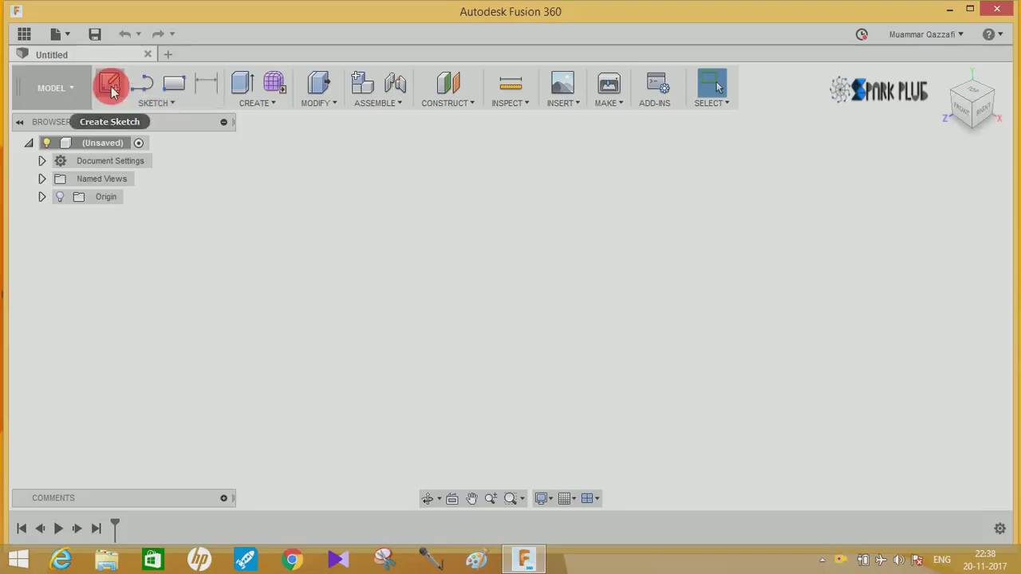
- Start a sketch on a plane and draw a 144 mm base line from the origin
click(109, 83)
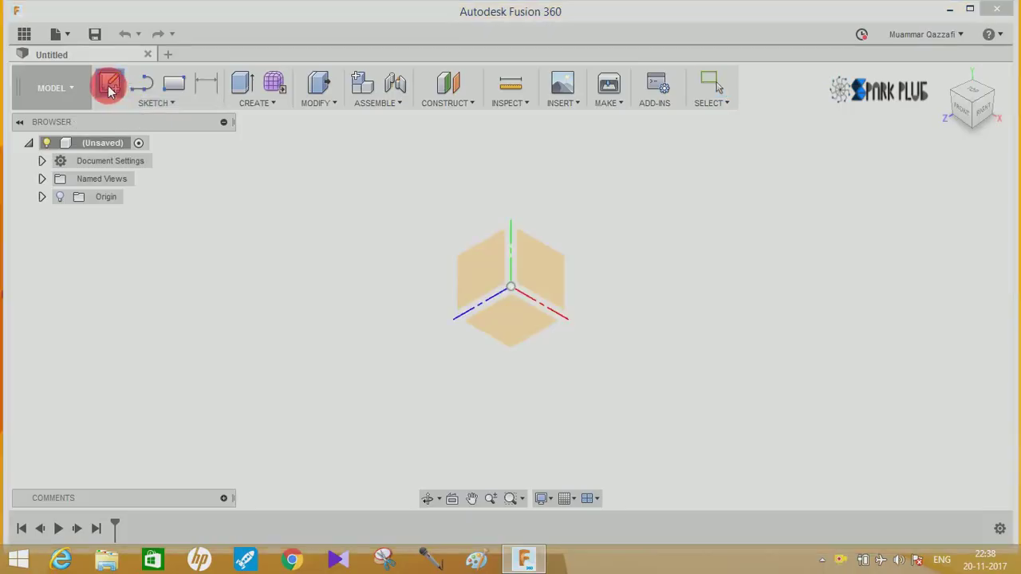
click(495, 273)
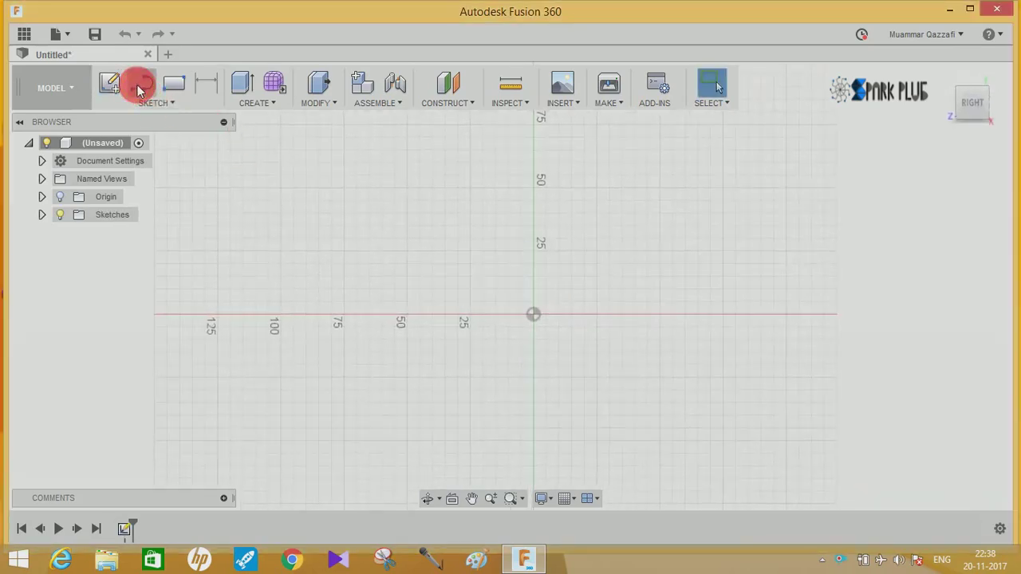
click(142, 83)
click(533, 317)
text(144)
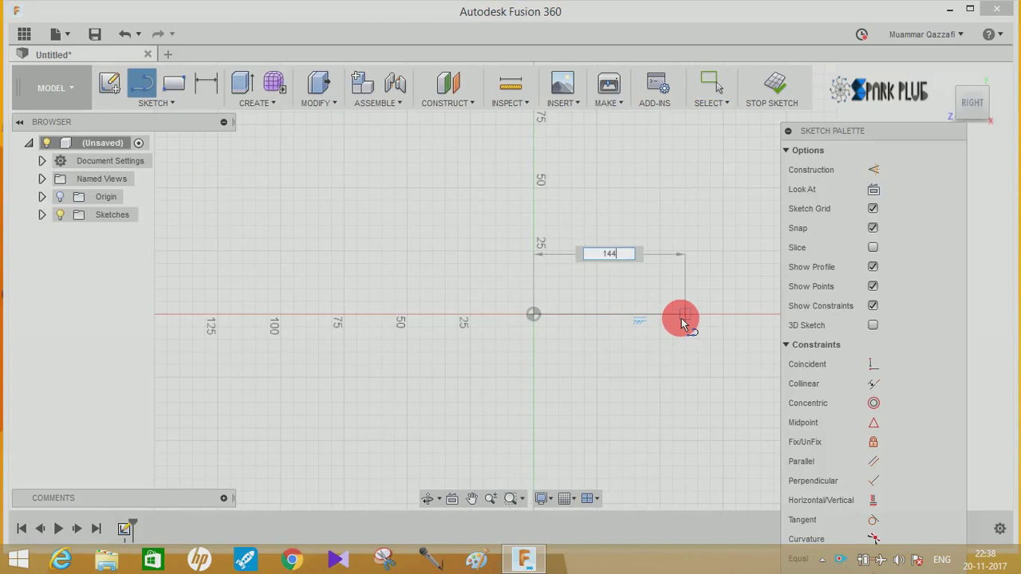
key(Return)
key(Escape)
mouse_move(631, 349)
middle_down()
mouse_move(341, 403)
mouse_move(452, 428)
middle_up()
- Draw the right side upward as 16 mm and 36 mm vertical lines
key(l)
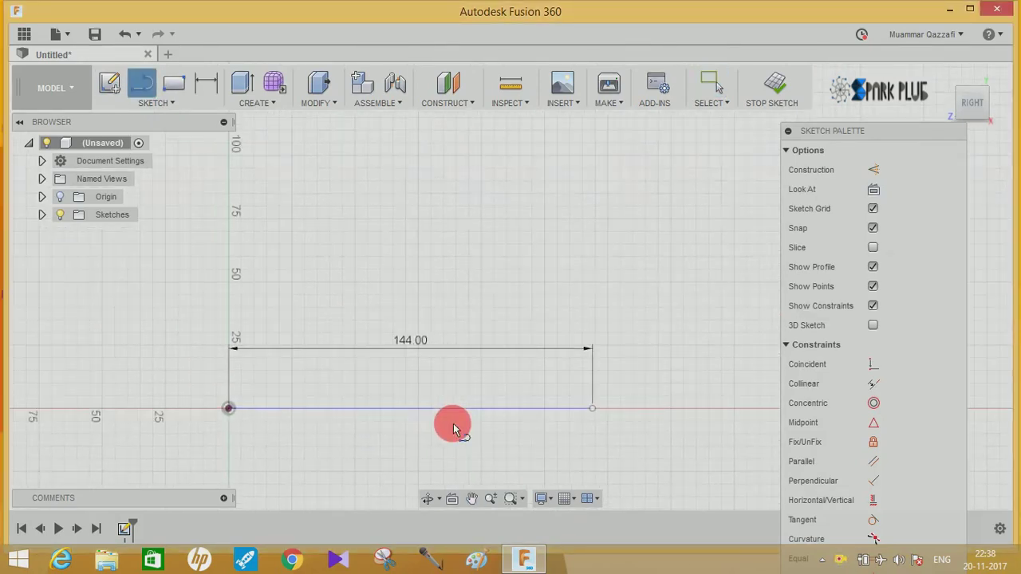
click(592, 408)
text(16)
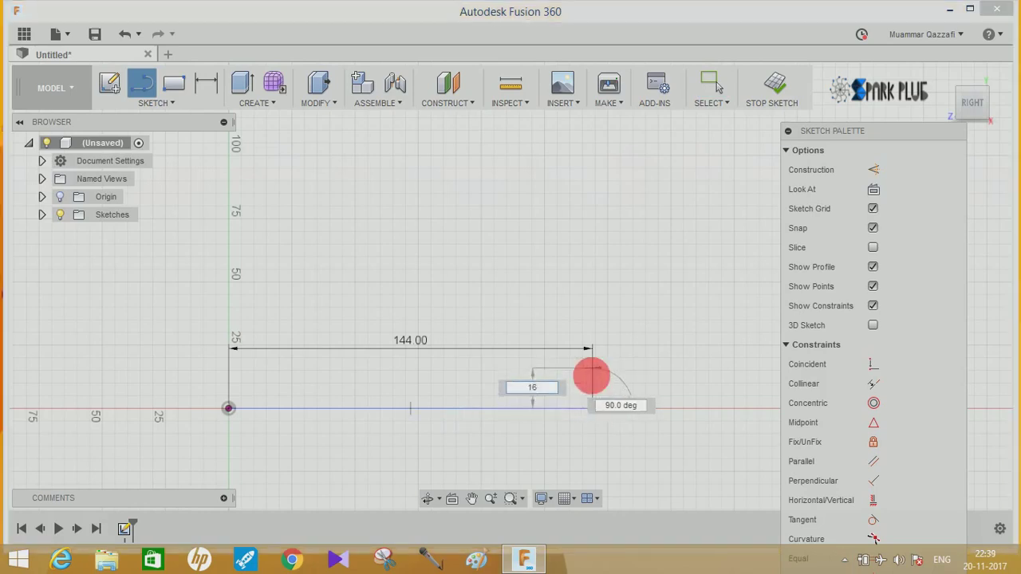
key(Return)
key(Escape)
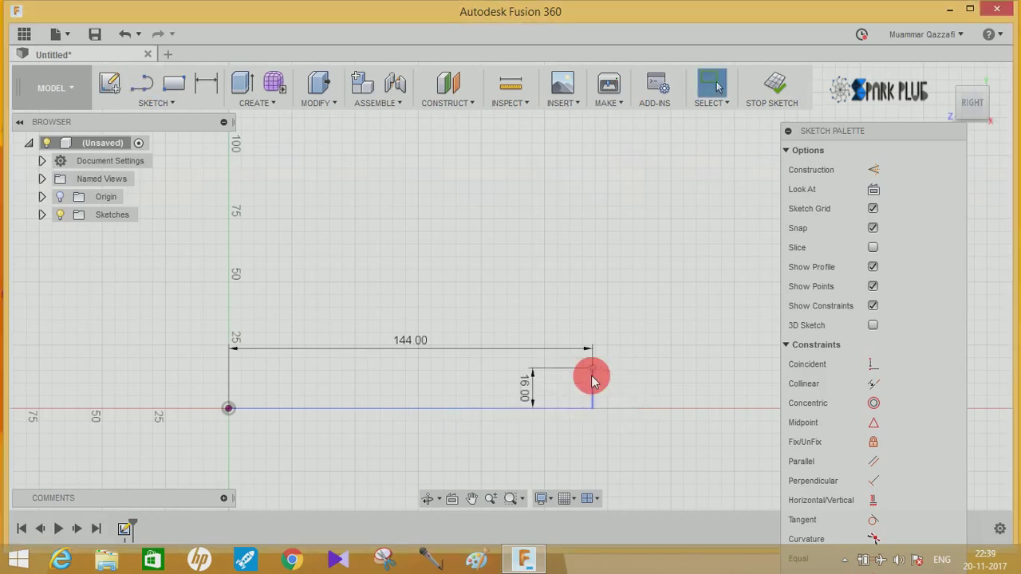
key(l)
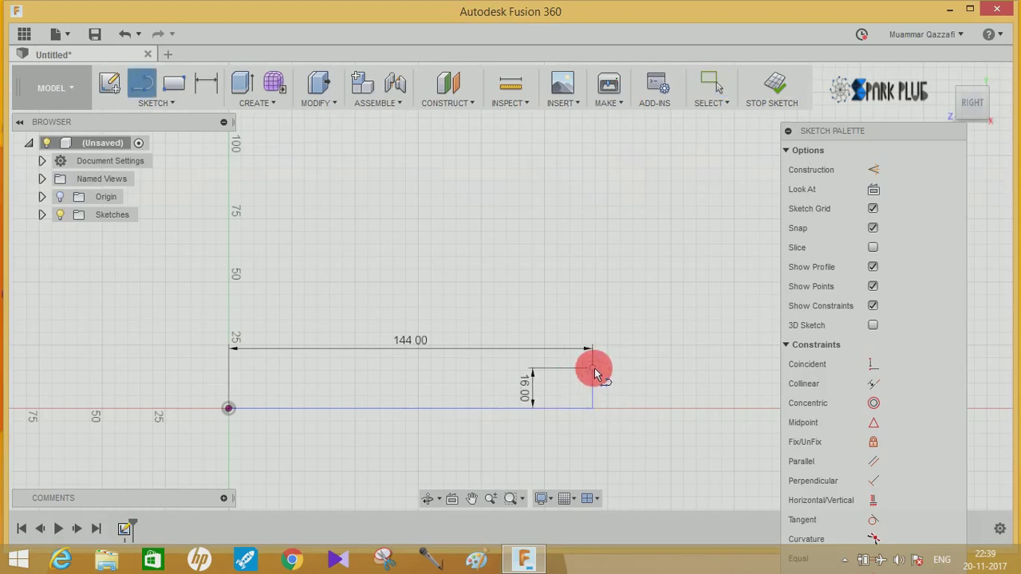
click(593, 369)
key(Return)
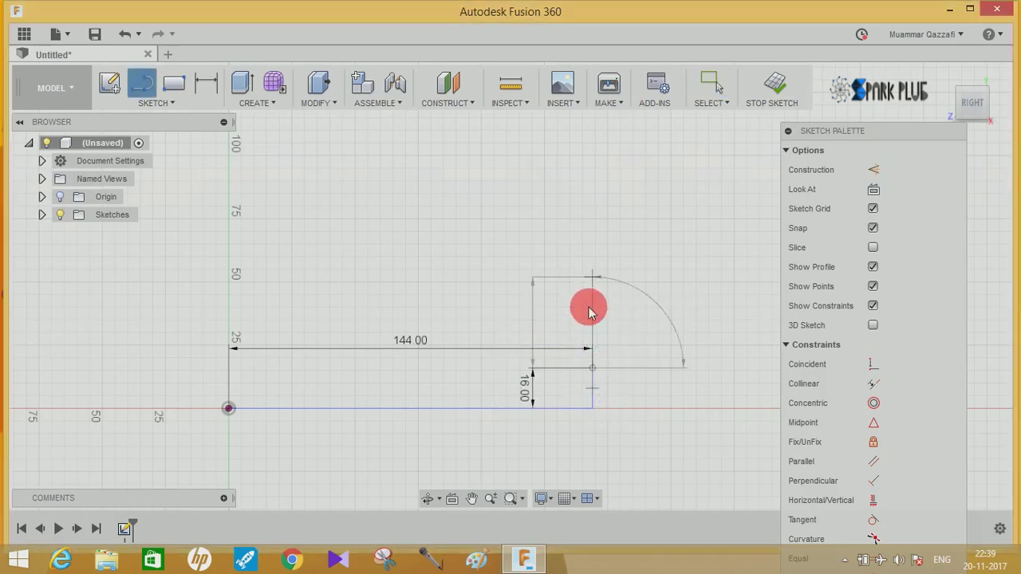
key(Escape)
- Draw the 22 mm top line leftward and delete the 36 mm vertical segment
key(l)
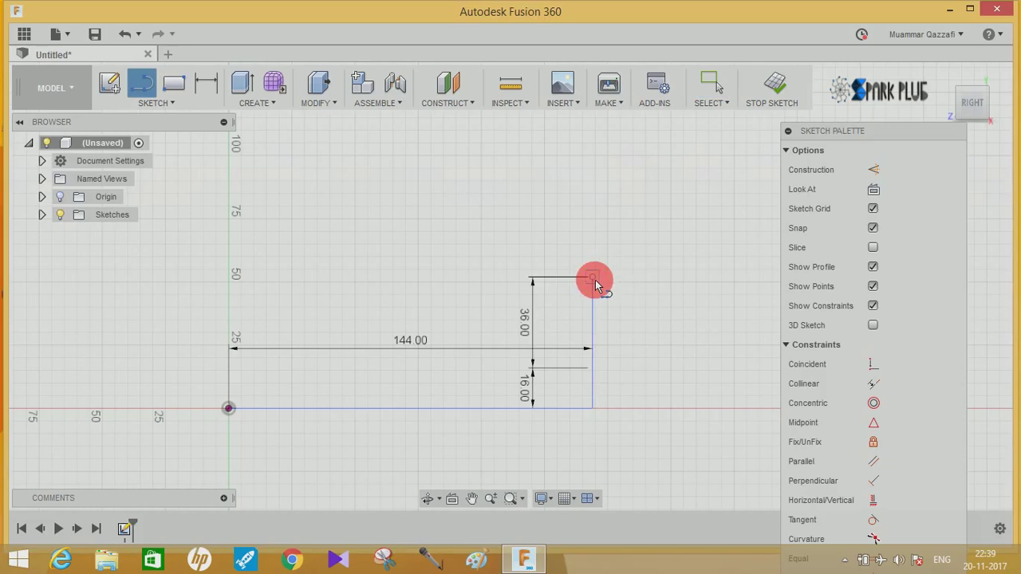
click(594, 281)
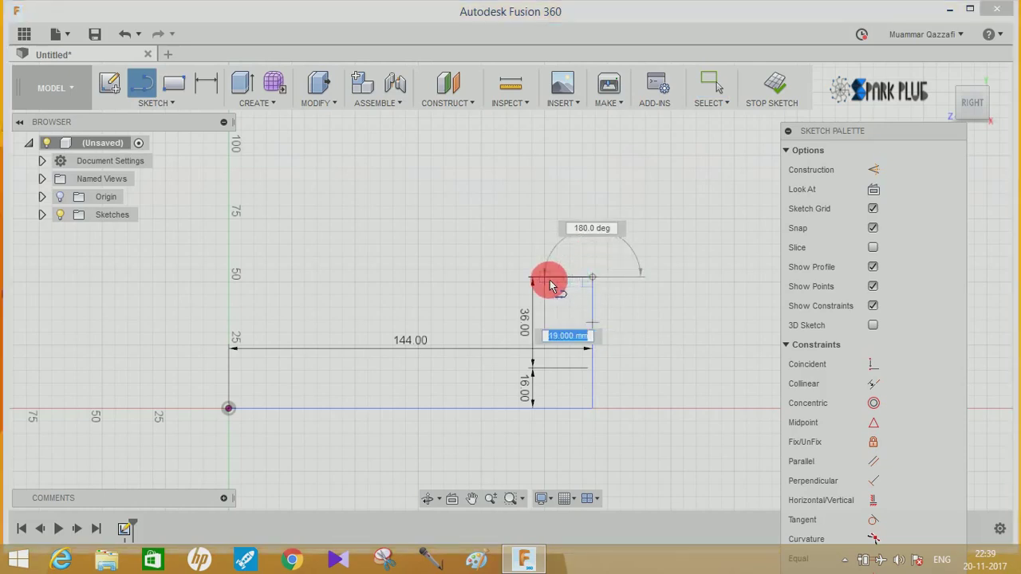
text(22)
key(Return)
key(Escape)
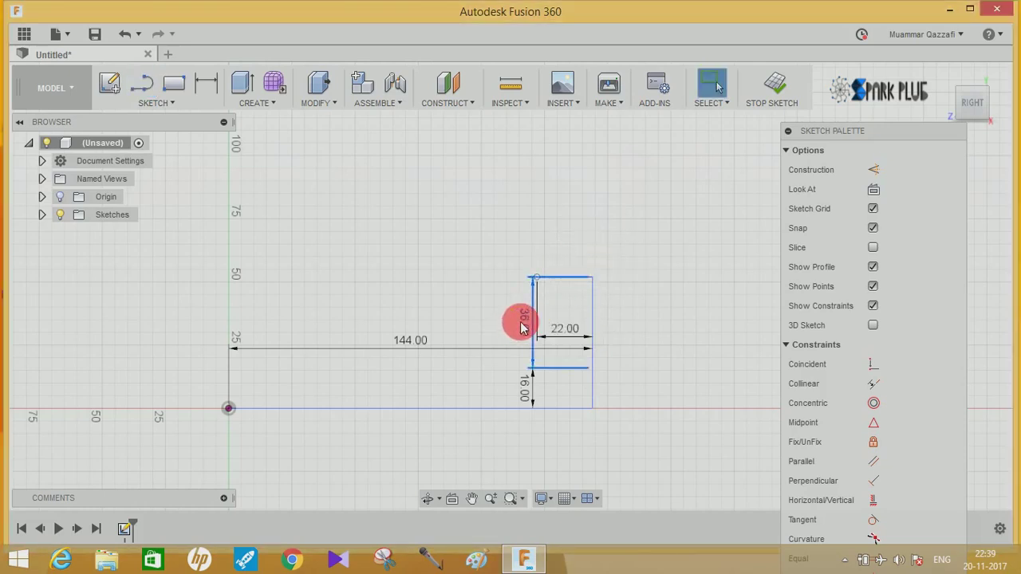
key(Delete)
click(525, 389)
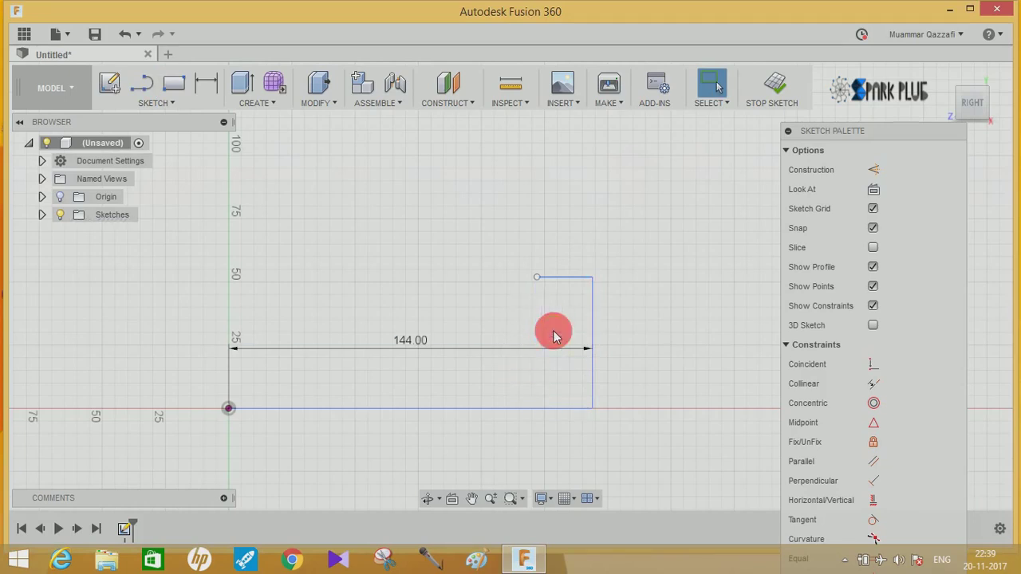
- Drop a 36 mm line from the top line, then run lines left and down toward the origin
key(l)
click(537, 276)
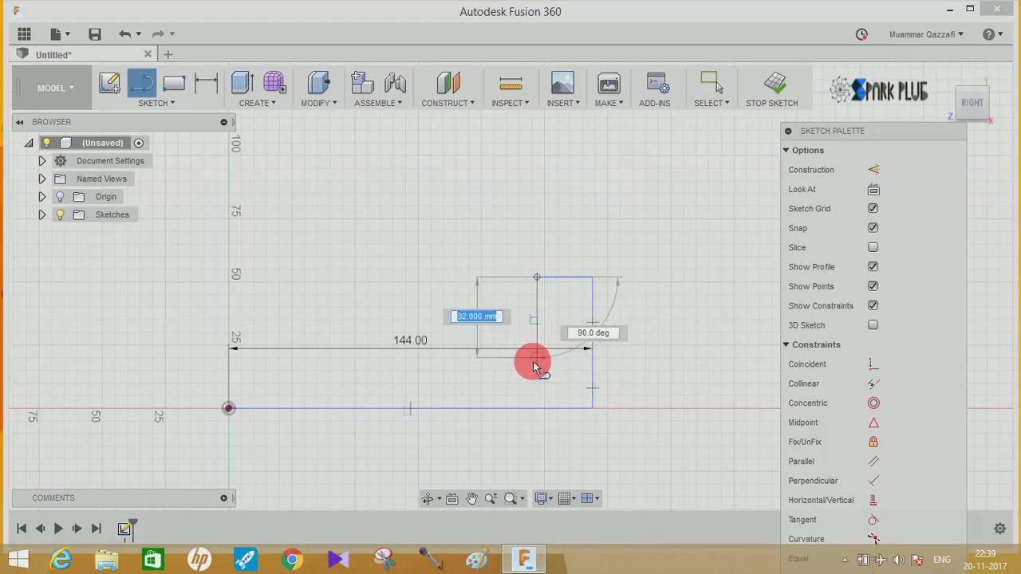
click(534, 365)
key(Escape)
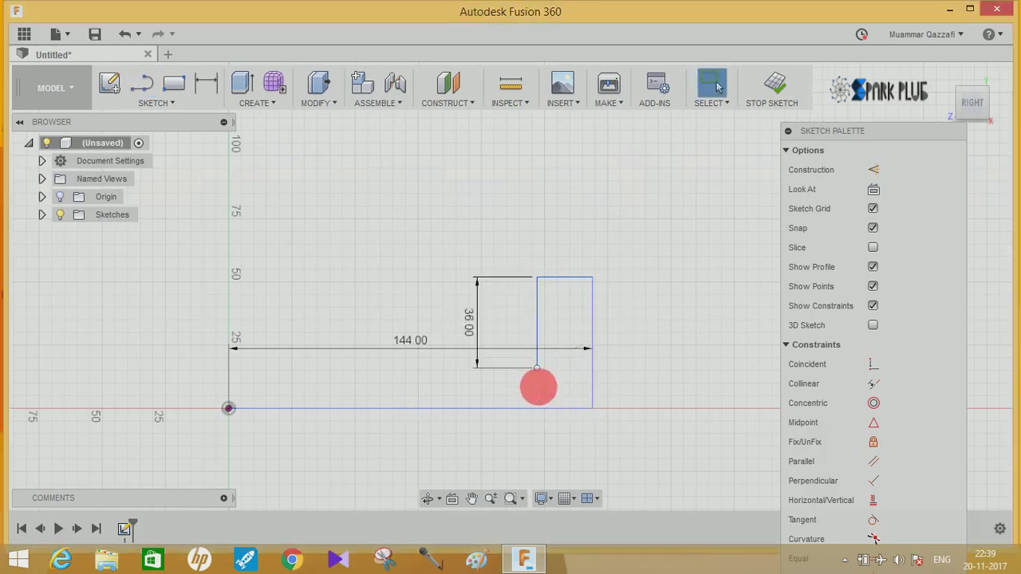
key(l)
drag(537, 368, 235, 368)
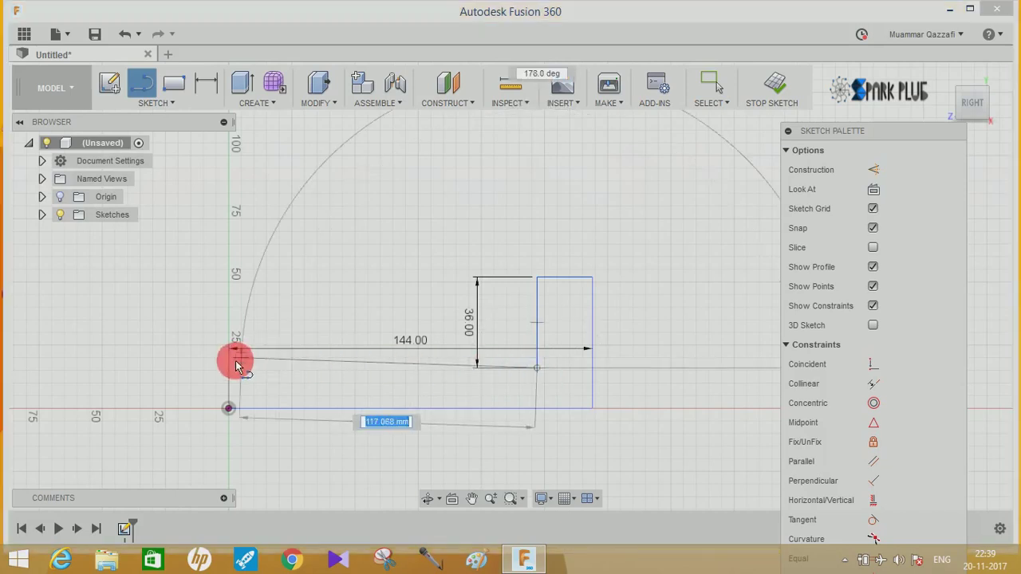
click(229, 368)
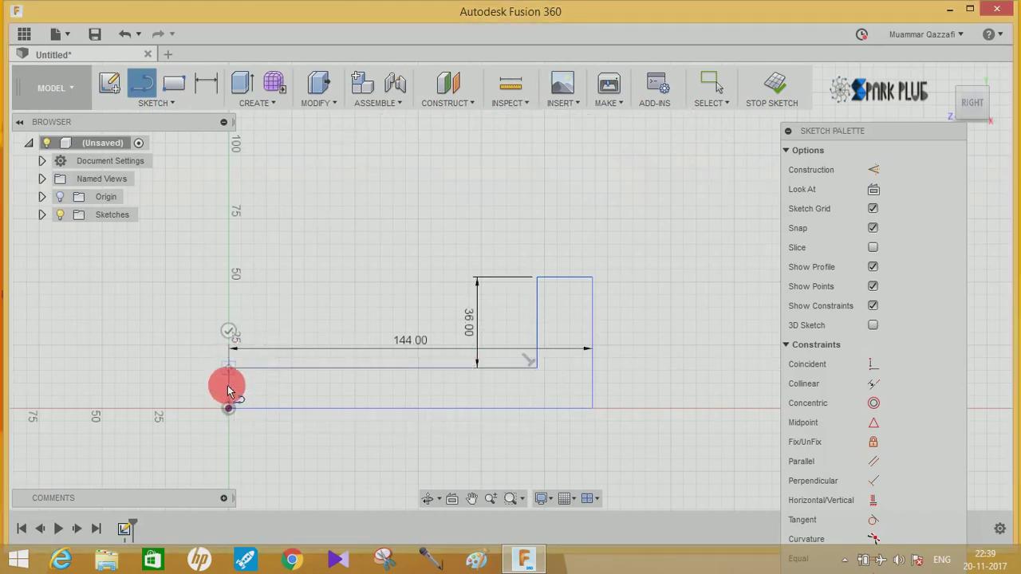
drag(229, 368, 229, 412)
- Close the profile at the origin and draw a vertical 36 mm line up from the corner
click(229, 410)
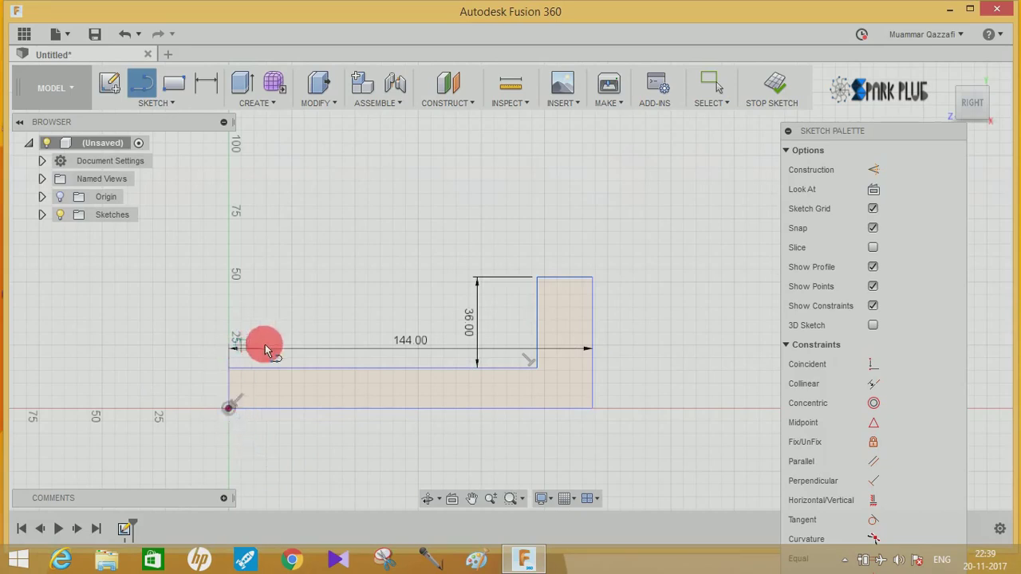
click(229, 369)
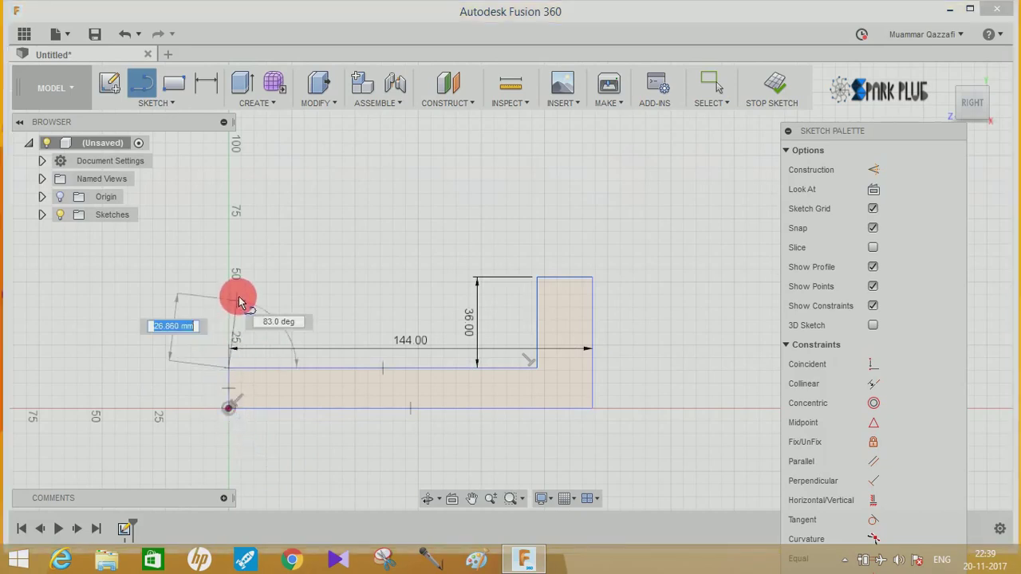
text(36)
click(240, 300)
key(Escape)
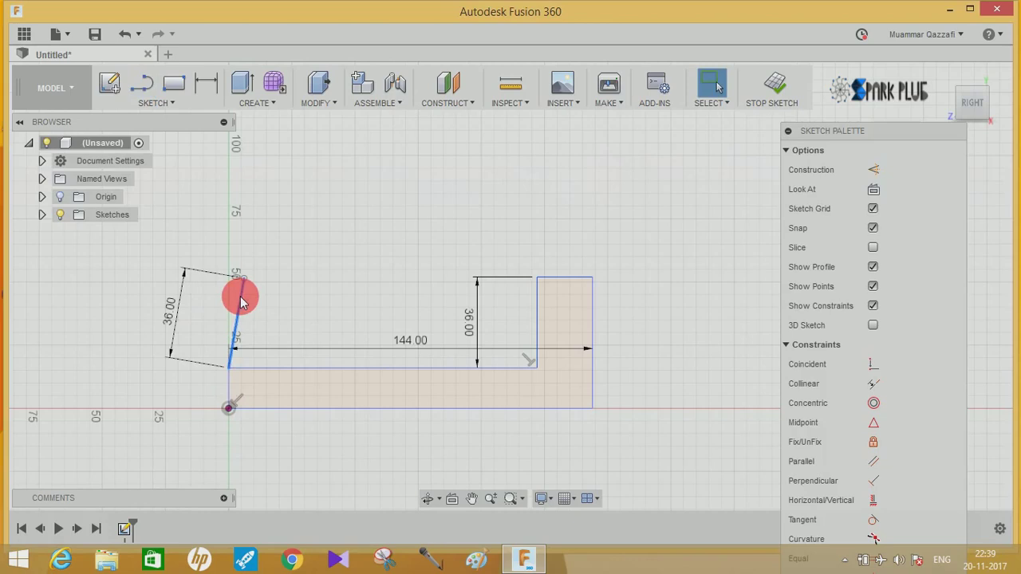
key(ctrl+z)
key(l)
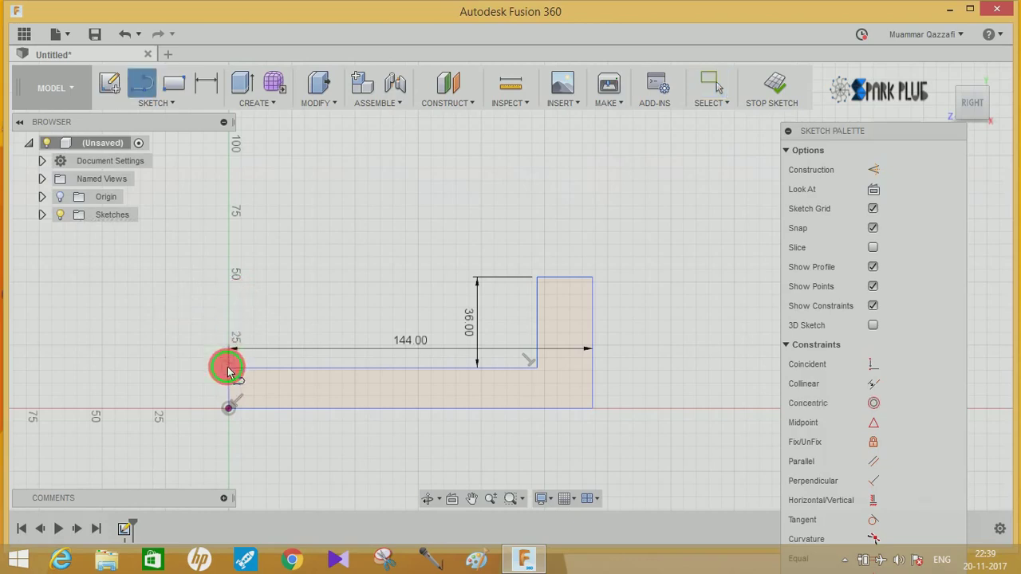
click(229, 369)
text(36)
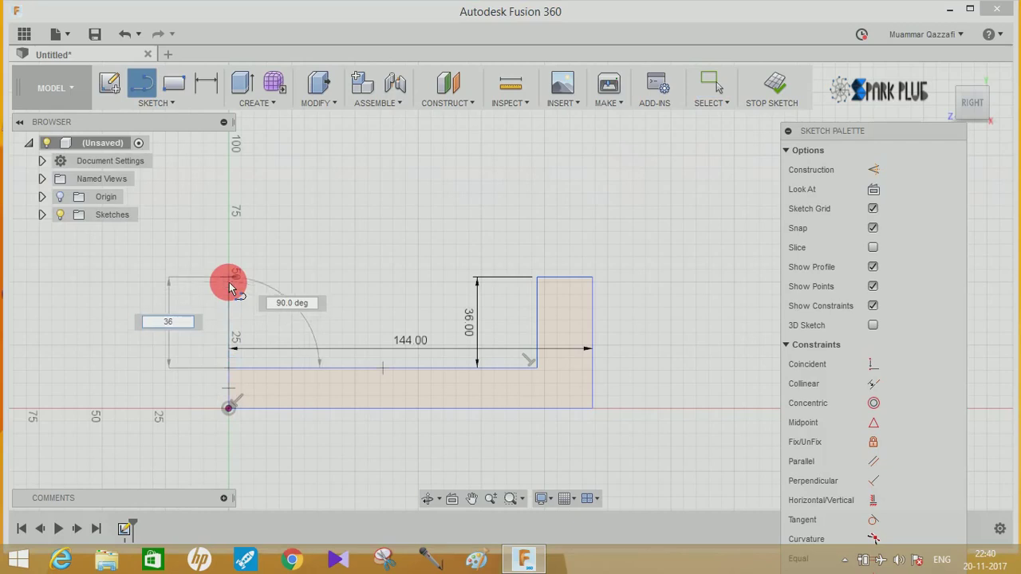
key(Return)
key(Escape)
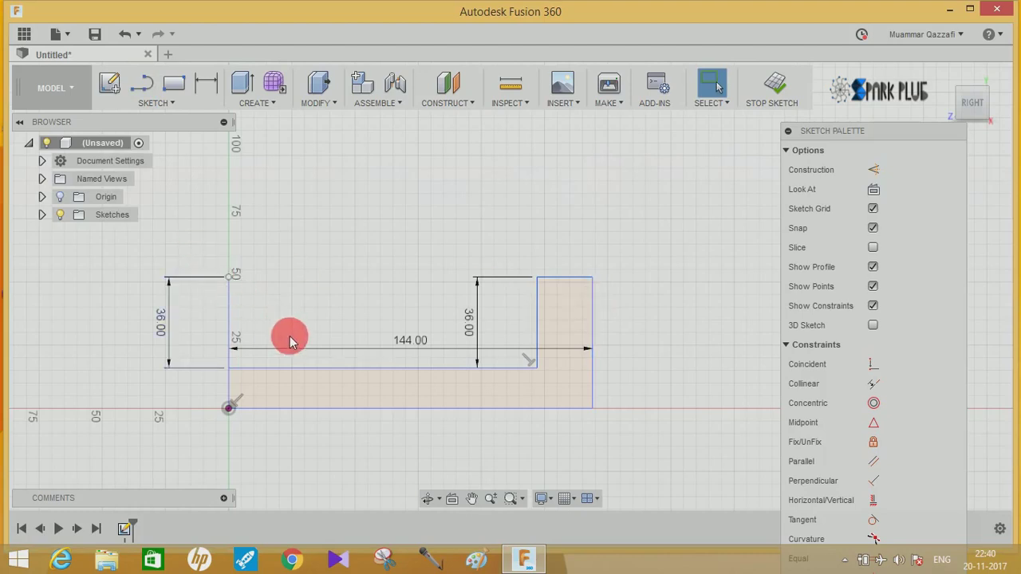
- Add the 26 mm horizontal line and a 10 mm line, setting the upright width to 26 mm
key(l)
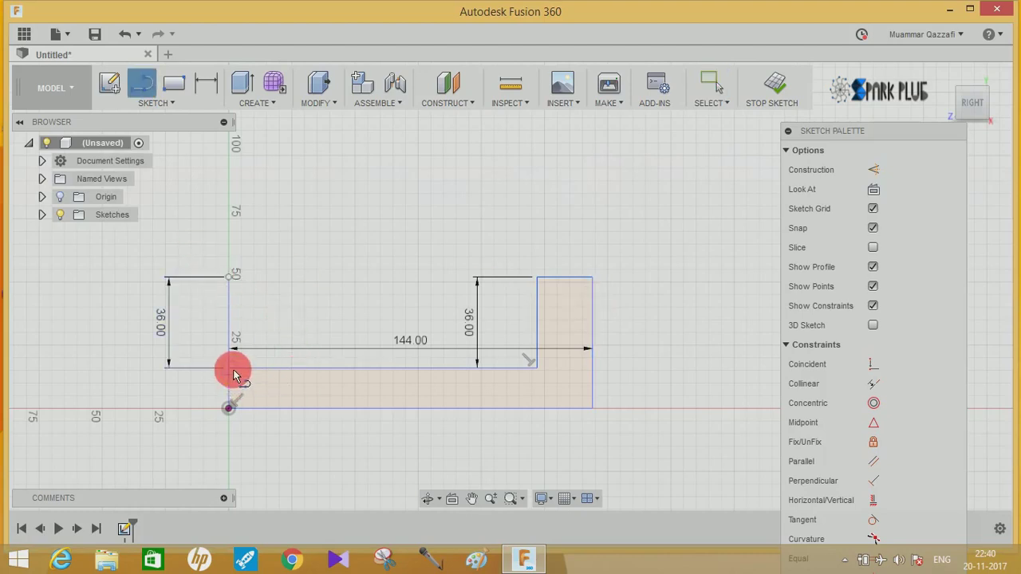
click(234, 375)
text(6)
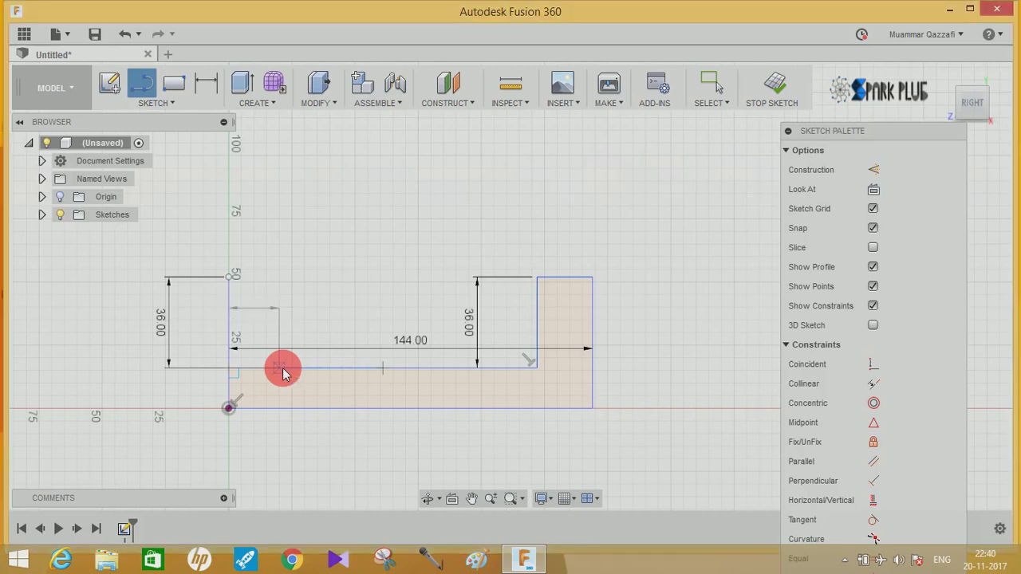
key(Return)
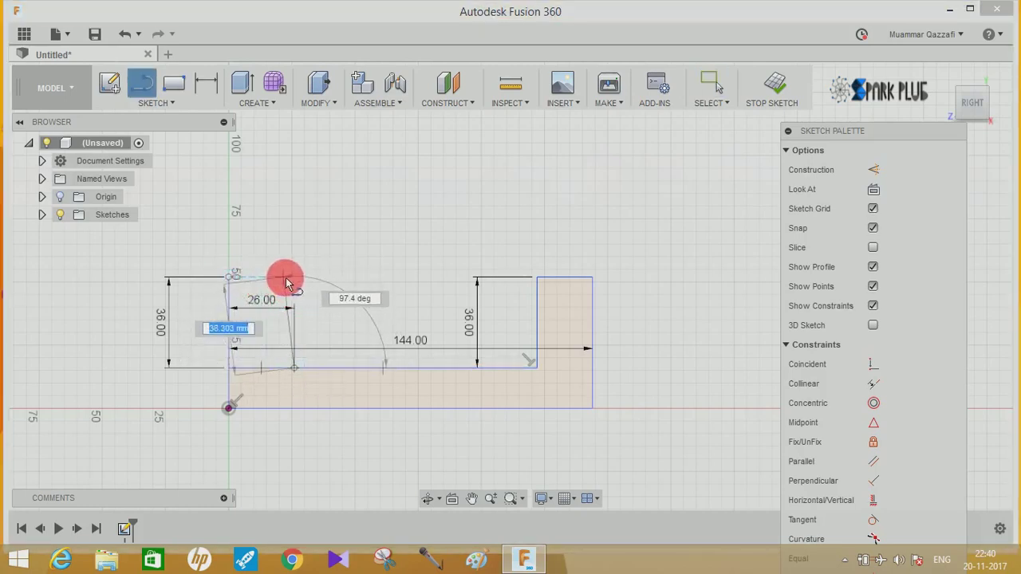
key(Escape)
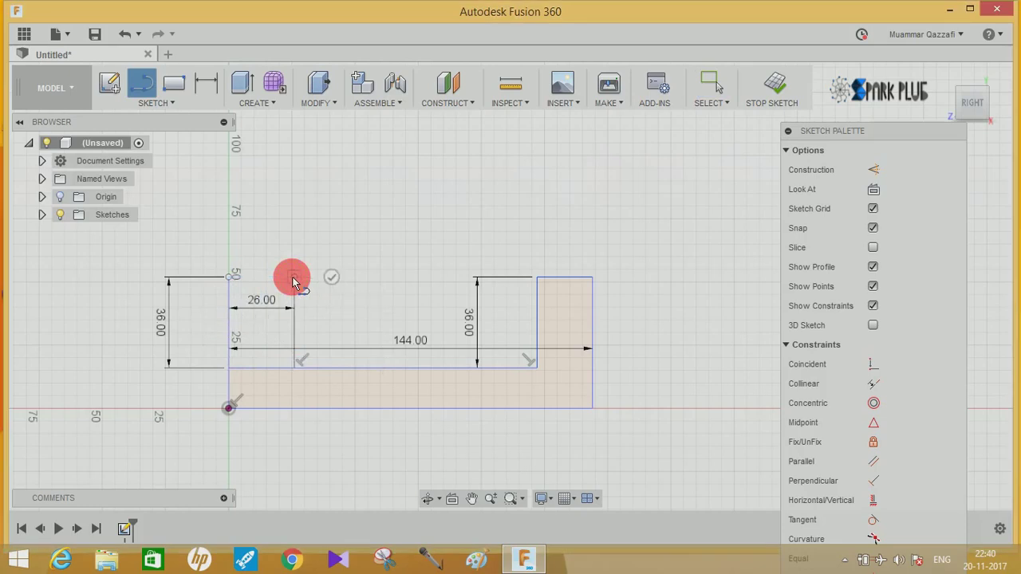
click(293, 281)
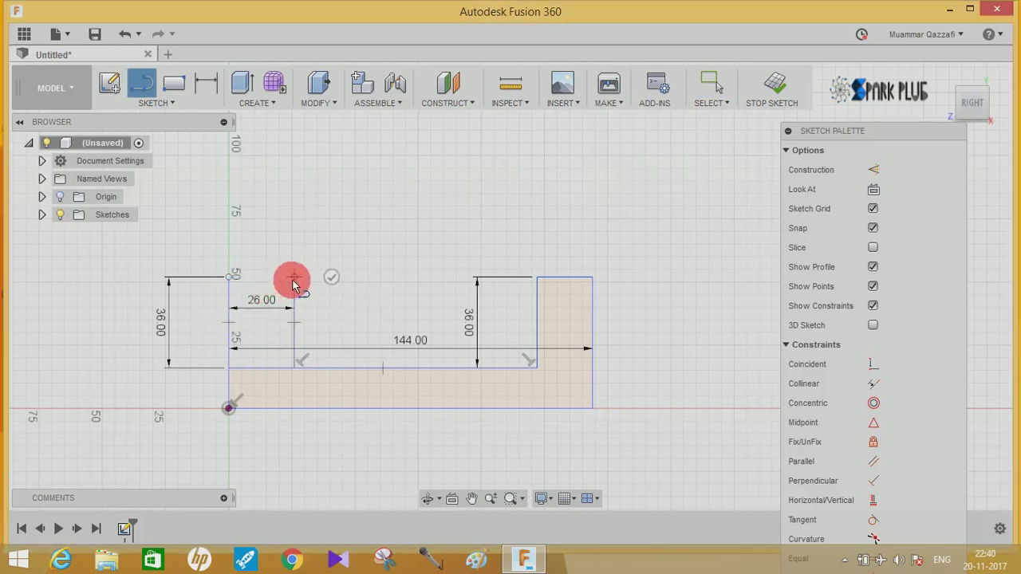
drag(293, 284, 257, 279)
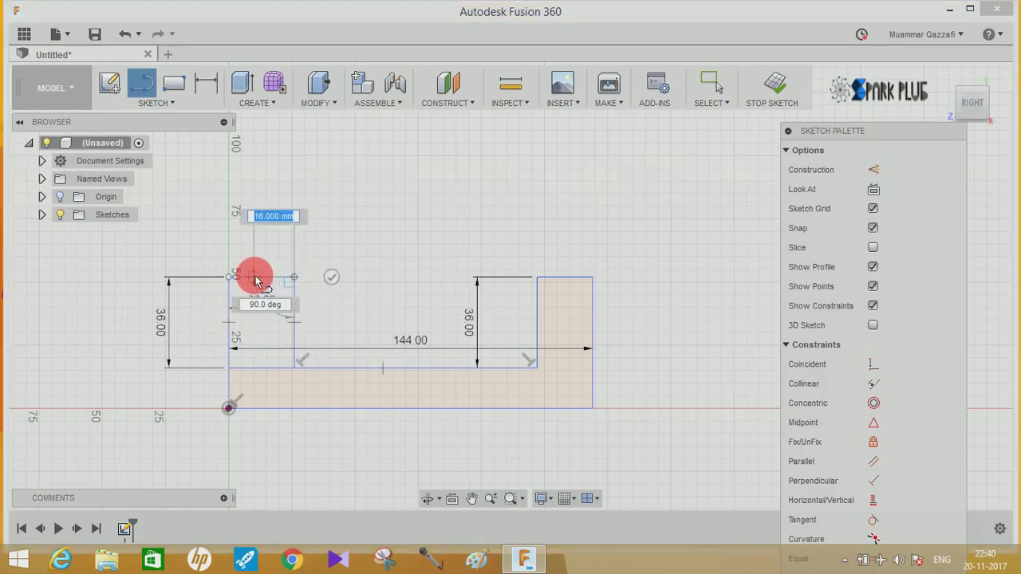
text(10)
key(Return)
key(Escape)
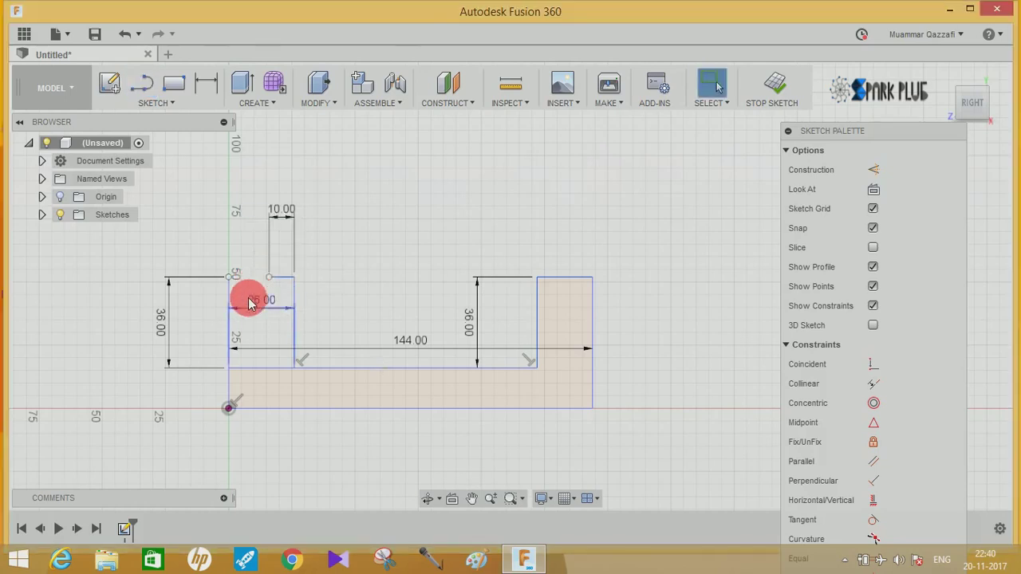
drag(249, 303, 247, 303)
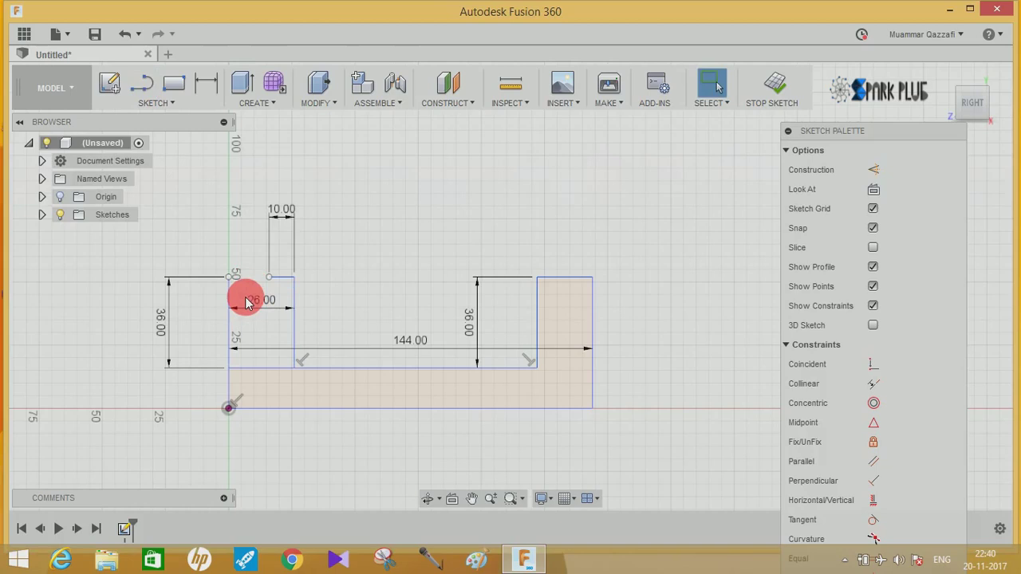
- Draw the upright's vertical edge and the 45° chamfer line closing the profile
key(l)
click(228, 364)
text(2)
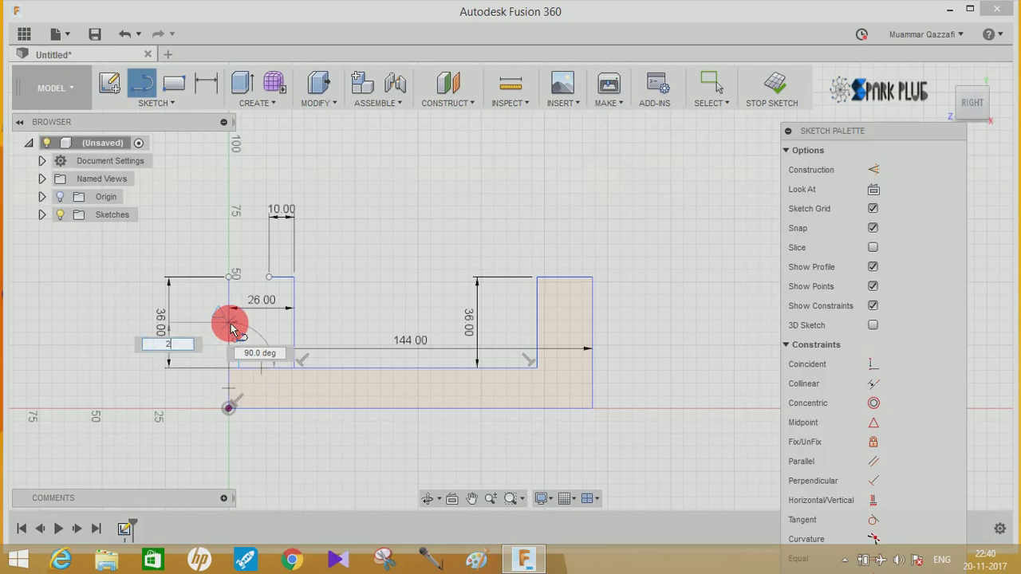
click(231, 327)
key(Escape)
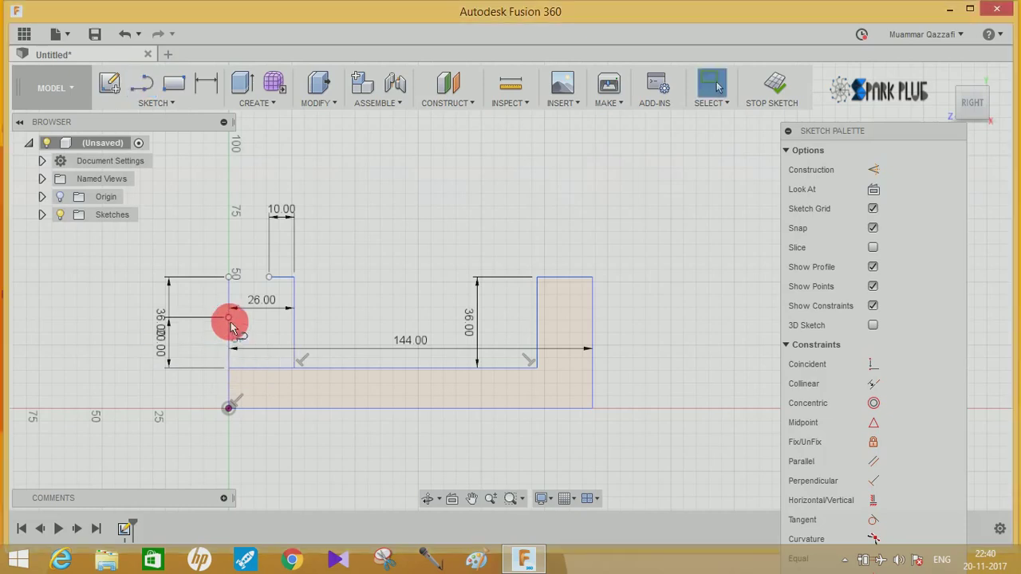
key(l)
click(230, 318)
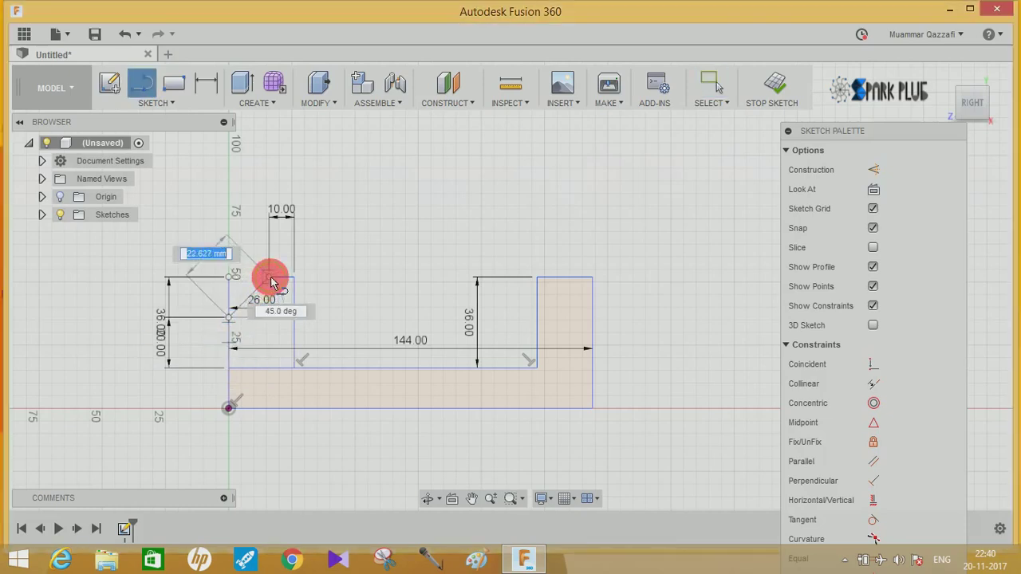
click(271, 280)
mouse_move(410, 331)
shift+middle_down()
mouse_move(386, 348)
mouse_move(353, 183)
shift+middle_up()
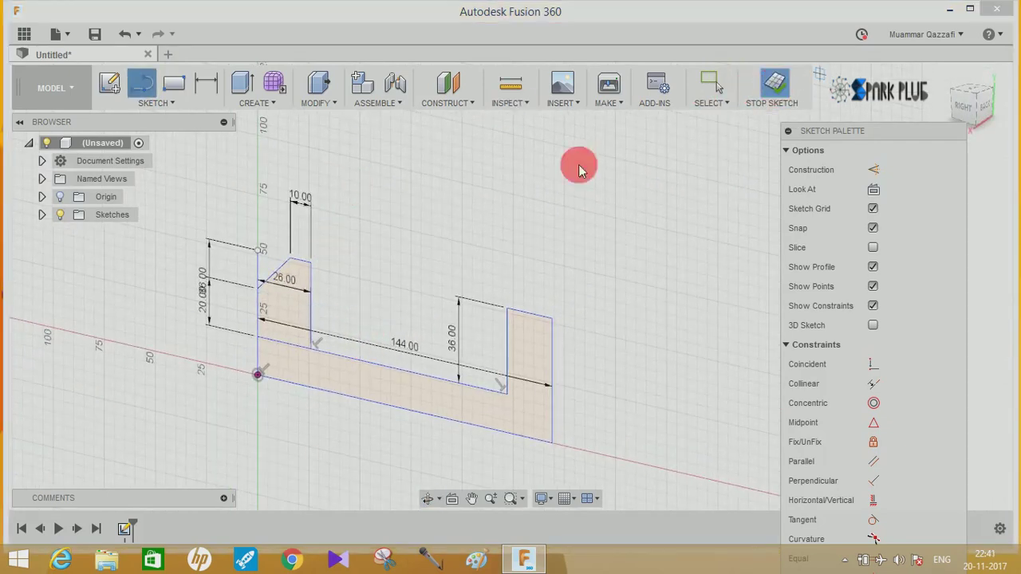
- Extrude both profiles 64 mm as a New Component
click(242, 83)
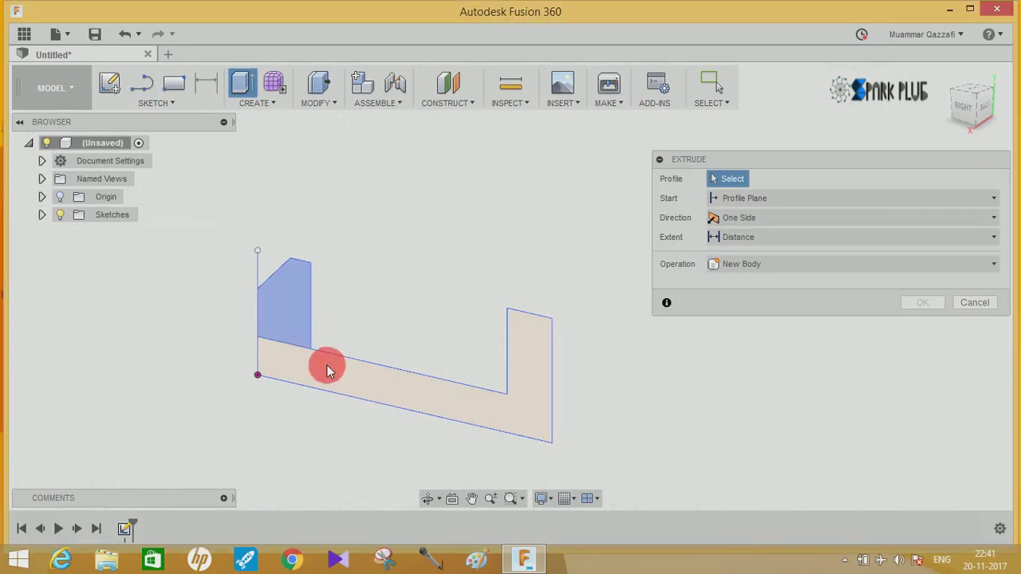
click(435, 408)
click(571, 348)
click(782, 257)
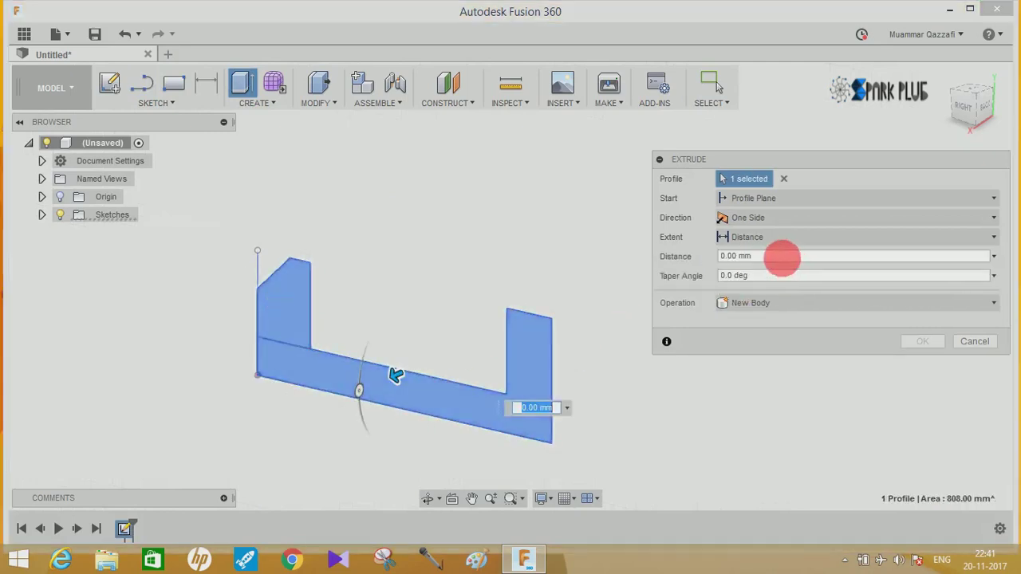
click(690, 279)
text(64)
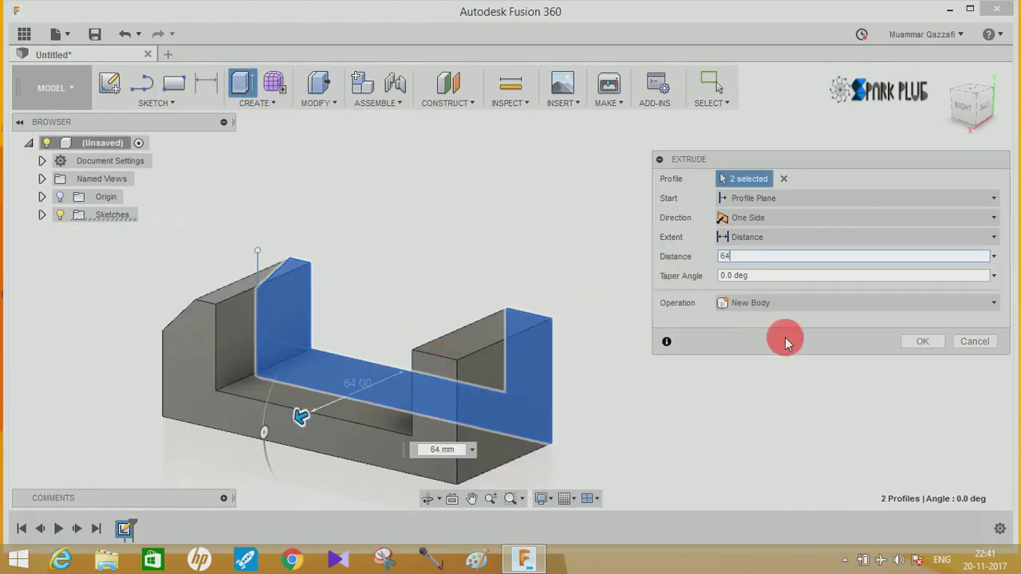
click(766, 305)
click(754, 373)
click(922, 341)
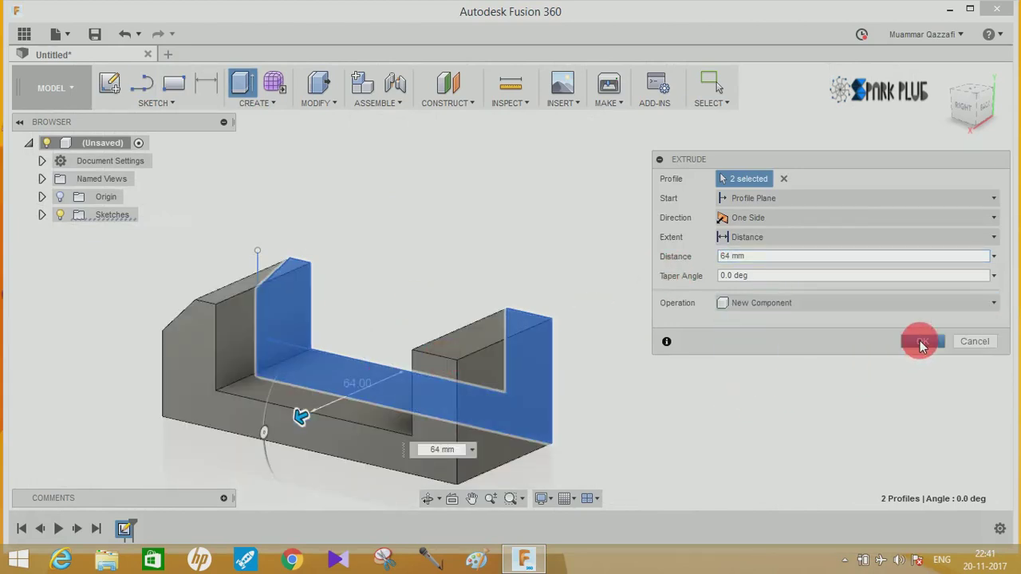
- Rename the new component in the browser to BASE
click(115, 233)
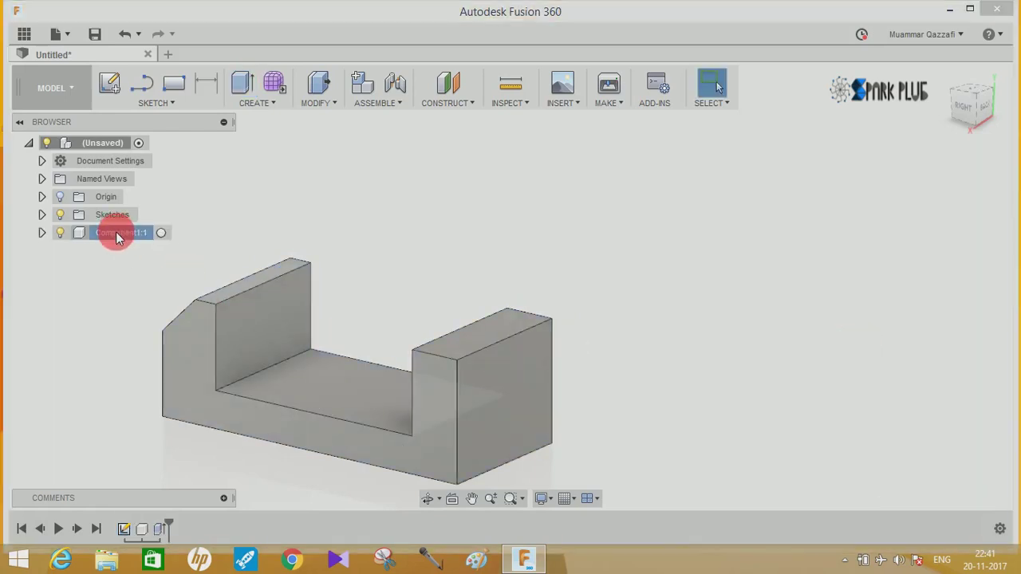
double_click(131, 234)
text(BAS)
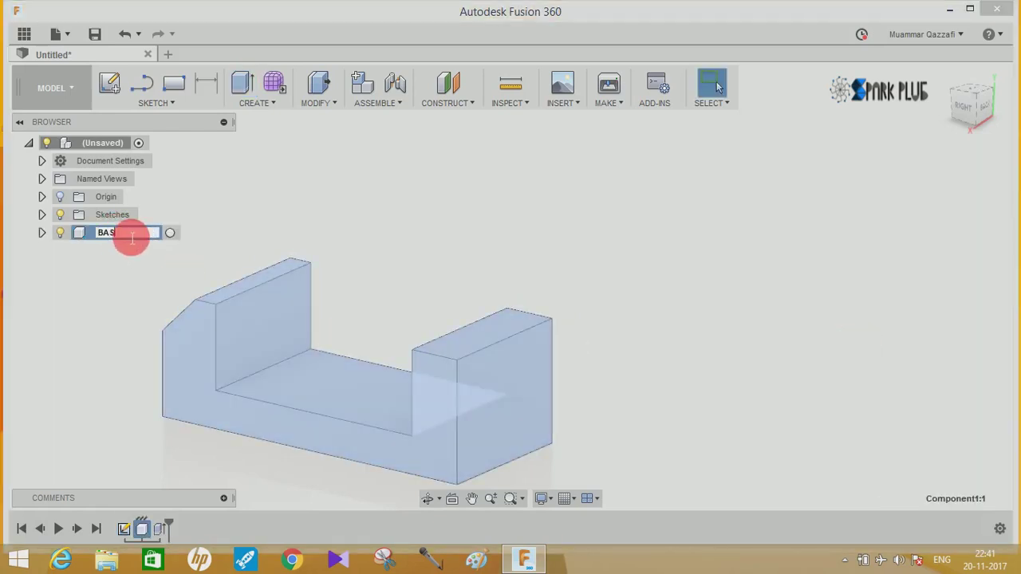
text(E)
click(446, 175)
mouse_move(525, 180)
shift+middle_down()
mouse_move(563, 205)
mouse_move(547, 224)
mouse_move(582, 234)
mouse_move(582, 292)
shift+middle_up()
- Sketch on the BASE end face and draw a 36 mm vertical line from the bottom corner
click(583, 292)
right_click(583, 292)
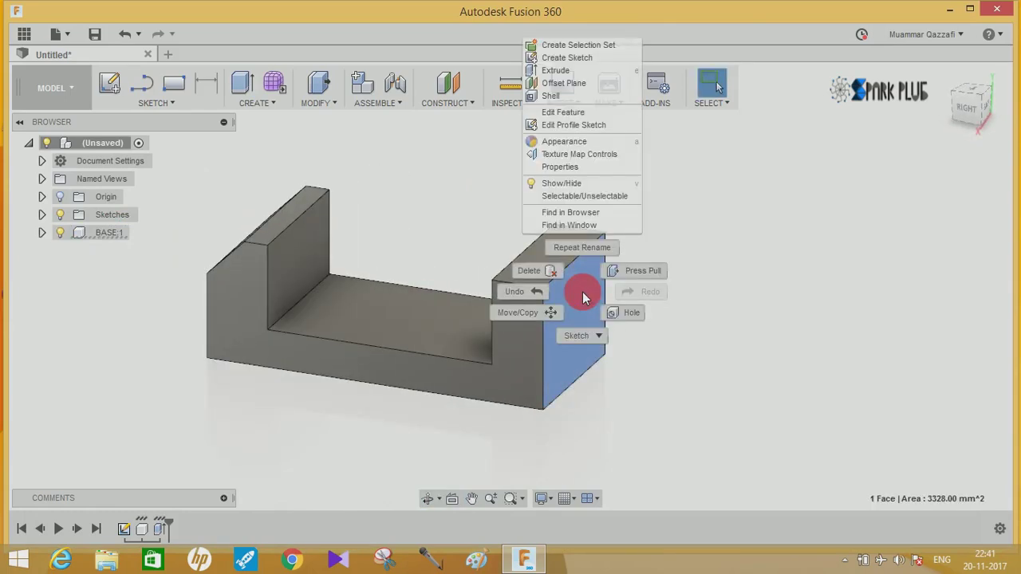
click(581, 58)
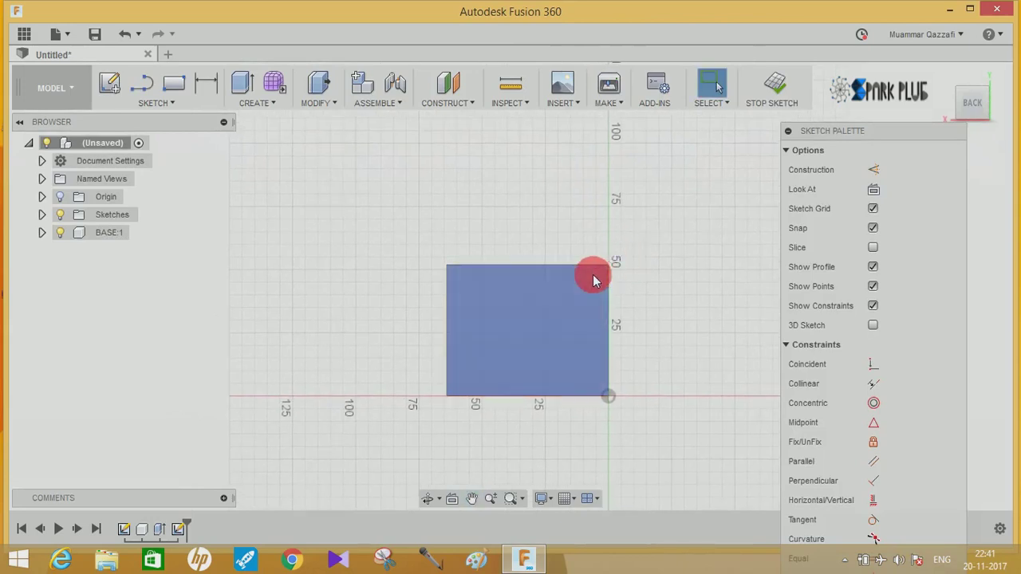
scroll(563, 357, up, 2)
mouse_move(553, 358)
middle_down()
mouse_move(516, 351)
mouse_move(522, 368)
middle_up()
scroll(517, 351, up, 1)
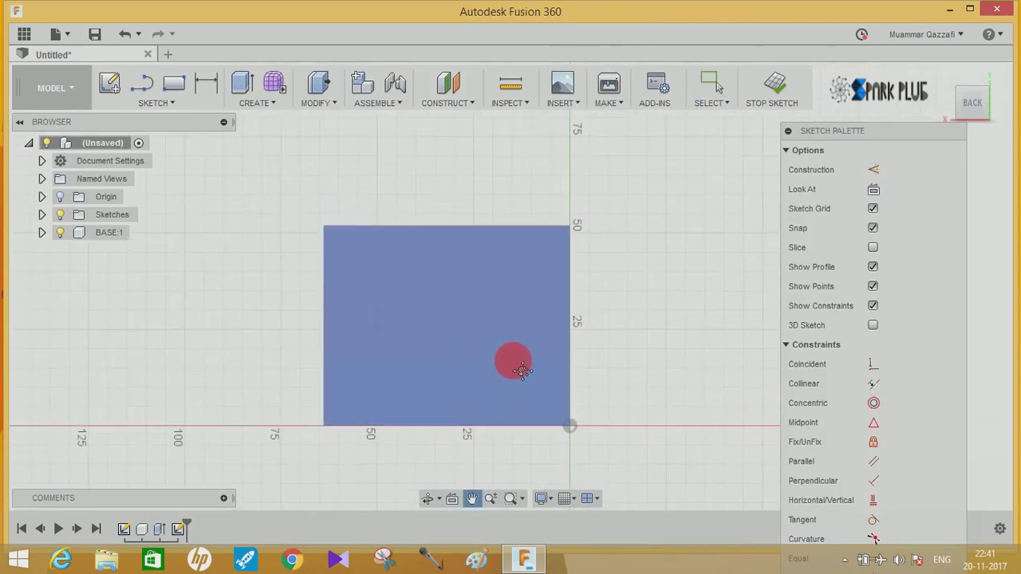
key(l)
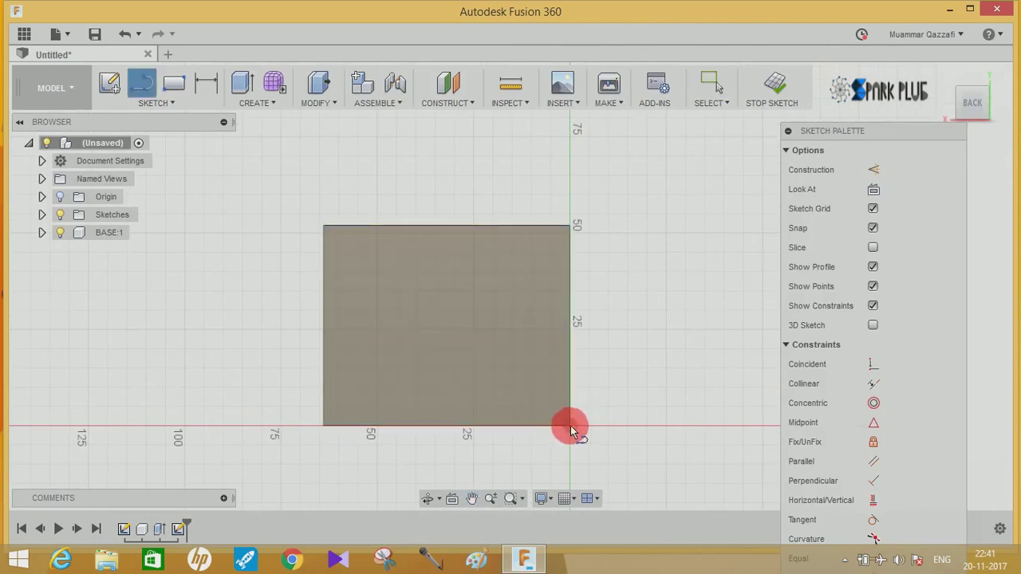
click(570, 424)
text(36)
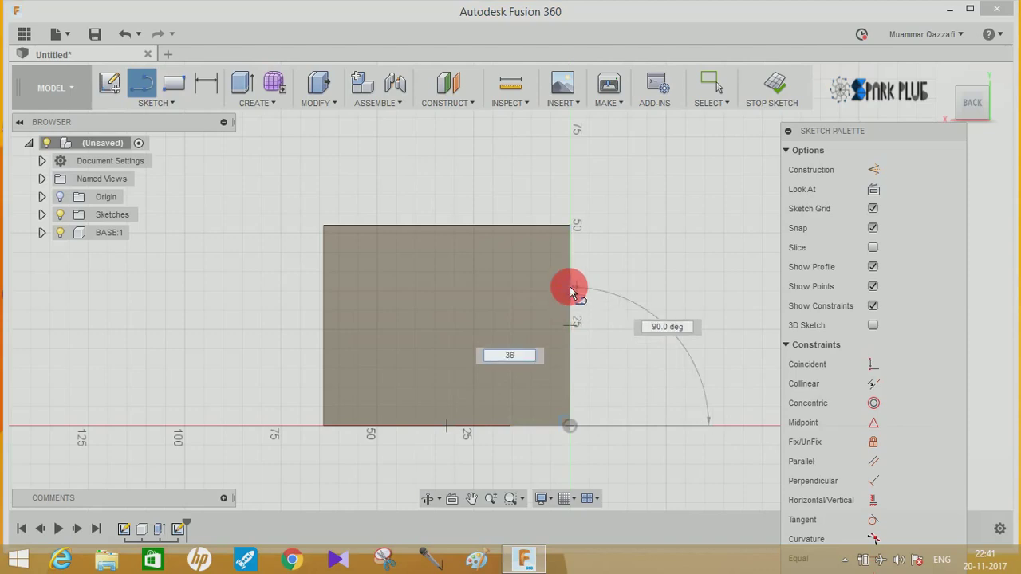
key(Return)
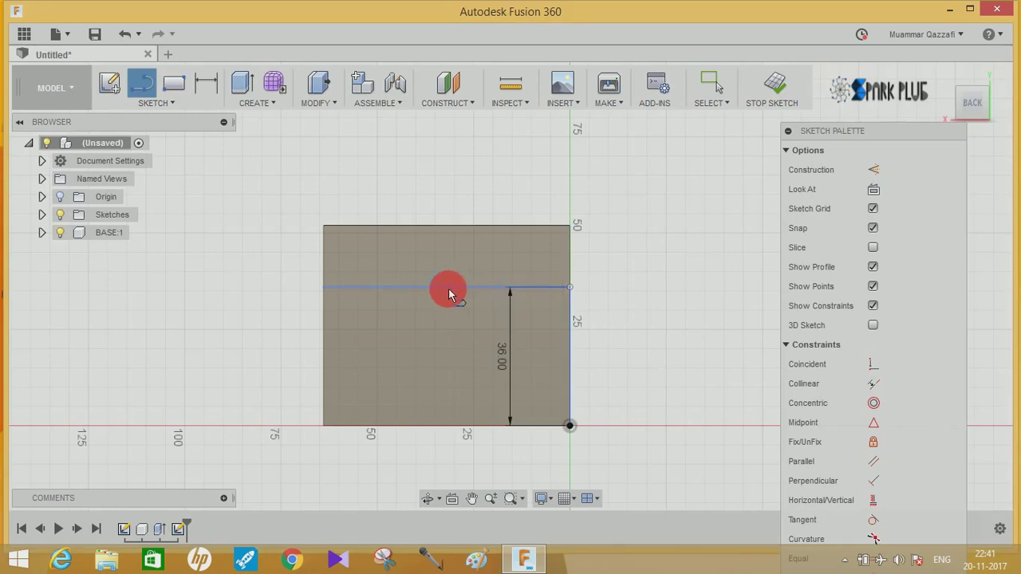
- Draw concentric Ø16 mm and Ø32 mm circles centred on the horizontal line
key(c)
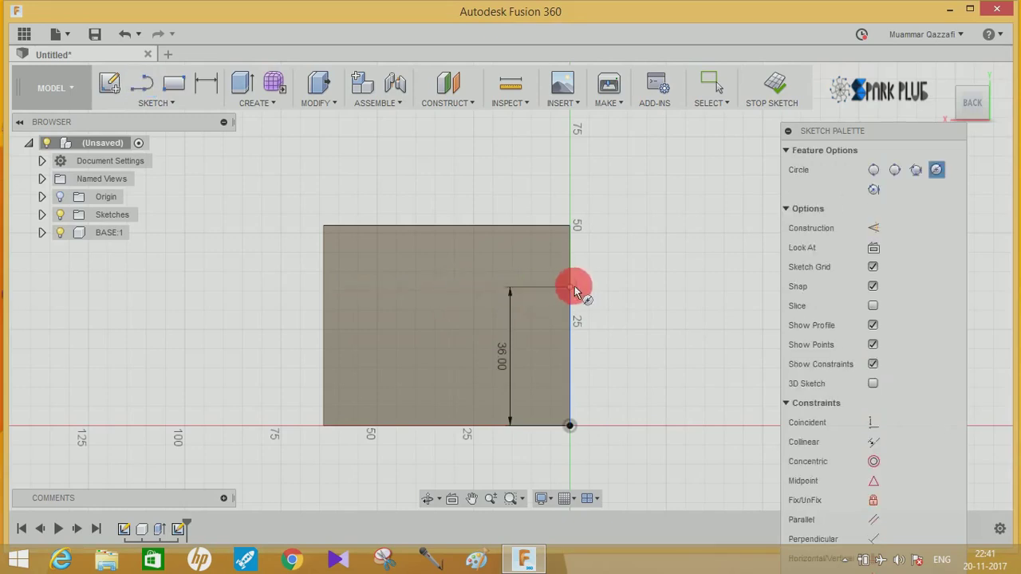
click(450, 292)
text(16)
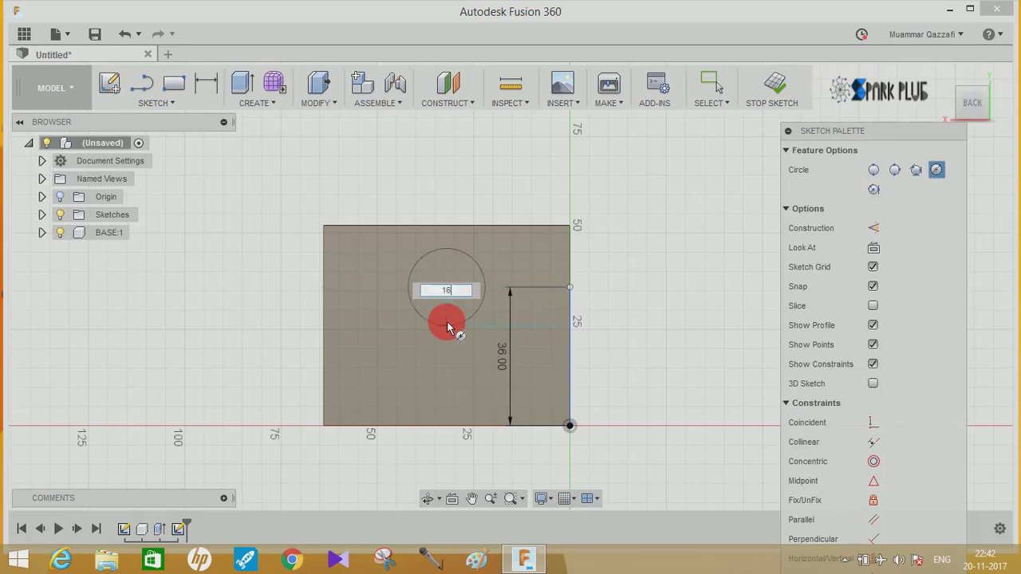
click(448, 327)
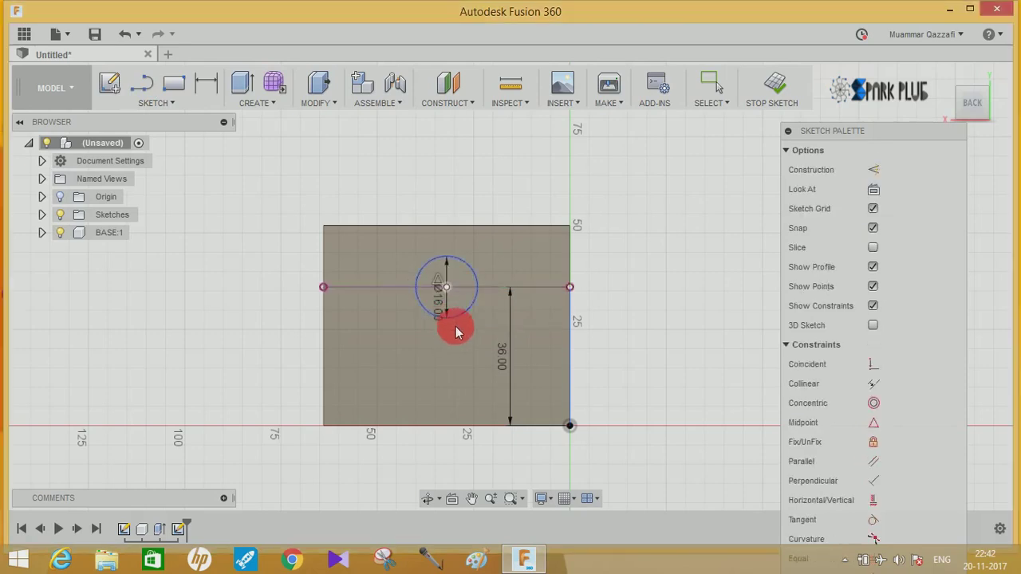
drag(445, 288, 446, 207)
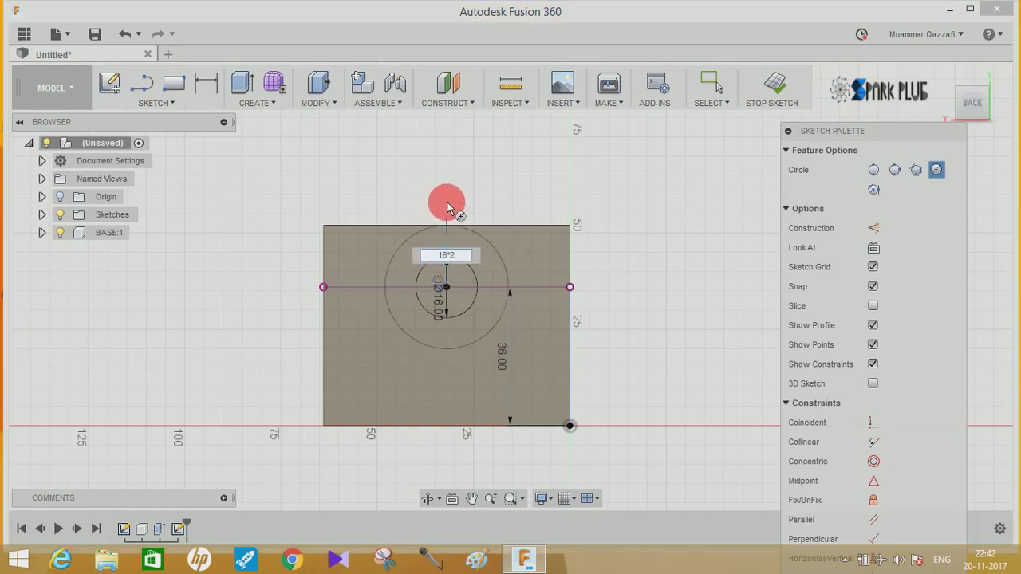
key(Return)
key(Escape)
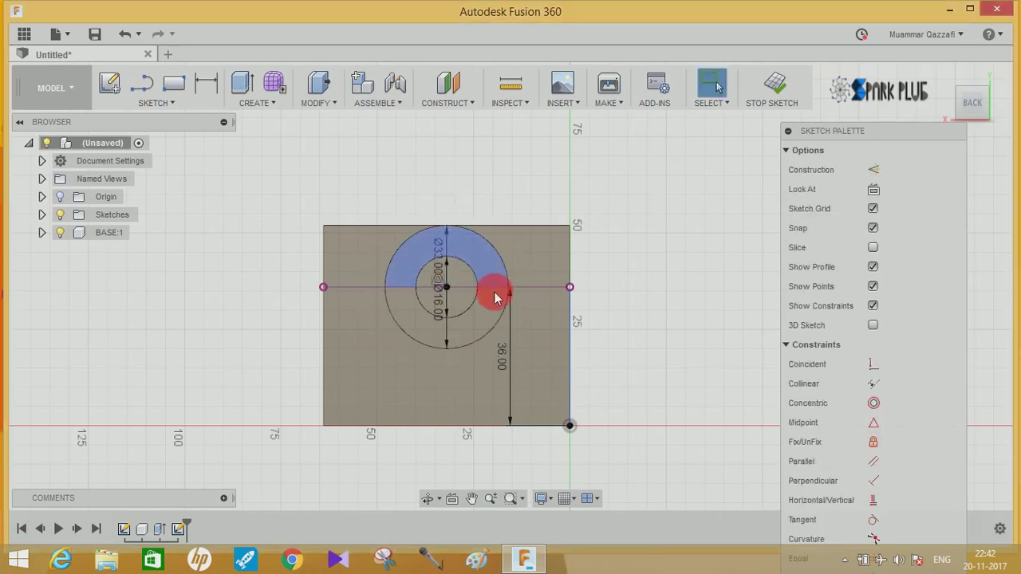
scroll(465, 346, up, 2)
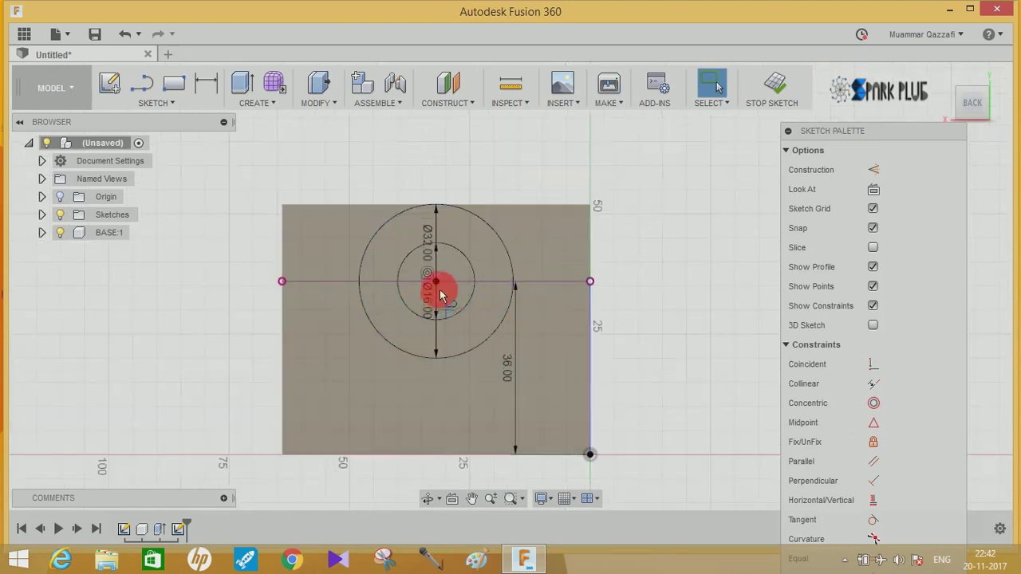
- Draw a line from the circle centre to the bottom edge, a 16 mm base line and a 7 mm rise
key(l)
click(435, 281)
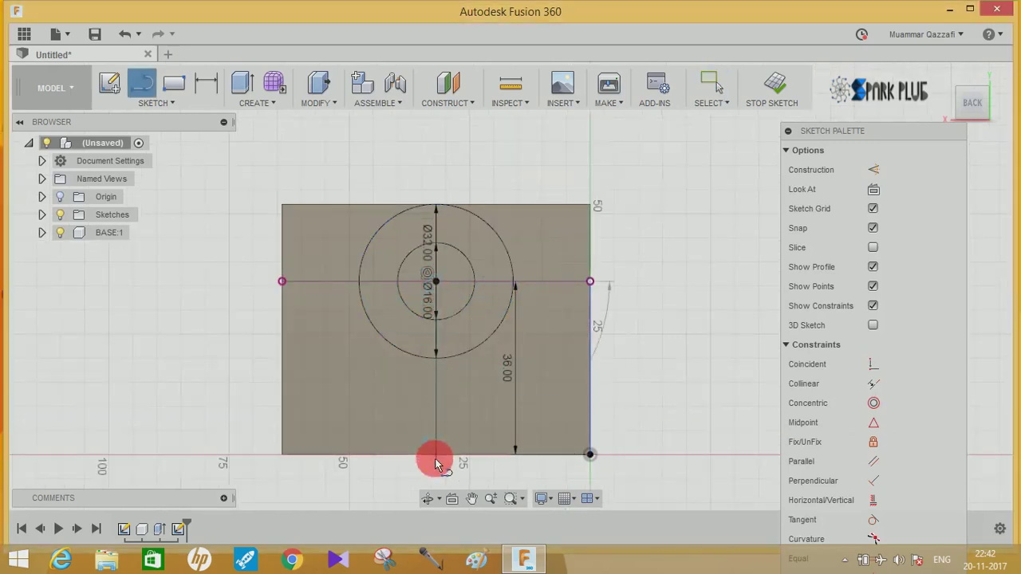
click(436, 454)
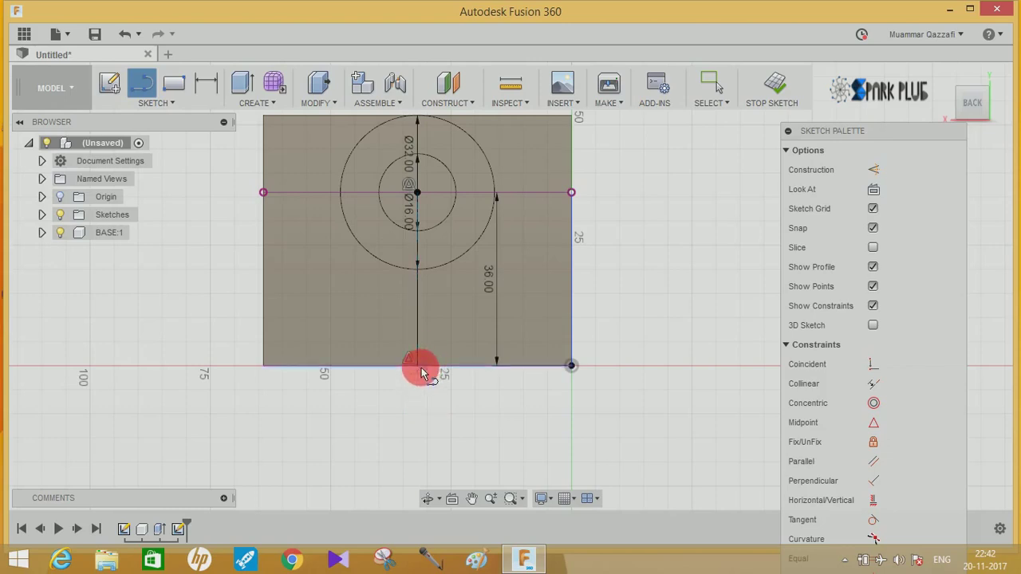
click(418, 366)
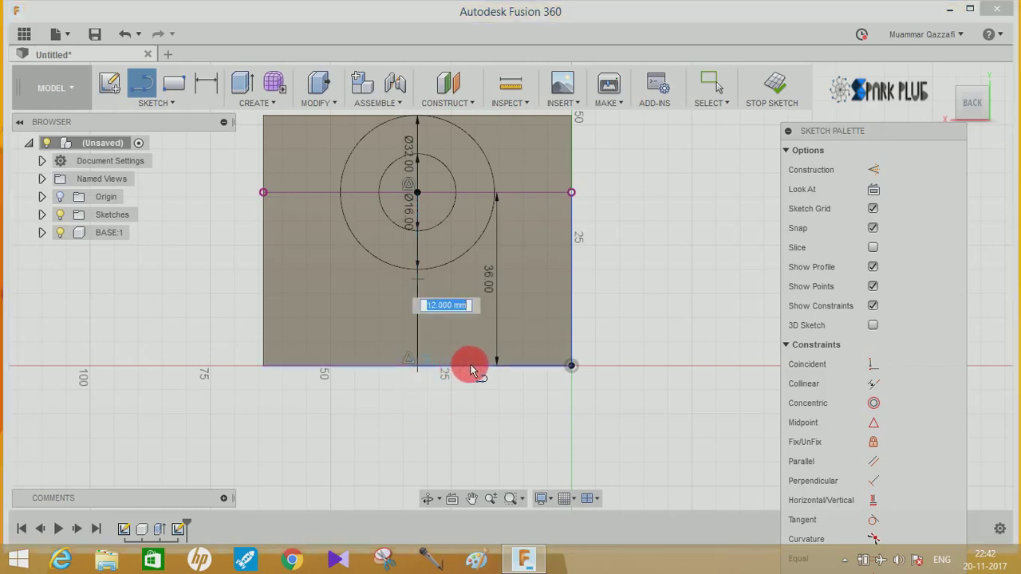
text(16)
key(Return)
key(Escape)
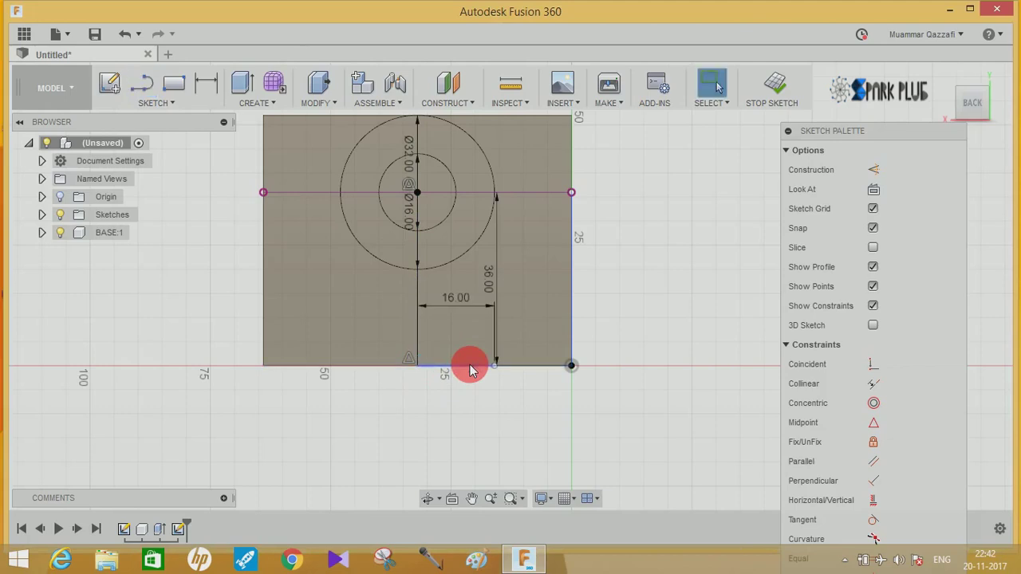
key(l)
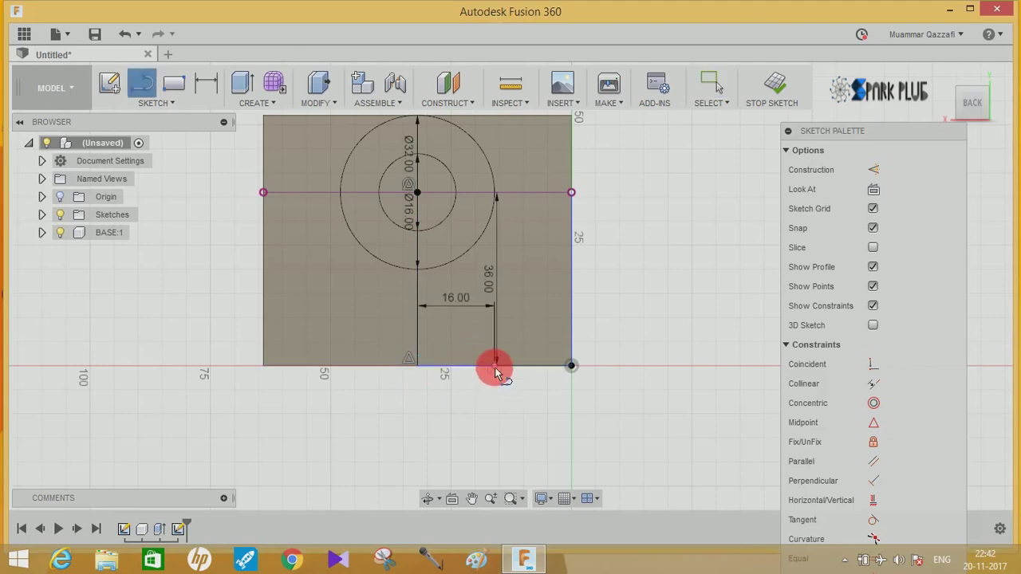
click(495, 367)
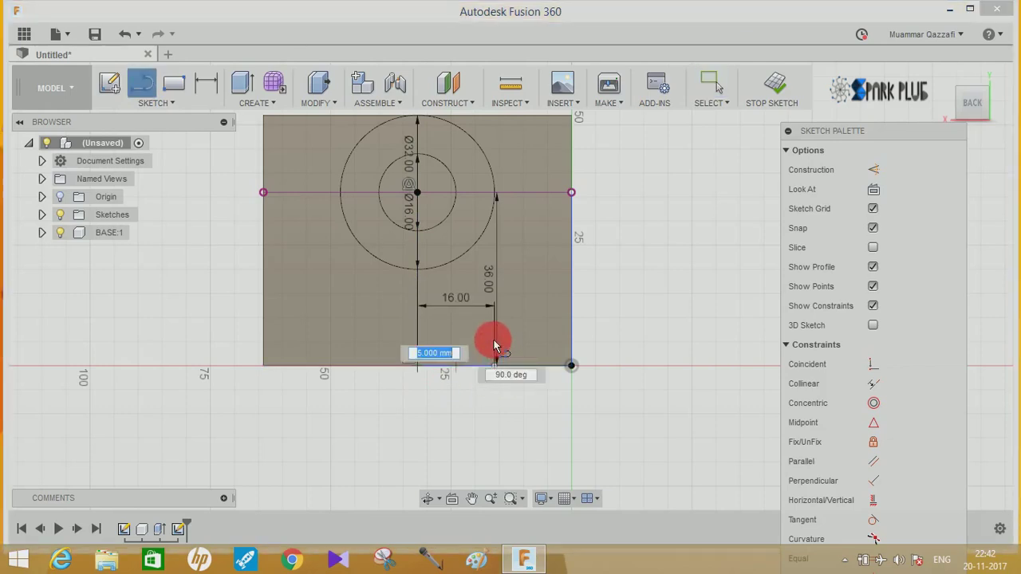
key(Return)
key(Escape)
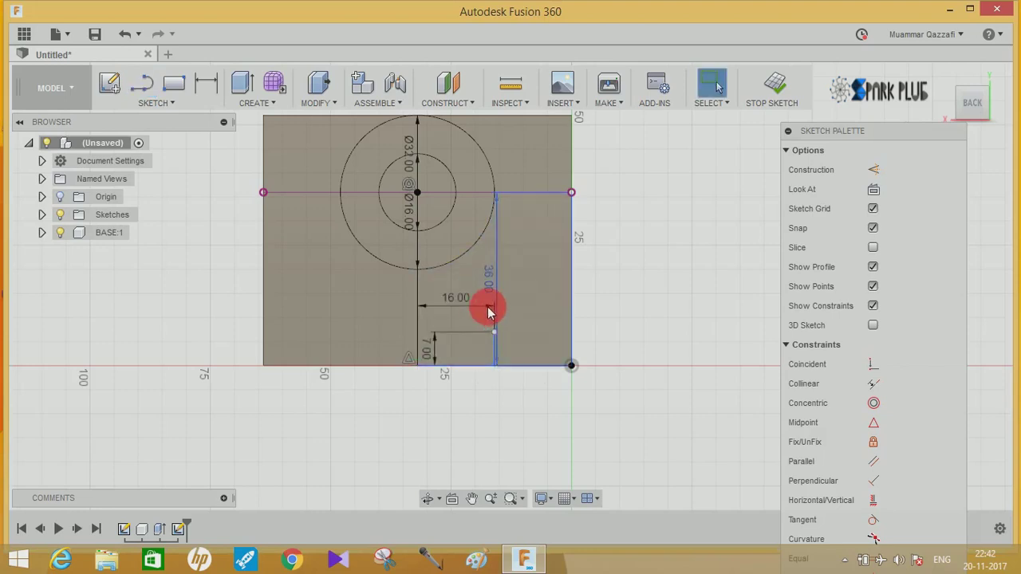
- Delete the old outline and dimensions, then draw the 8 mm run and 9 mm rise
key(Delete)
click(423, 353)
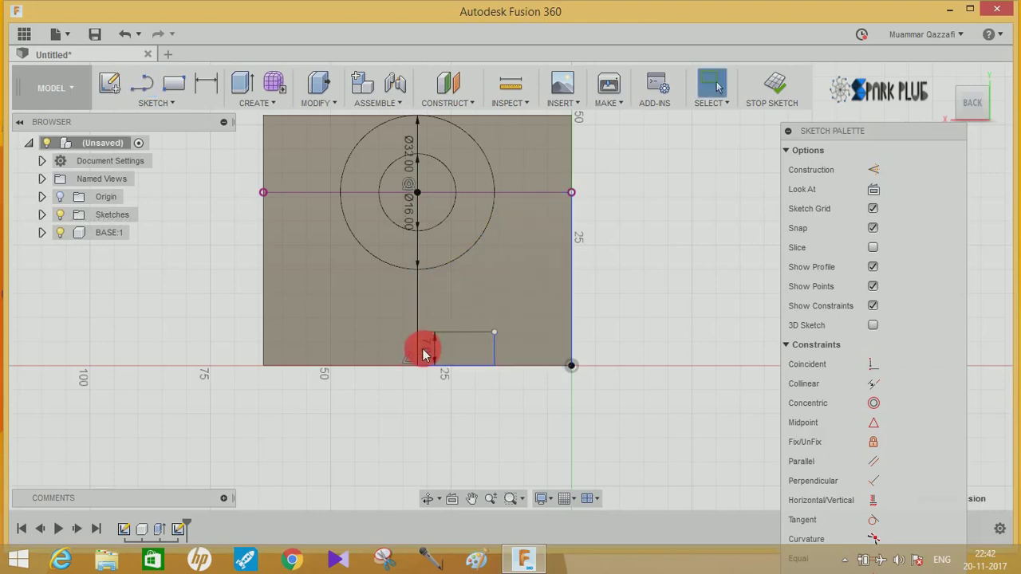
key(l)
click(495, 332)
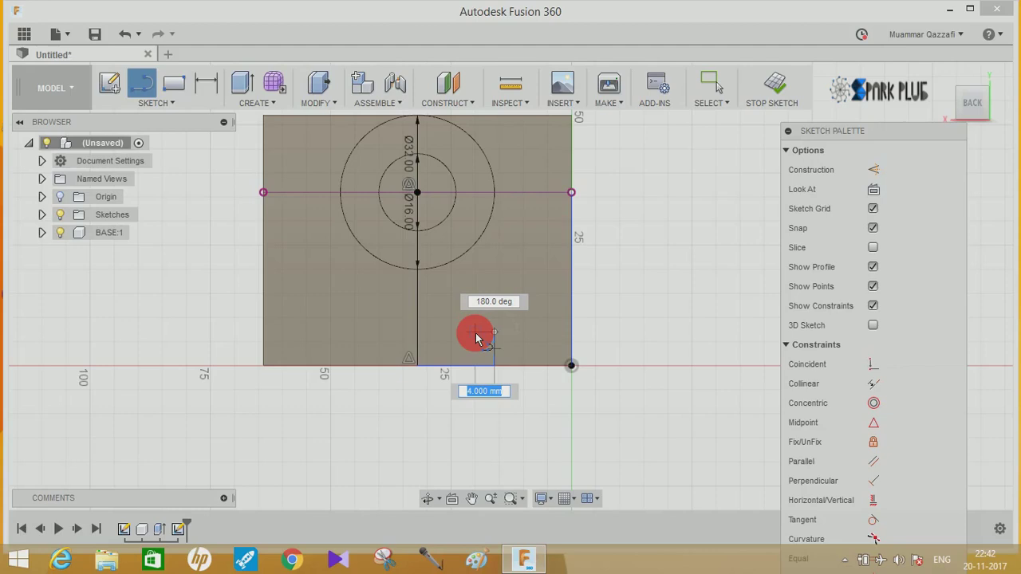
key(Return)
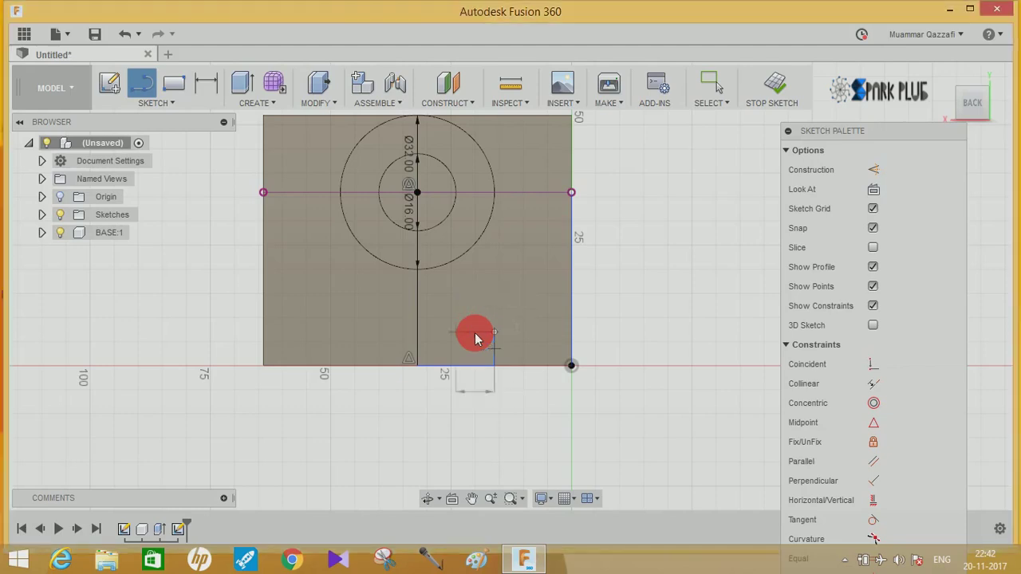
key(Escape)
key(l)
click(457, 334)
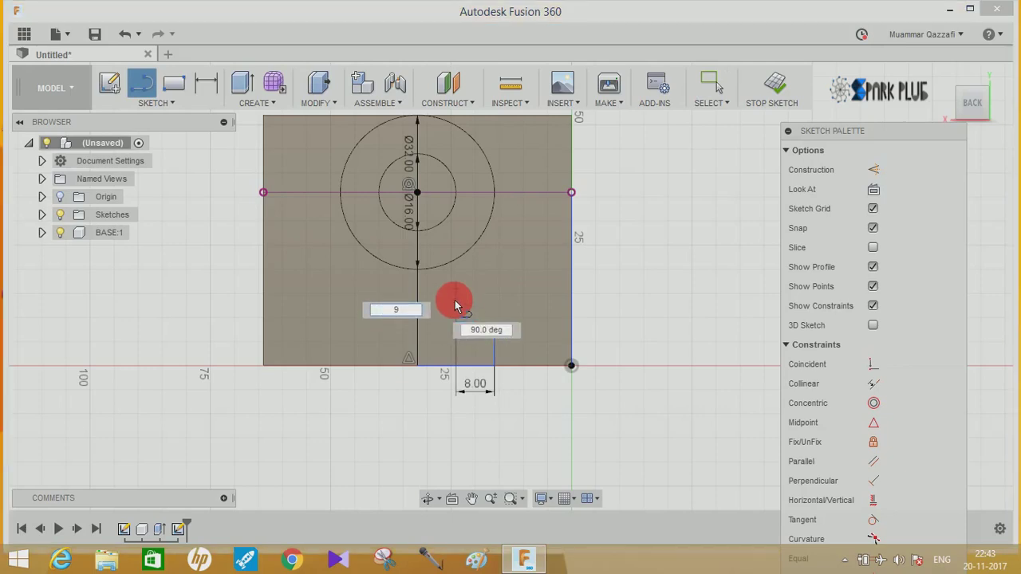
key(Return)
key(Escape)
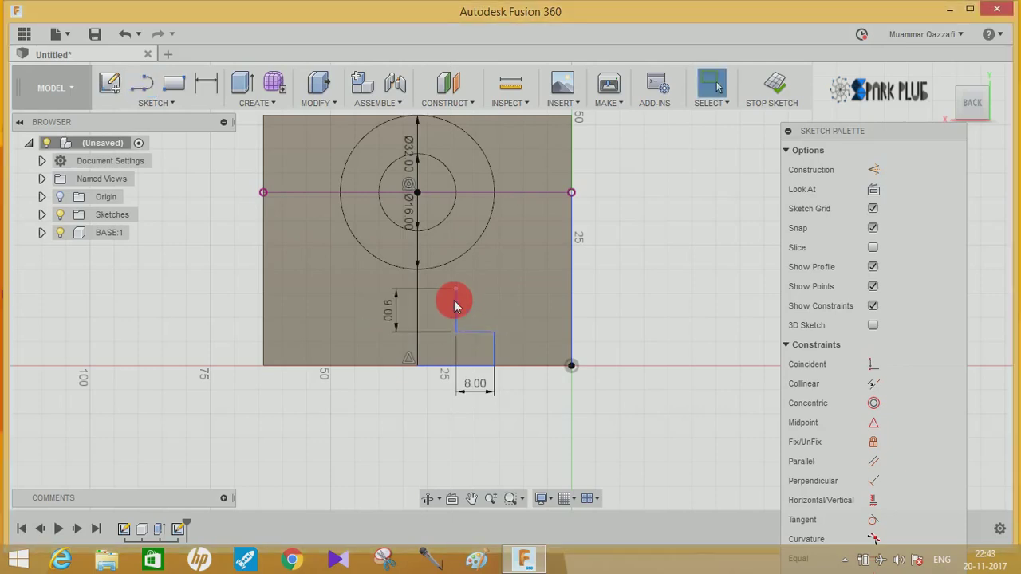
key(l)
click(455, 289)
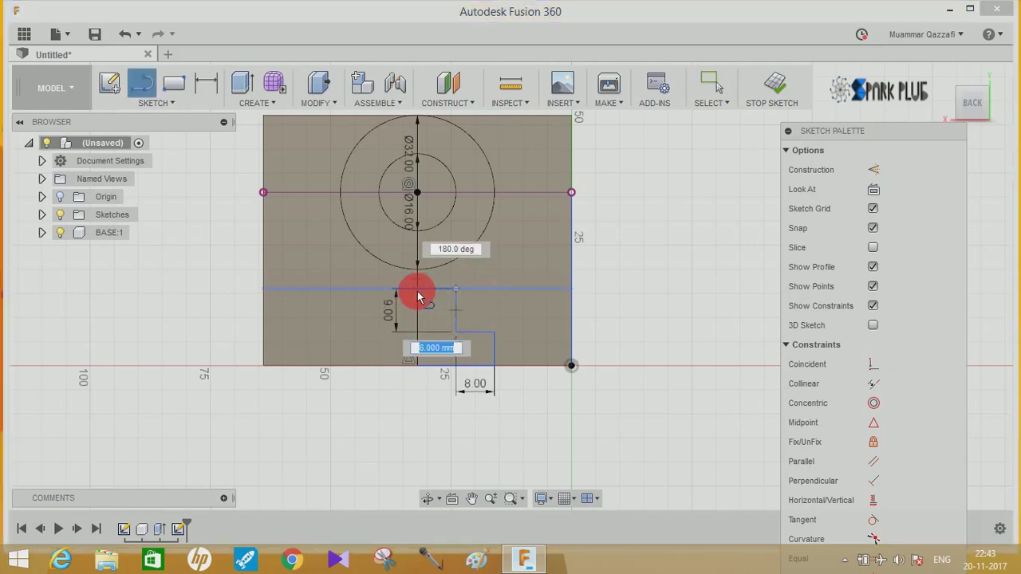
- Cancel the pending line and an attempted height dimension on the step
click(417, 297)
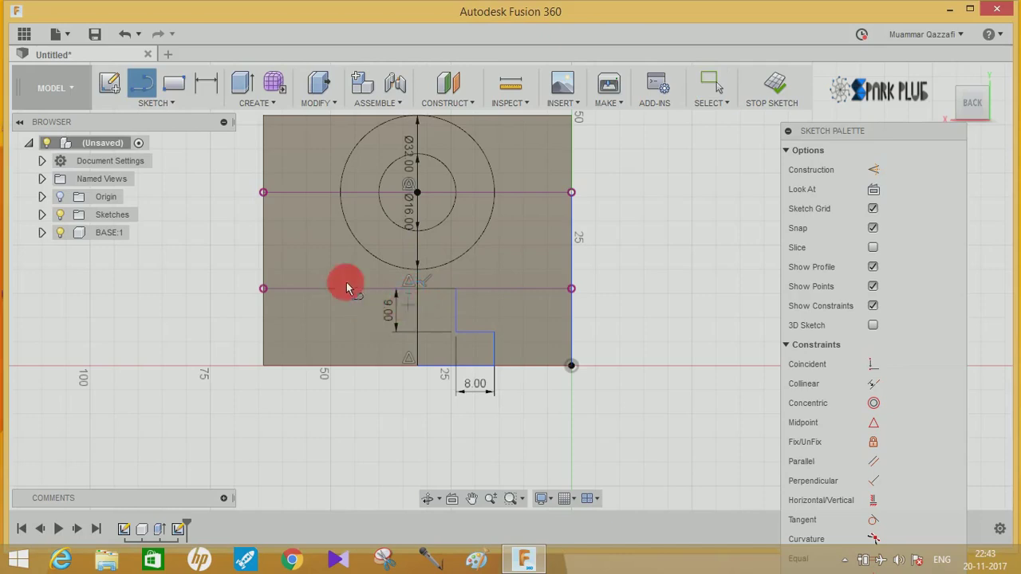
click(205, 82)
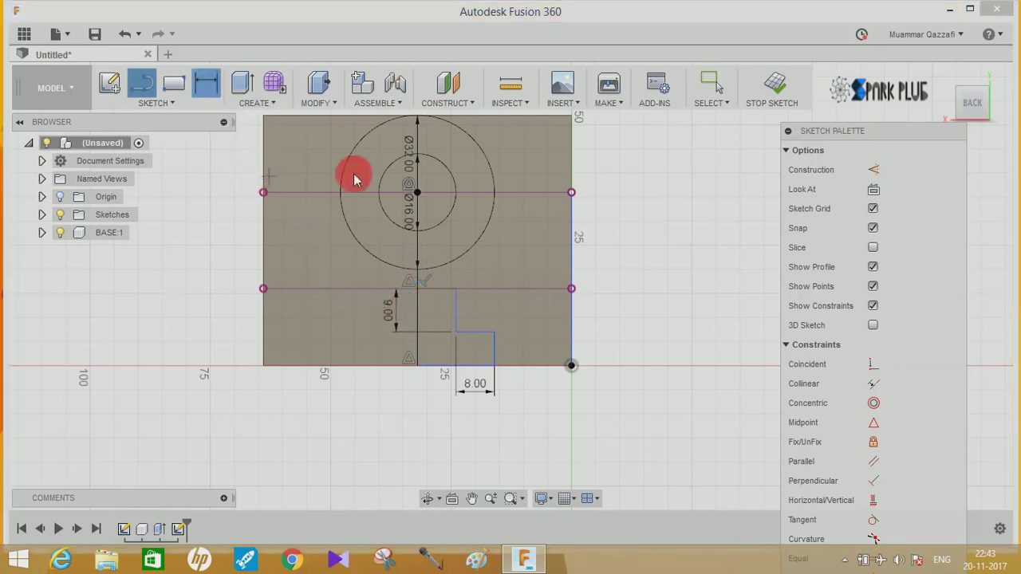
click(456, 289)
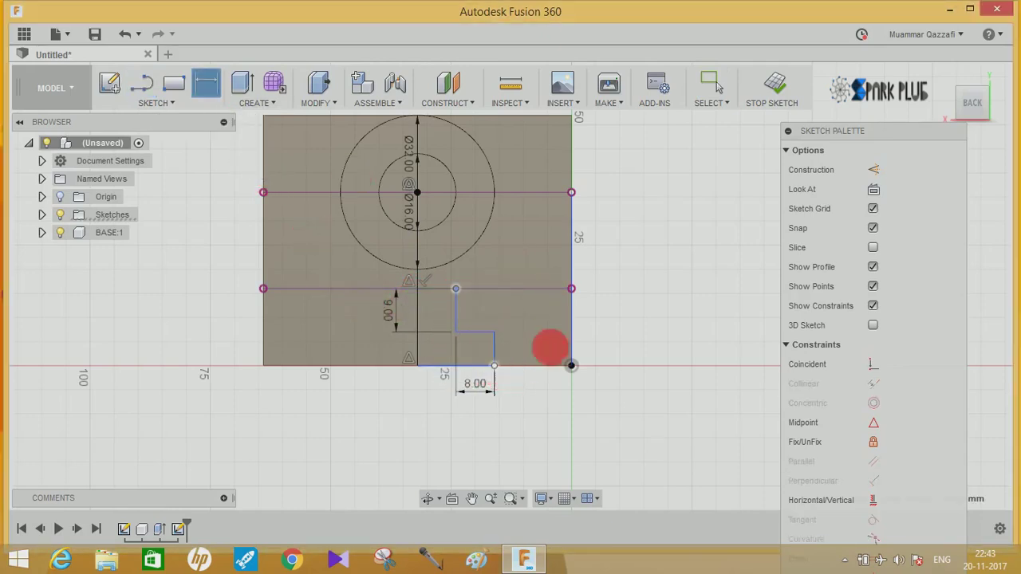
click(571, 335)
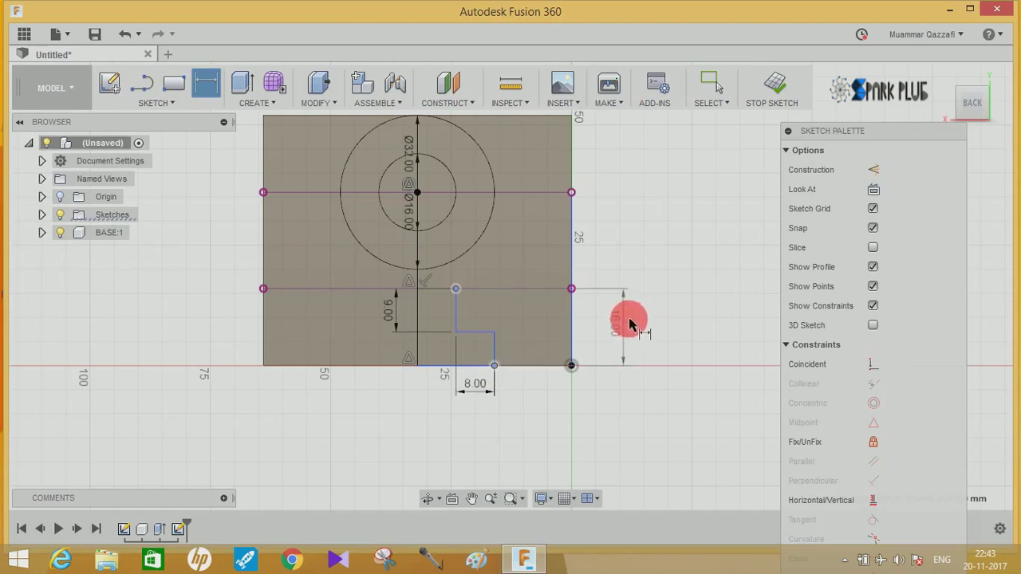
key(Escape)
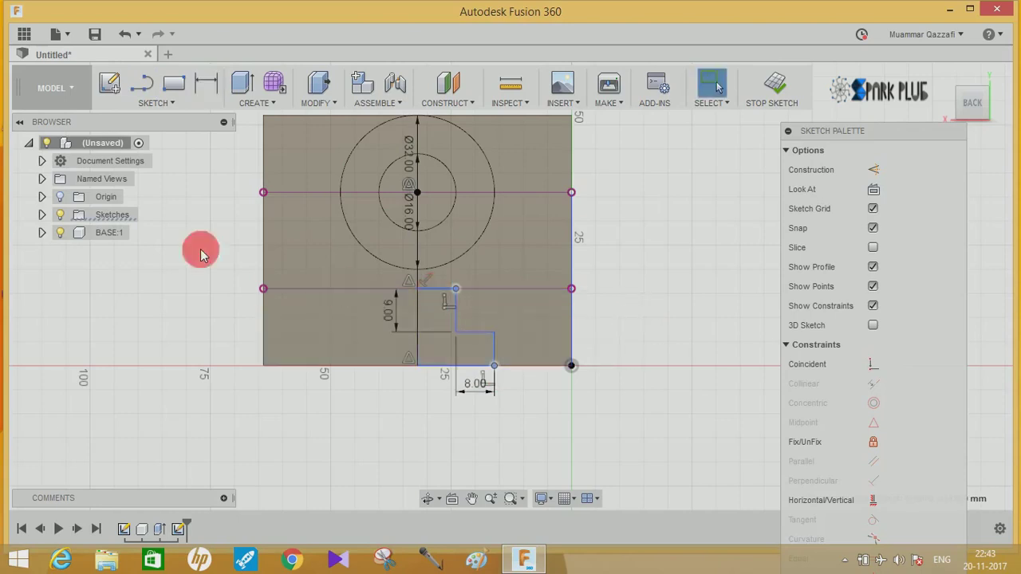
click(154, 102)
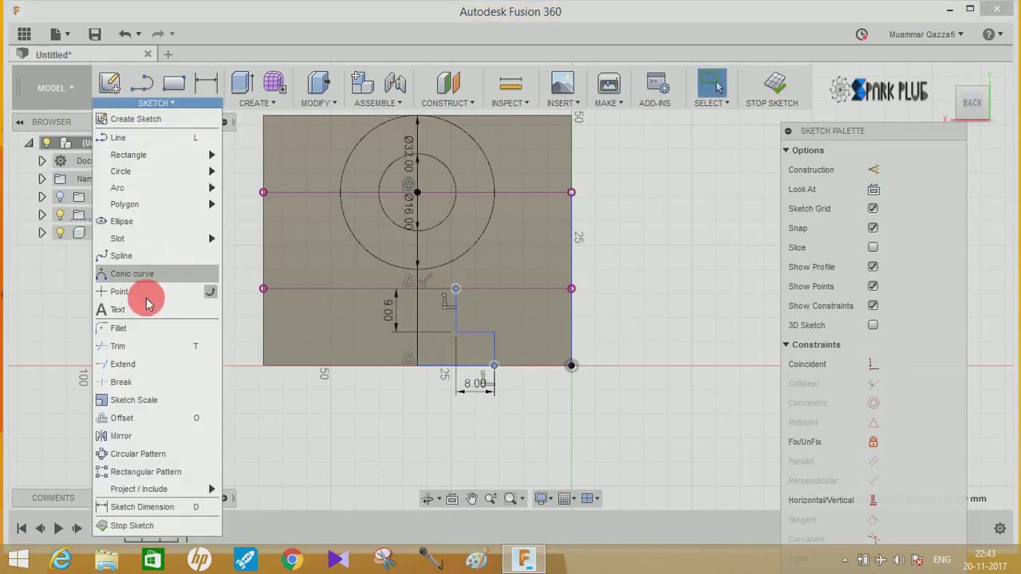
click(645, 255)
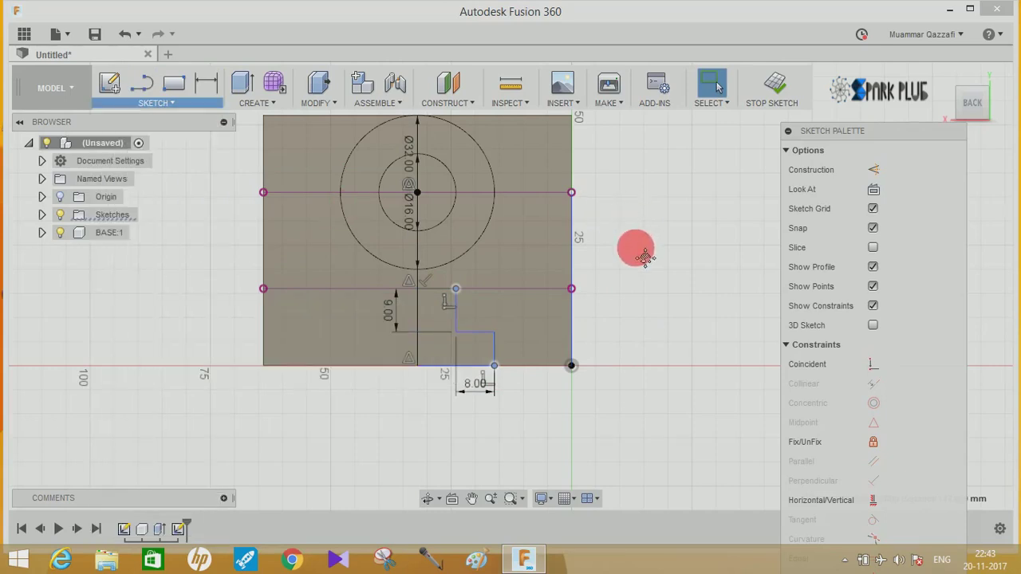
middle_drag(644, 255, 663, 276)
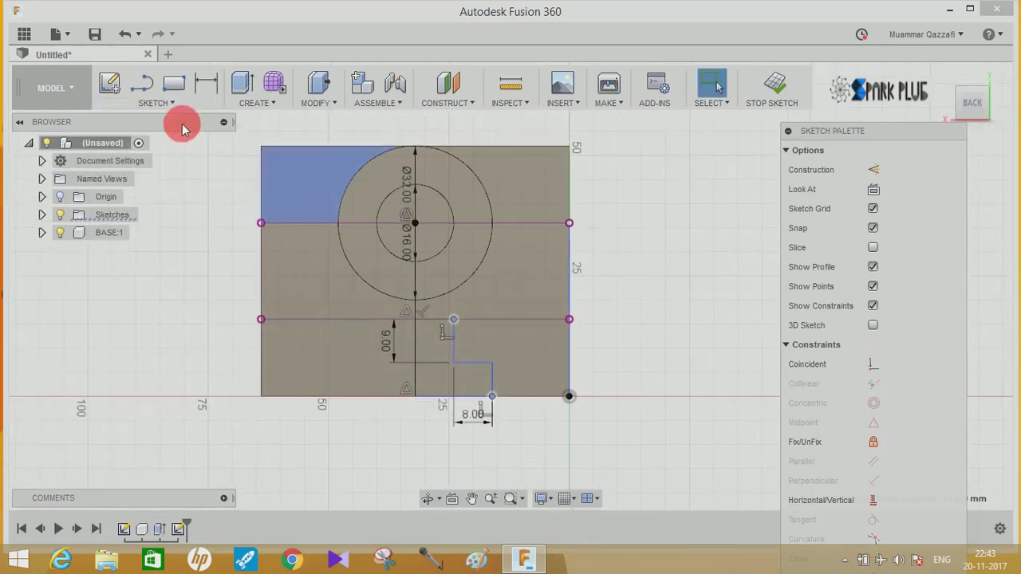
- Draw a 5 mm line leftward from the right-edge point along the lower horizontal
click(142, 83)
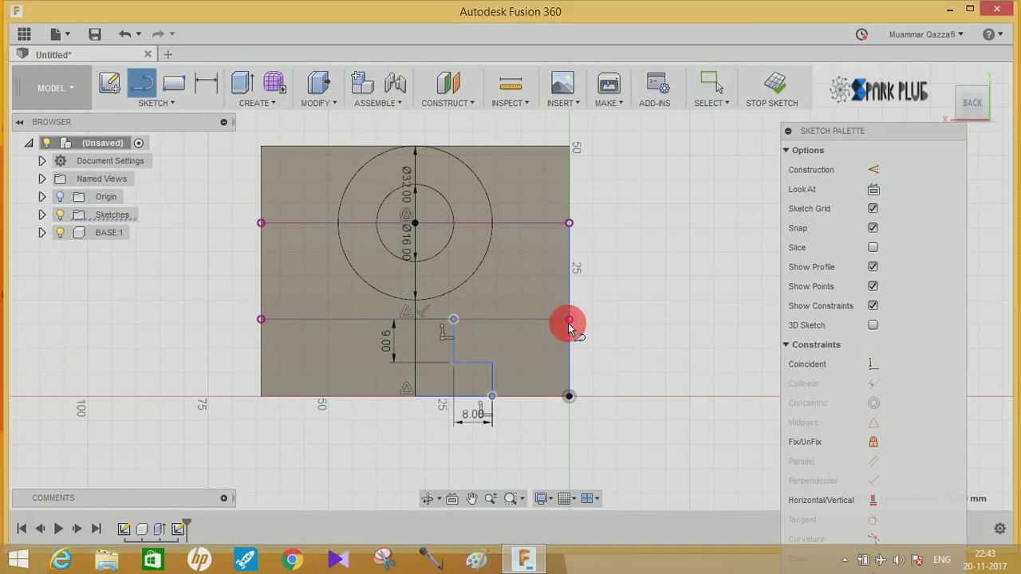
click(550, 326)
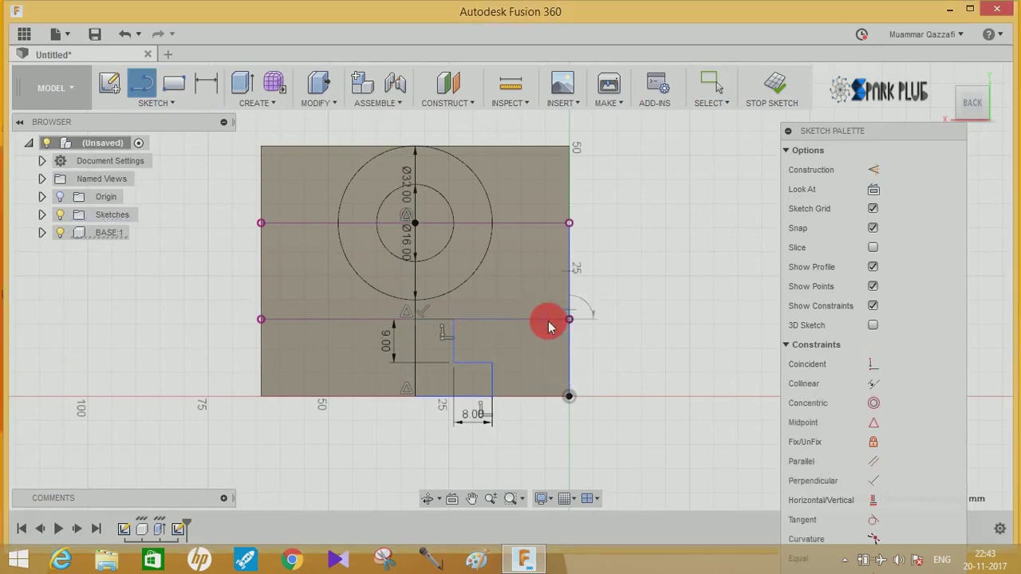
key(Return)
key(Escape)
middle_drag(437, 306, 429, 305)
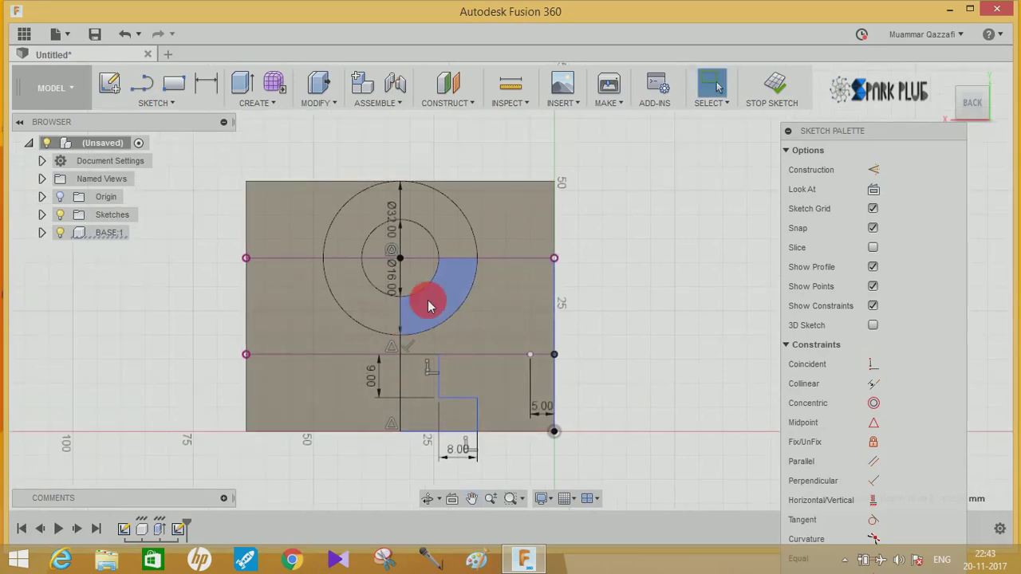
- Draw a slanted line from the 5 mm line's end to the outer circle
click(152, 100)
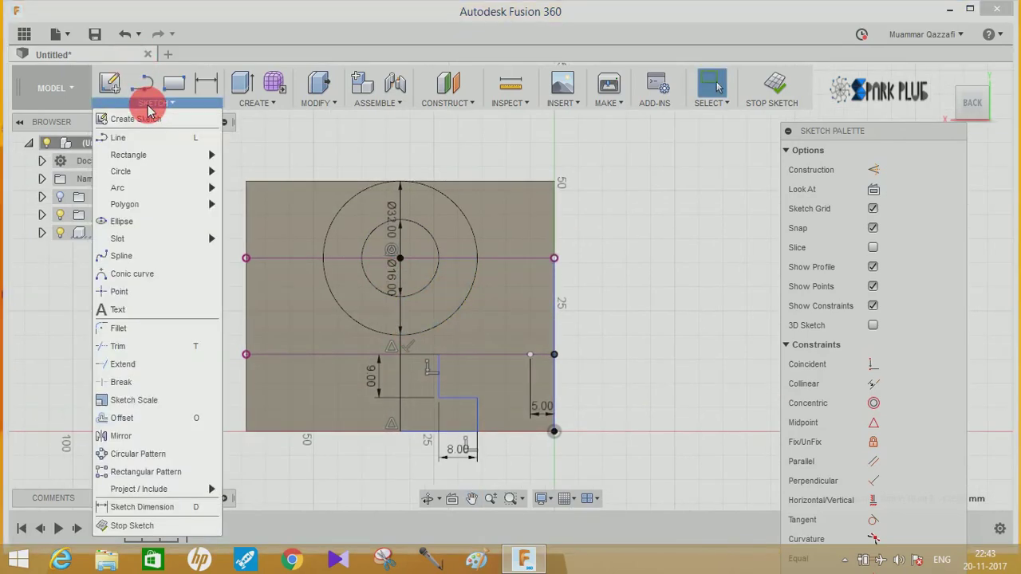
key(l)
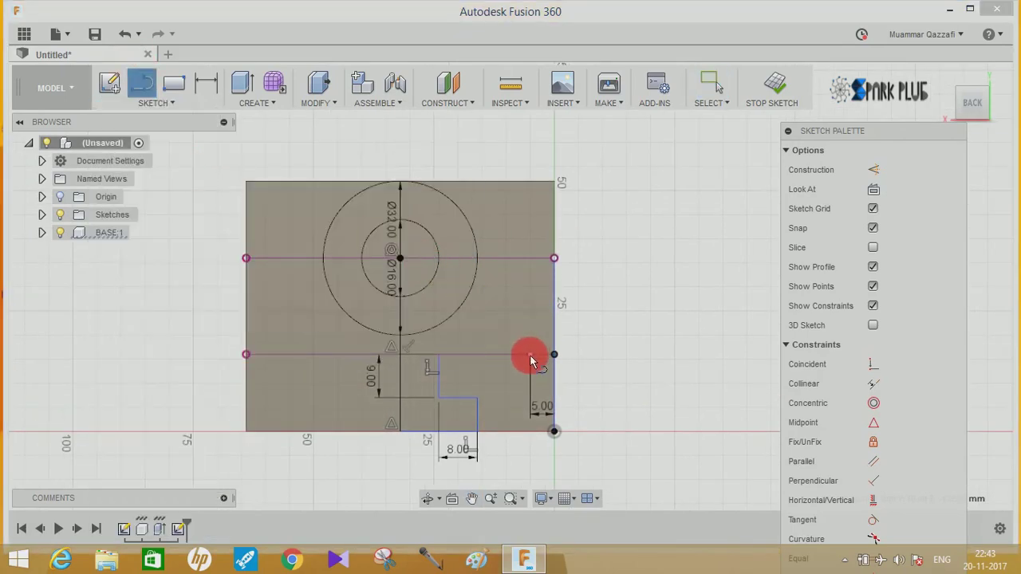
click(530, 354)
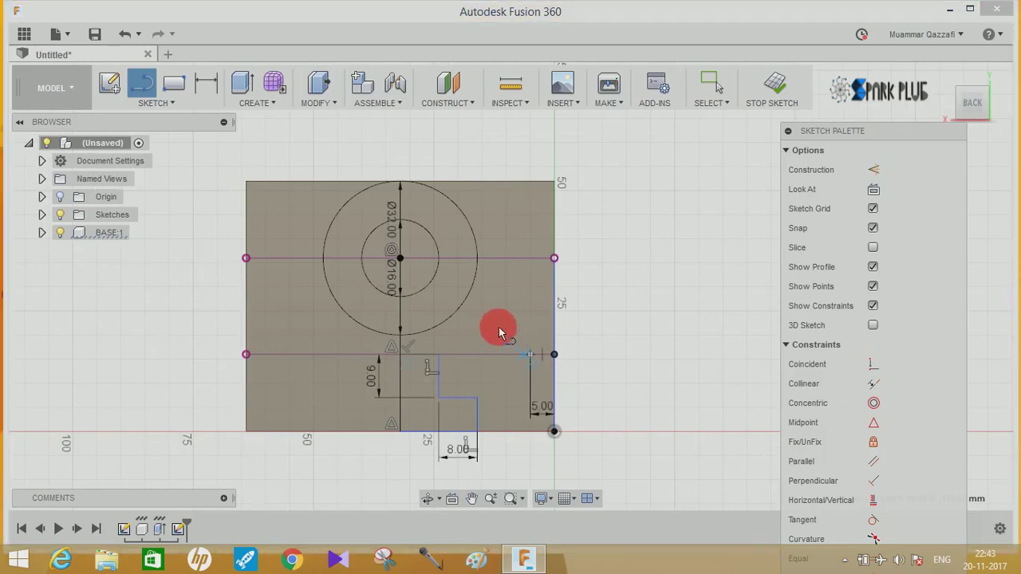
click(479, 247)
- Mirror the slanted line and five step segments across the vertical centre line
click(153, 102)
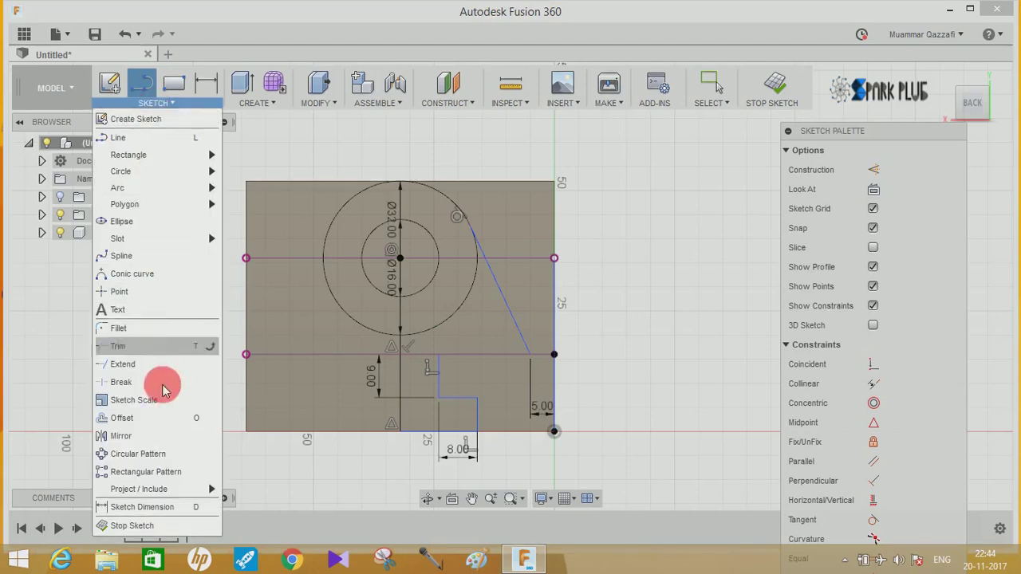
click(127, 435)
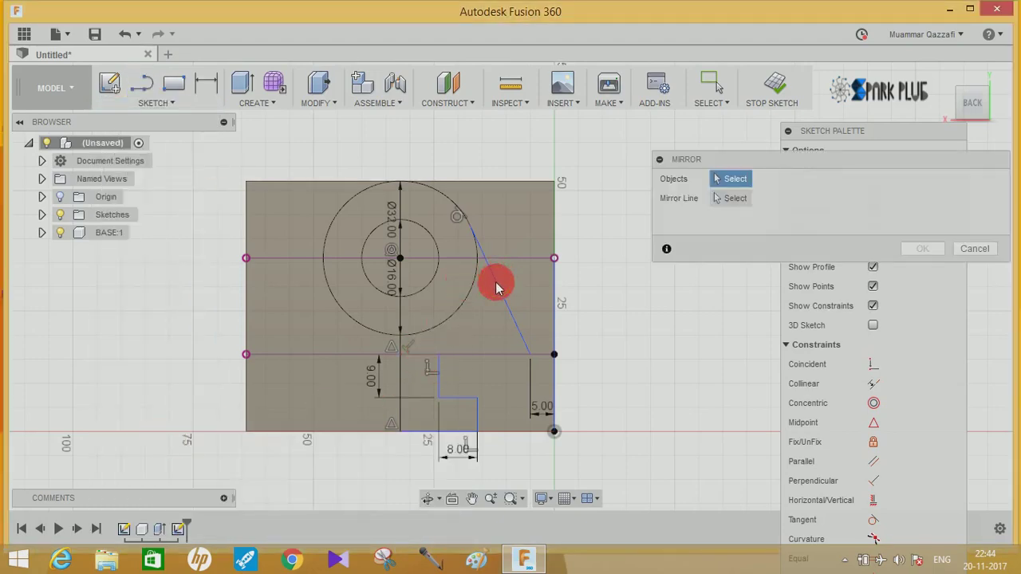
click(509, 308)
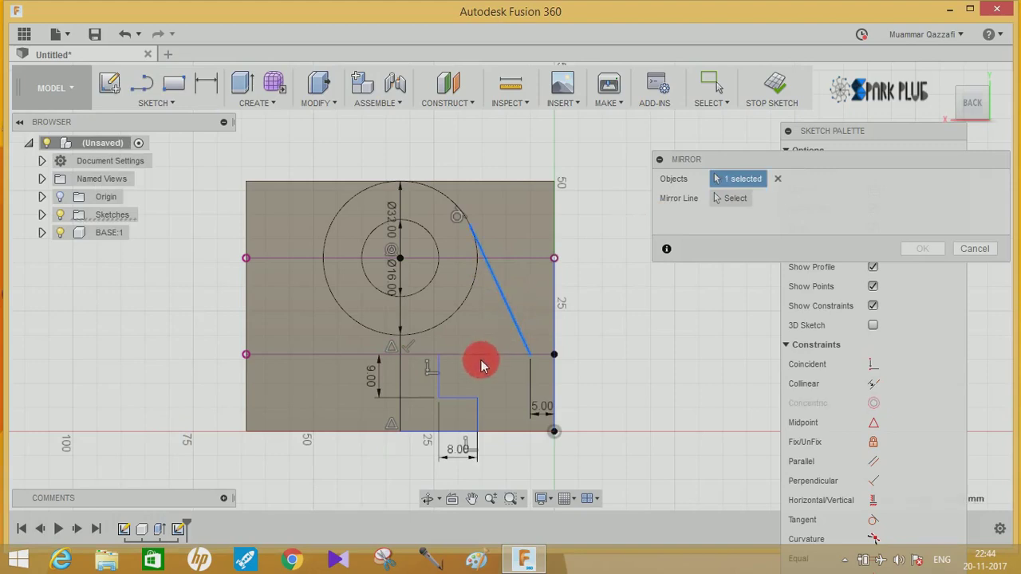
click(540, 356)
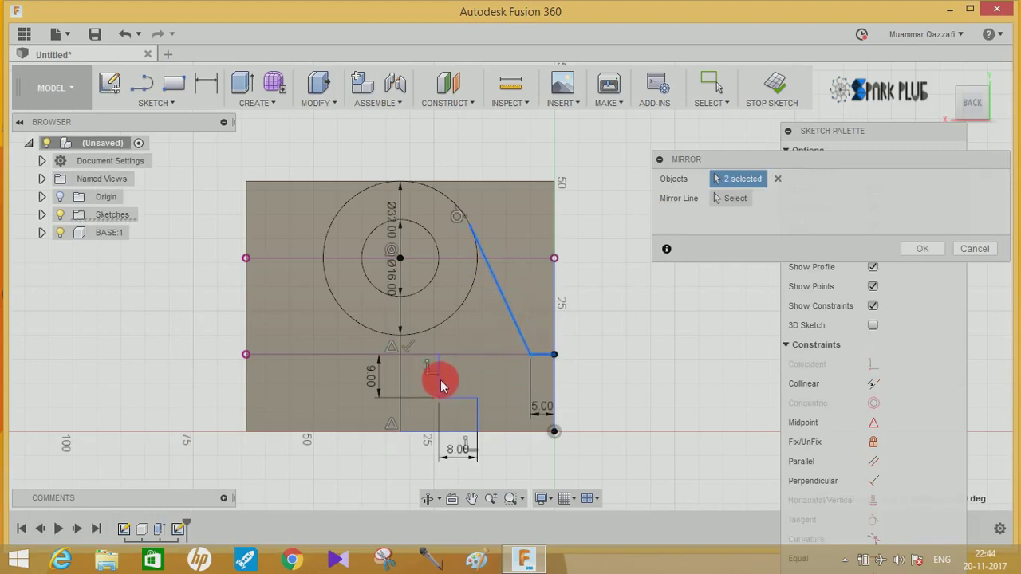
click(441, 384)
click(476, 411)
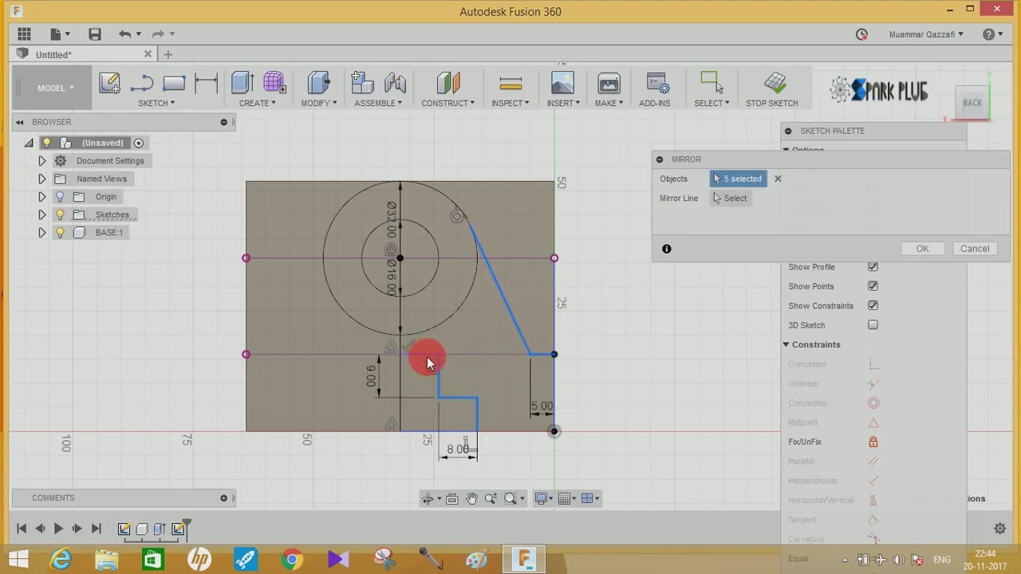
click(427, 358)
click(427, 432)
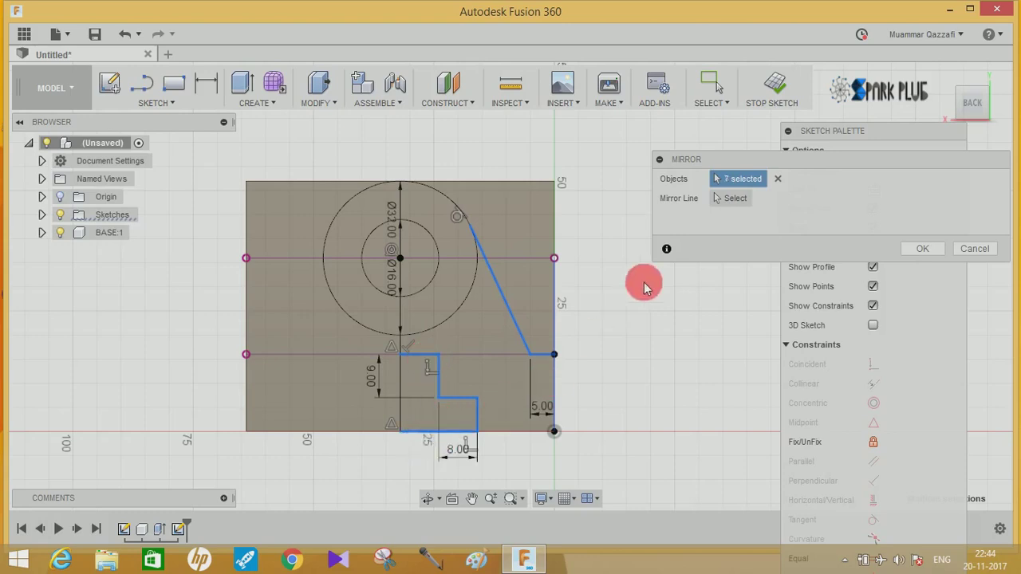
click(729, 197)
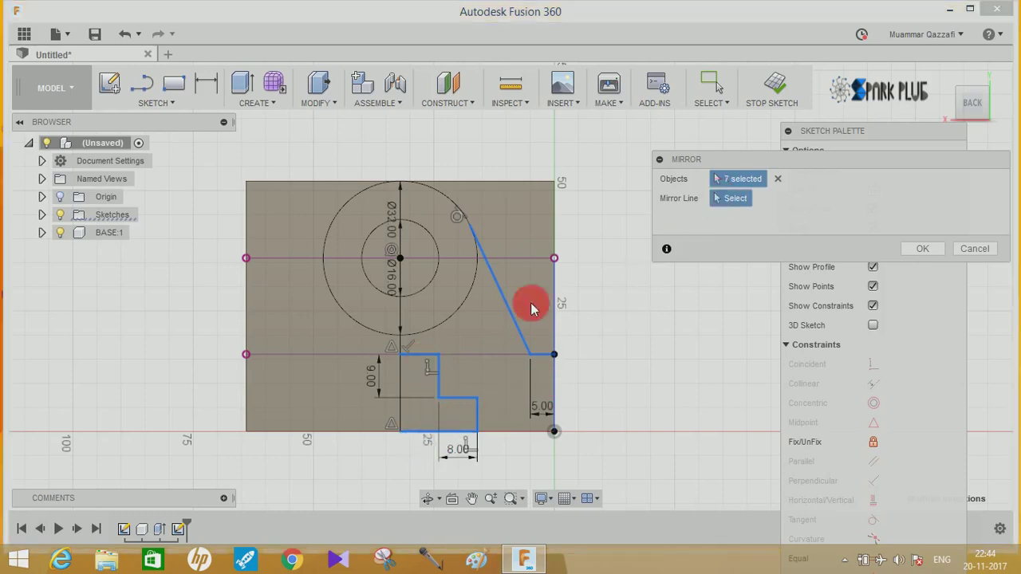
click(918, 248)
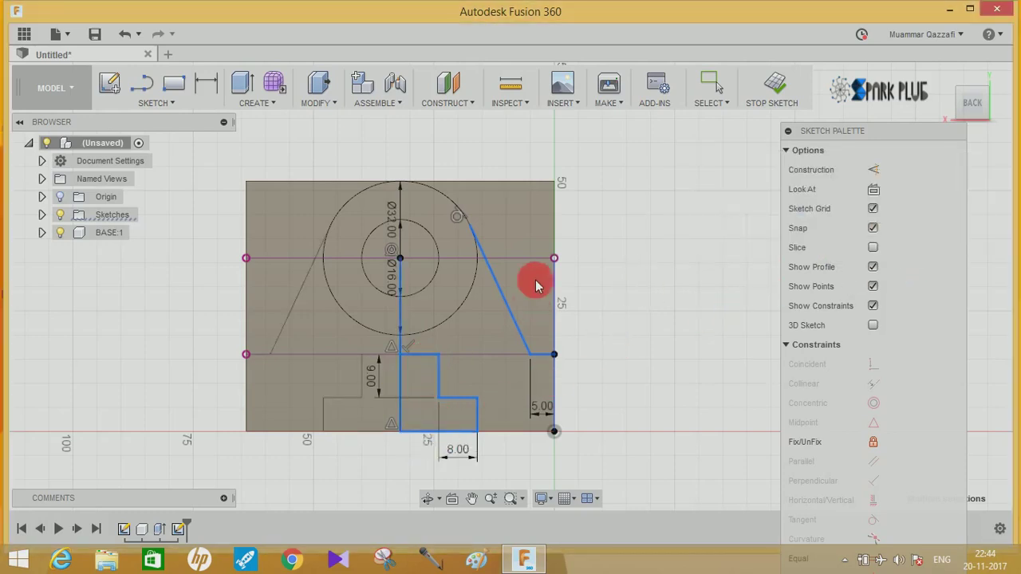
- Round both lower corners, where the slanted sides meet the horizontal line, with R5 mm sketch fillets
click(169, 102)
click(136, 330)
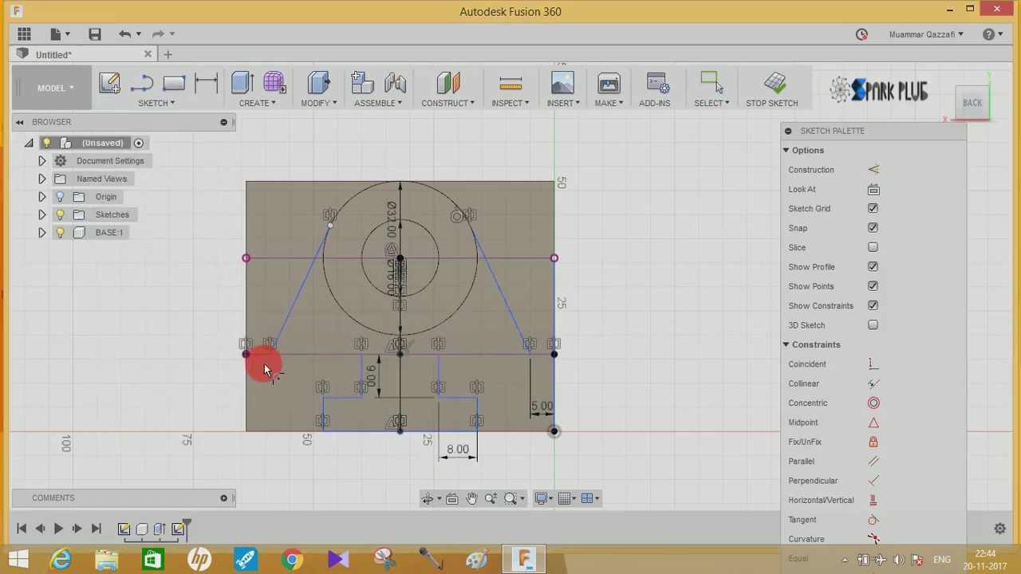
scroll(266, 368, up, 2)
click(650, 367)
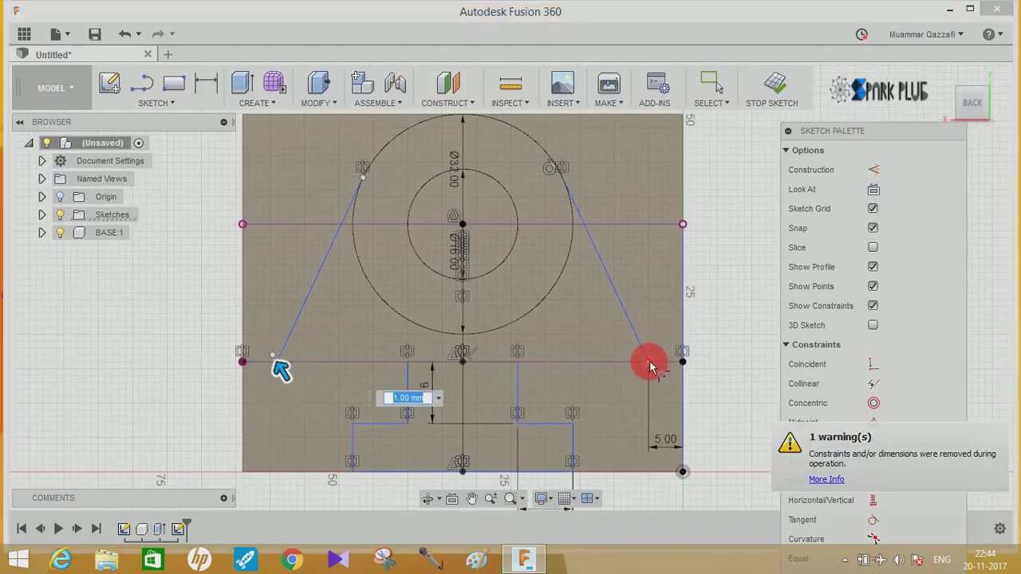
key(Return)
click(648, 363)
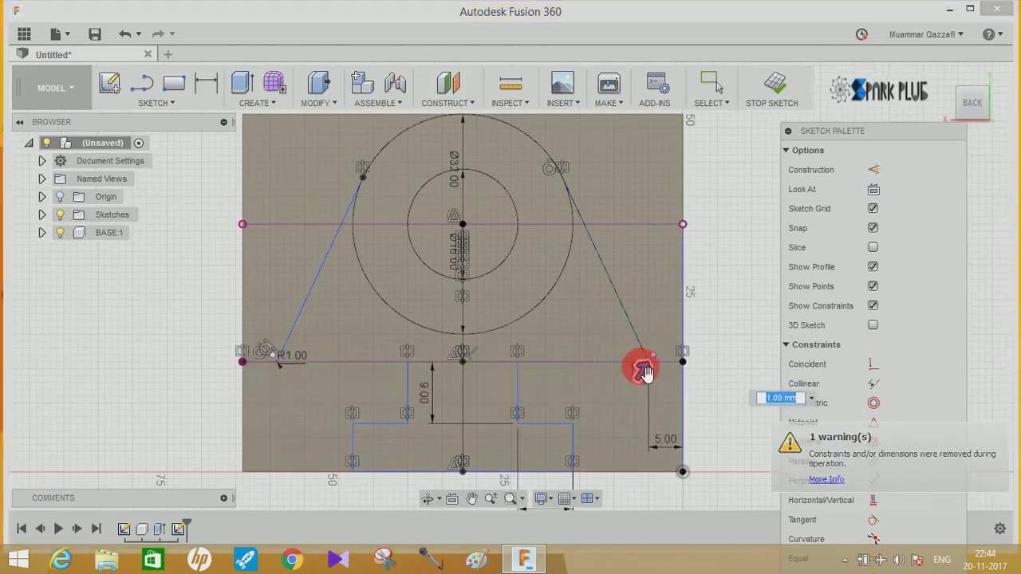
drag(647, 367, 449, 387)
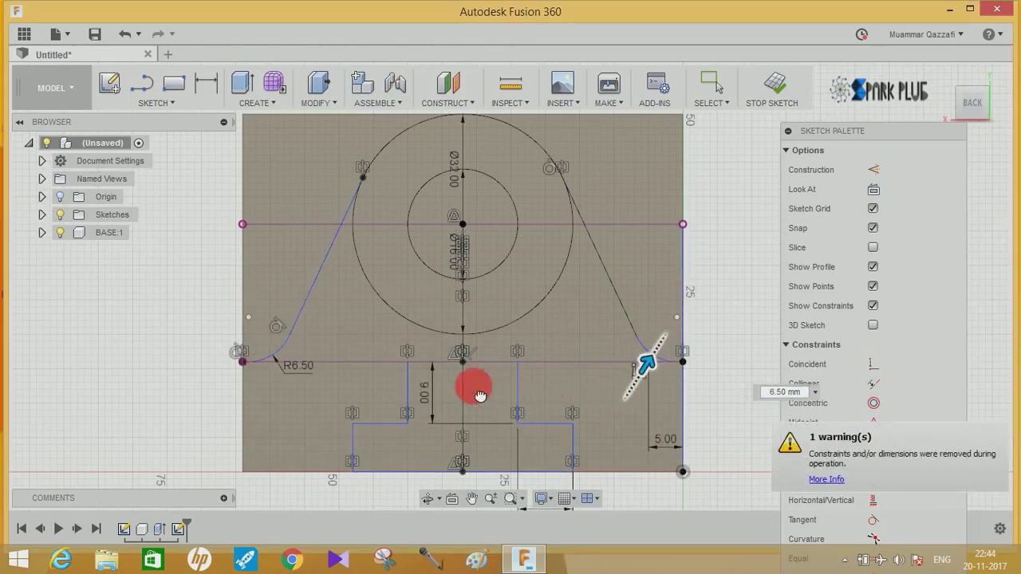
drag(449, 387, 479, 375)
text(3)
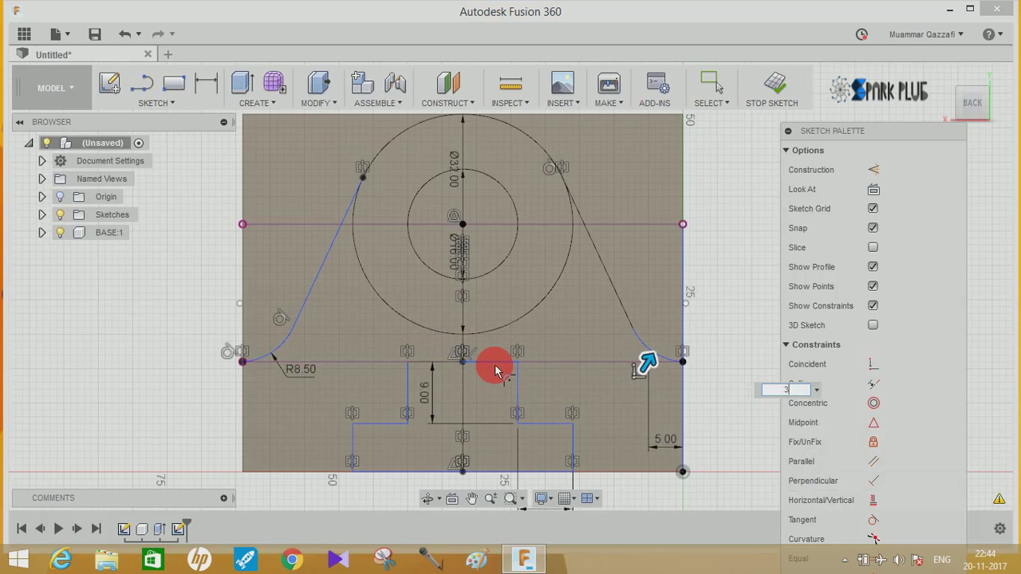
key(Return)
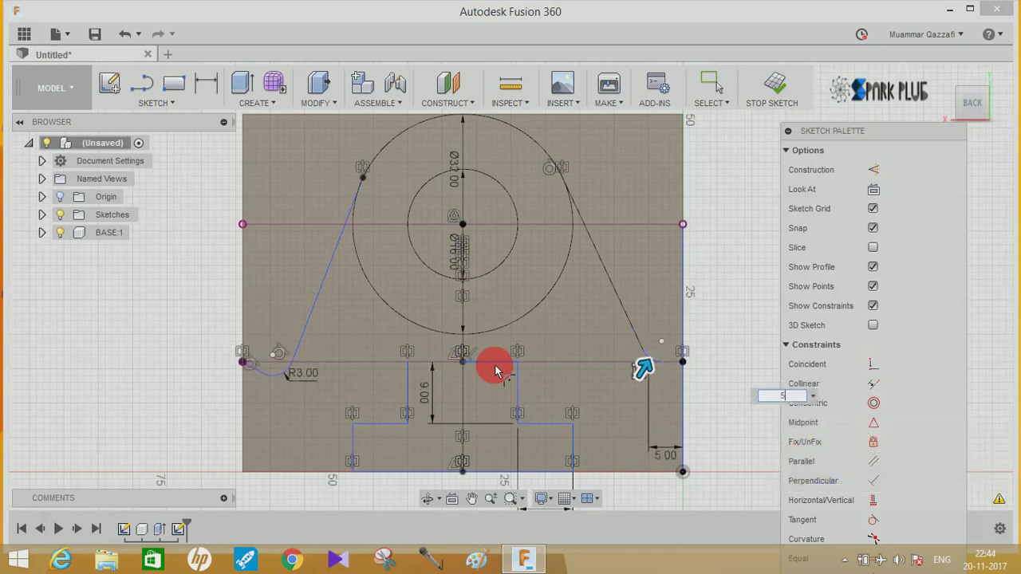
key(Return)
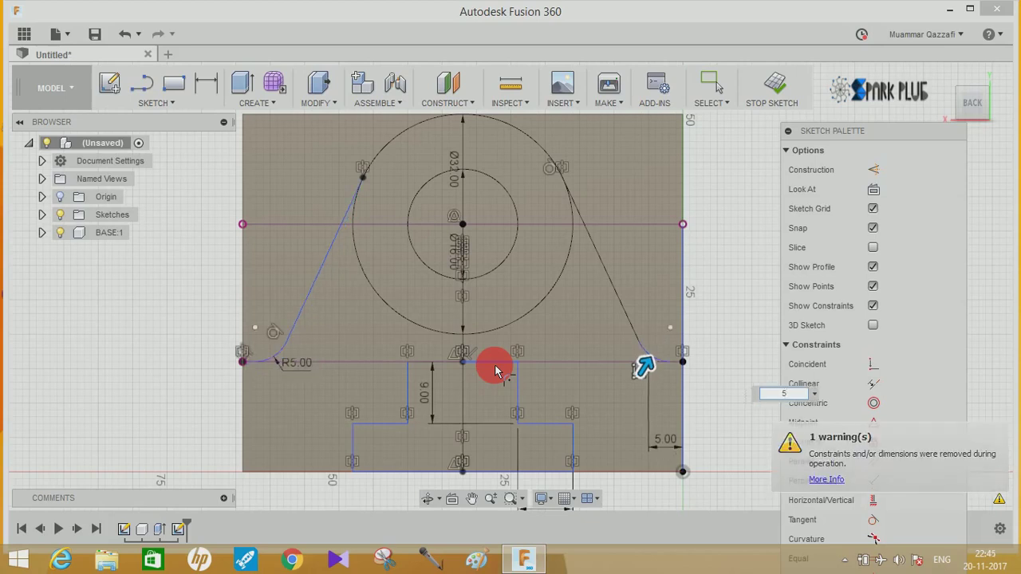
key(Escape)
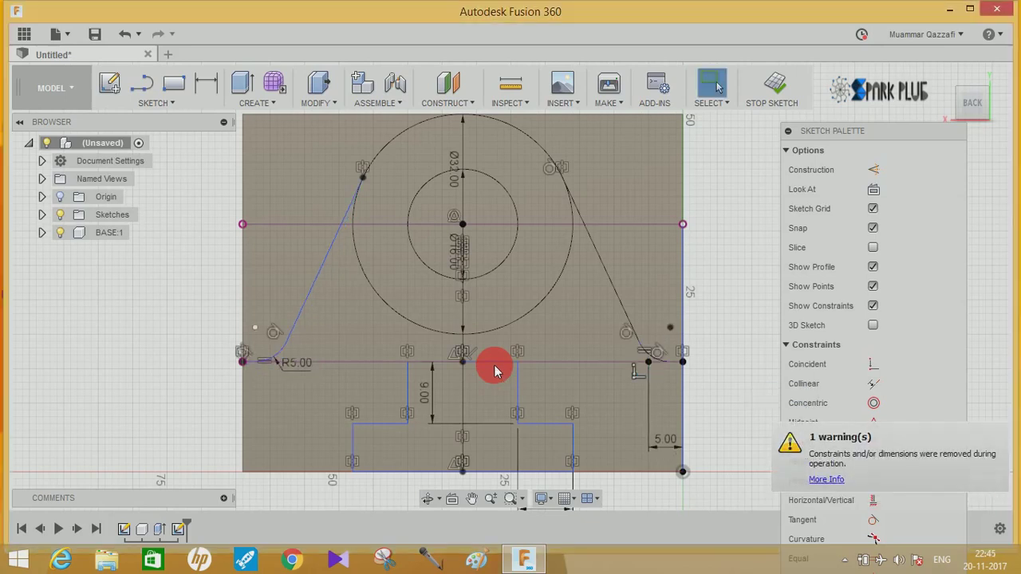
- Start an extrude and select the four outer regions and both halves of the stepped slot
shift+middle_drag(461, 206, 444, 238)
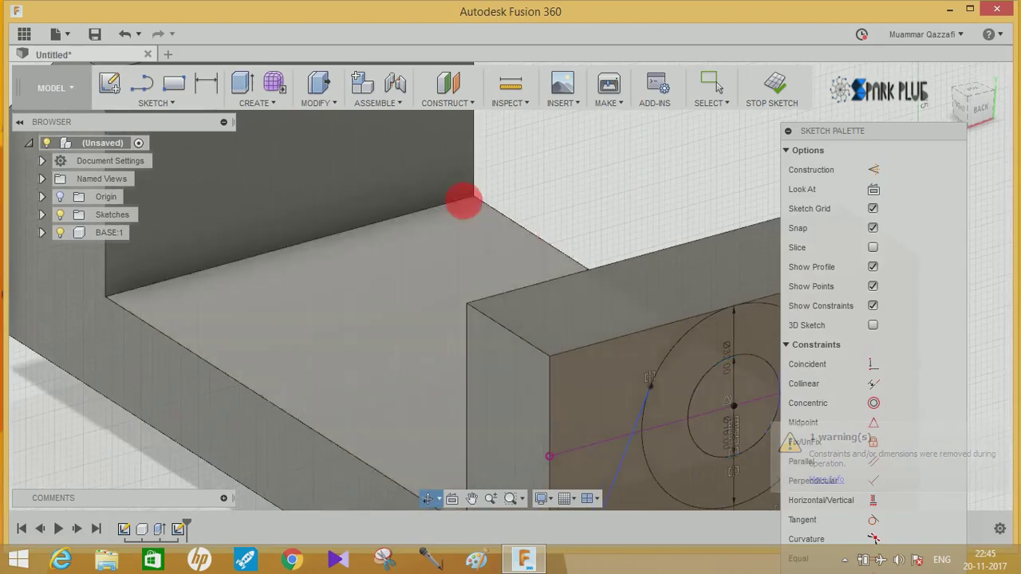
scroll(442, 233, down, 3)
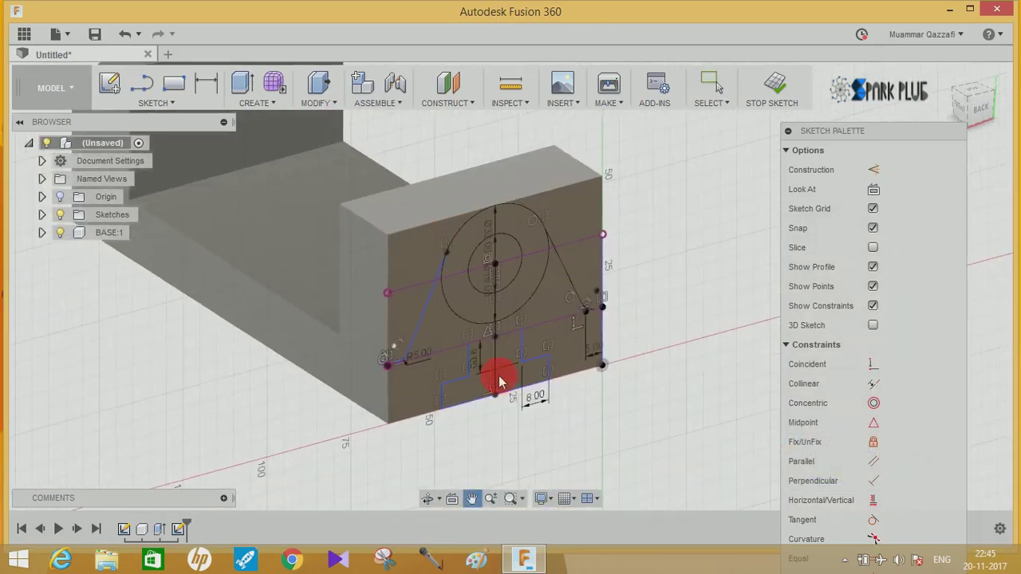
click(243, 85)
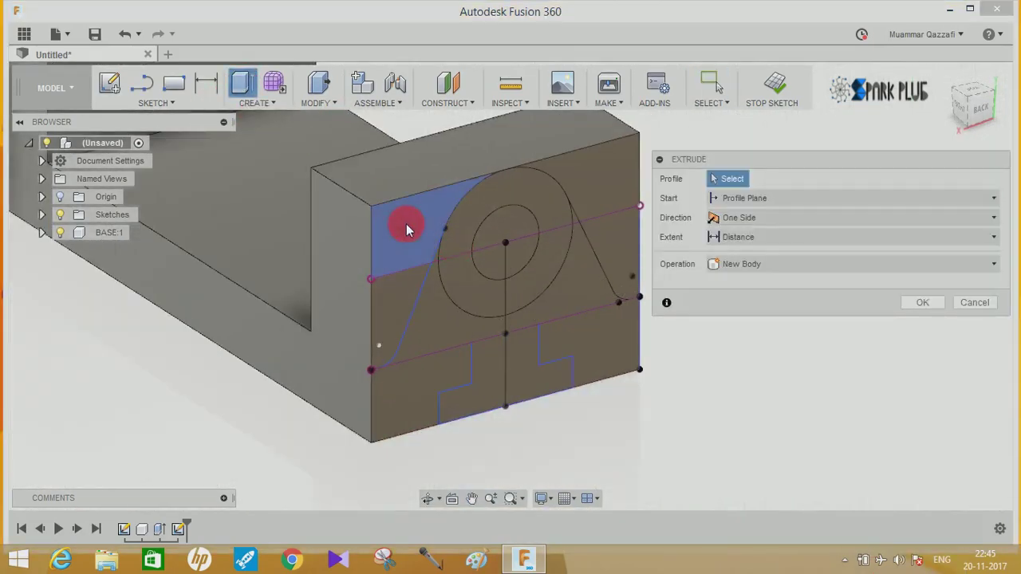
click(399, 302)
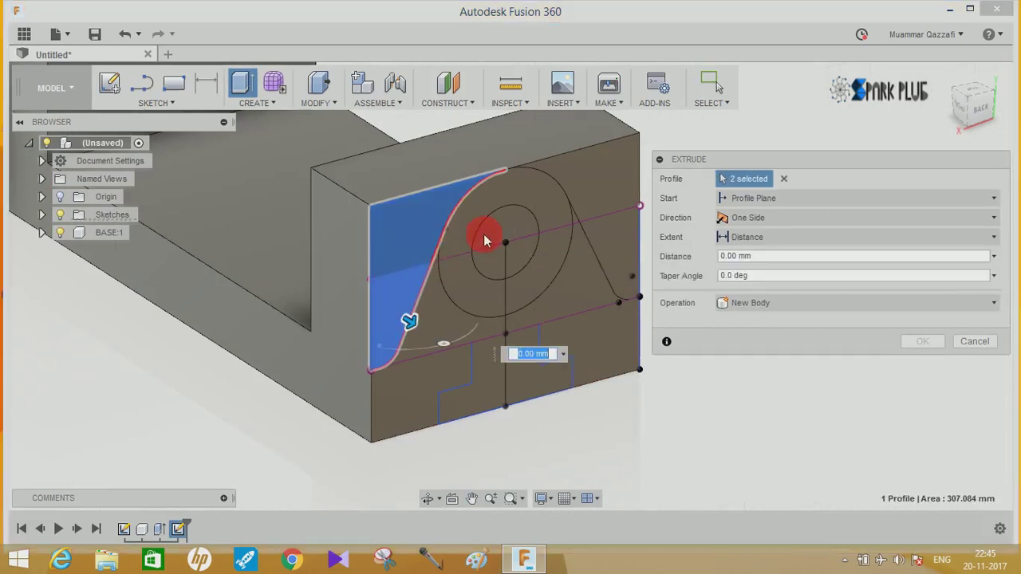
click(618, 183)
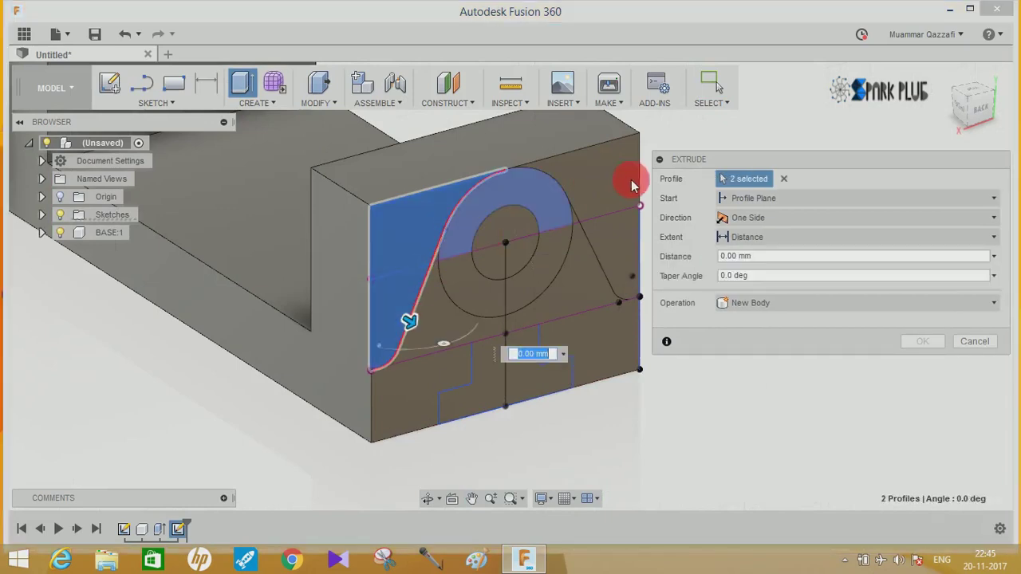
click(633, 257)
click(631, 258)
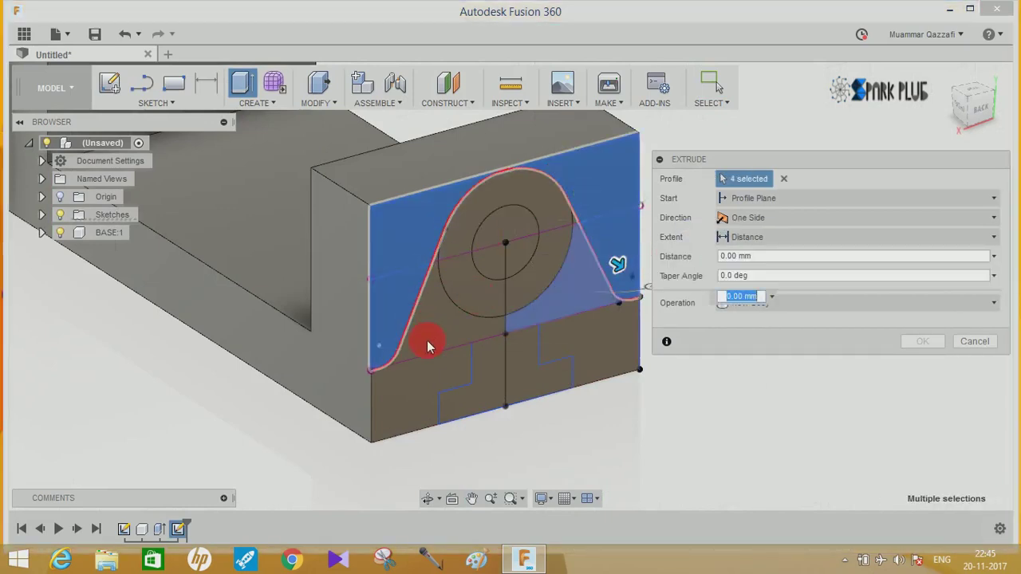
click(475, 398)
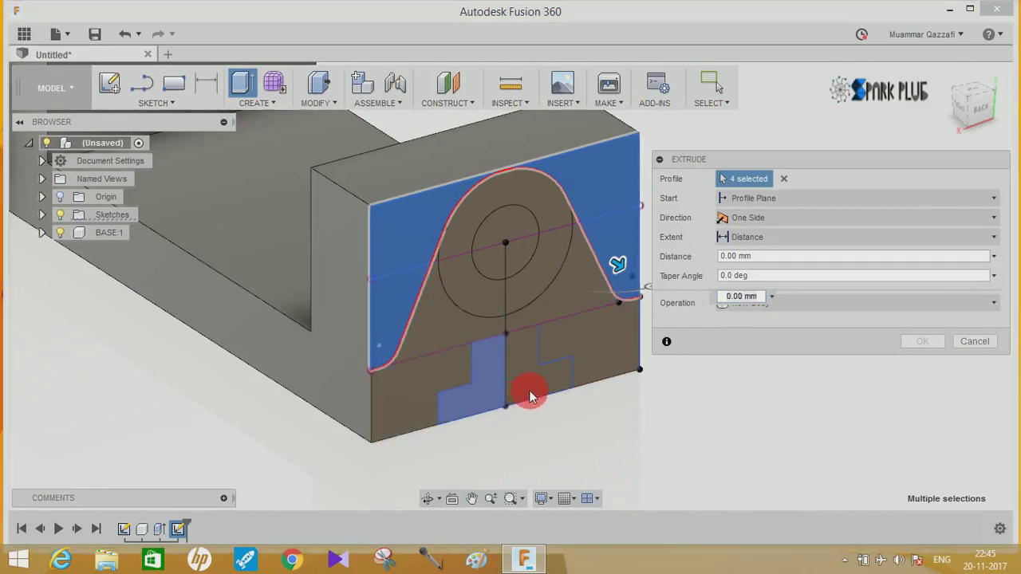
click(534, 386)
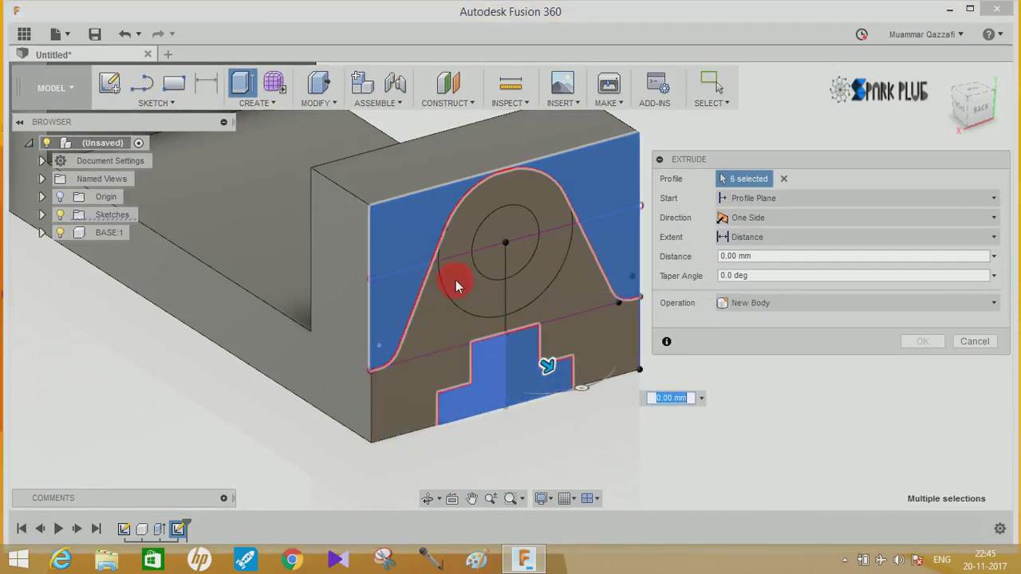
- Add the bore regions and cut the whole selection 100 mm into the base
click(489, 259)
click(518, 264)
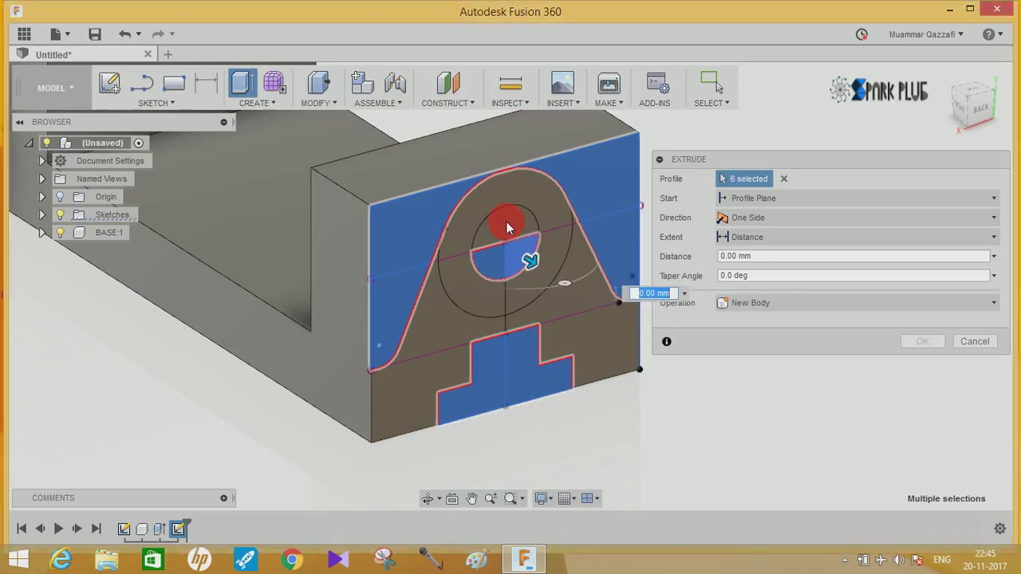
click(458, 254)
middle_drag(453, 242, 551, 358)
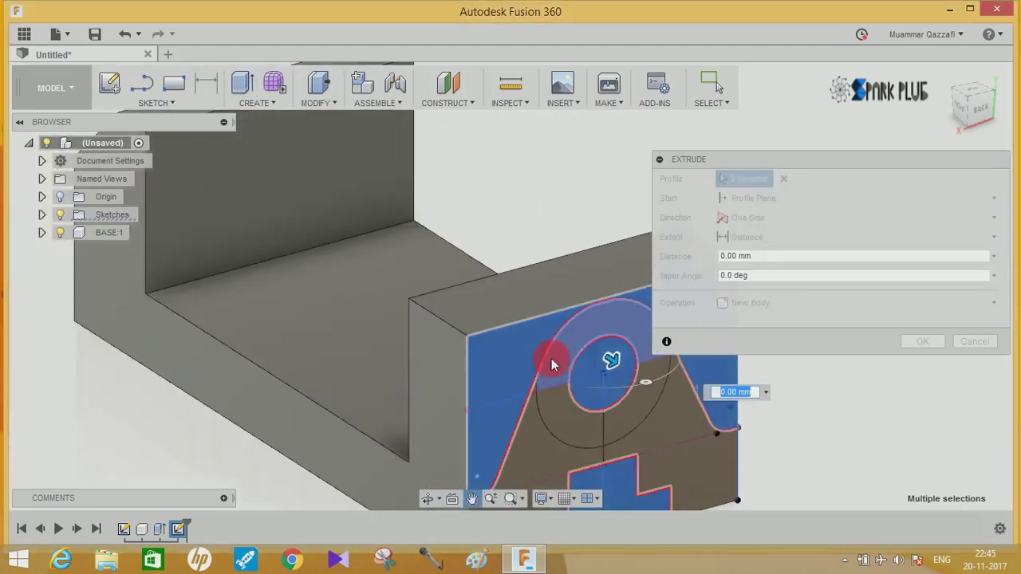
click(614, 365)
drag(615, 365, 335, 211)
click(918, 361)
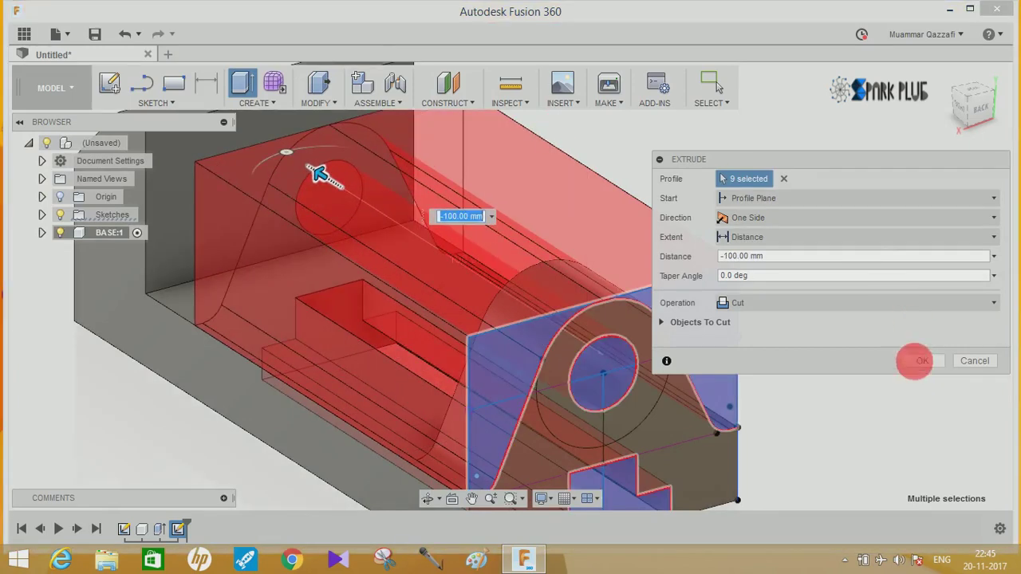
click(918, 361)
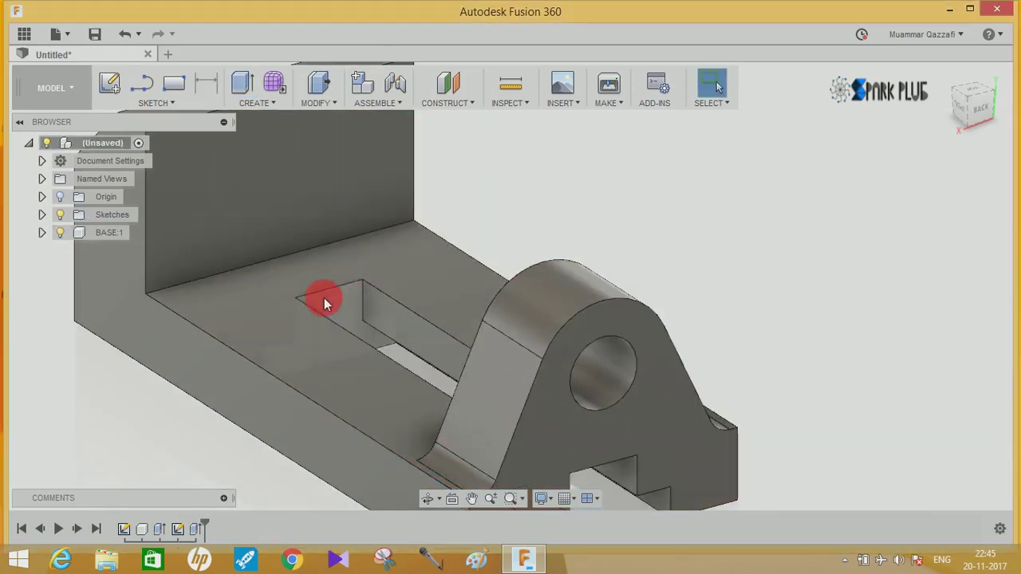
- Extrude the slot's floor face as a cut 50 mm deeper into the base
click(239, 84)
click(335, 299)
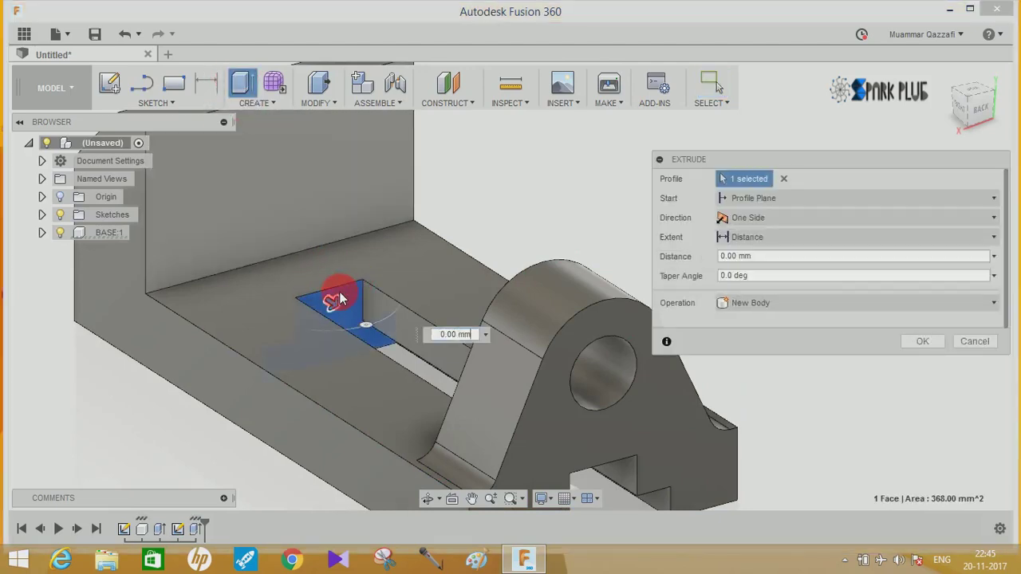
drag(339, 310, 177, 205)
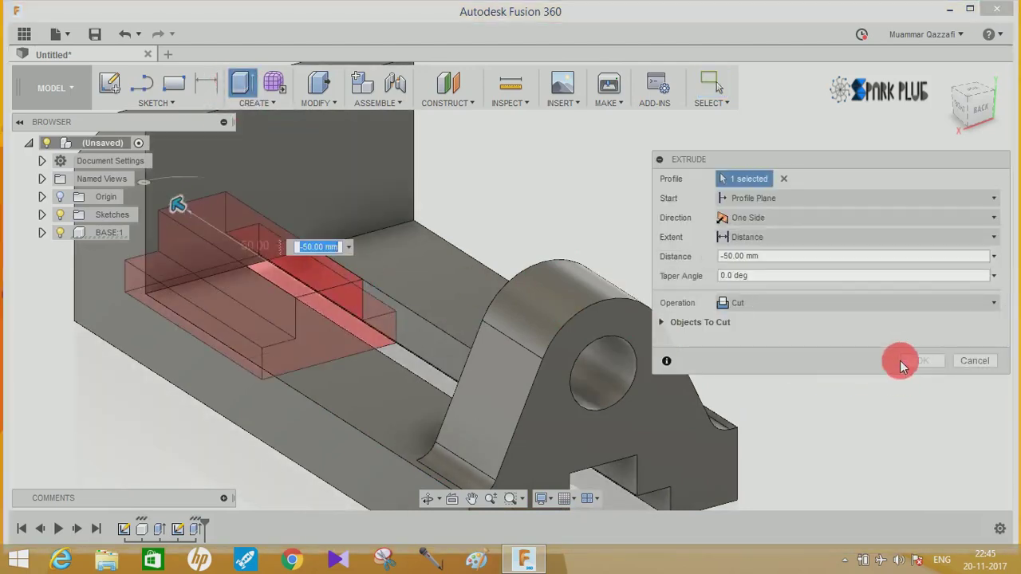
click(917, 362)
mouse_move(634, 252)
shift+middle_down()
mouse_move(694, 221)
mouse_move(737, 245)
mouse_move(620, 220)
mouse_move(754, 231)
mouse_move(782, 203)
shift+middle_up()
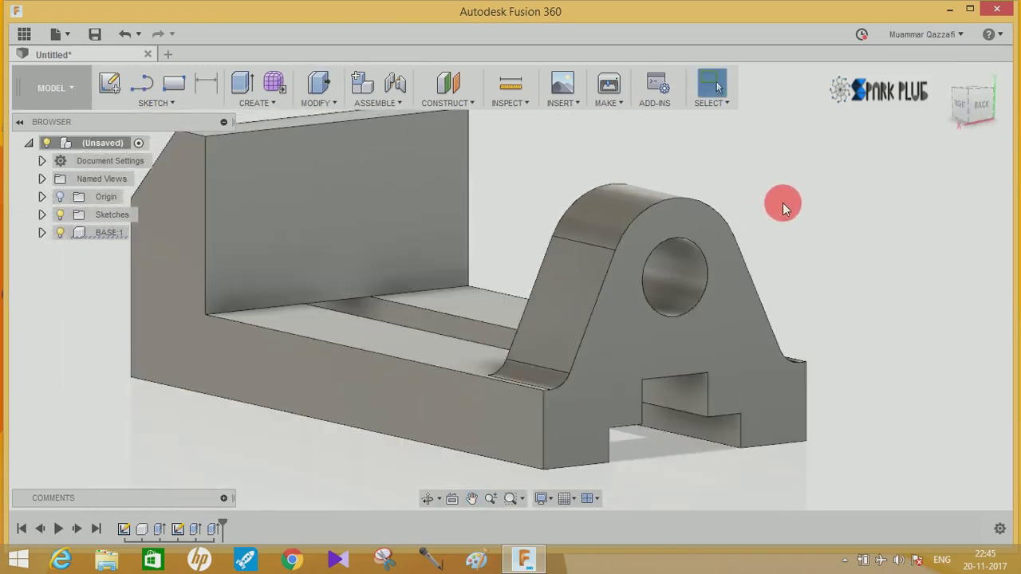
- Create a Section Analysis on a base face with the plane at -85 mm Y distance
click(515, 103)
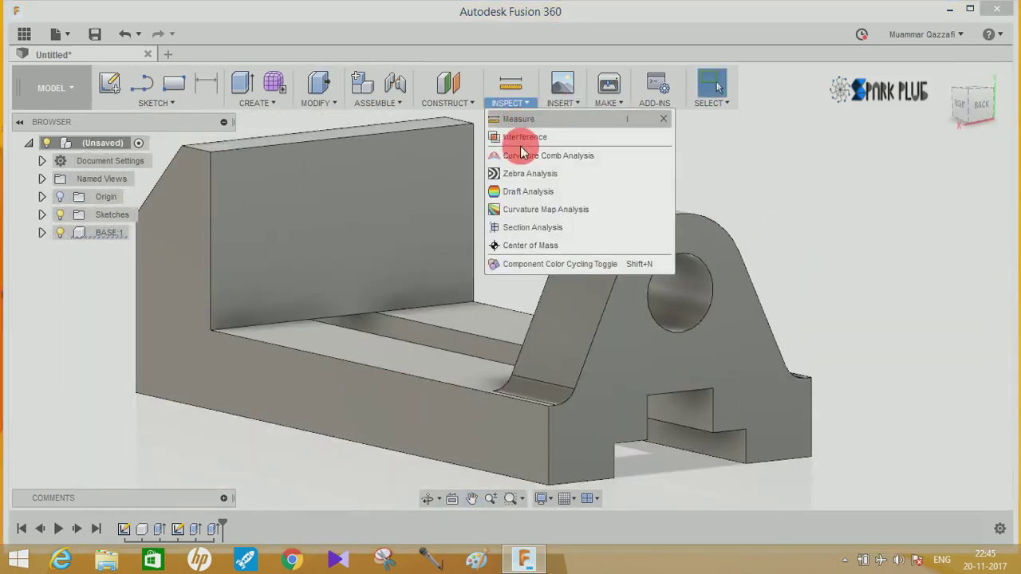
click(529, 226)
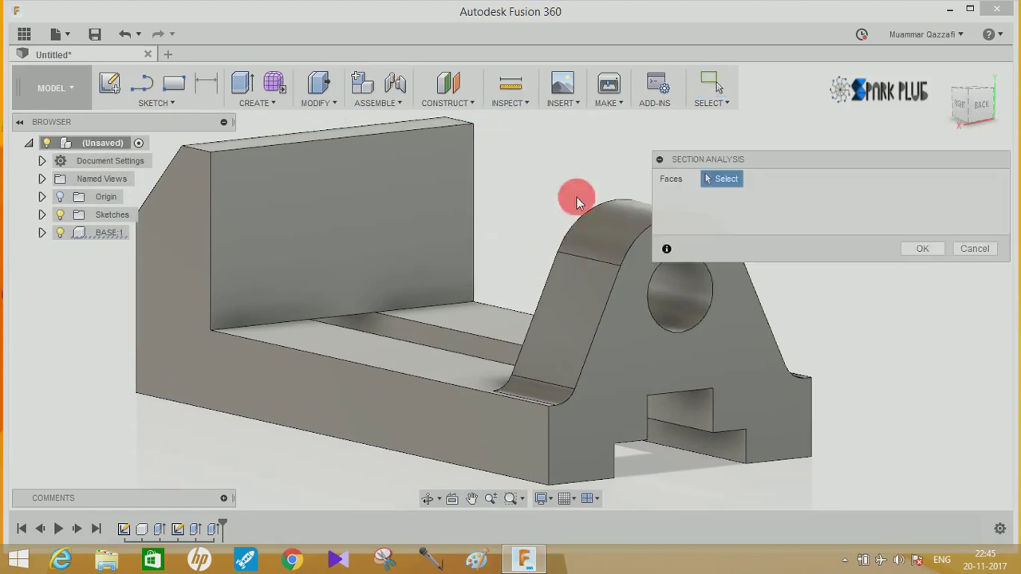
click(620, 354)
drag(644, 359, 401, 303)
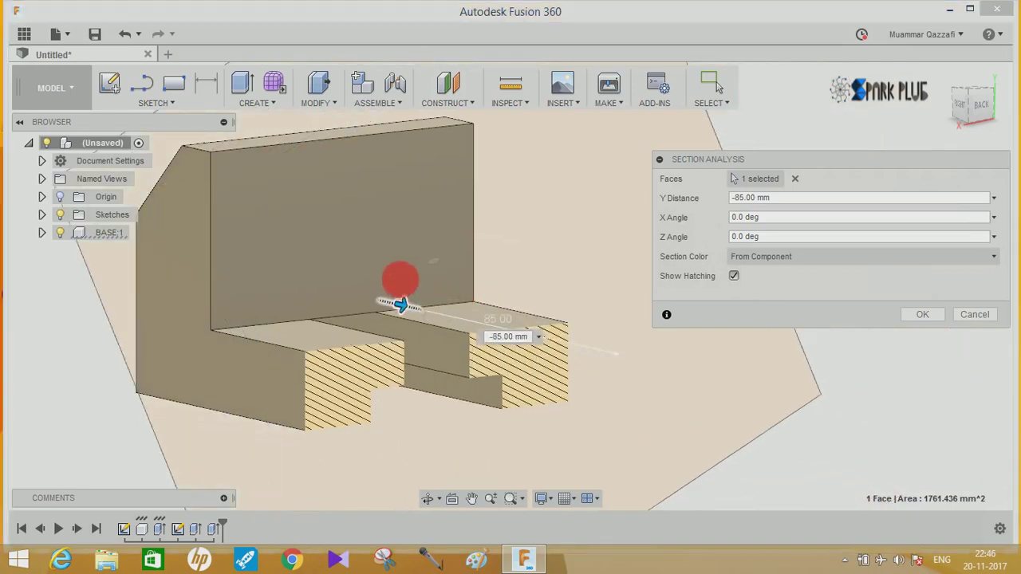
click(916, 317)
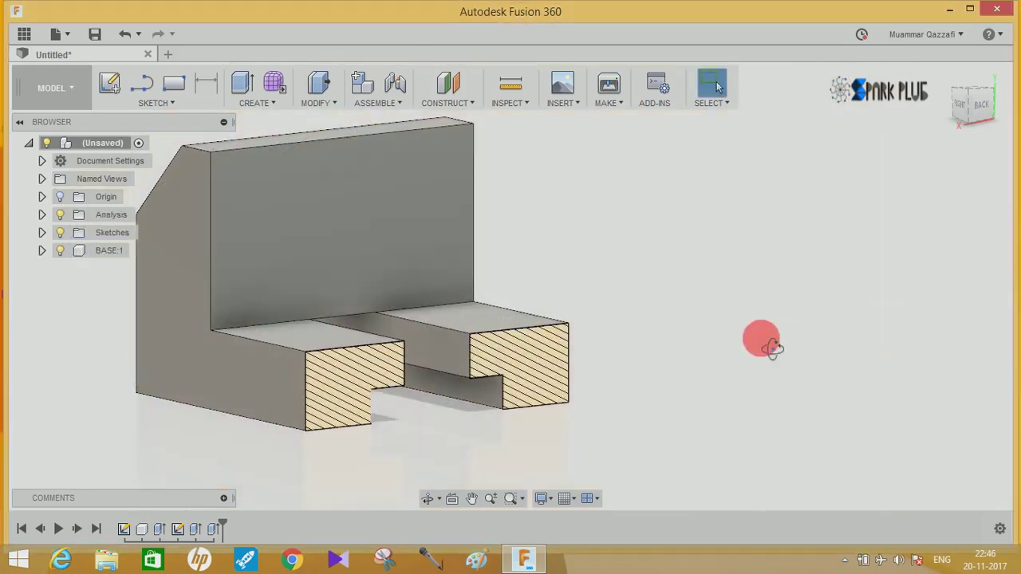
shift+middle_drag(761, 342, 306, 231)
click(297, 228)
- Start a sketch on the base's back wall face and show the earlier sketch geometry
right_click(288, 224)
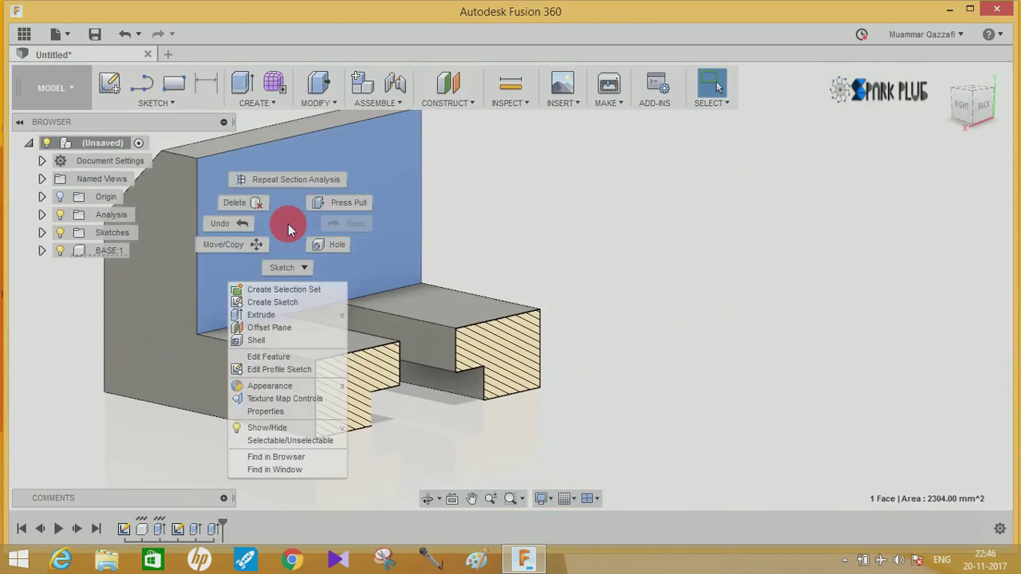
click(266, 298)
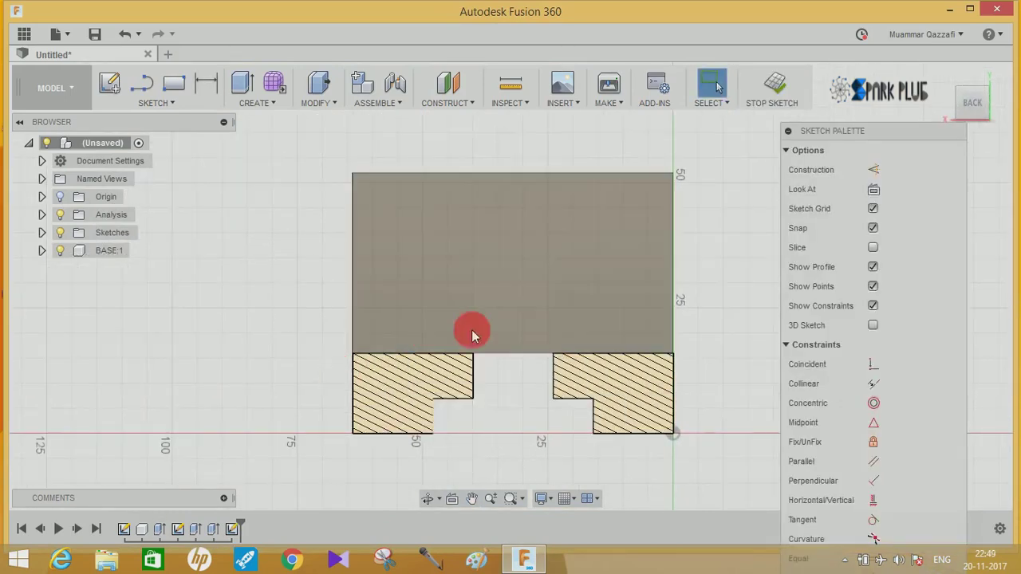
click(42, 233)
click(74, 251)
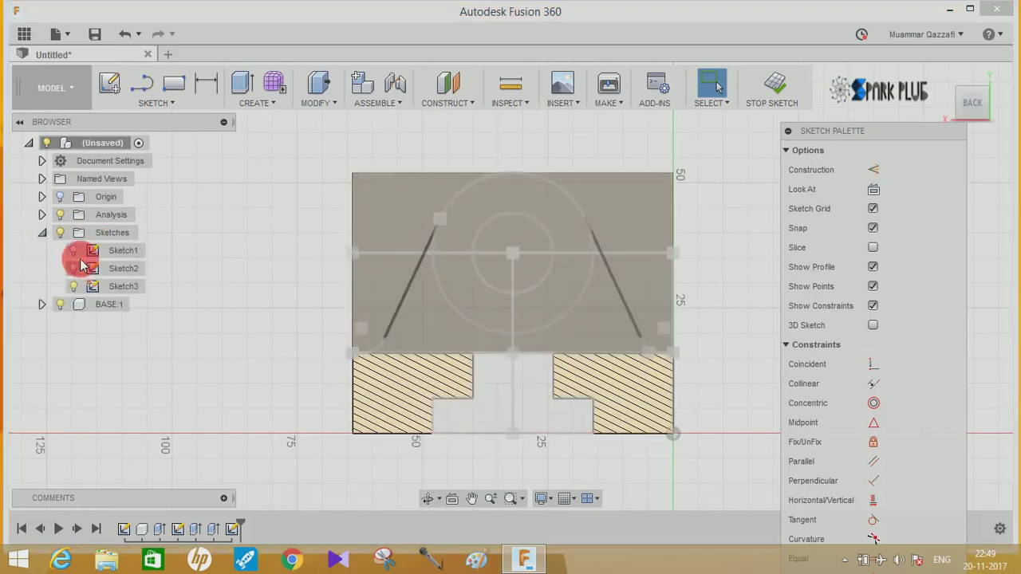
- Draw a 12 mm circle and a larger outer circle on the existing centre, then hide the earlier sketch
key(c)
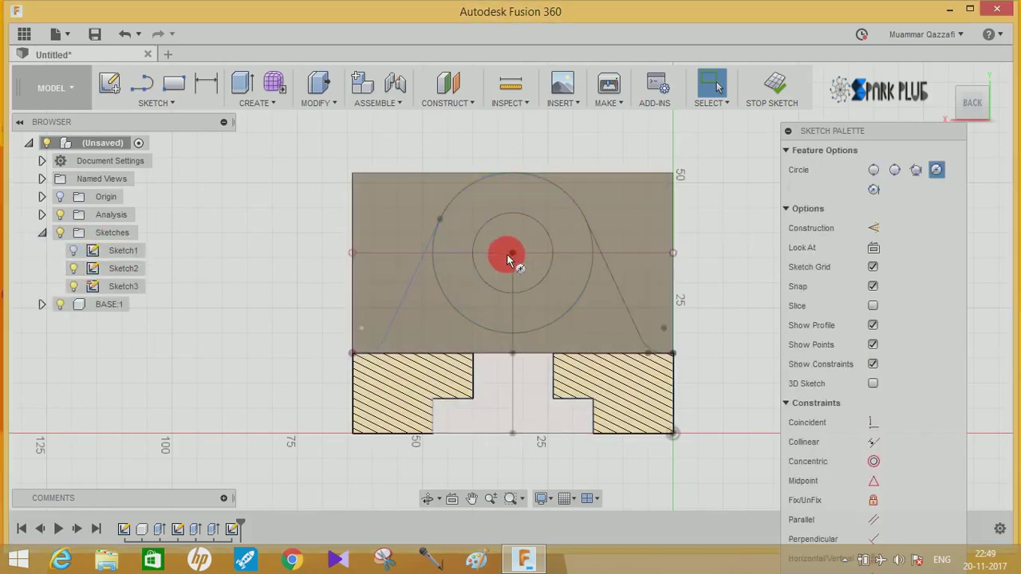
click(512, 258)
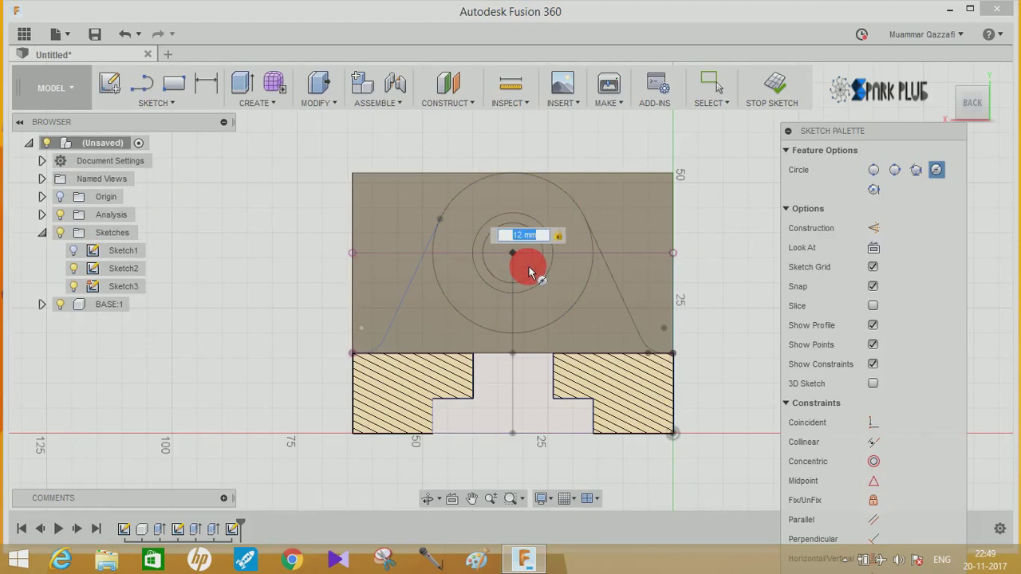
click(529, 267)
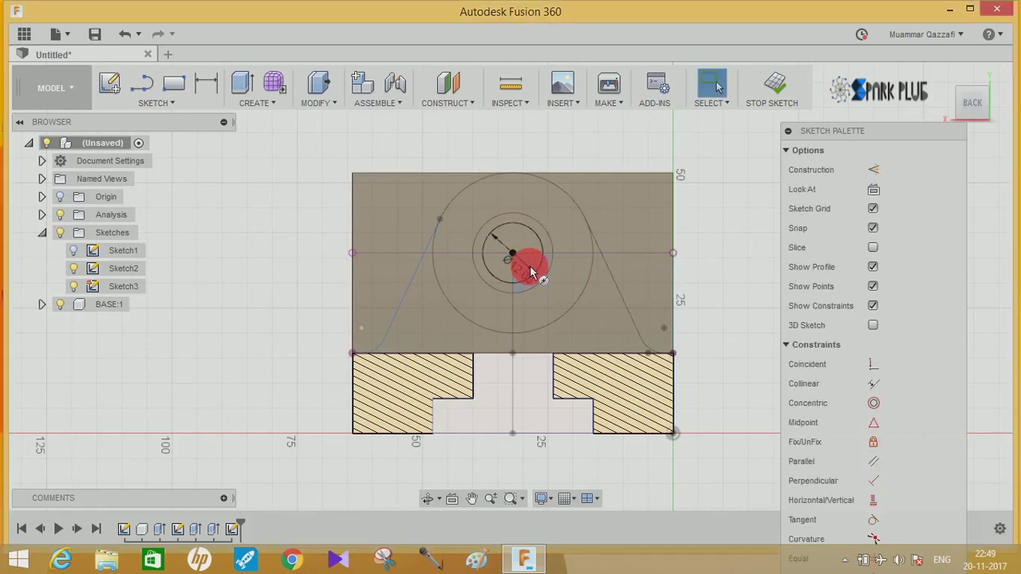
click(512, 258)
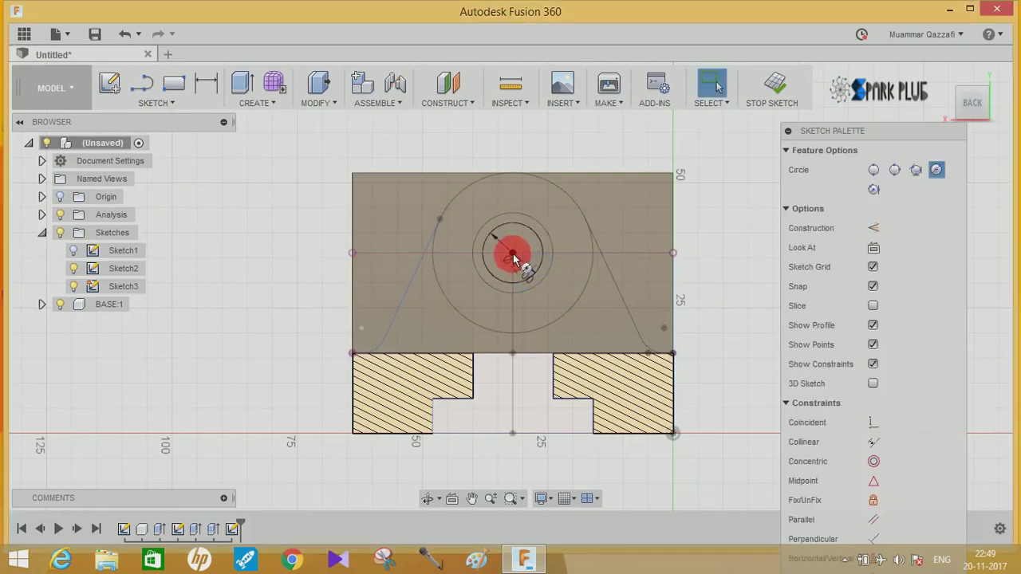
click(557, 185)
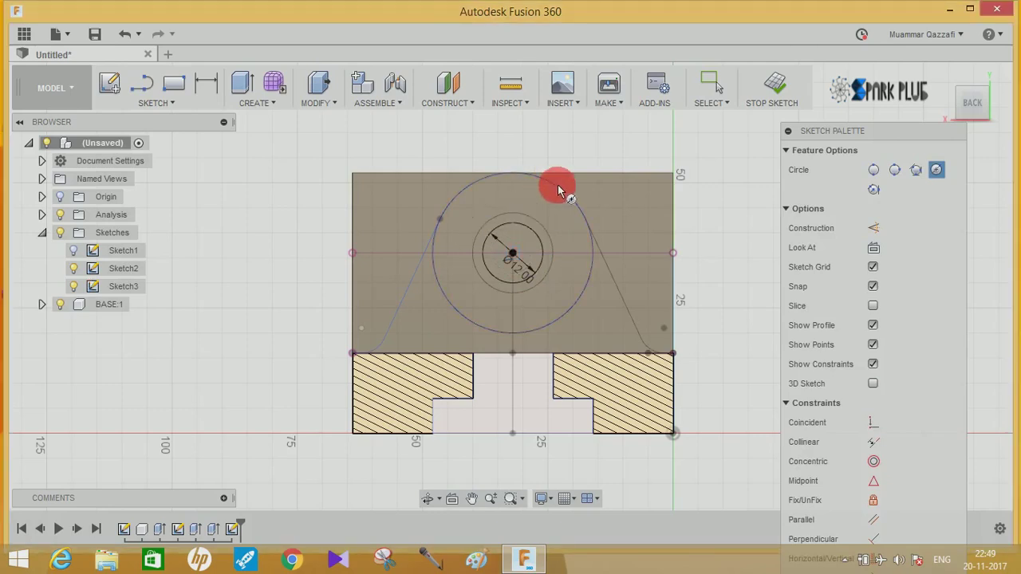
click(74, 268)
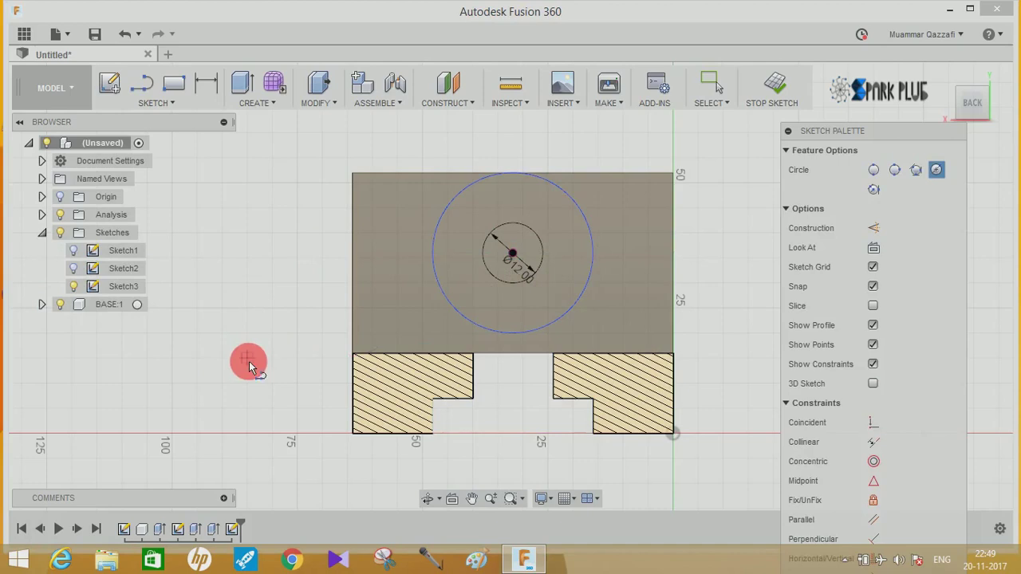
- Draw 10 mm vertical lines up from both lower corners
key(l)
click(354, 354)
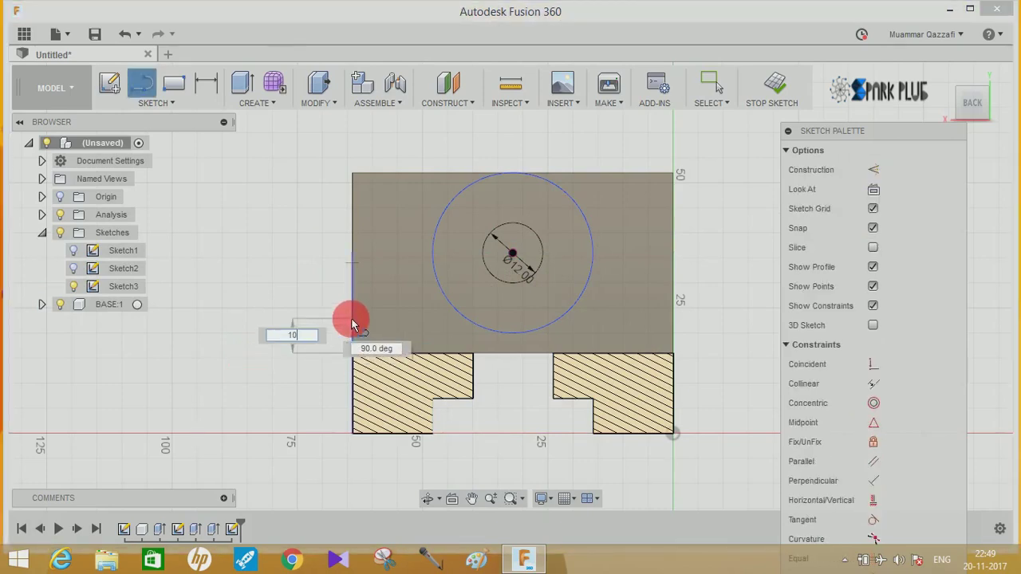
key(Return)
key(Escape)
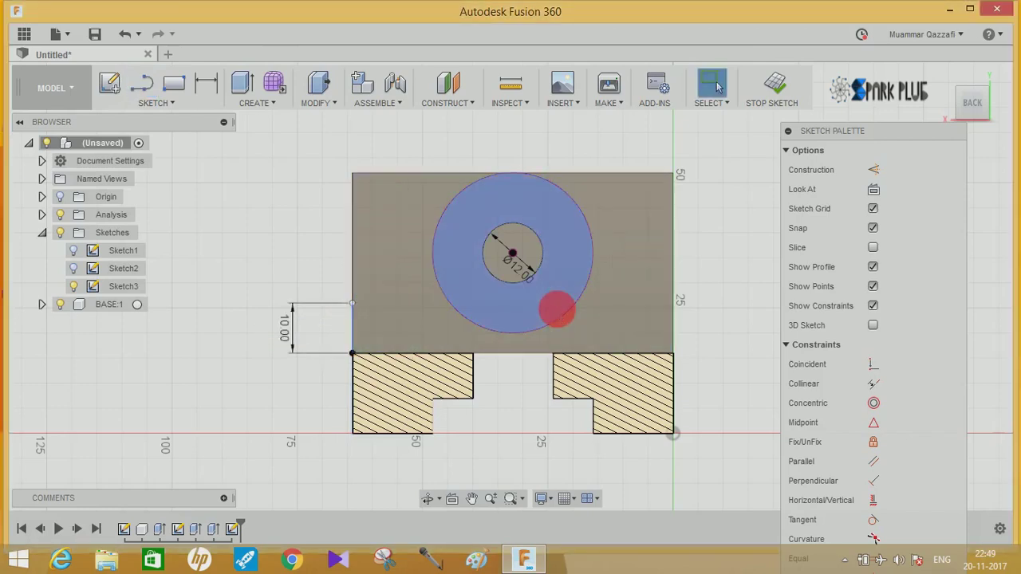
key(l)
click(674, 354)
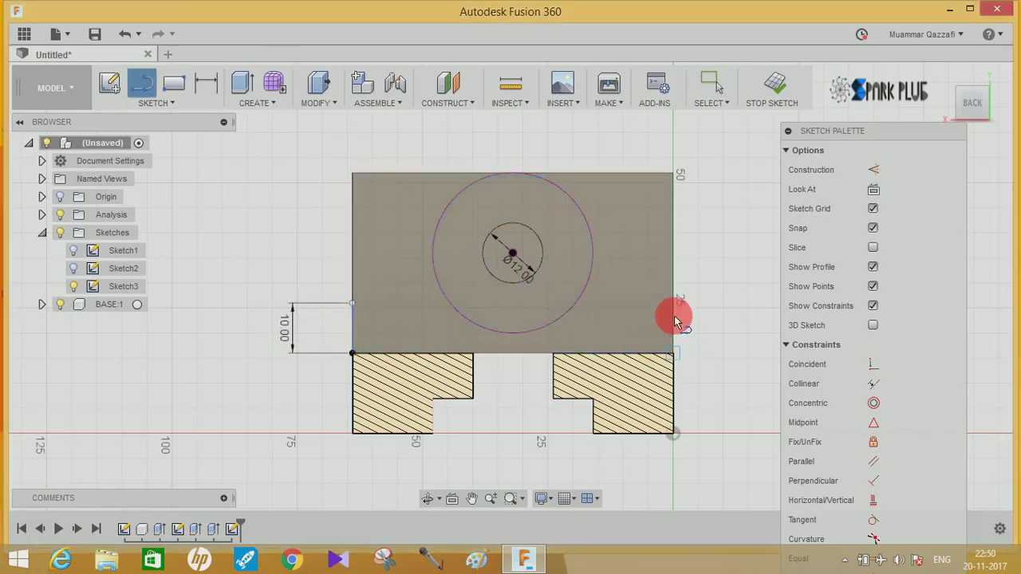
text(10)
key(Return)
key(Escape)
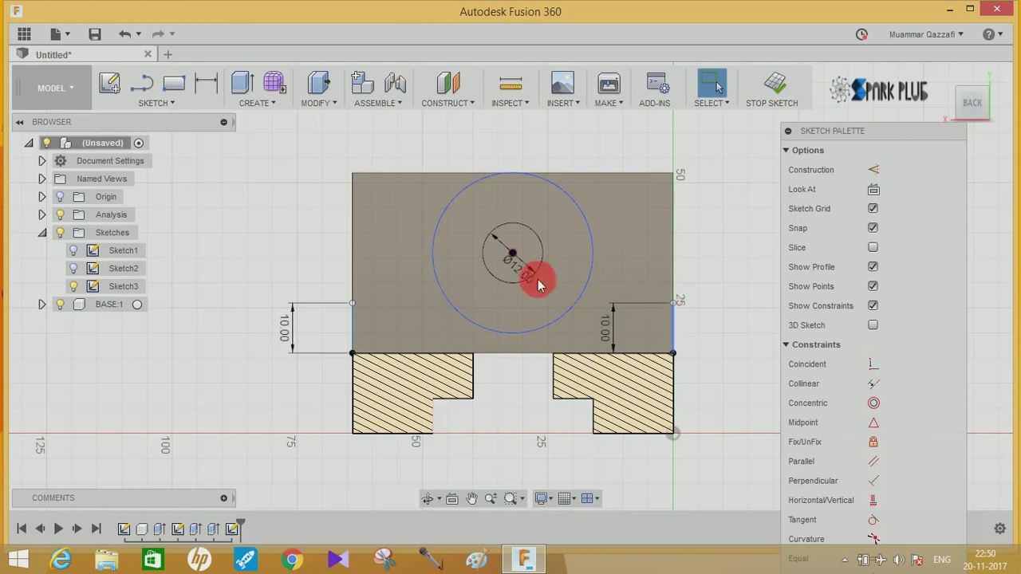
- Add 4 mm horizontal steps inward from the tops of both verticals
click(142, 83)
click(354, 304)
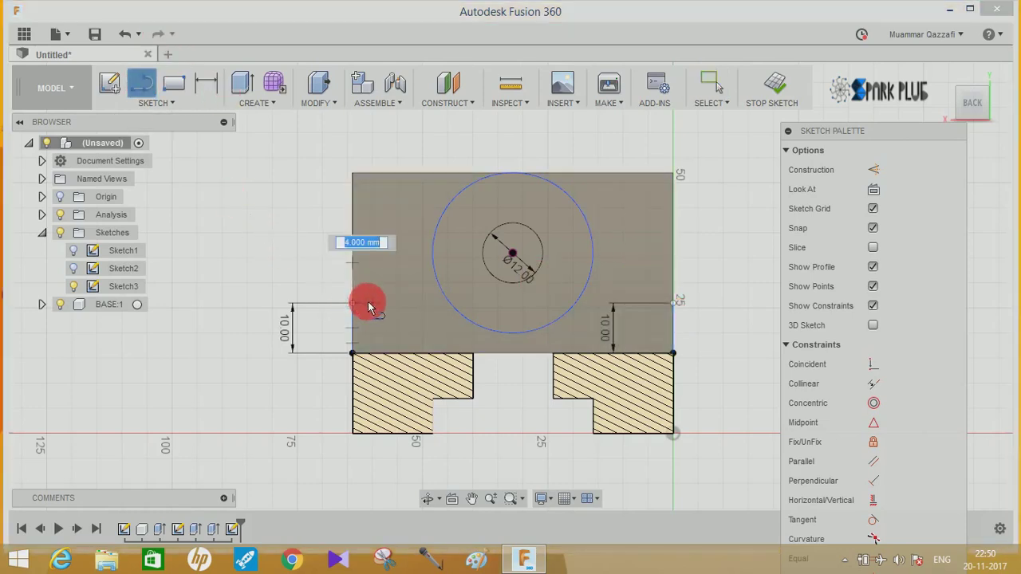
key(Return)
key(Escape)
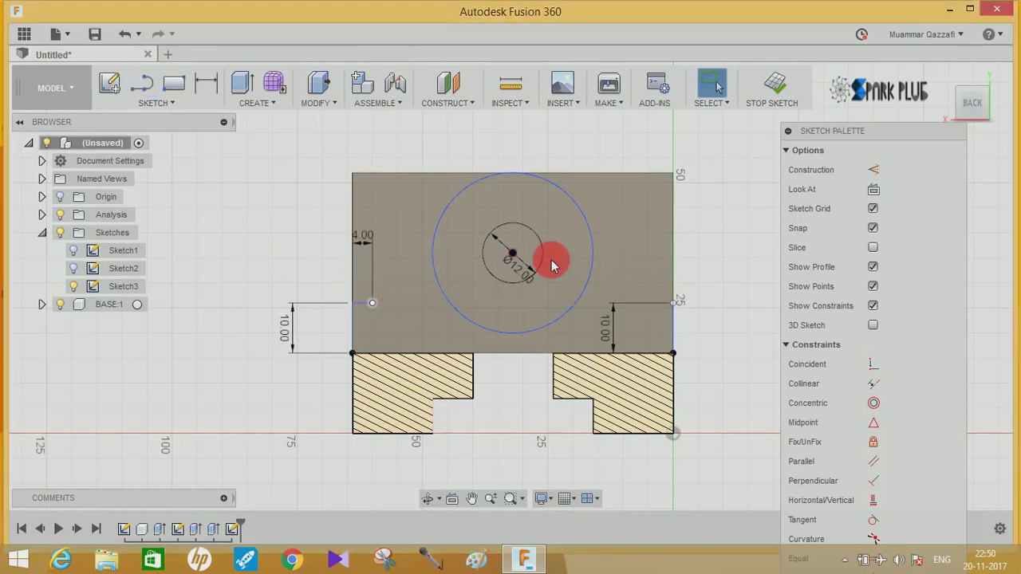
click(547, 263)
key(l)
click(674, 304)
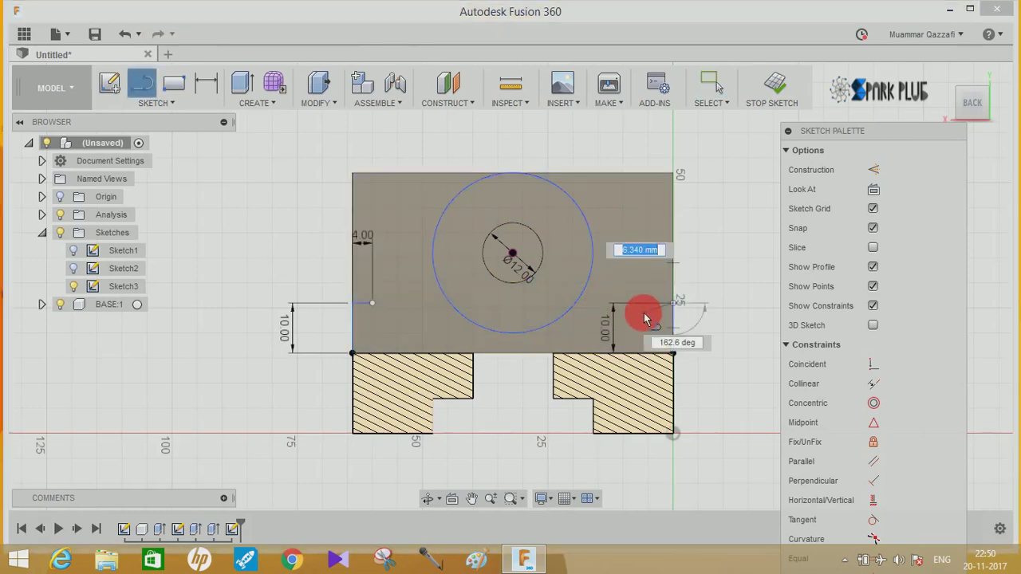
text(4)
key(Return)
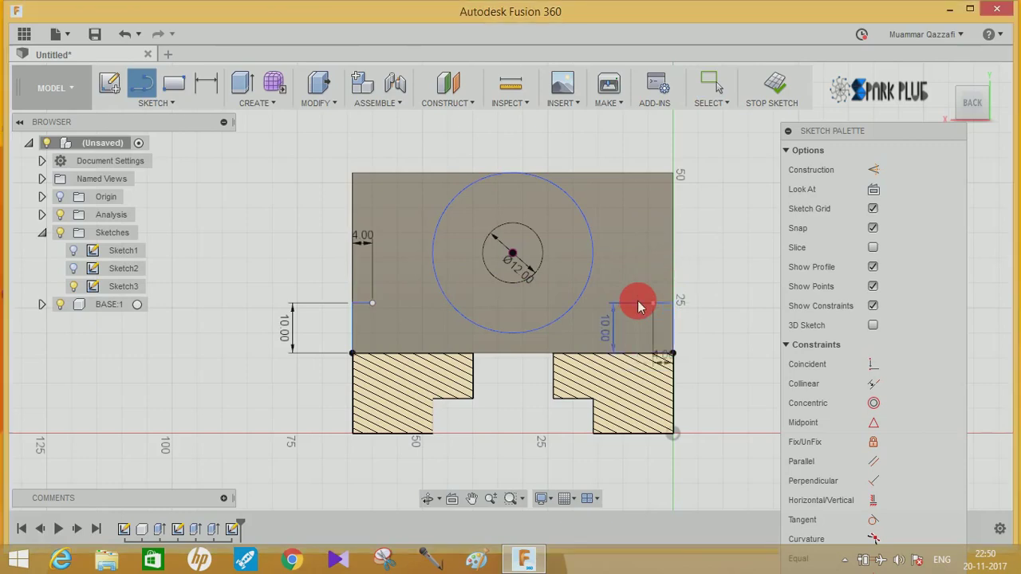
key(Escape)
- Draw lines from each step's end tangent to the left and right sides of the circle
click(405, 297)
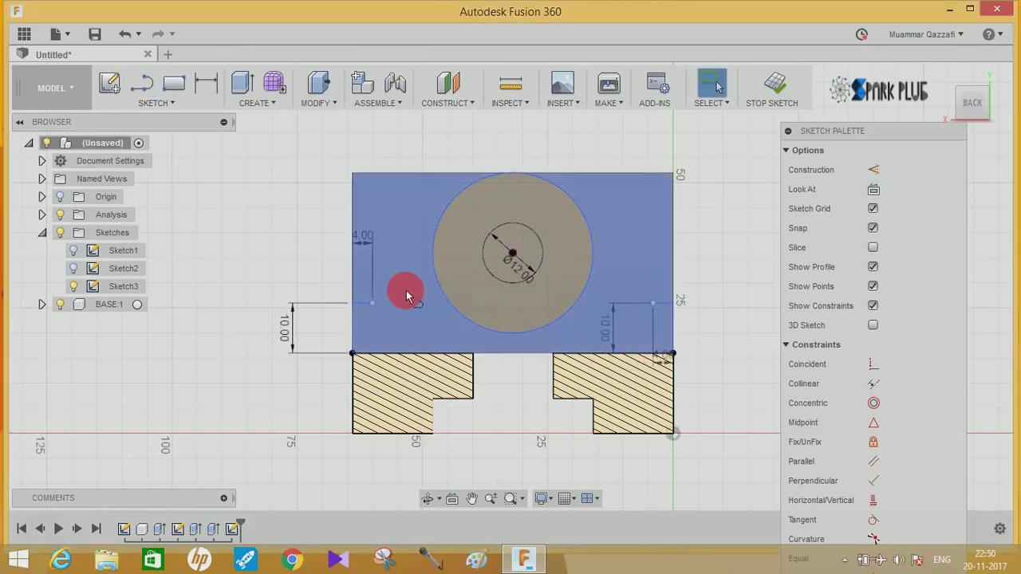
key(l)
click(371, 303)
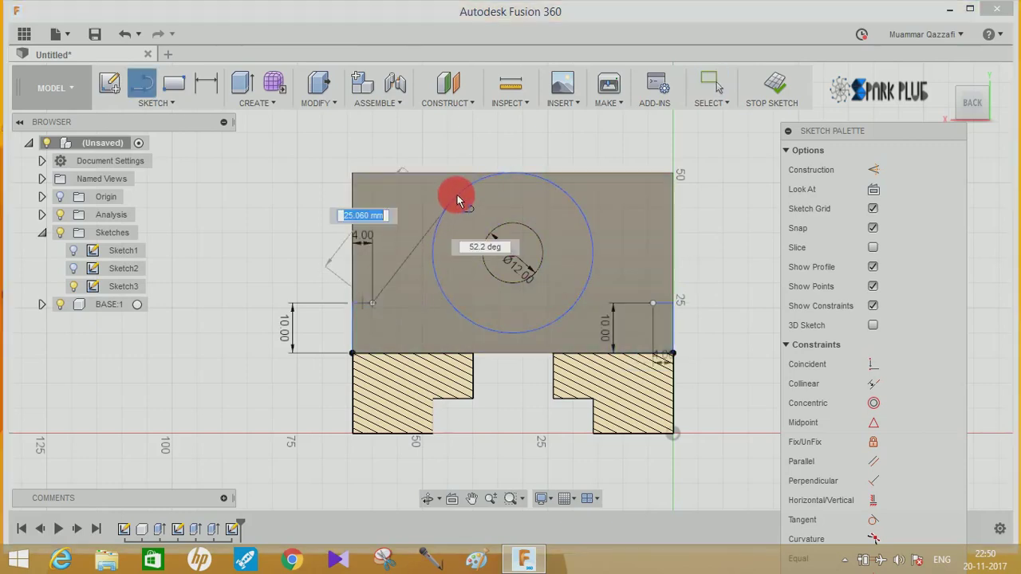
click(456, 201)
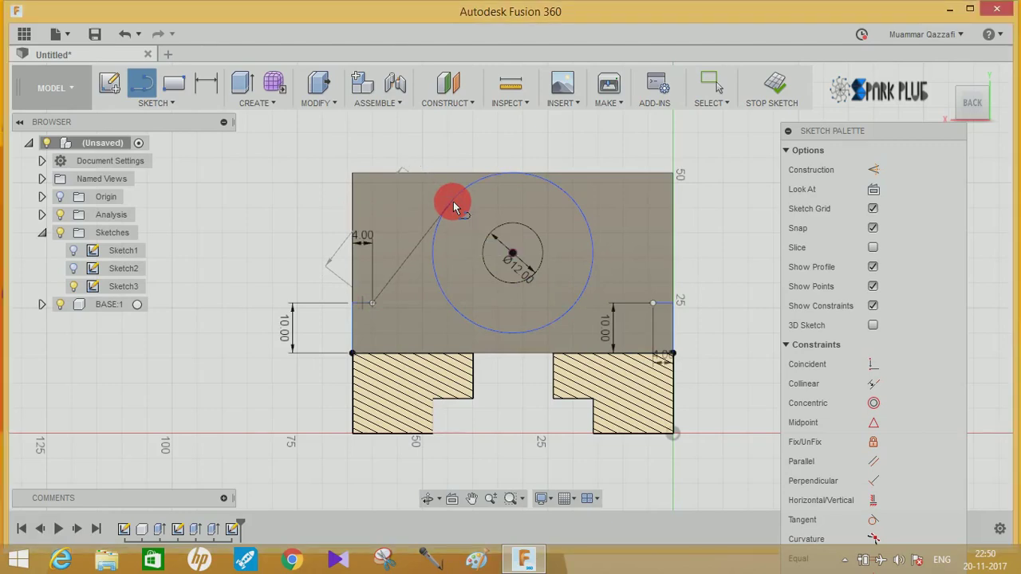
click(652, 303)
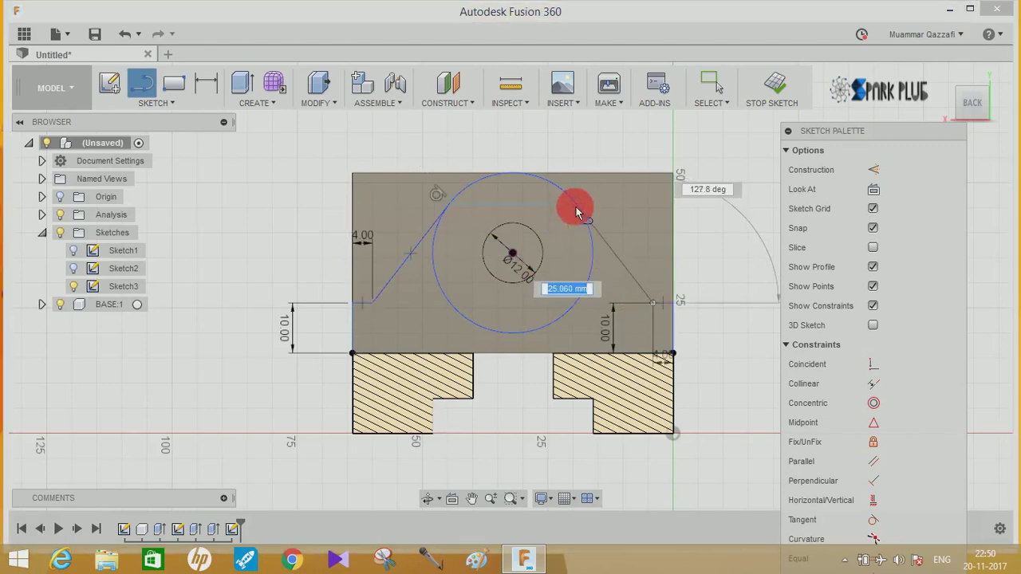
click(576, 207)
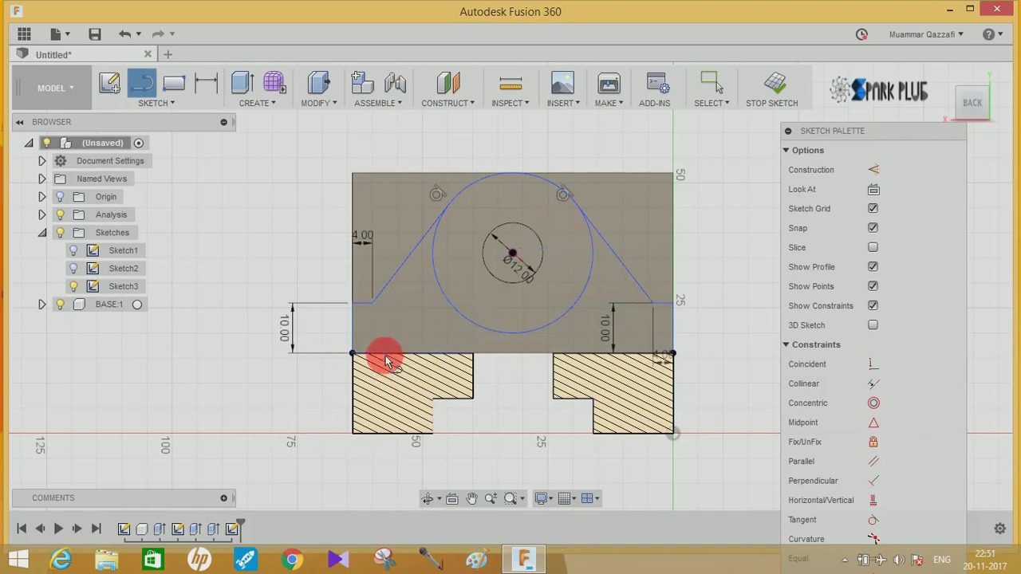
- Close the gap between the rails with a rectangular outline and view the part in 3D
click(474, 399)
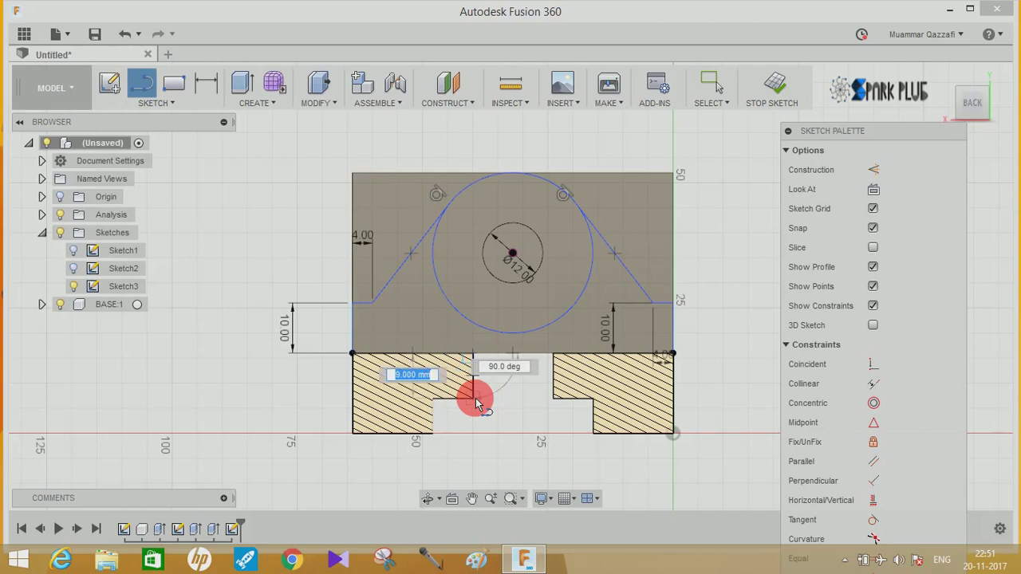
click(552, 399)
click(553, 352)
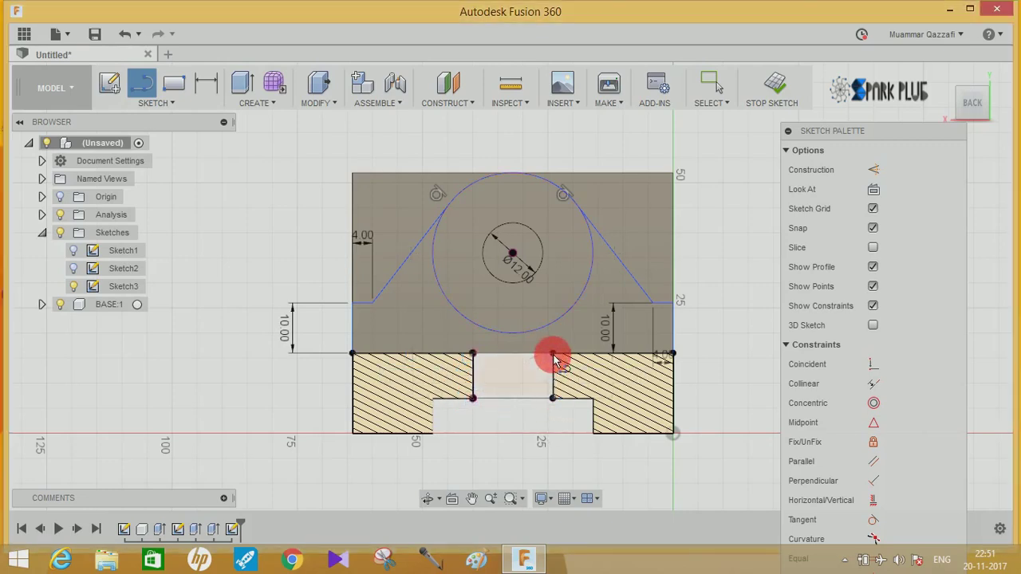
click(465, 348)
key(F6)
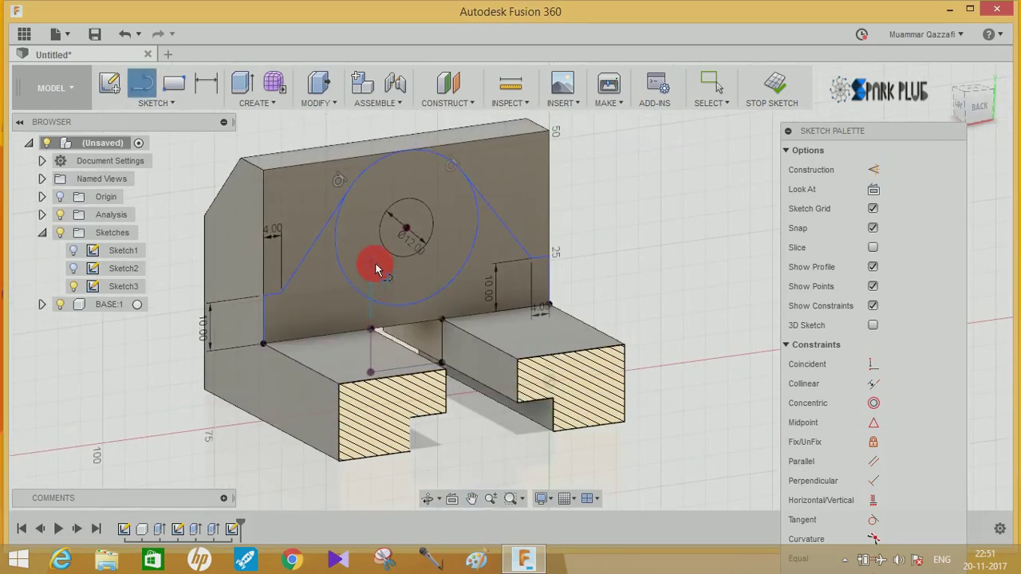
- Extrude the back-face sketch profile 10 mm as a new component
click(242, 83)
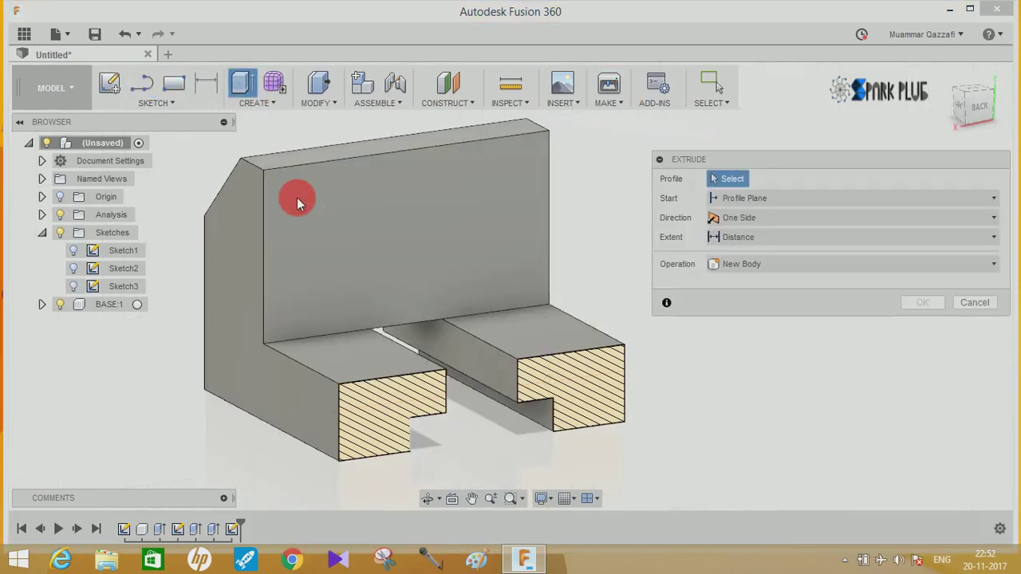
click(396, 197)
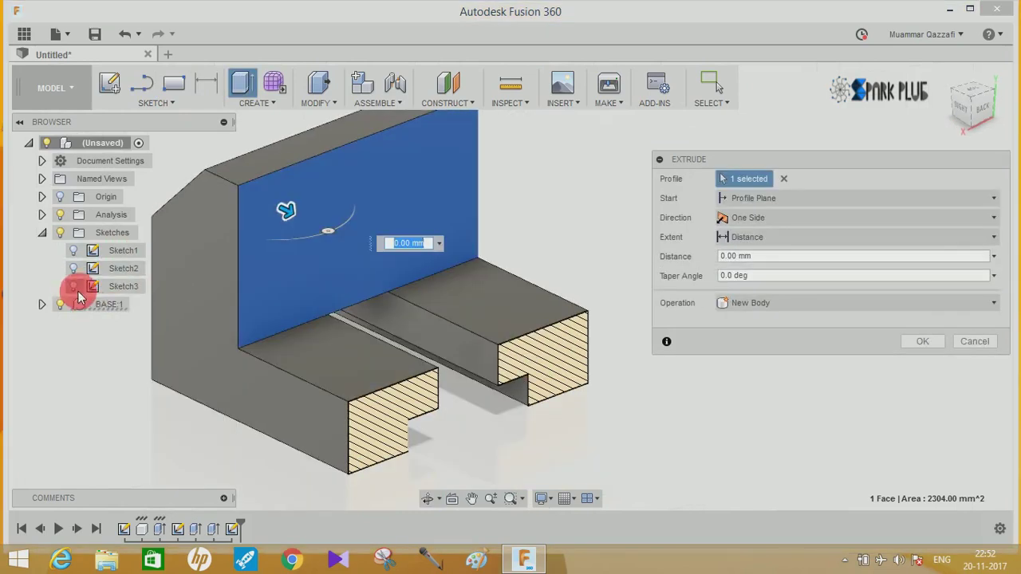
click(758, 302)
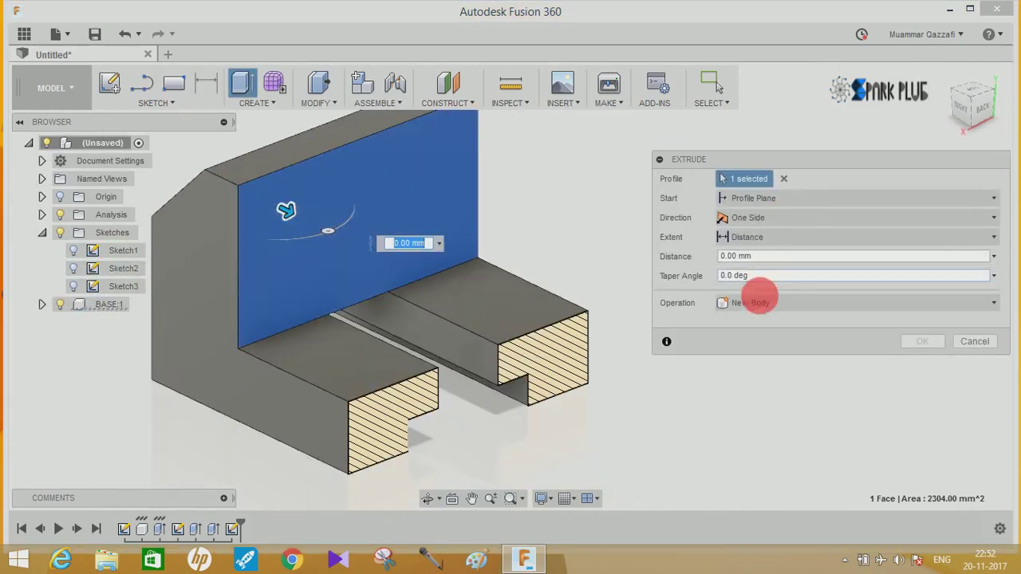
click(750, 387)
click(761, 260)
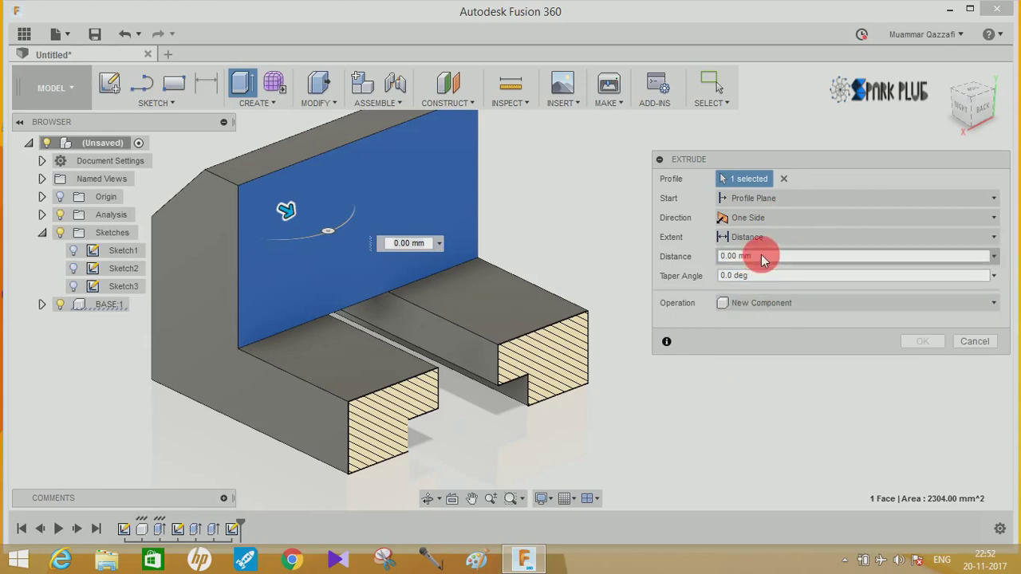
drag(761, 260, 691, 258)
text(0)
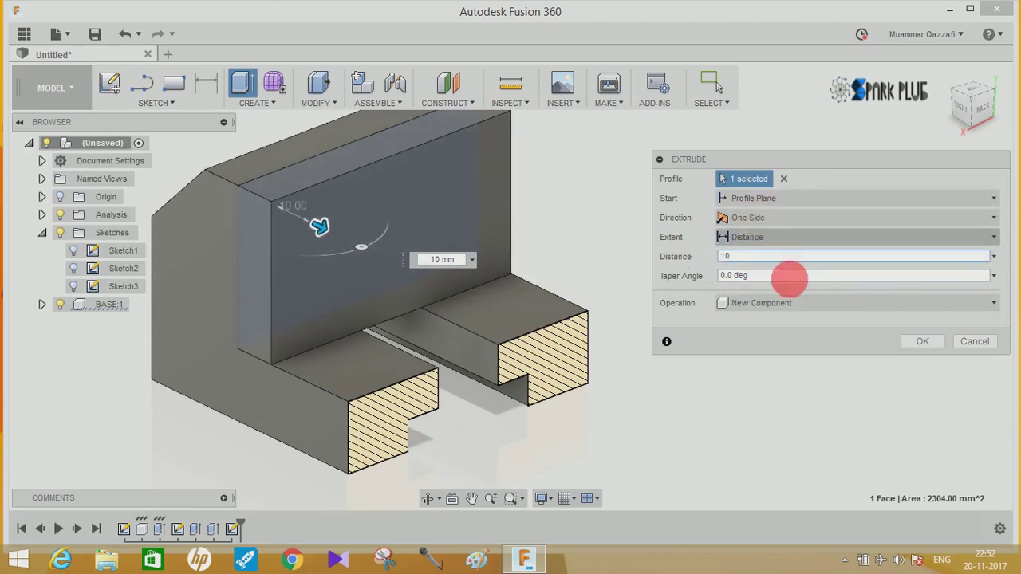
click(922, 341)
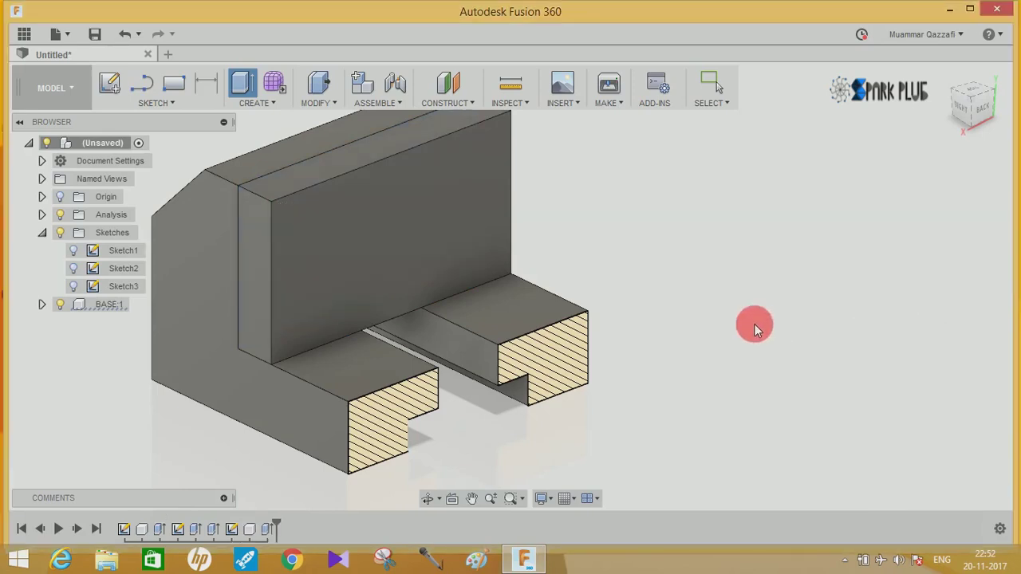
- Show Sketch3 and select its ring and surrounding jaw profiles for extrusion
click(73, 287)
click(74, 286)
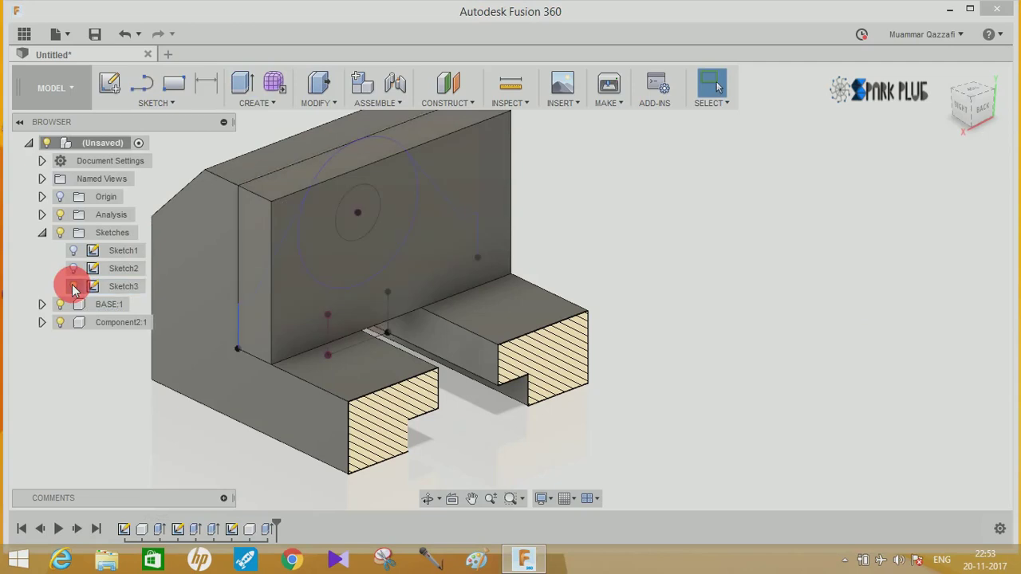
click(63, 325)
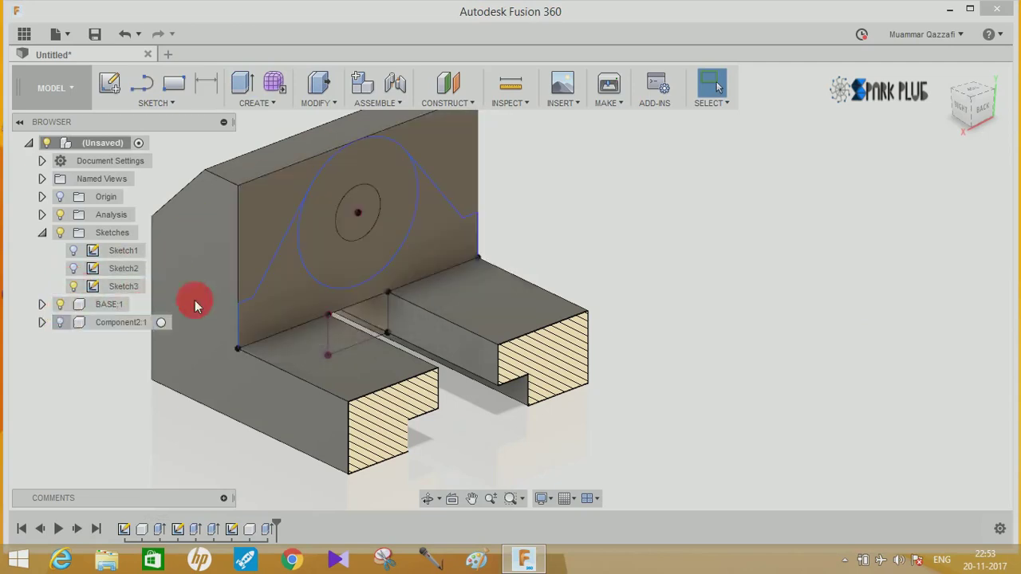
click(247, 86)
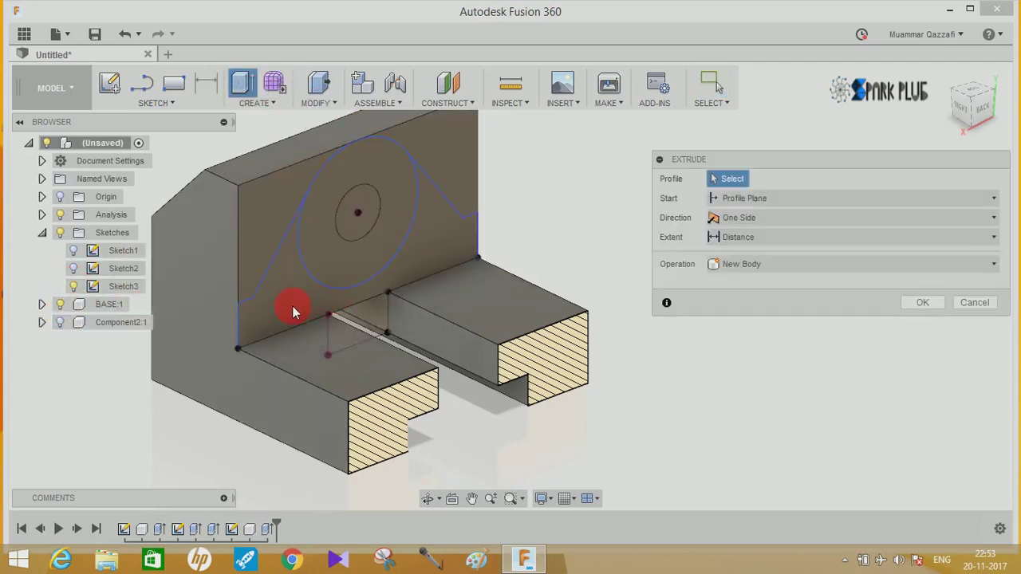
click(324, 256)
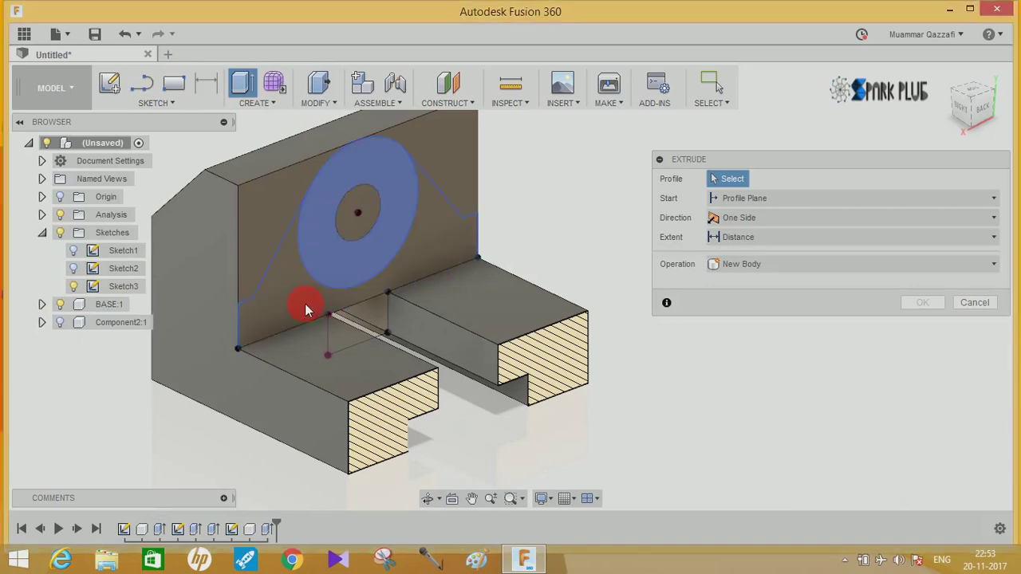
click(296, 303)
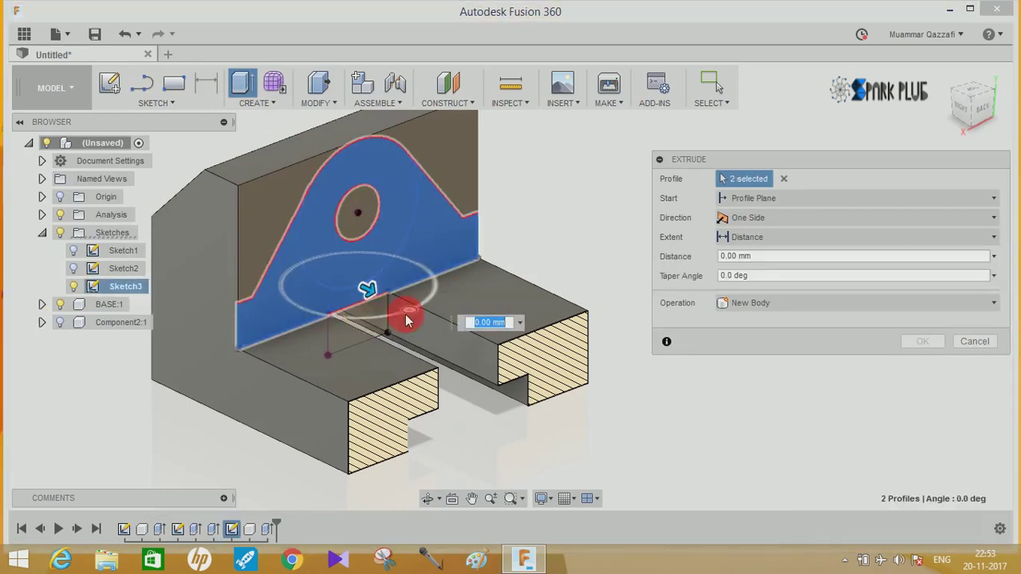
shift+middle_drag(368, 327, 457, 301)
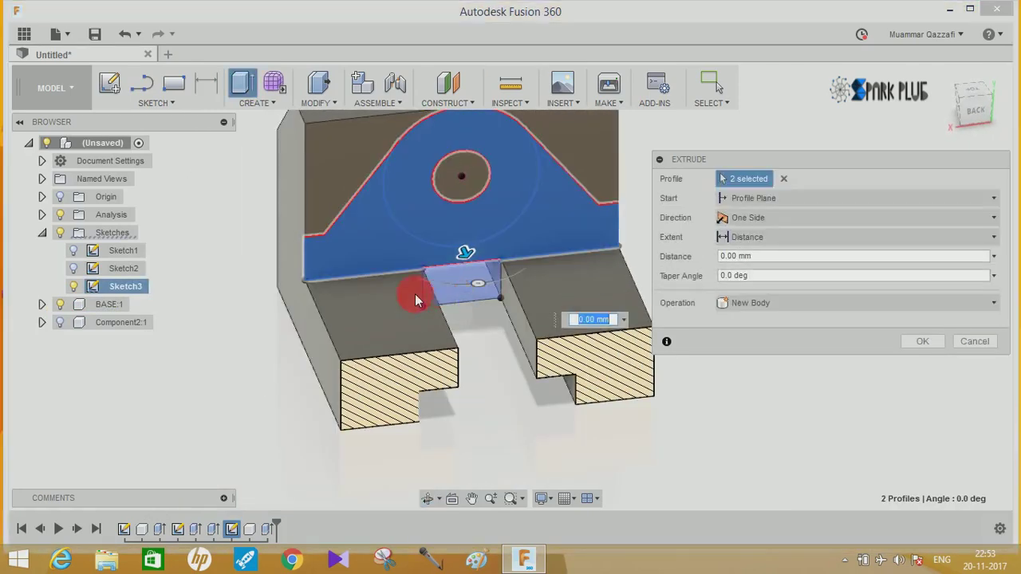
shift+middle_drag(467, 295, 682, 275)
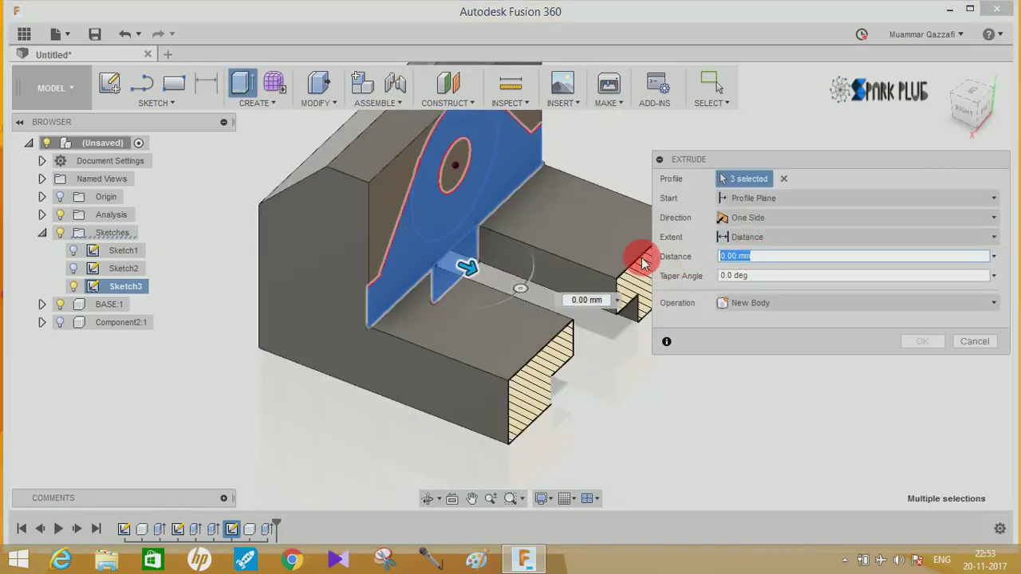
- Extrude the profiles 32 mm as a Join with Component2:1 active
text(32)
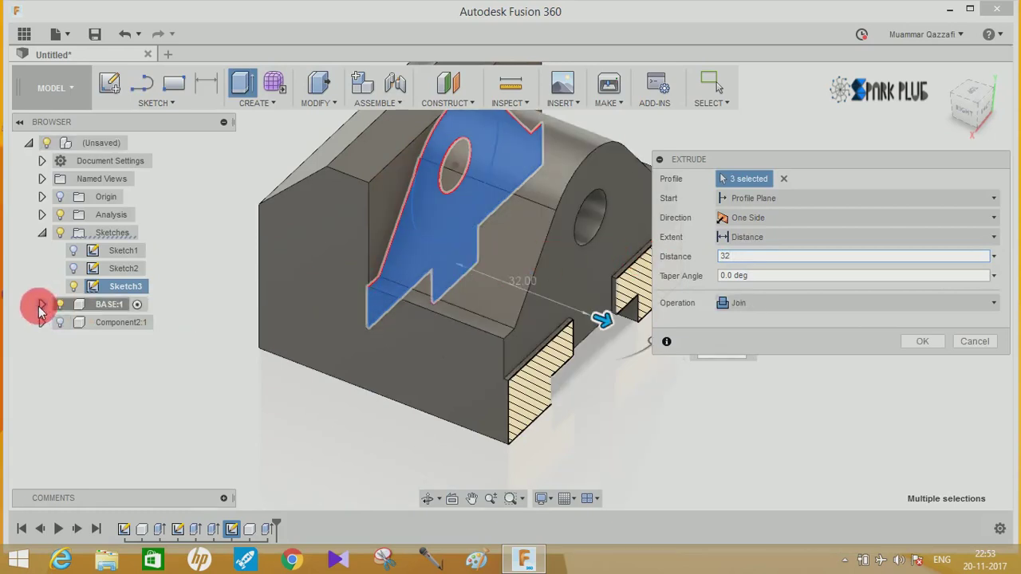
click(41, 232)
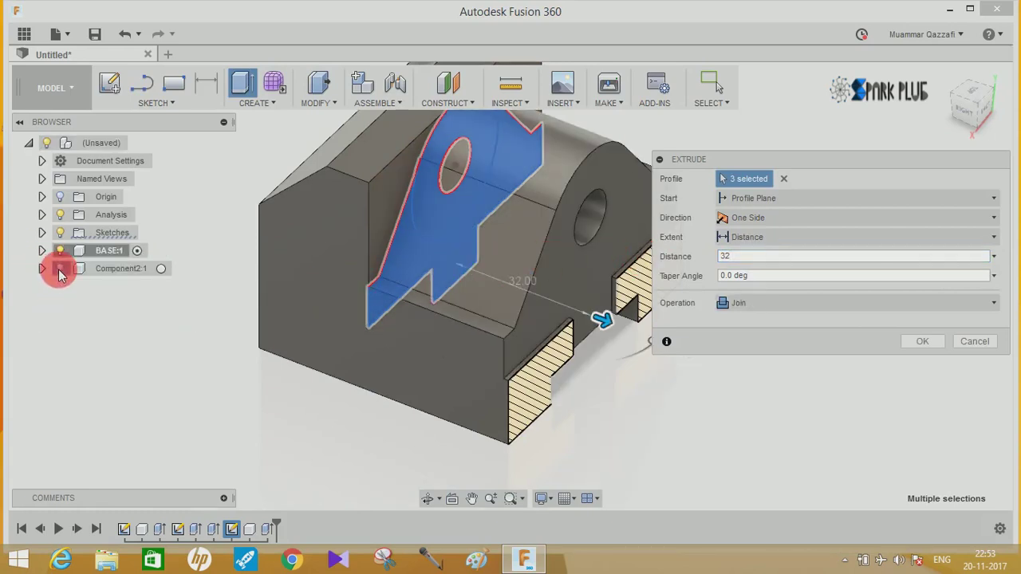
click(60, 272)
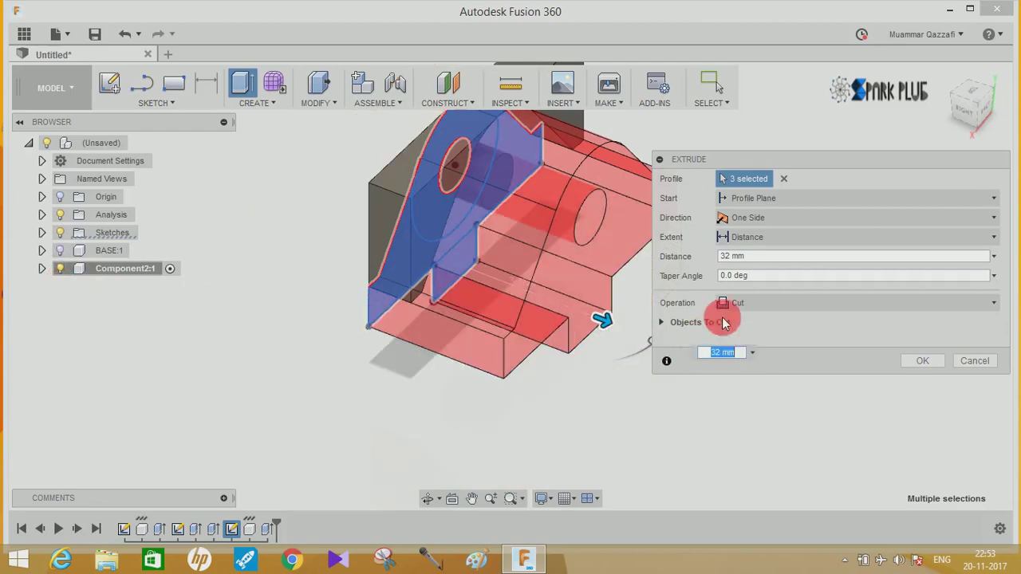
click(750, 302)
click(752, 321)
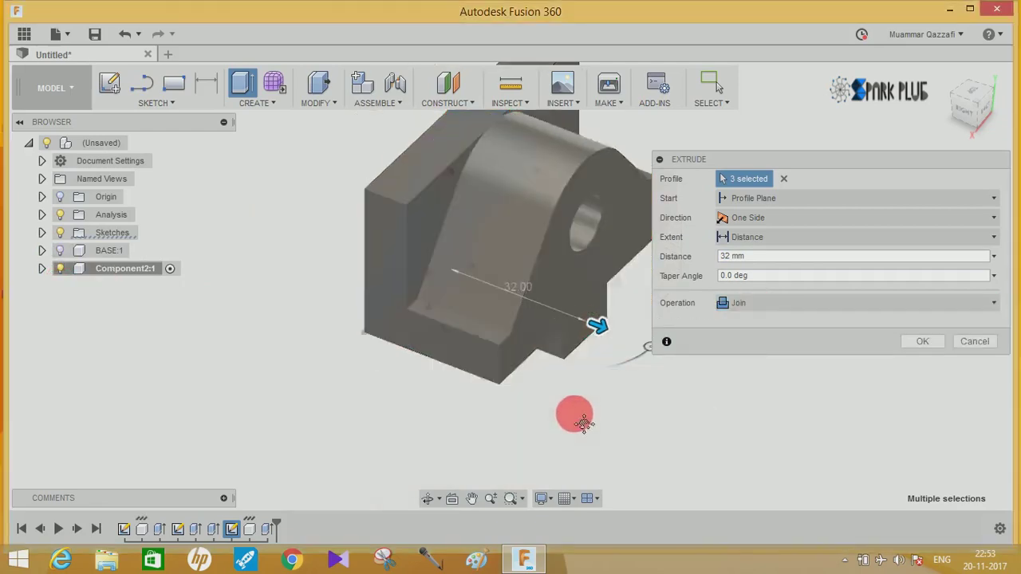
mouse_move(525, 384)
shift+middle_down()
mouse_move(534, 397)
mouse_move(741, 367)
shift+middle_up()
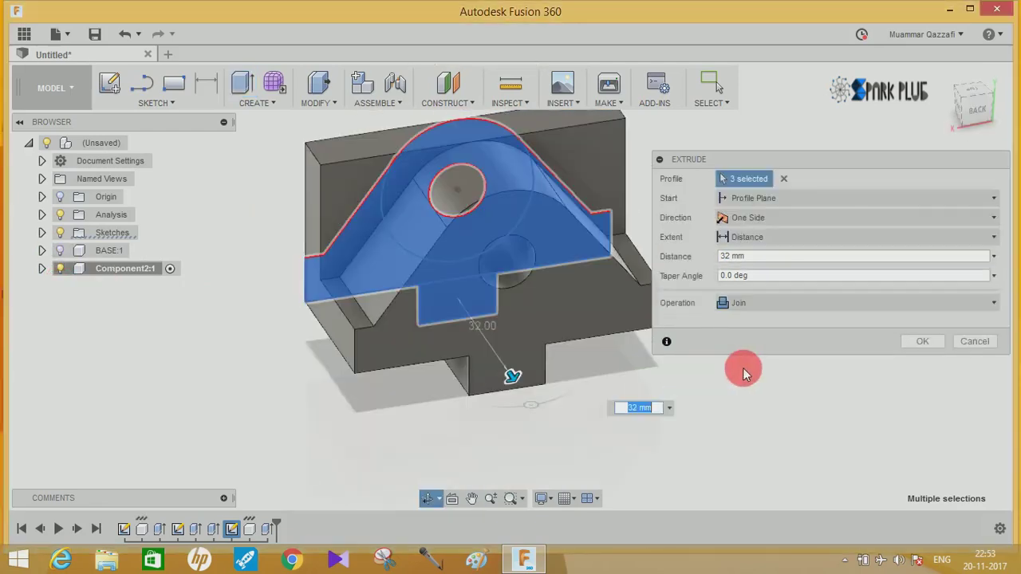
click(923, 343)
mouse_move(736, 326)
shift+middle_down()
mouse_move(820, 330)
mouse_move(763, 342)
mouse_move(859, 353)
mouse_move(787, 337)
shift+middle_up()
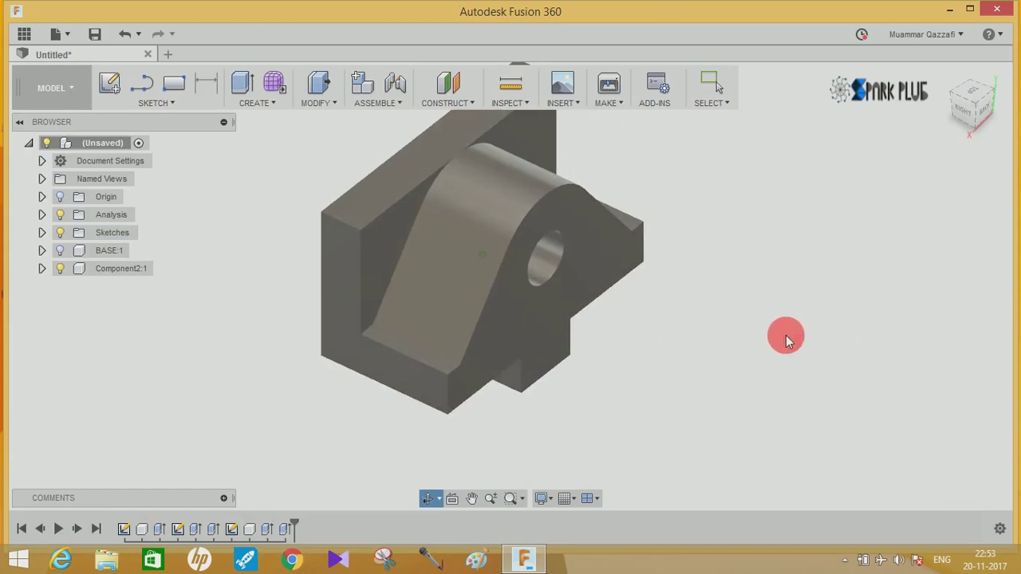
- Drag the jaw off the base to inspect it, then restore its original position
click(45, 247)
scroll(759, 269, up, 3)
middle_drag(758, 269, 755, 286)
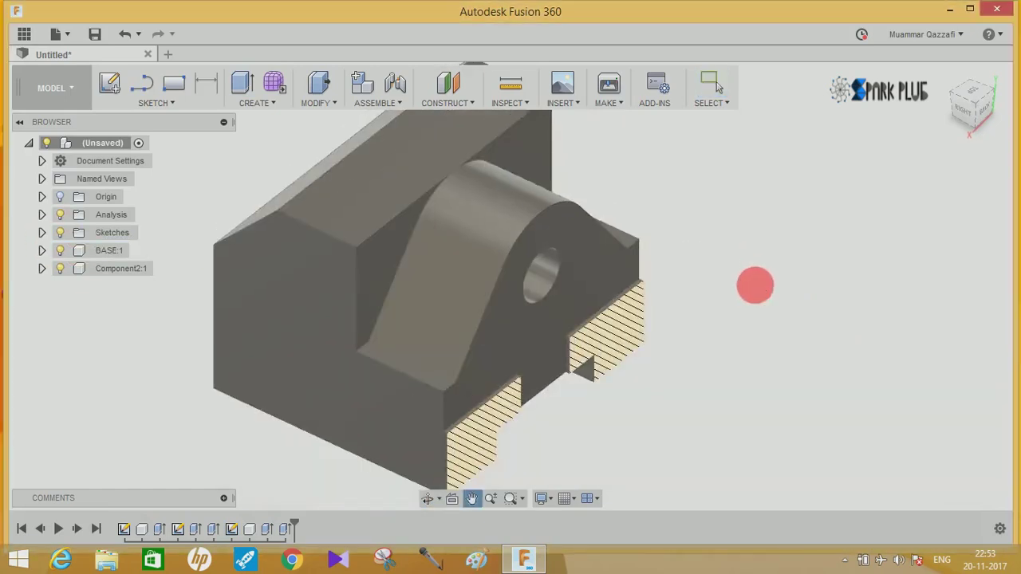
scroll(803, 289, down, 3)
scroll(803, 290, down, 2)
scroll(695, 280, up, 2)
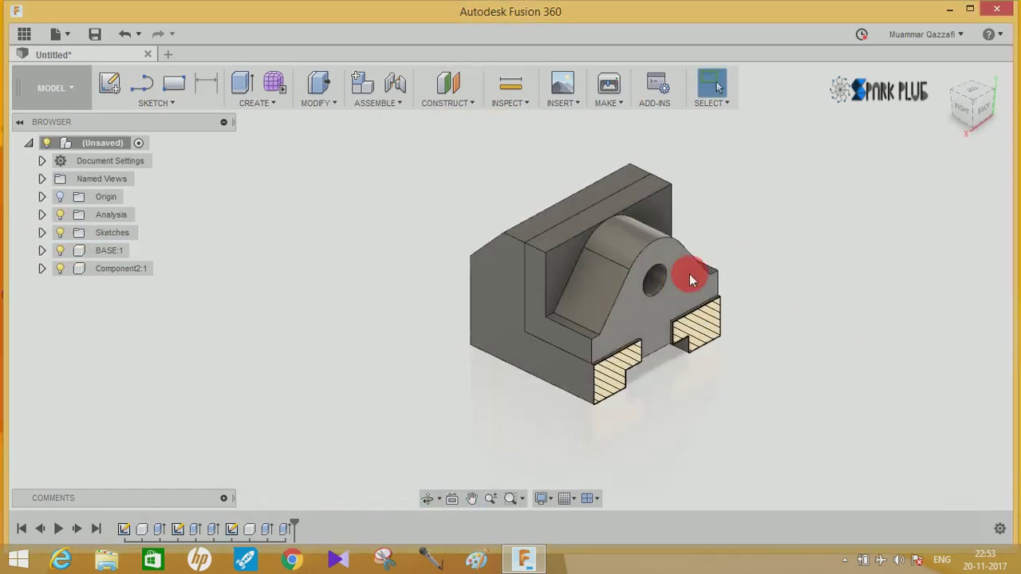
mouse_move(690, 279)
mouse_down()
mouse_move(563, 285)
mouse_move(429, 262)
mouse_up()
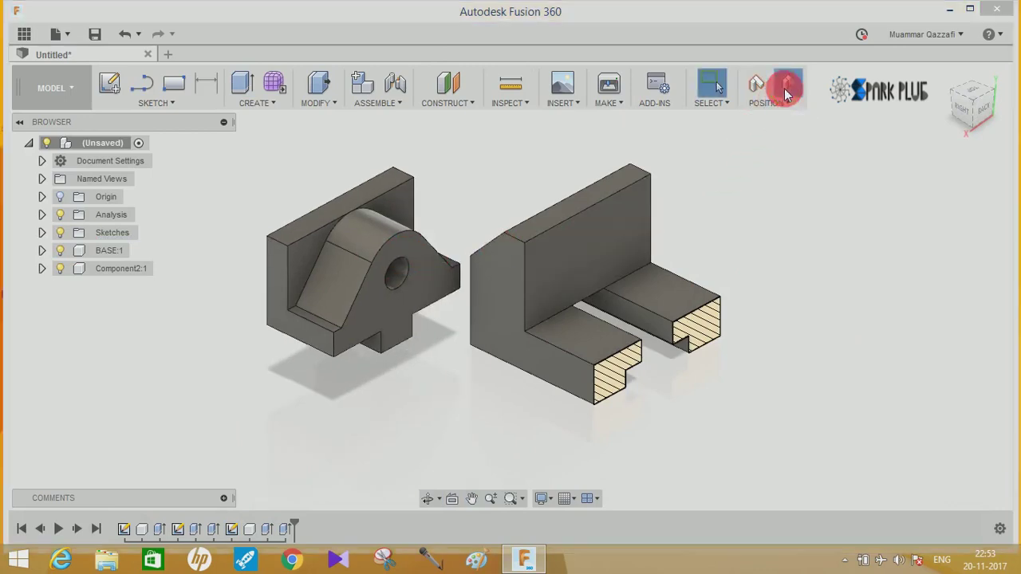
click(786, 92)
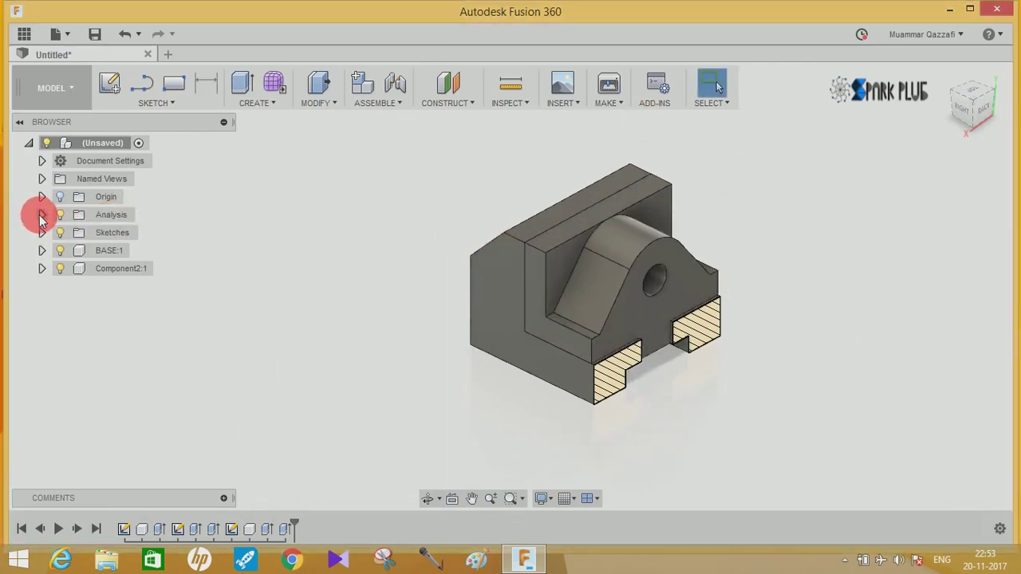
- Turn off Section1 under Analysis so the whole model is visible
click(42, 214)
click(74, 232)
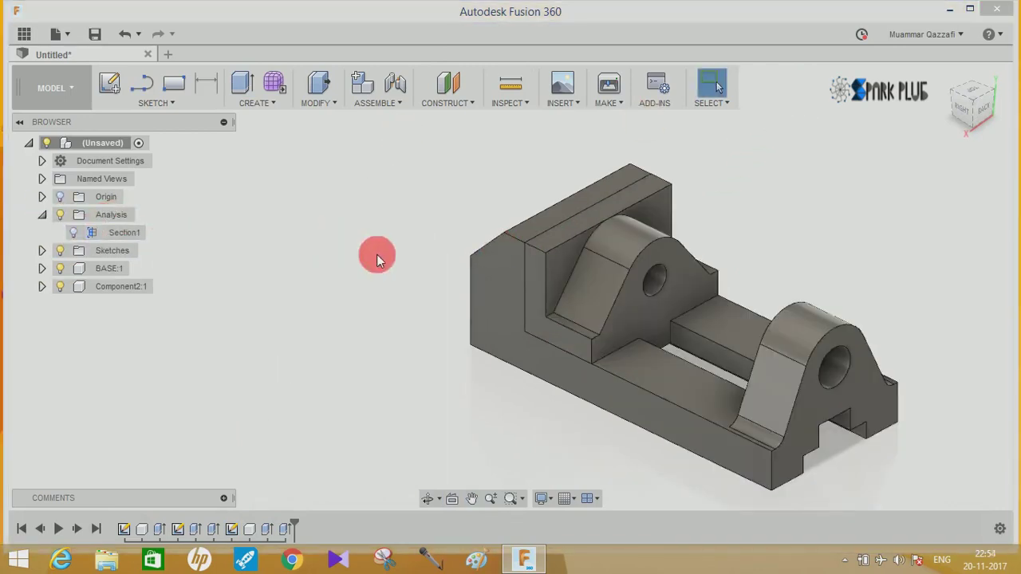
shift+middle_drag(510, 312, 522, 293)
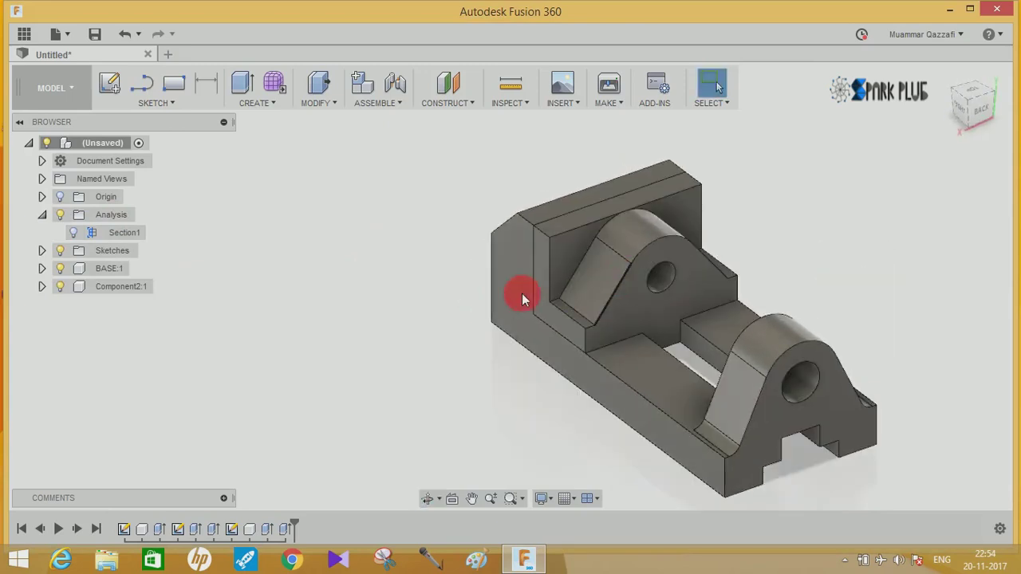
drag(522, 292, 239, 285)
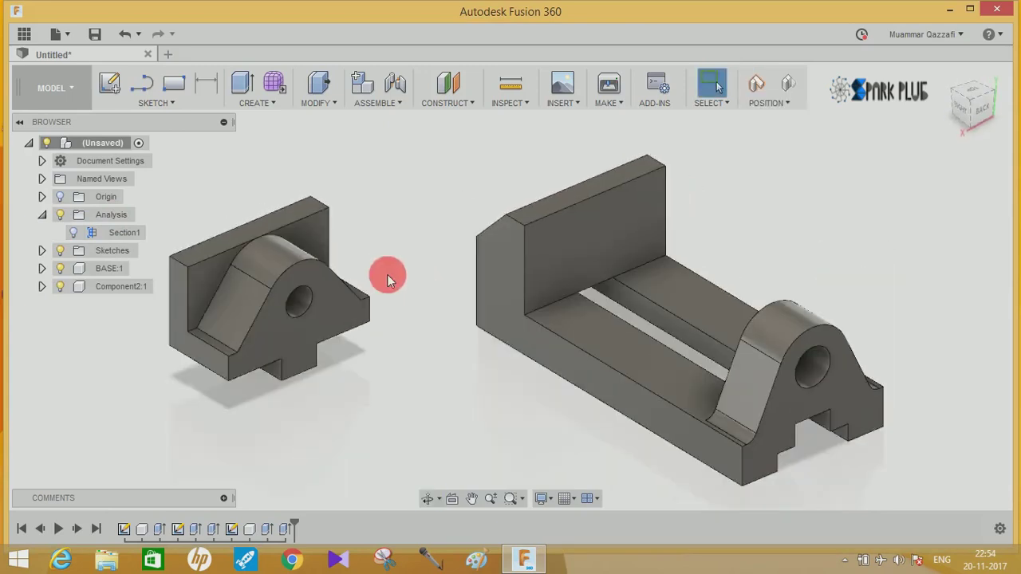
- Rename Component2 to VISE JAW and hide the VISE JAW component
click(108, 287)
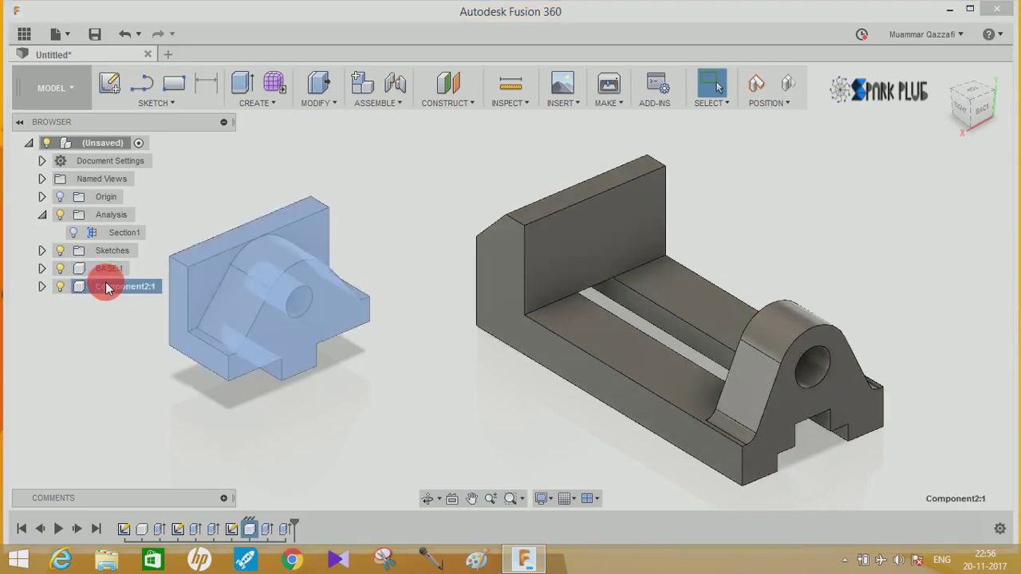
double_click(116, 290)
text(VISE JAW)
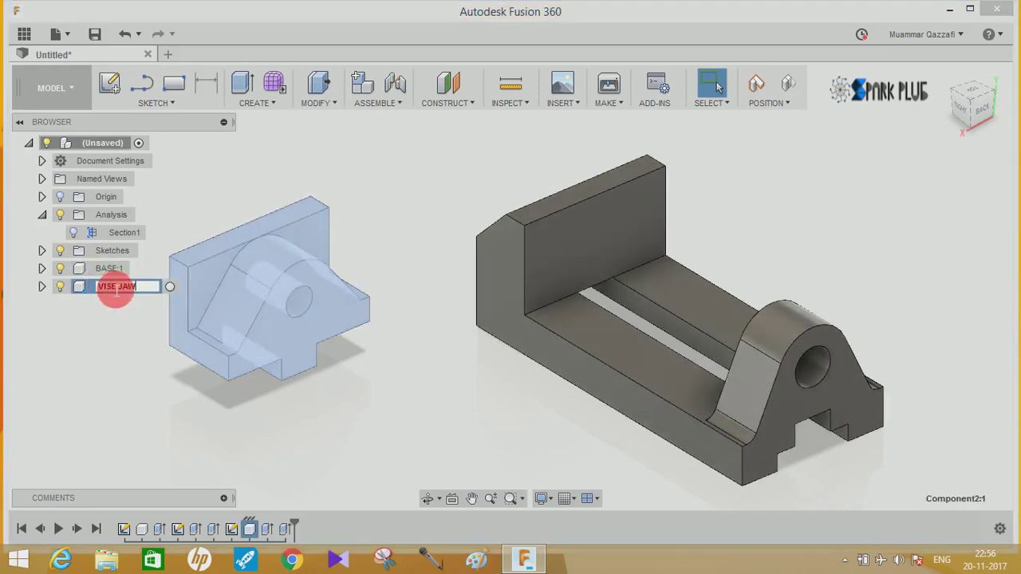
key(Return)
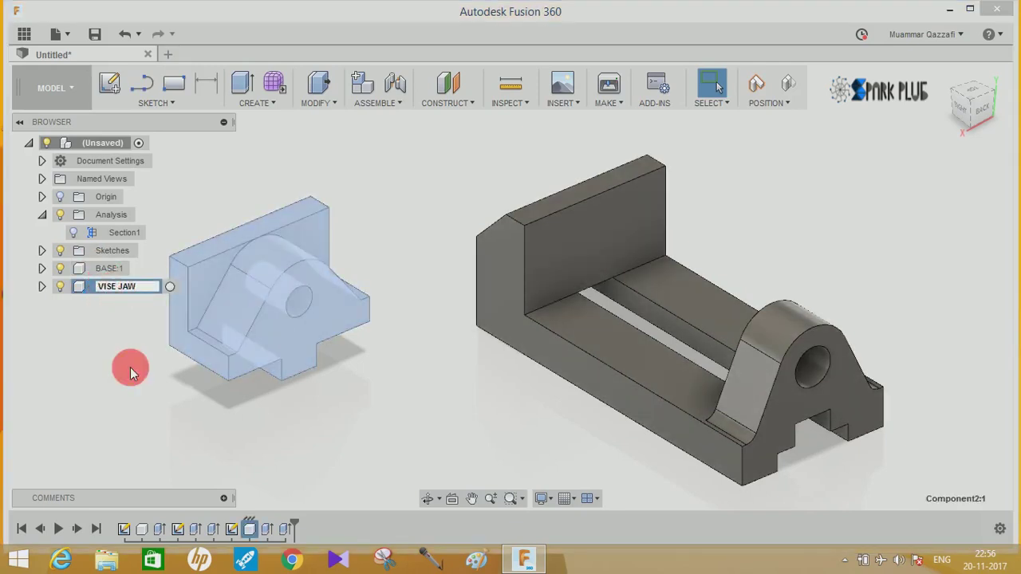
click(131, 359)
shift+middle_drag(391, 314, 261, 230)
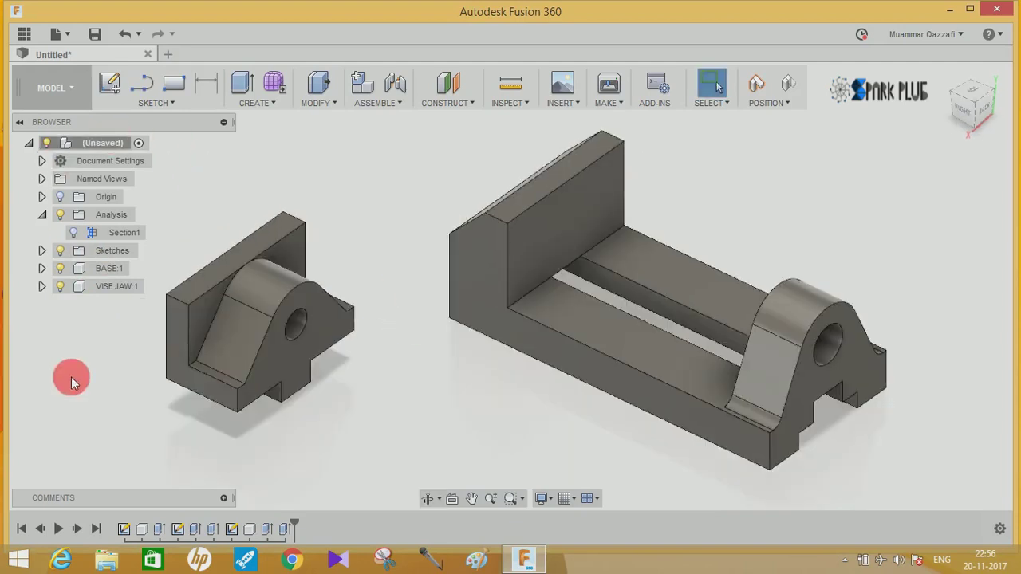
click(59, 286)
- Hide the BASE component and start a new sketch on an origin plane for the shaft
click(60, 268)
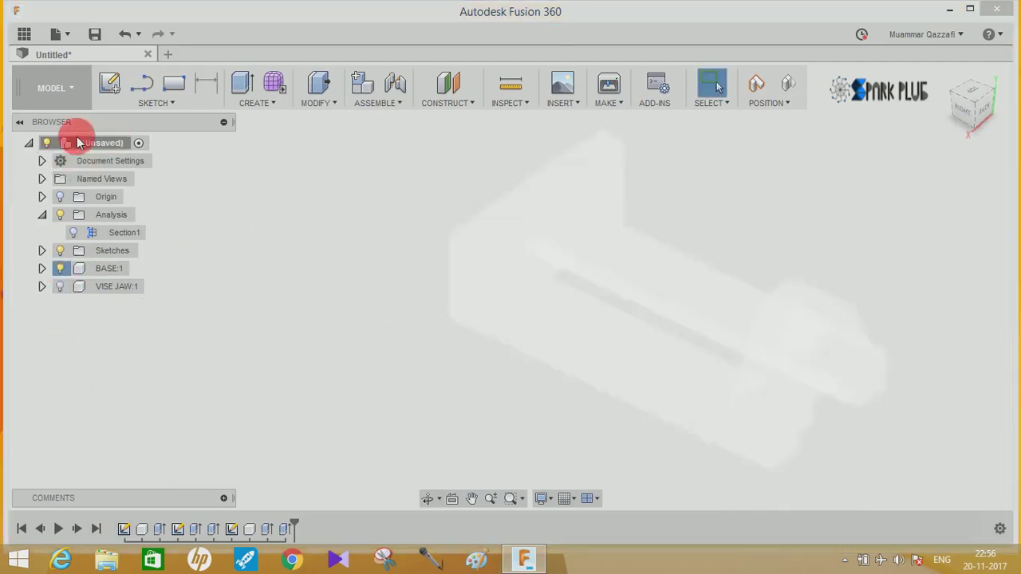
click(110, 82)
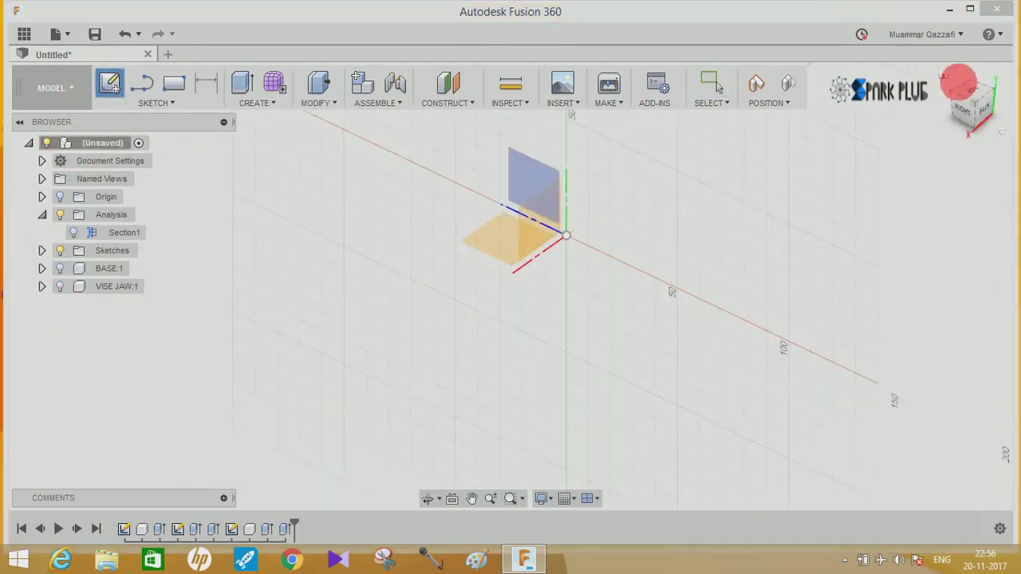
click(953, 104)
mouse_move(637, 184)
shift+middle_down()
mouse_move(358, 214)
mouse_move(466, 331)
shift+middle_up()
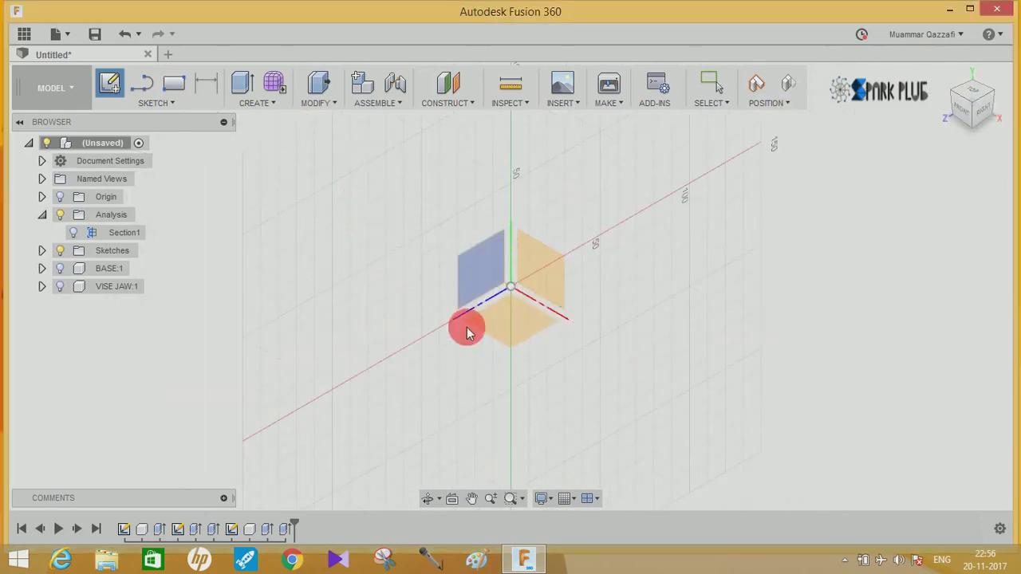
click(476, 258)
click(587, 299)
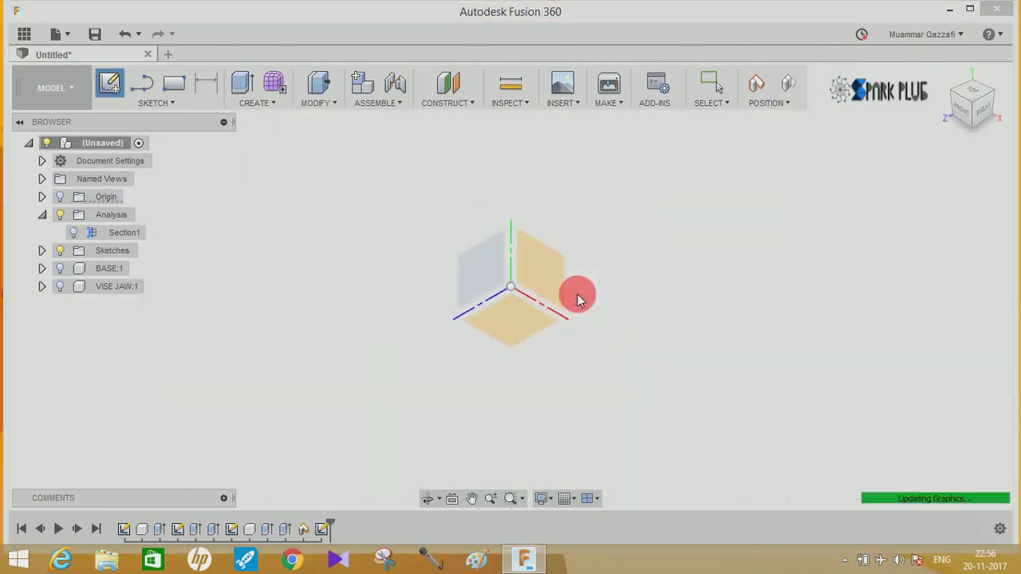
click(568, 280)
mouse_move(542, 253)
middle_down()
mouse_move(439, 232)
mouse_move(329, 280)
middle_up()
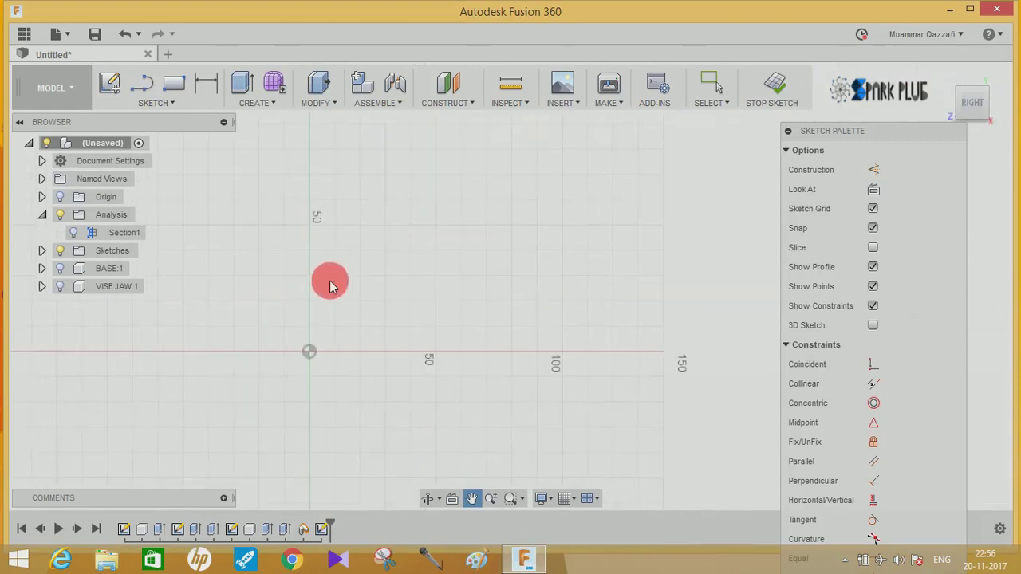
- Draw the long horizontal axis line from the sketch origin
key(l)
click(308, 352)
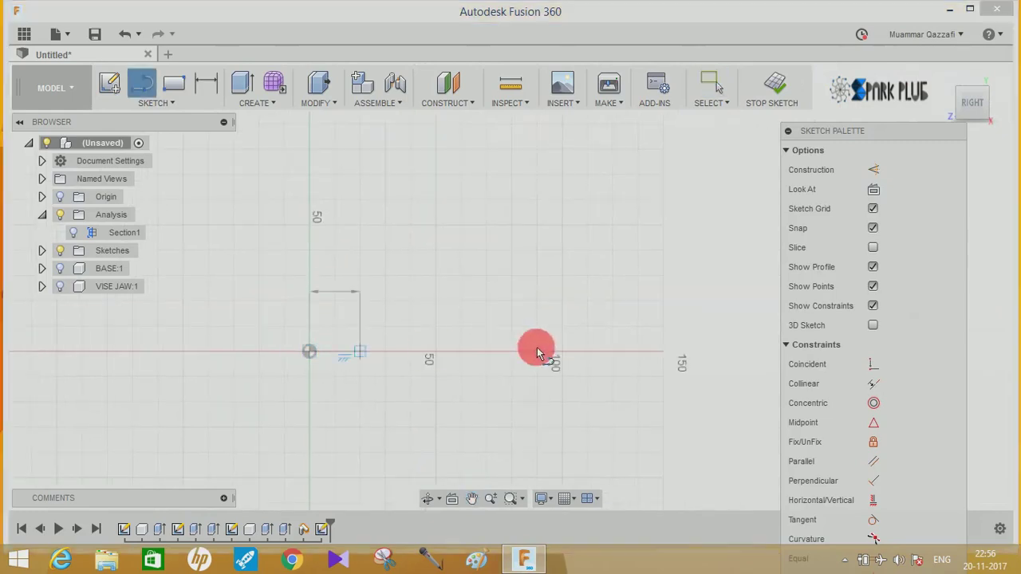
click(743, 353)
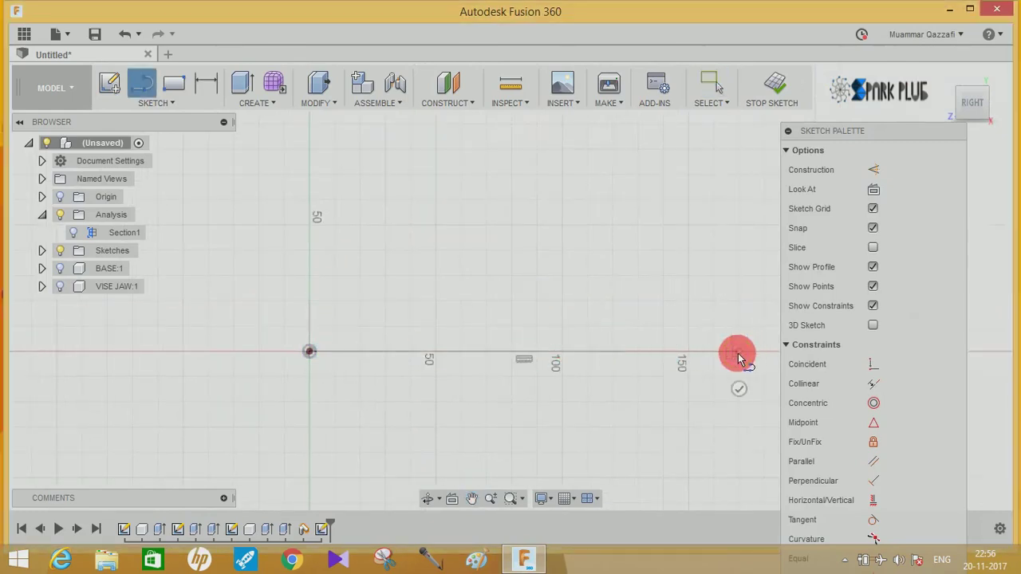
mouse_move(679, 372)
middle_down()
mouse_move(729, 383)
mouse_move(672, 405)
middle_up()
key(Escape)
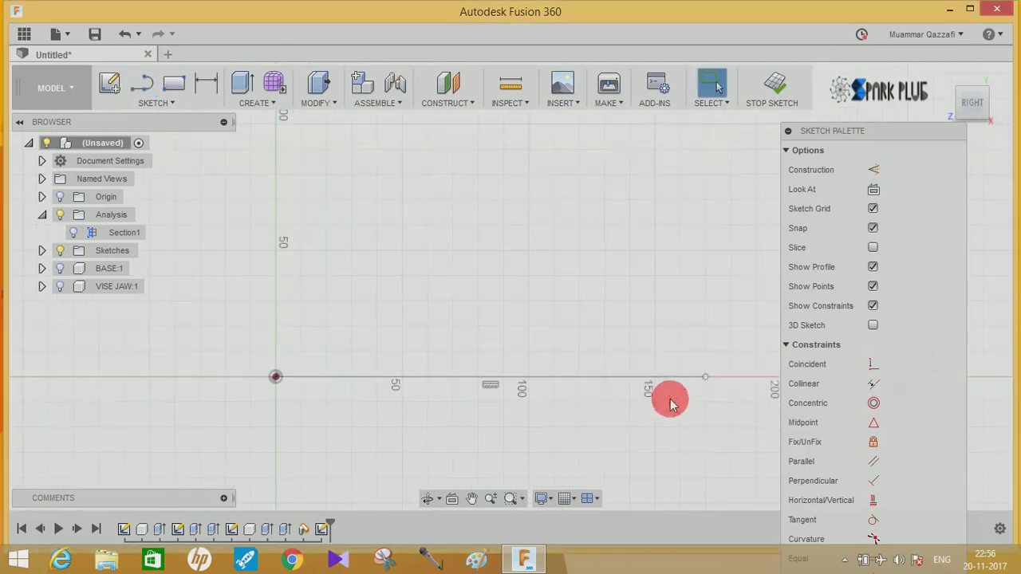
middle_drag(371, 301, 242, 282)
- Draw a 9 mm vertical line up from the axis line's right end
click(142, 83)
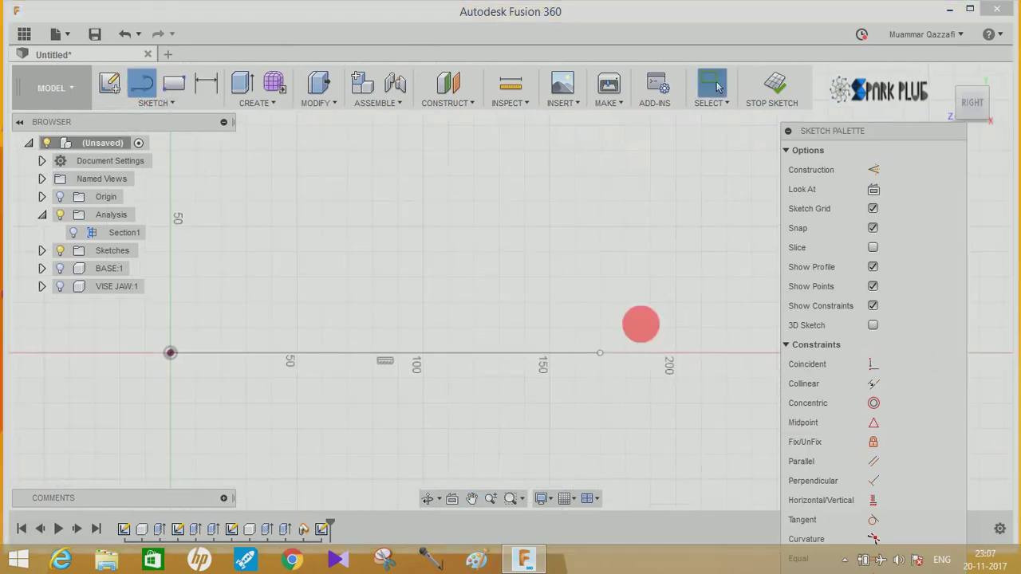
click(601, 356)
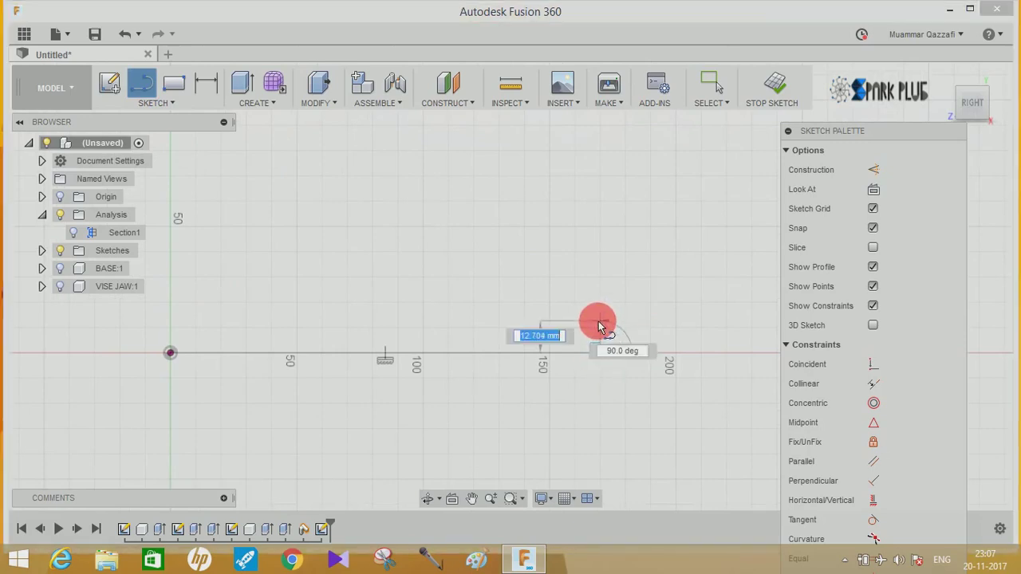
text(9)
key(Return)
key(Escape)
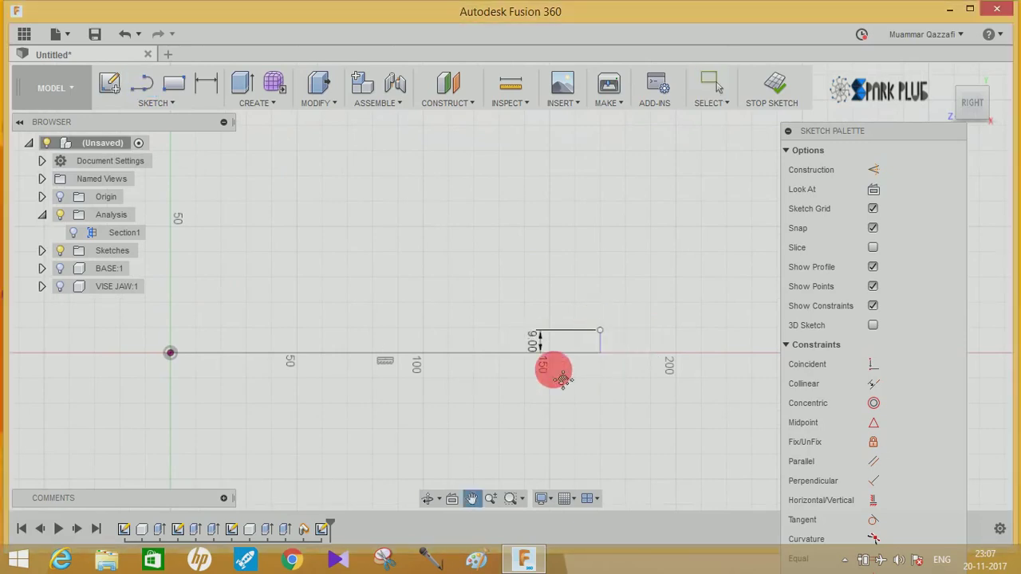
scroll(560, 368, up, 2)
- Draw the 24 mm top line from the top of the 9 mm rise
key(l)
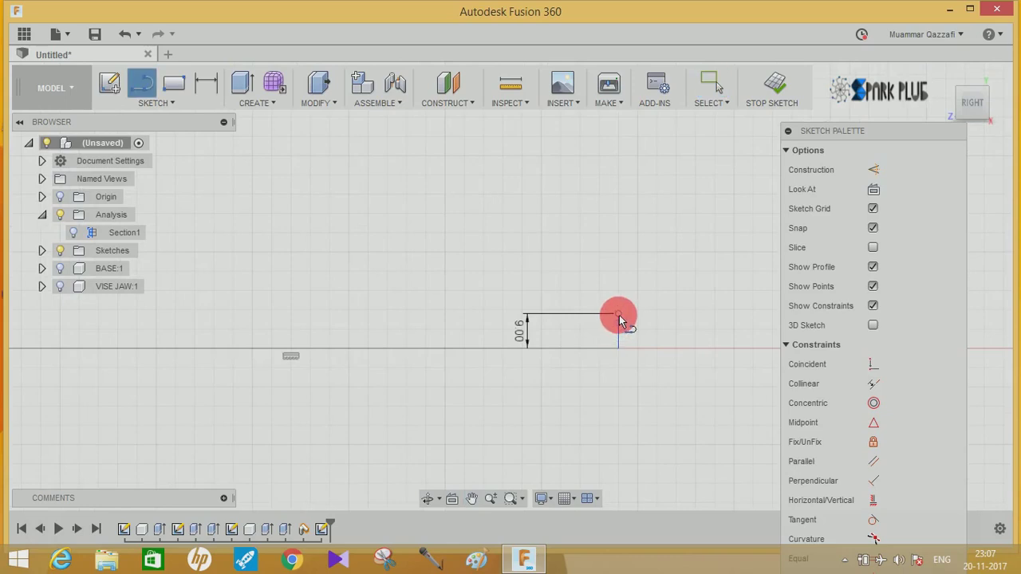
click(615, 314)
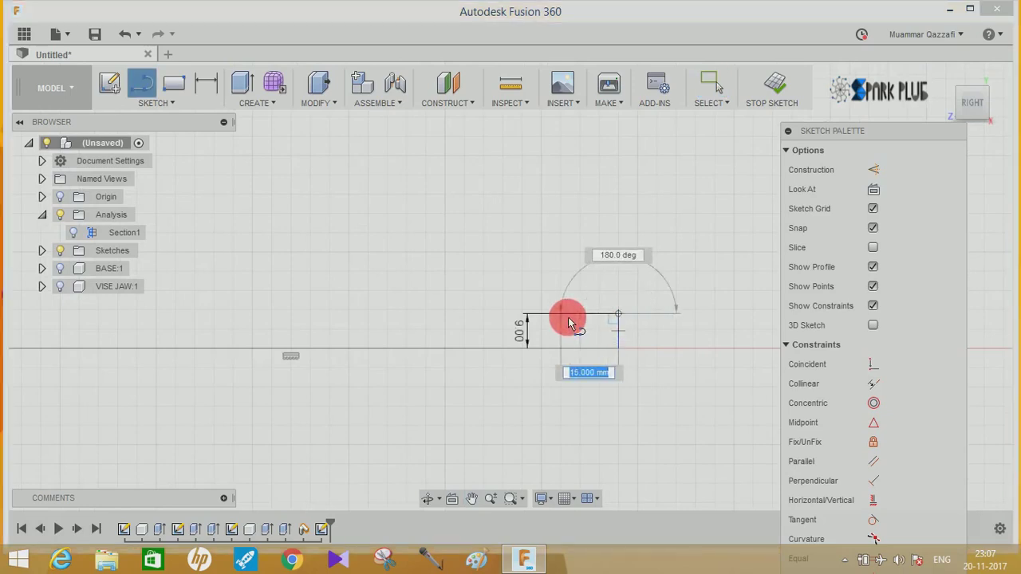
key(Return)
key(Escape)
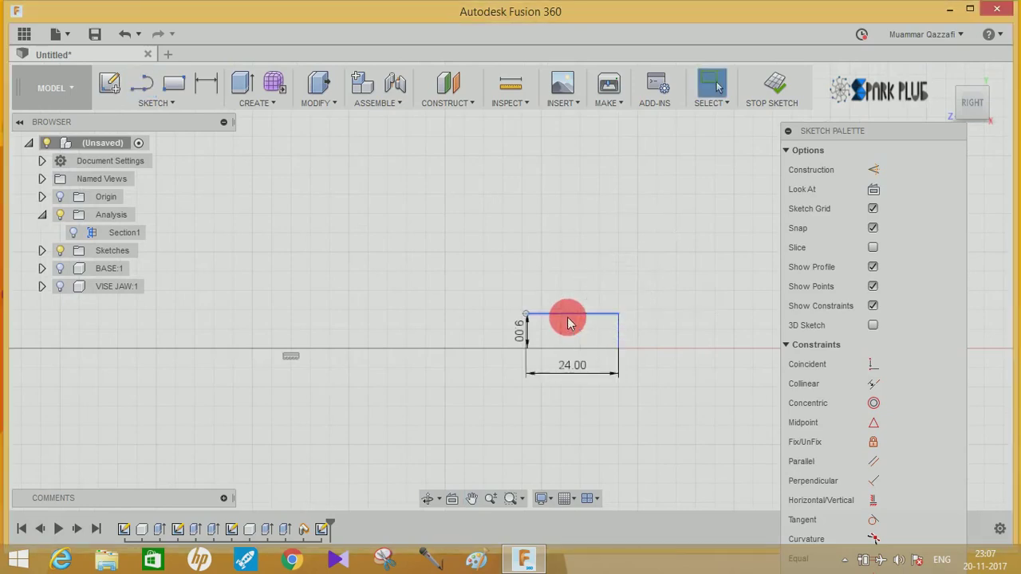
scroll(523, 341, up, 3)
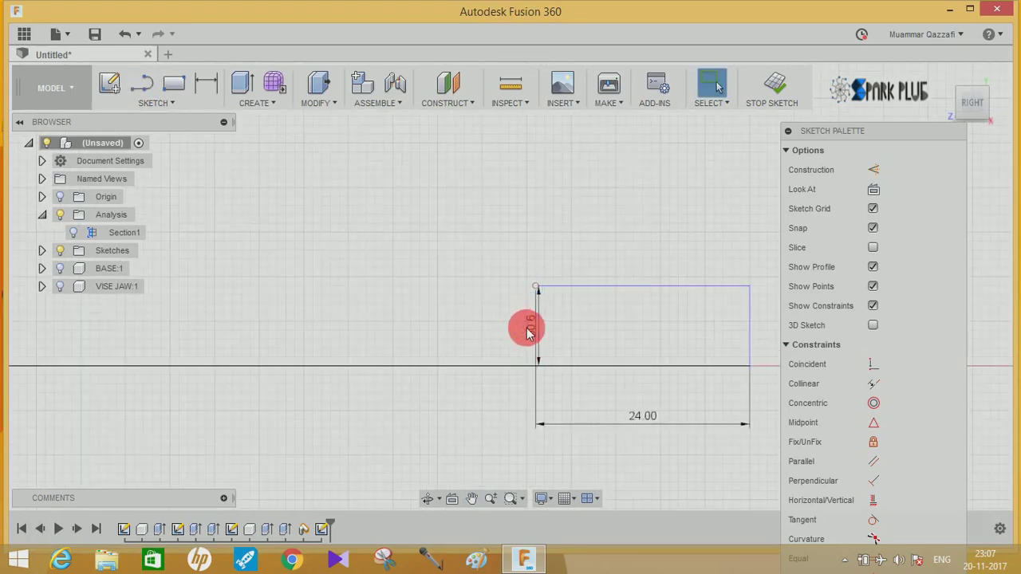
double_click(528, 331)
click(528, 331)
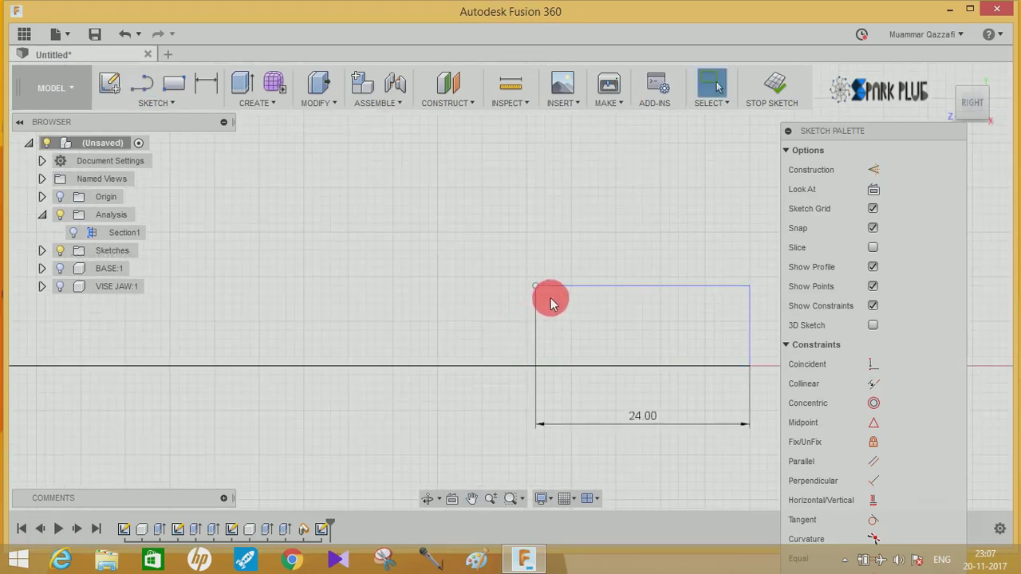
- Add a 3 mm step at the 24 mm line's left end, then a 10 mm horizontal line
key(l)
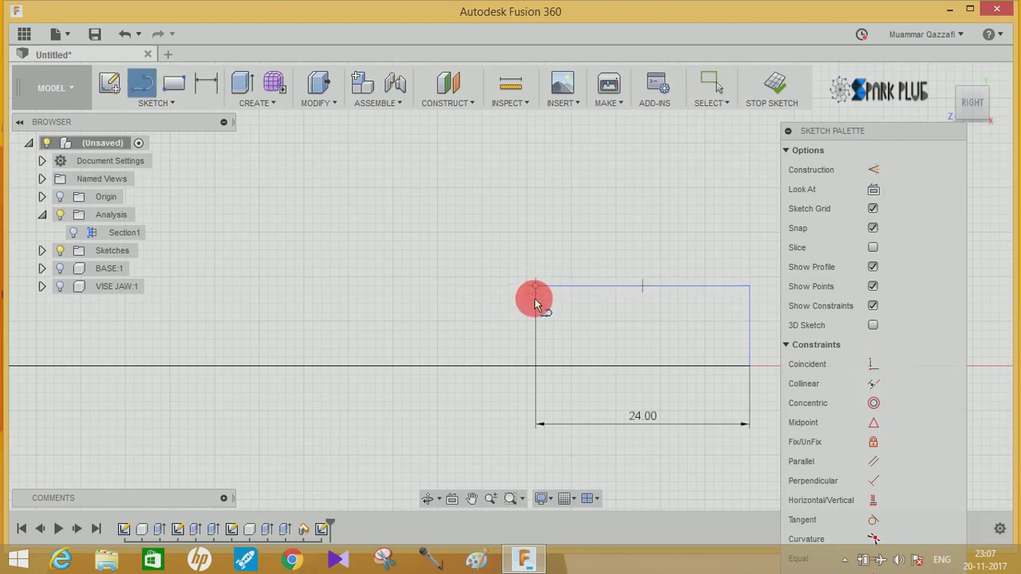
click(536, 303)
text(3)
key(Return)
key(Escape)
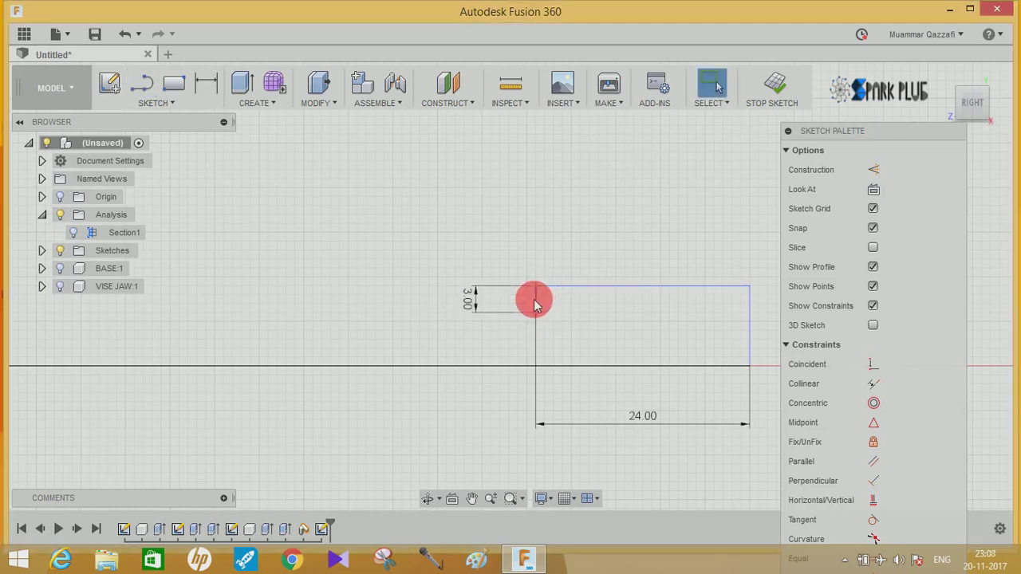
key(l)
drag(535, 312, 451, 318)
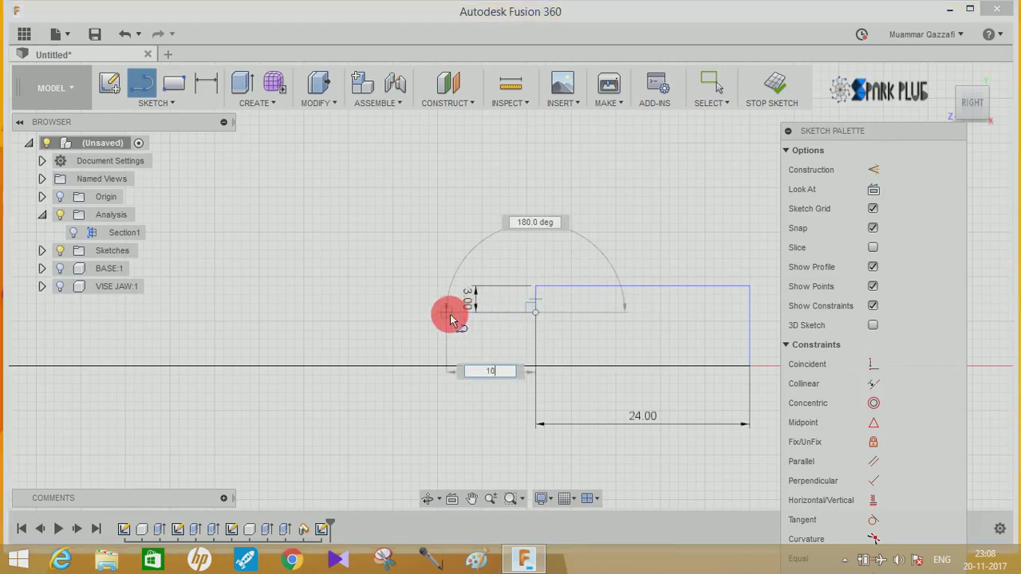
key(Return)
key(Escape)
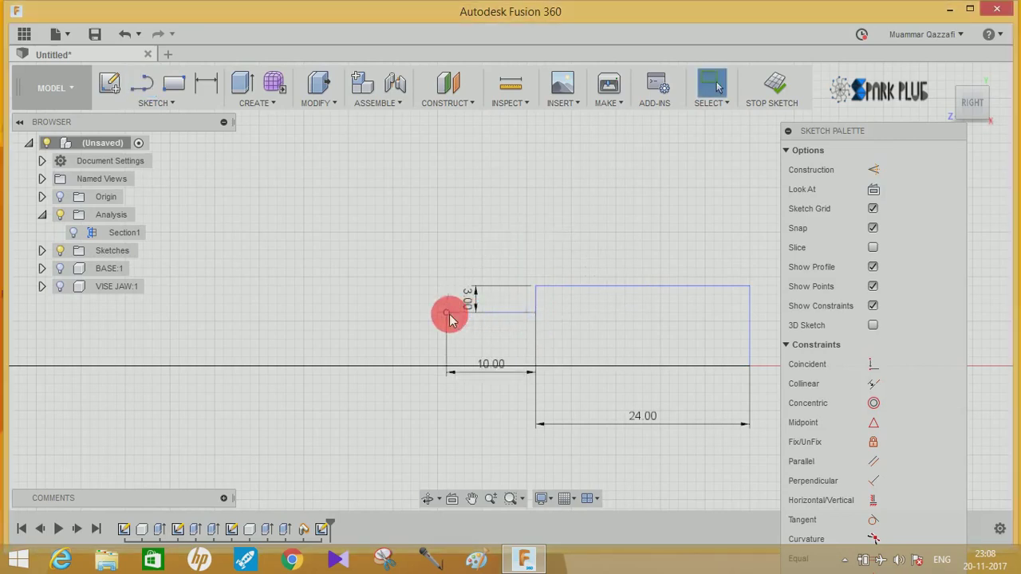
- Add a 2 mm step, then the 82 mm horizontal line leftward
key(l)
click(447, 313)
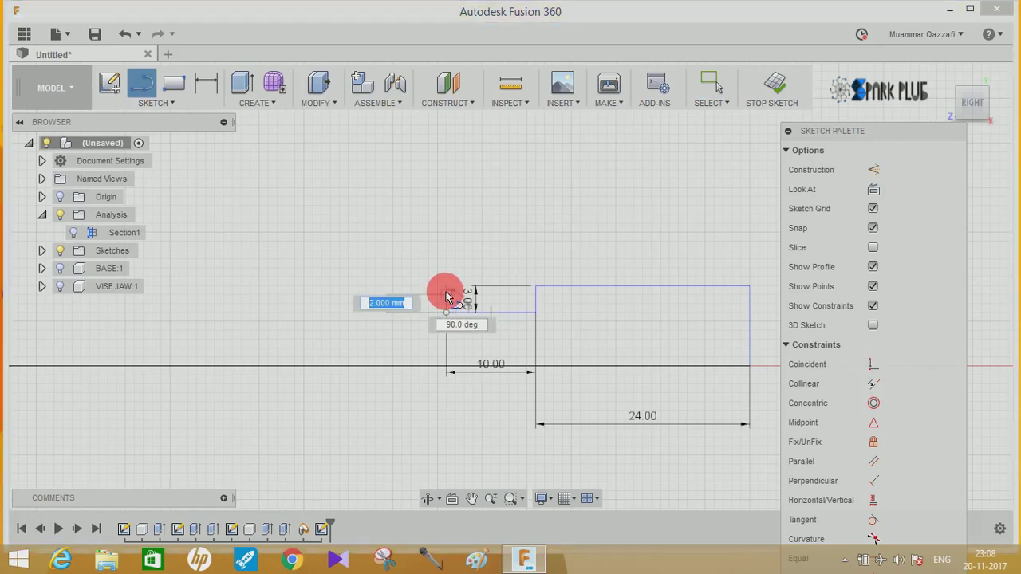
text(2)
key(Return)
key(Escape)
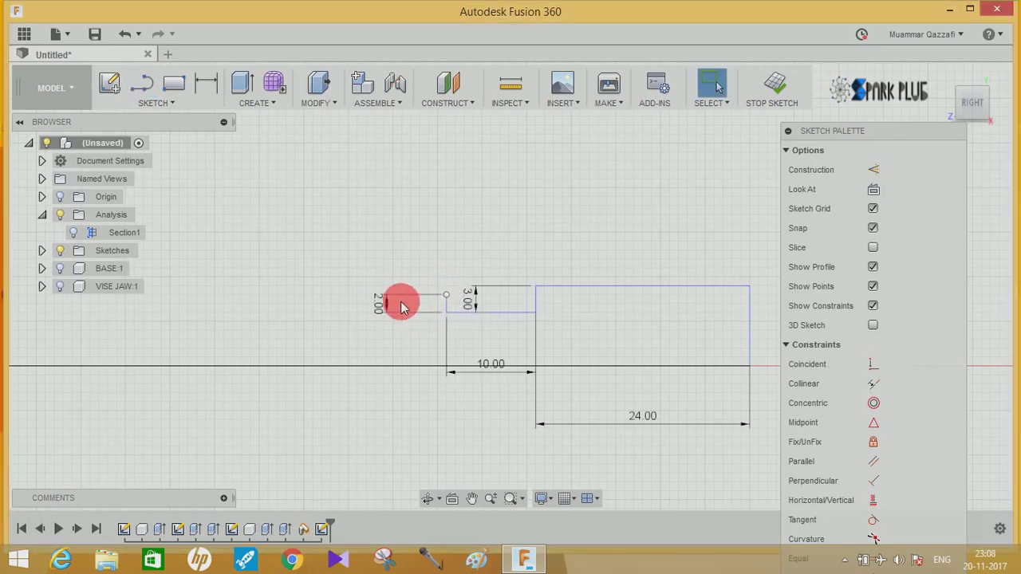
key(l)
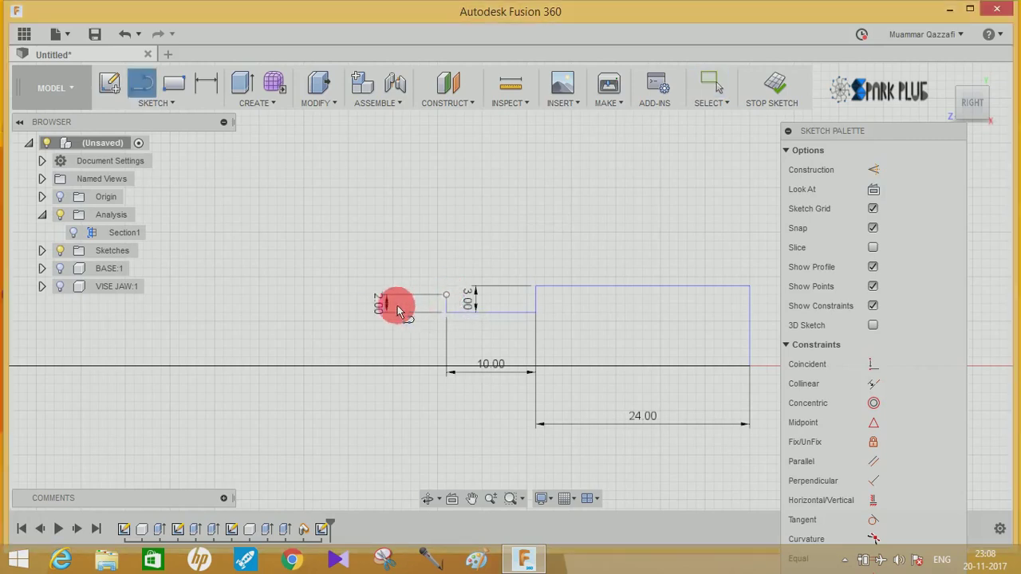
click(446, 295)
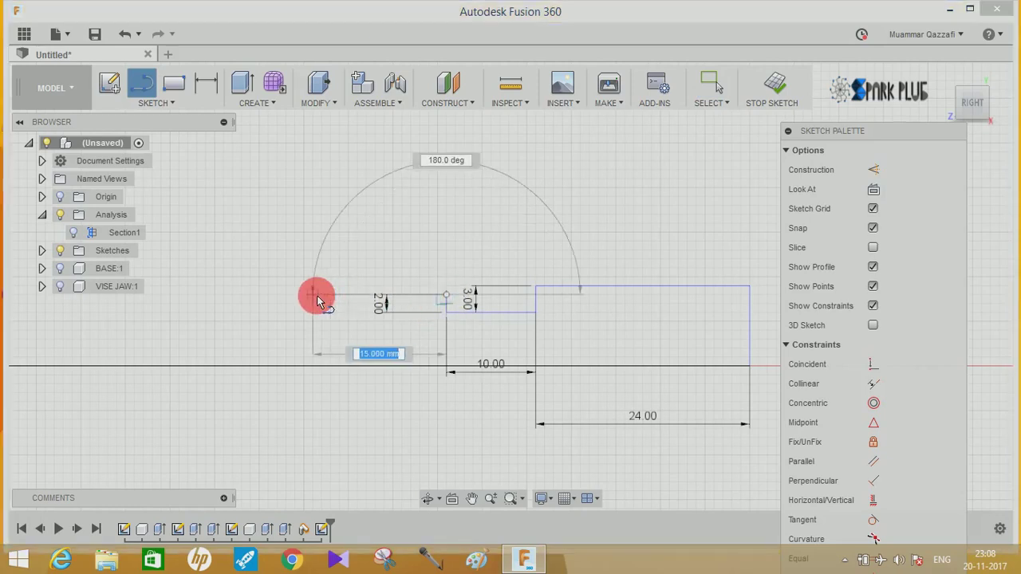
text(2)
key(Return)
key(Escape)
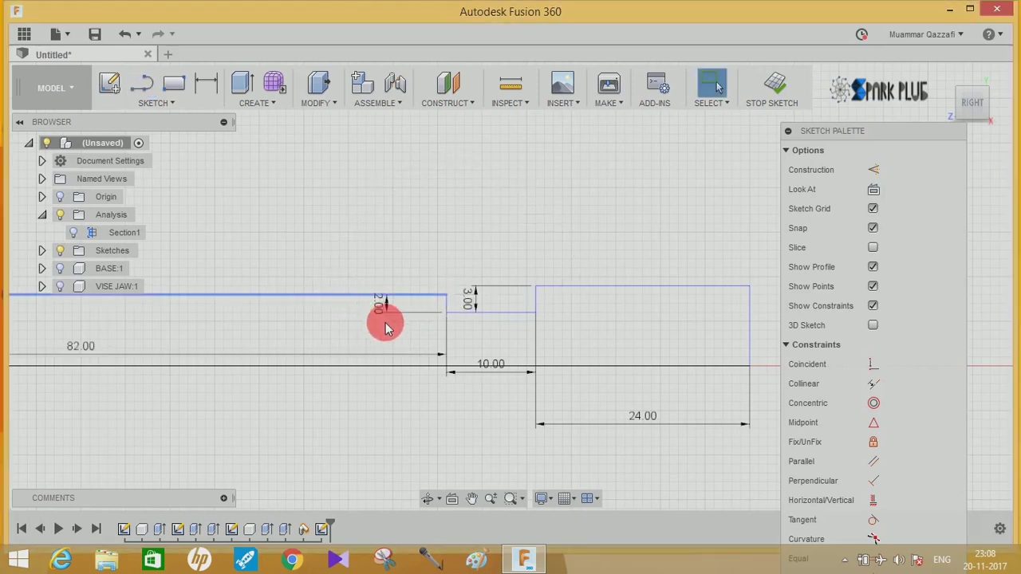
scroll(346, 337, down, 2)
- Draw a 2 mm step line at the 82 mm line's left end
middle_drag(346, 338, 607, 358)
click(399, 366)
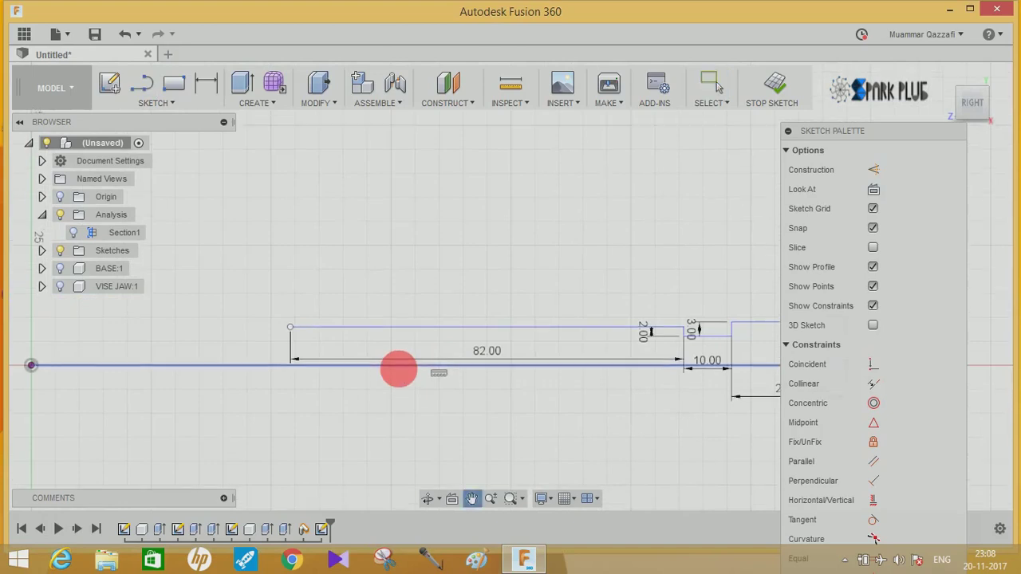
key(Escape)
scroll(335, 349, up, 1)
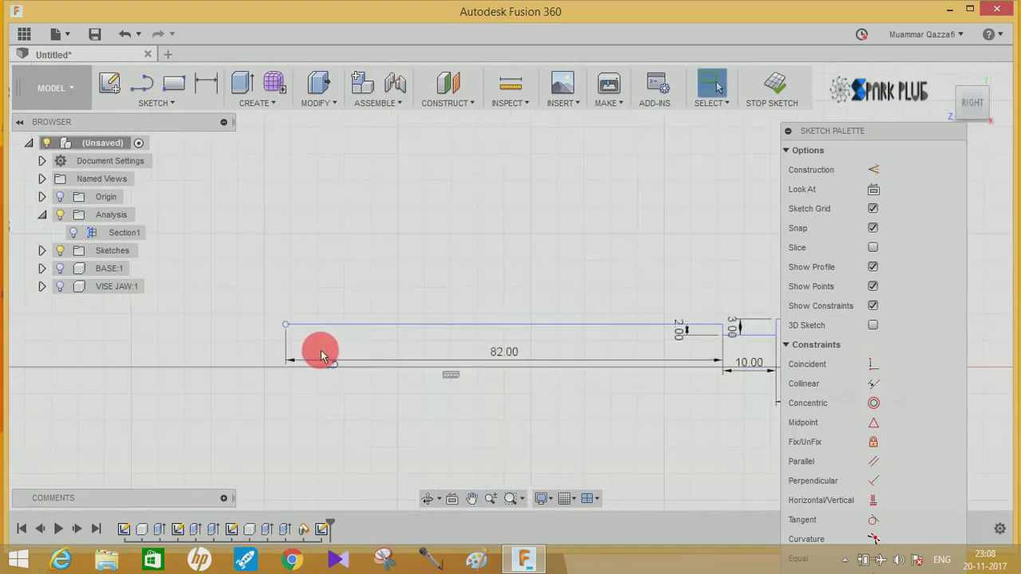
key(l)
click(288, 328)
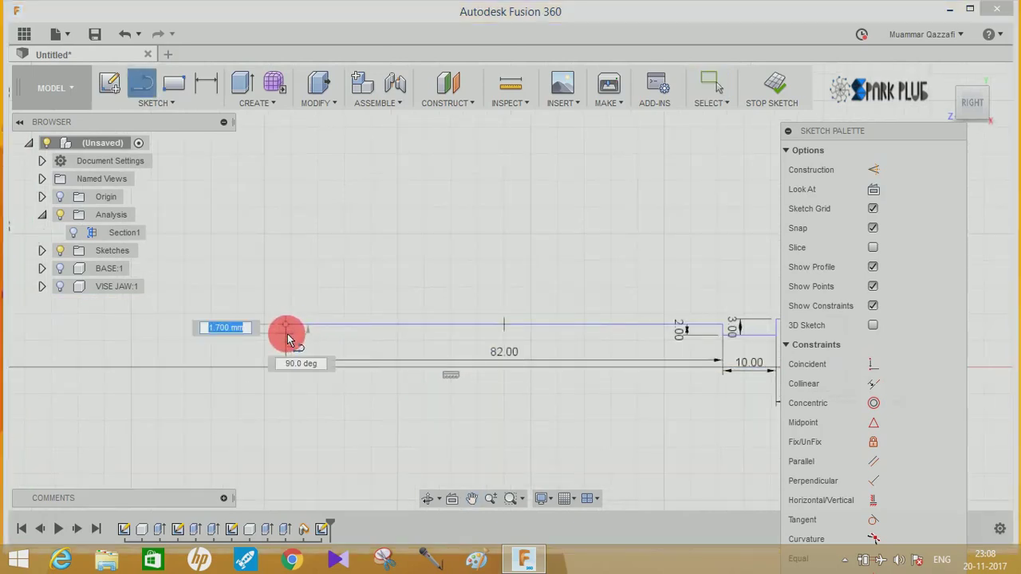
text(2)
key(Return)
key(Escape)
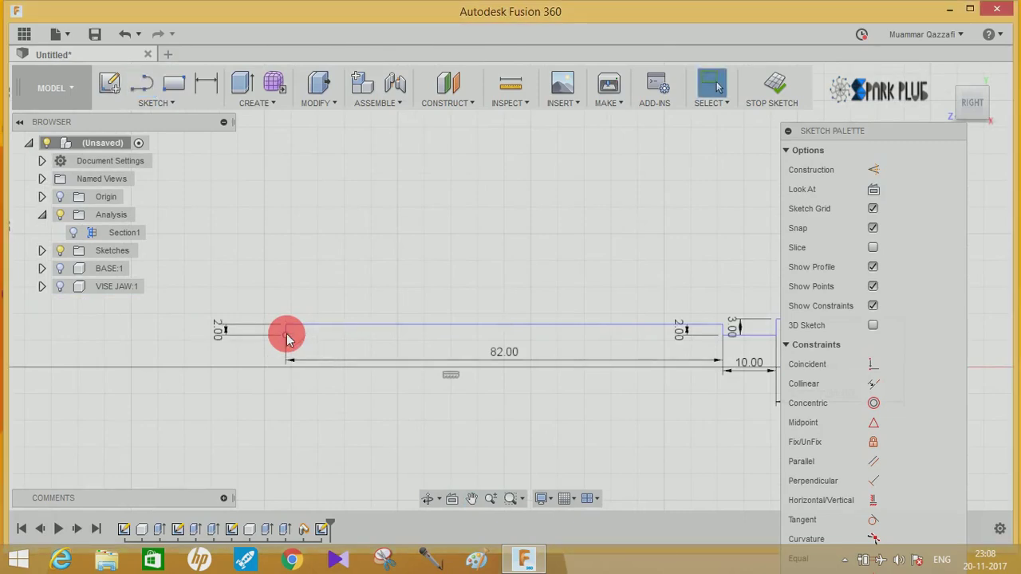
key(l)
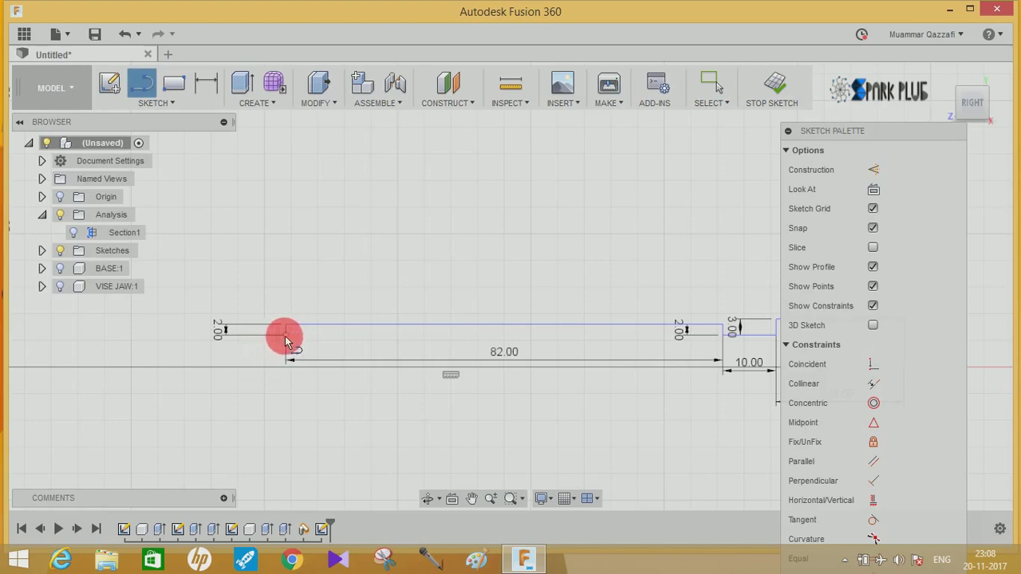
- Add a 10 mm angled line and a 10 mm line at the shaft's left end
click(285, 336)
text(10)
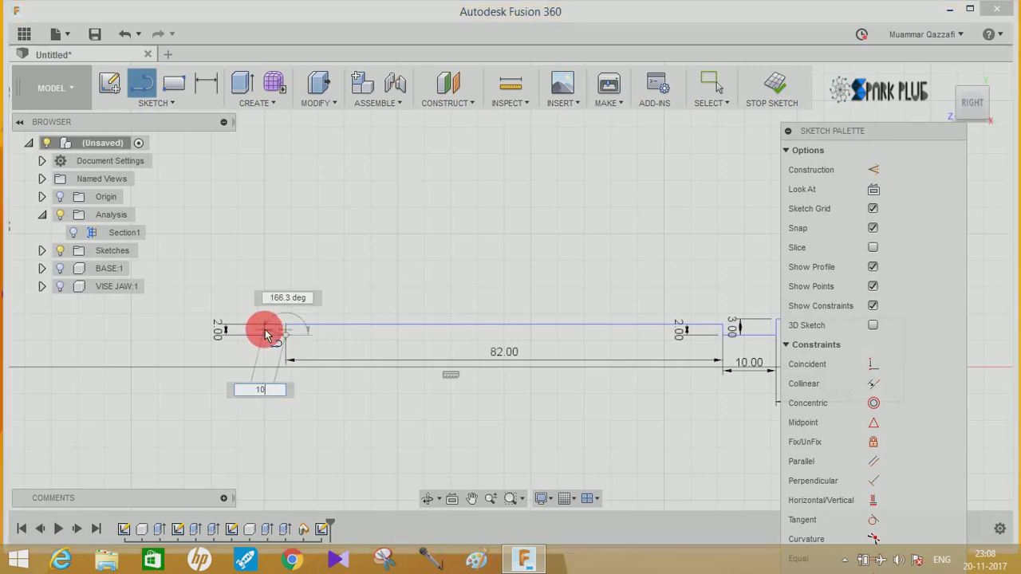
key(Return)
key(Escape)
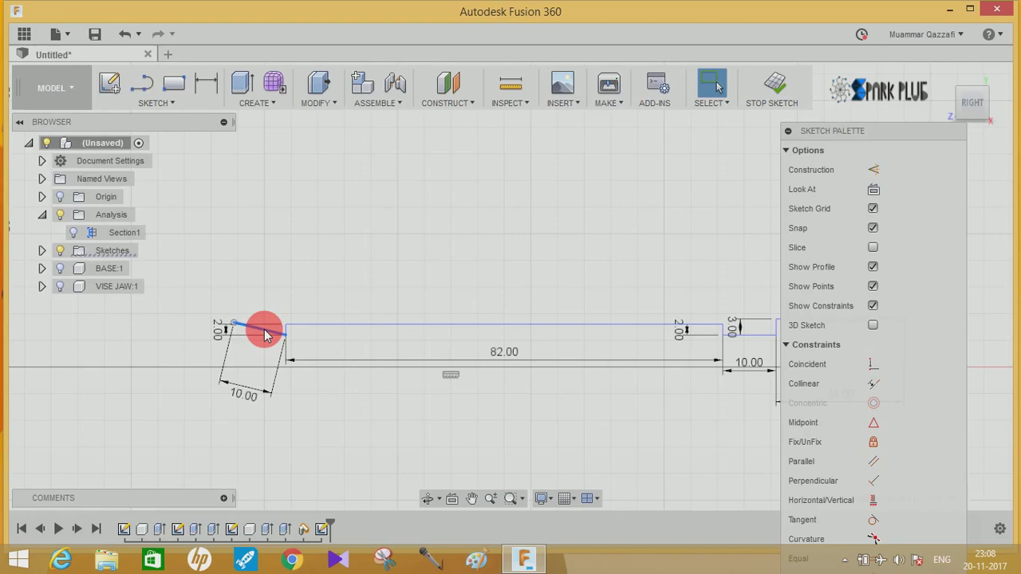
scroll(295, 360, up, 3)
key(l)
click(284, 322)
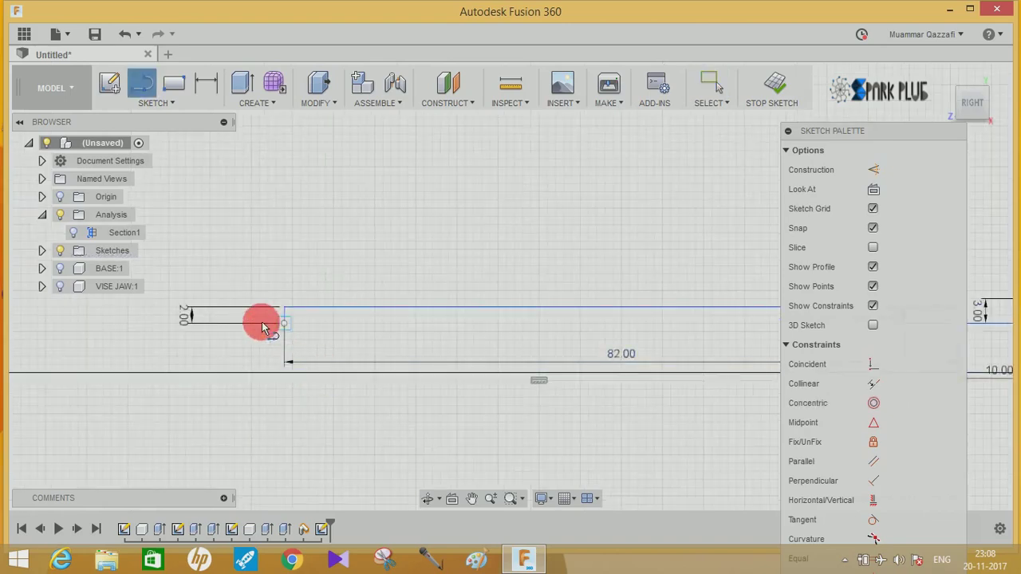
text(10)
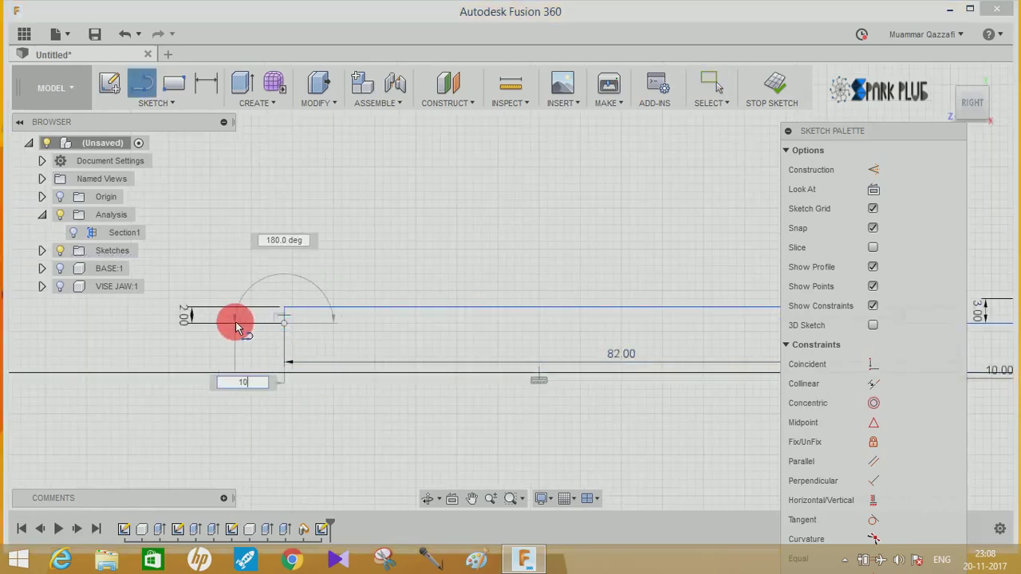
key(Return)
key(Escape)
middle_drag(235, 327, 301, 349)
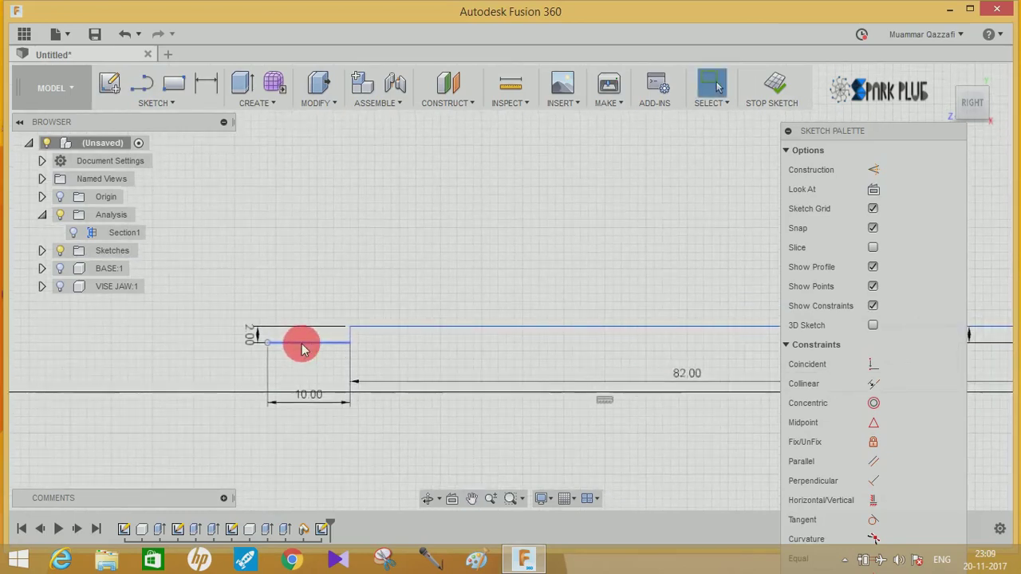
click(281, 394)
- Draw a 4 mm rise from the axis line and a 6 mm line leftward
key(l)
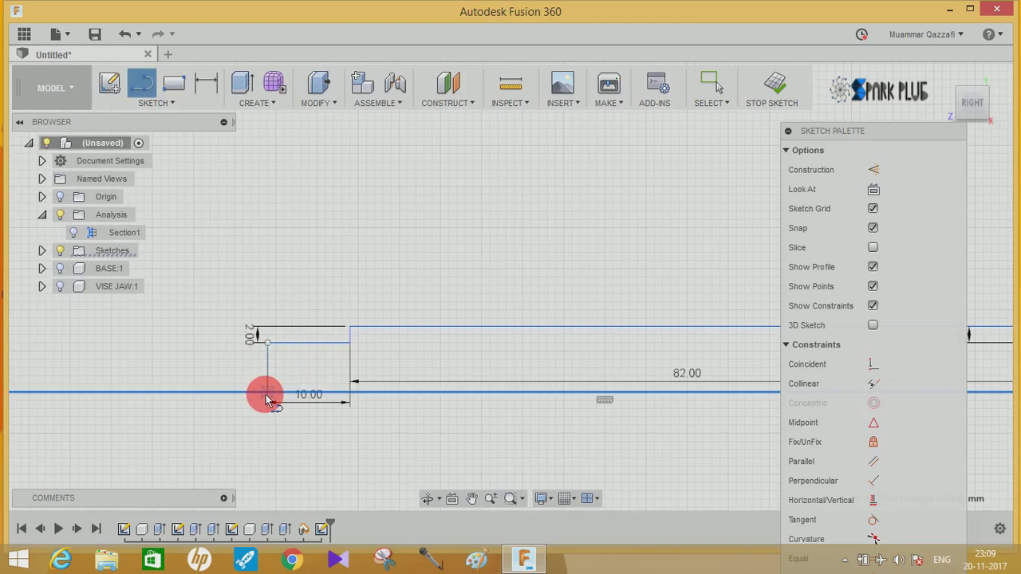
click(266, 394)
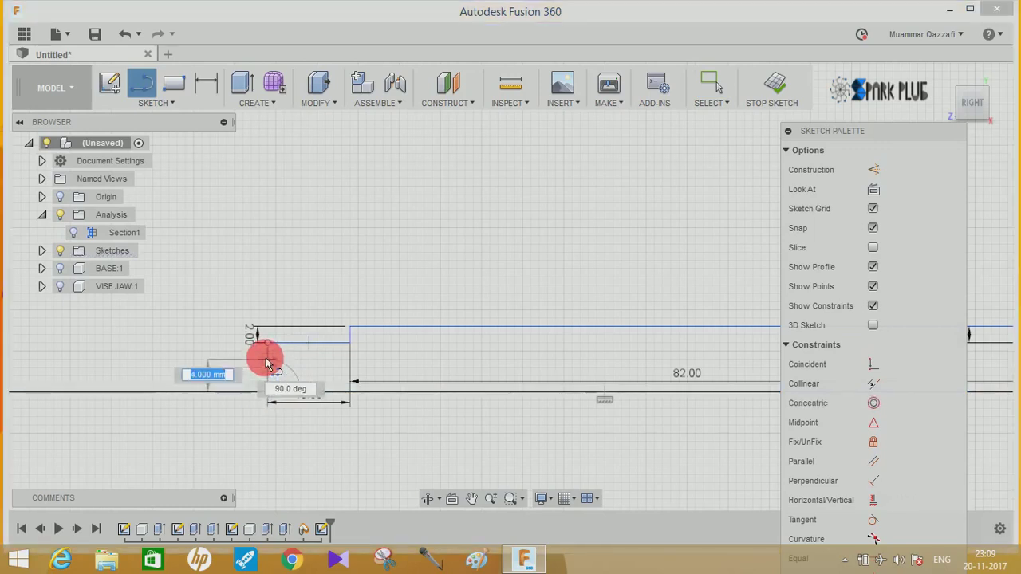
click(267, 361)
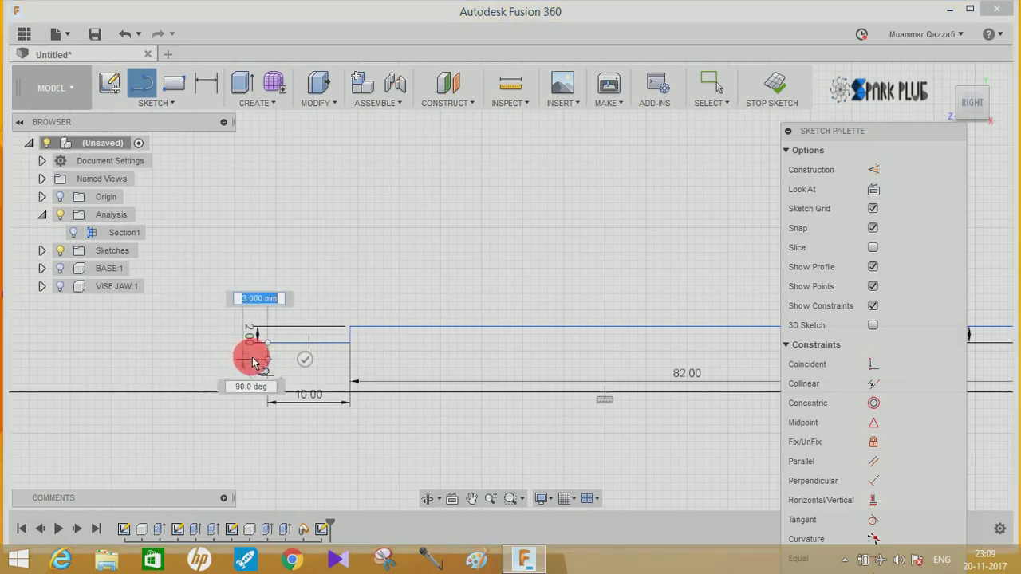
click(262, 345)
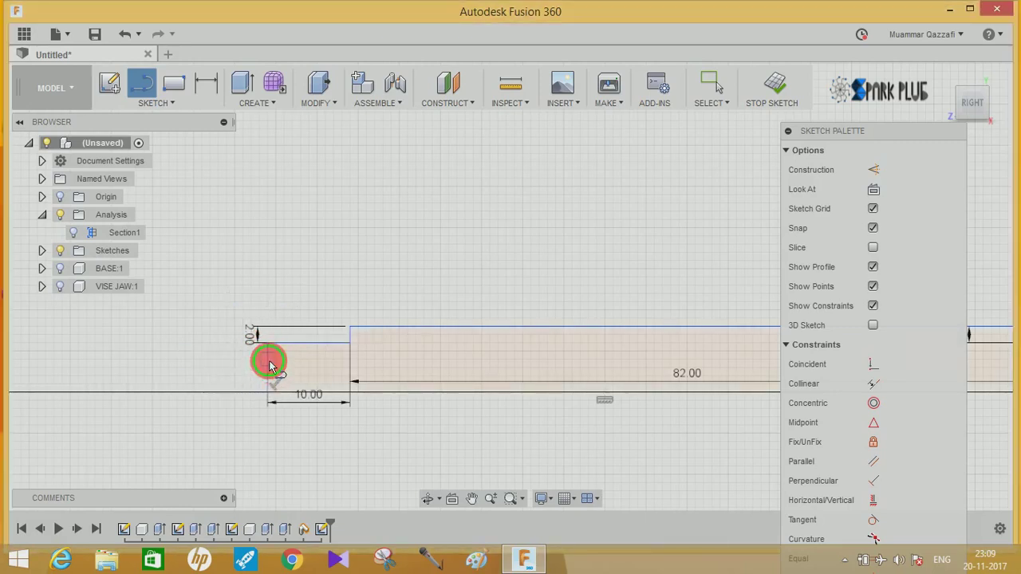
click(269, 366)
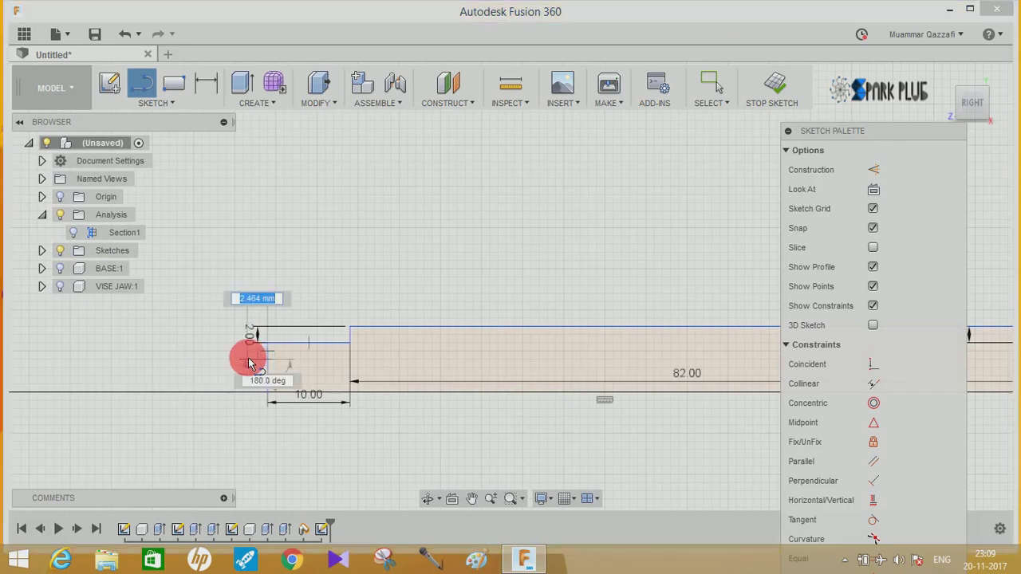
text(6)
key(Return)
key(Escape)
scroll(224, 390, up, 1)
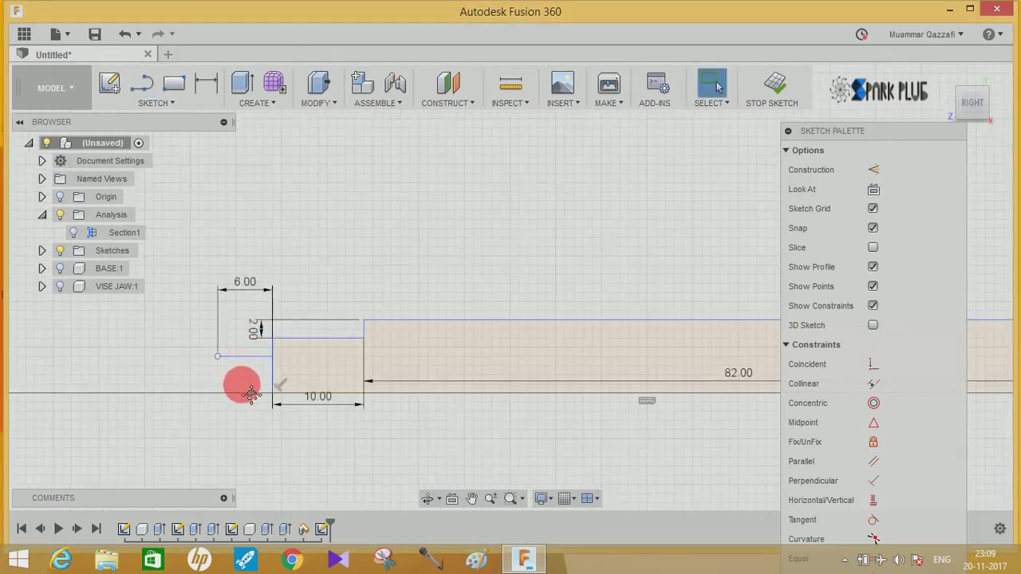
scroll(259, 374, up, 1)
scroll(277, 347, up, 1)
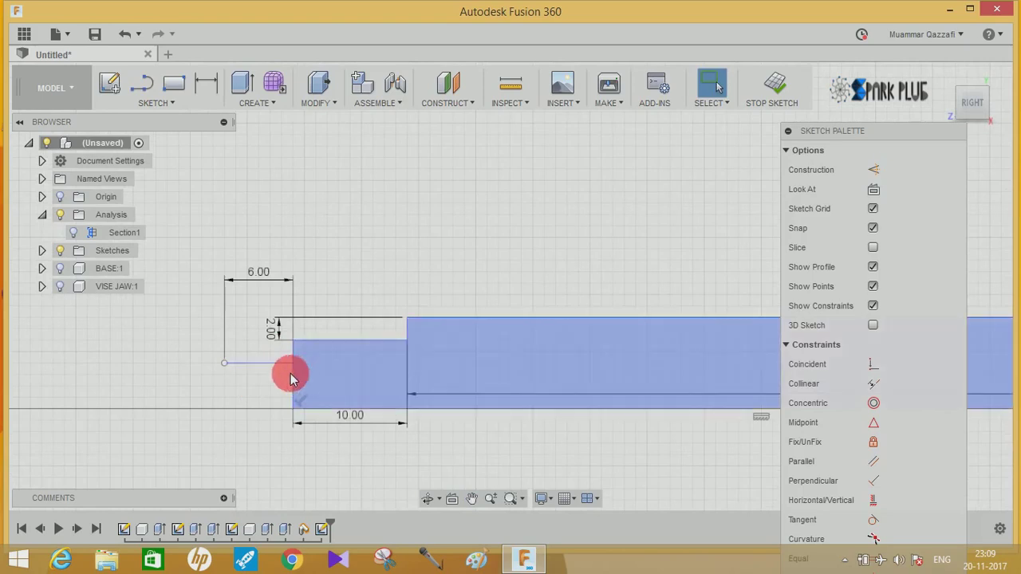
- Add a 2.00 height dimension to the left step
click(205, 83)
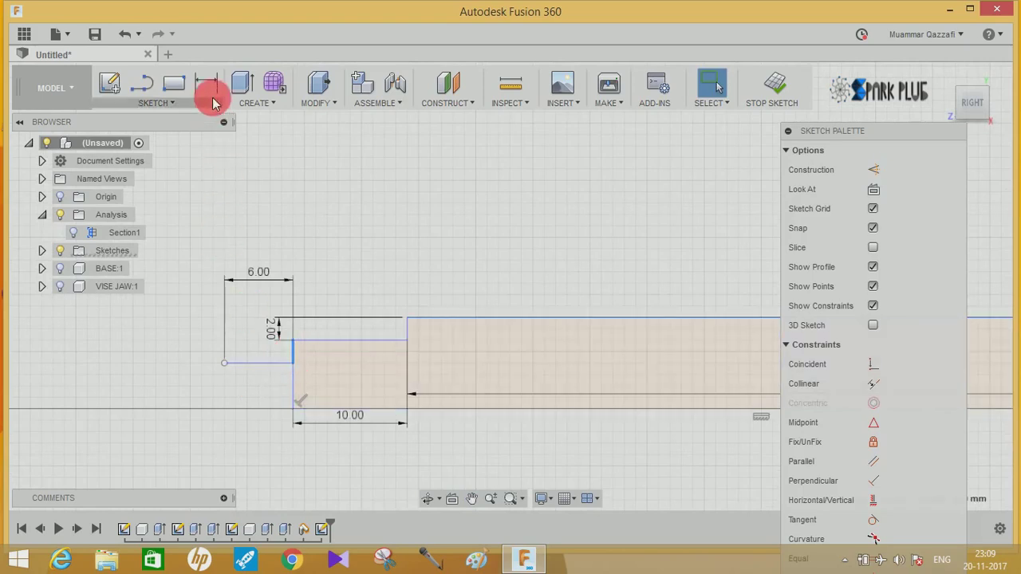
click(293, 351)
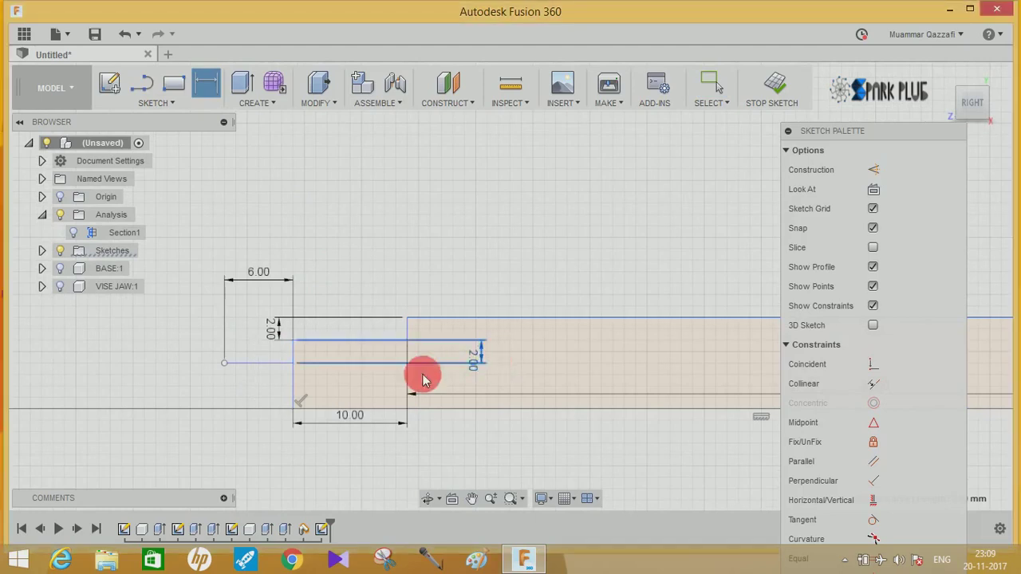
key(Escape)
click(314, 393)
middle_drag(325, 395, 371, 397)
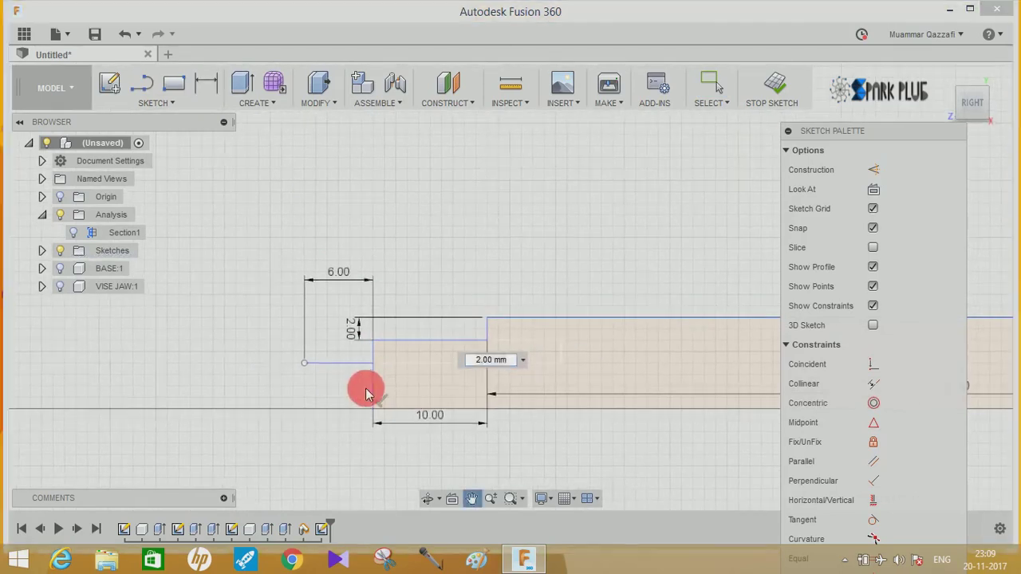
key(Return)
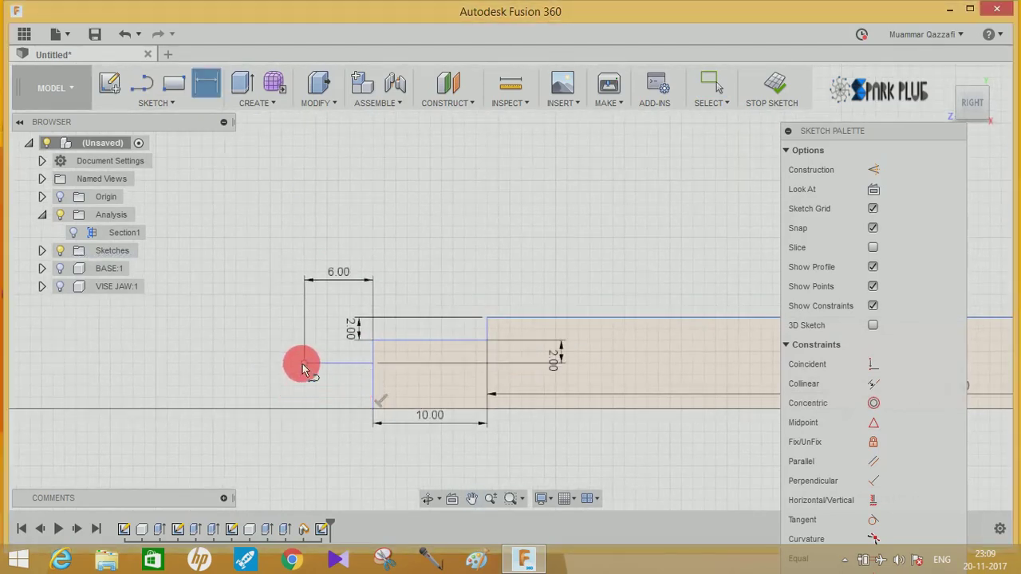
- Draw a short vertical segment up and a 7 mm line leftward
click(304, 351)
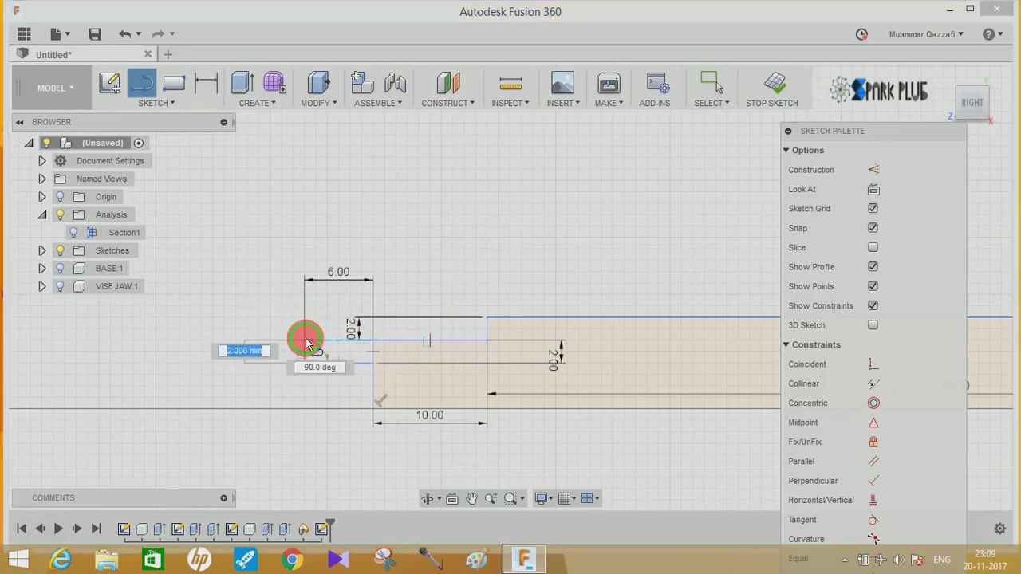
click(306, 343)
drag(271, 344, 249, 343)
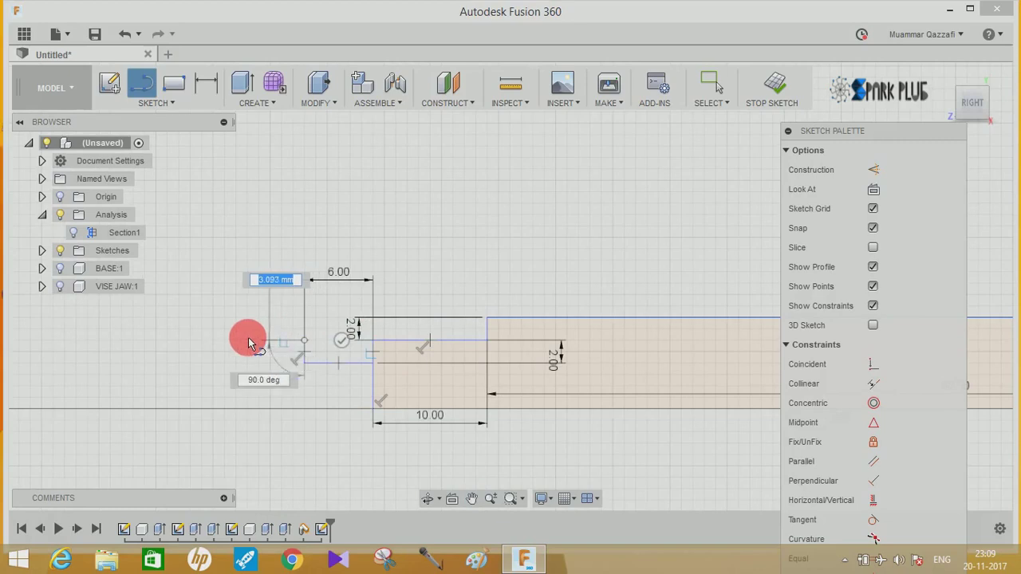
key(Return)
key(Escape)
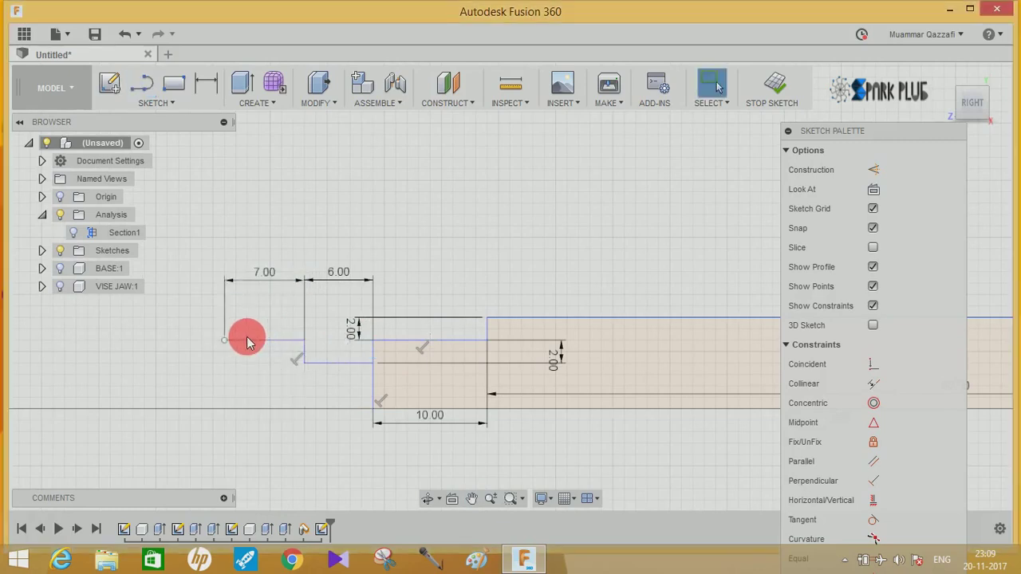
middle_drag(247, 341, 269, 358)
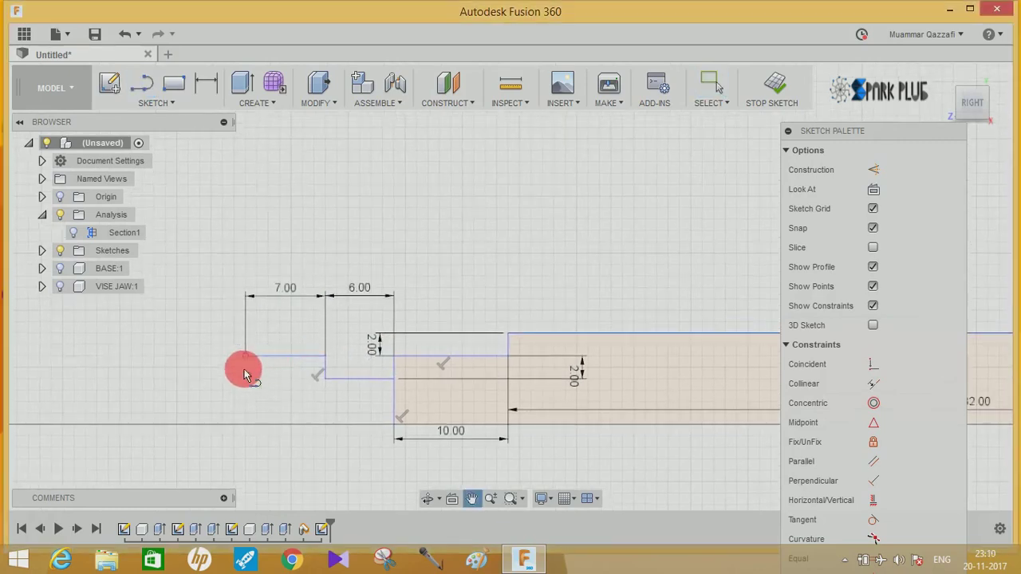
- Close the profile with a line down to the axis and frame the whole shaft outline
key(l)
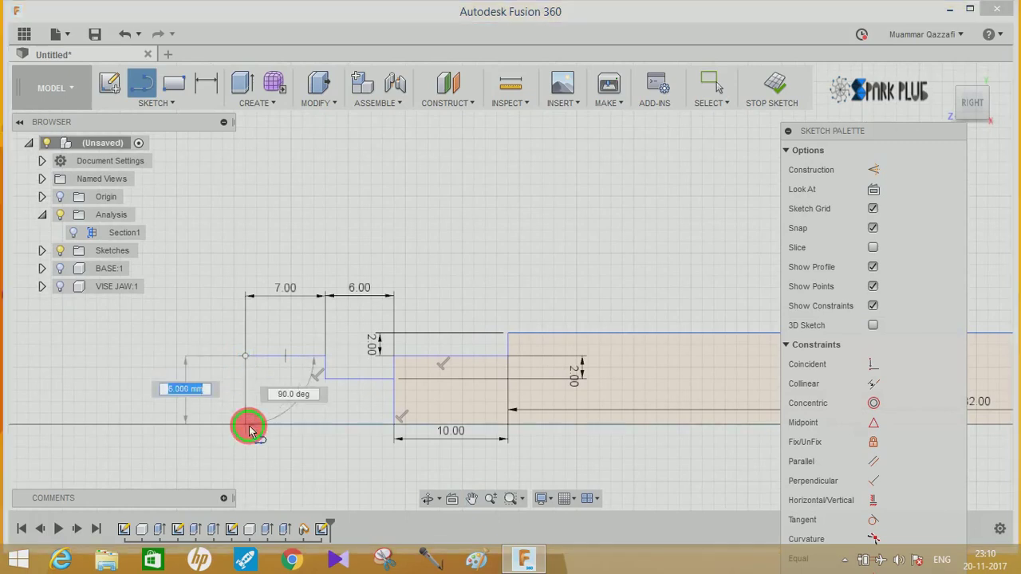
click(246, 424)
scroll(249, 431, down, 2)
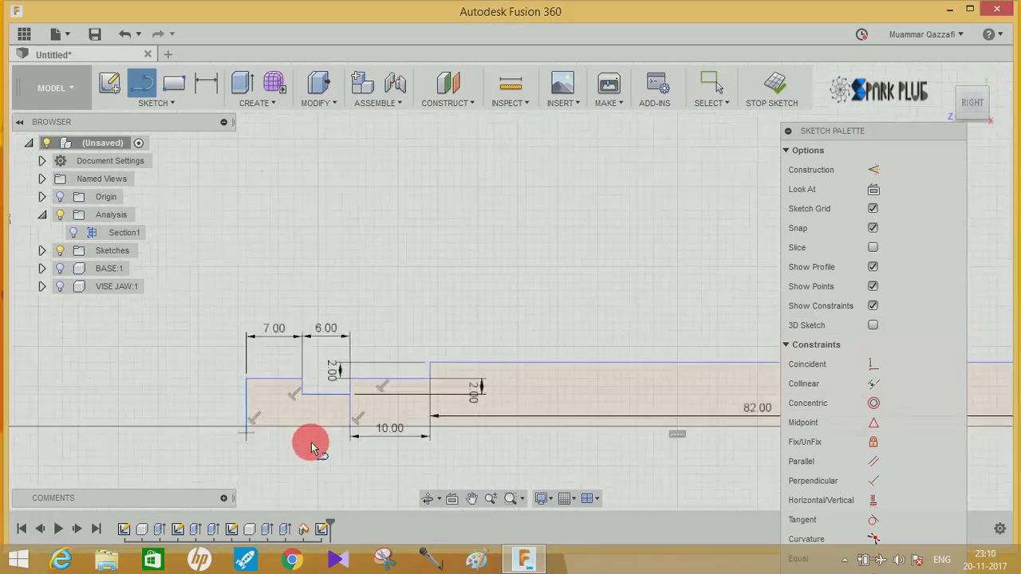
scroll(319, 437, down, 2)
middle_drag(341, 438, 200, 353)
scroll(322, 386, down, 1)
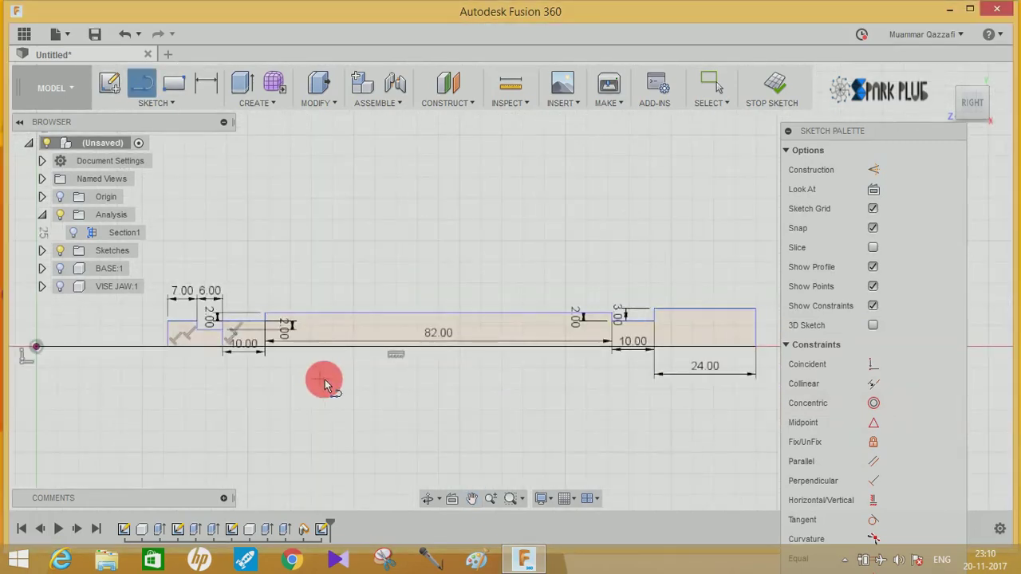
mouse_move(378, 383)
middle_down()
mouse_move(401, 389)
mouse_move(338, 380)
middle_up()
- Revolve the small left and large shaft profiles 360° around the axis line as a New Component
click(263, 106)
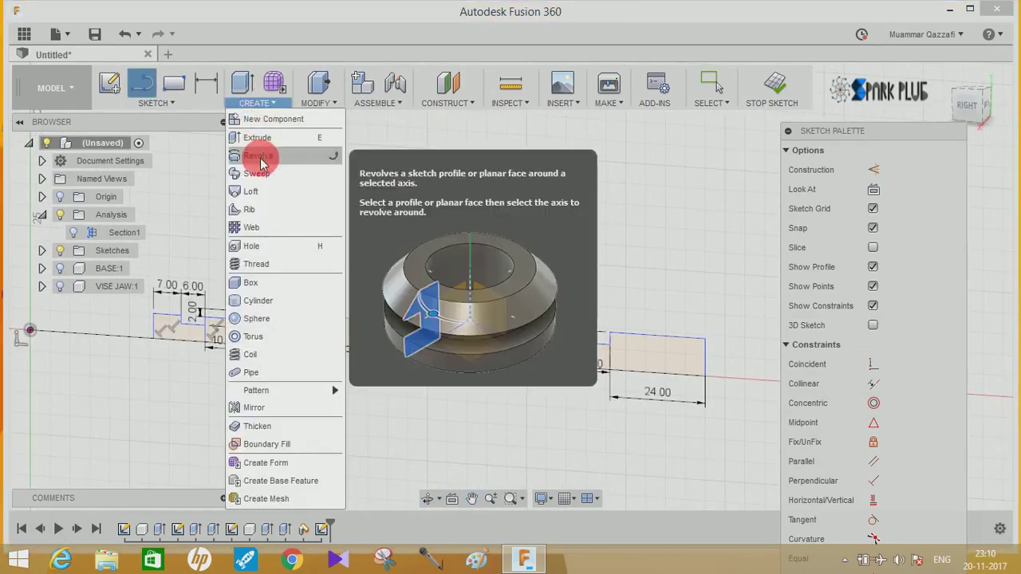
click(262, 155)
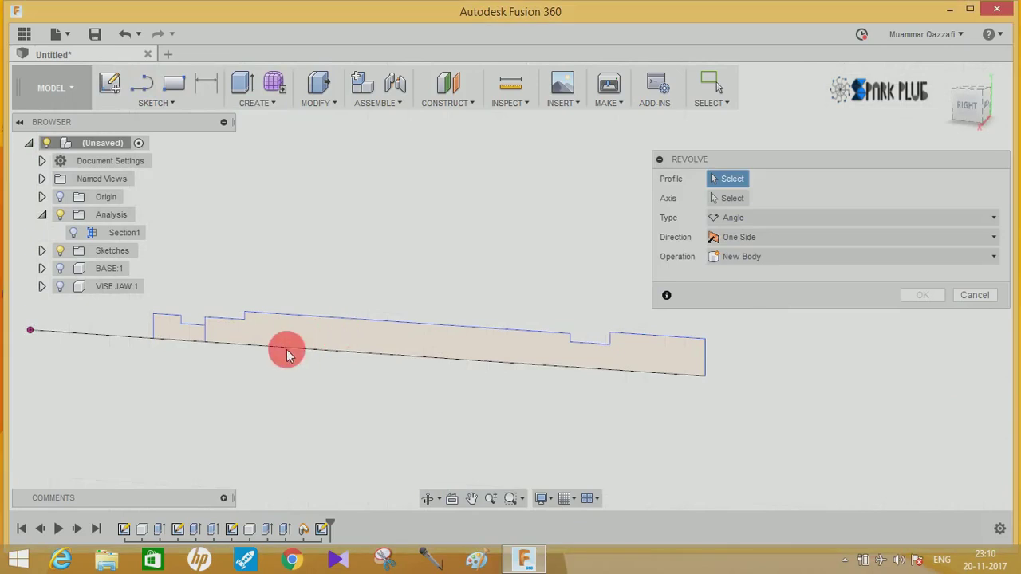
click(180, 329)
click(435, 344)
click(714, 199)
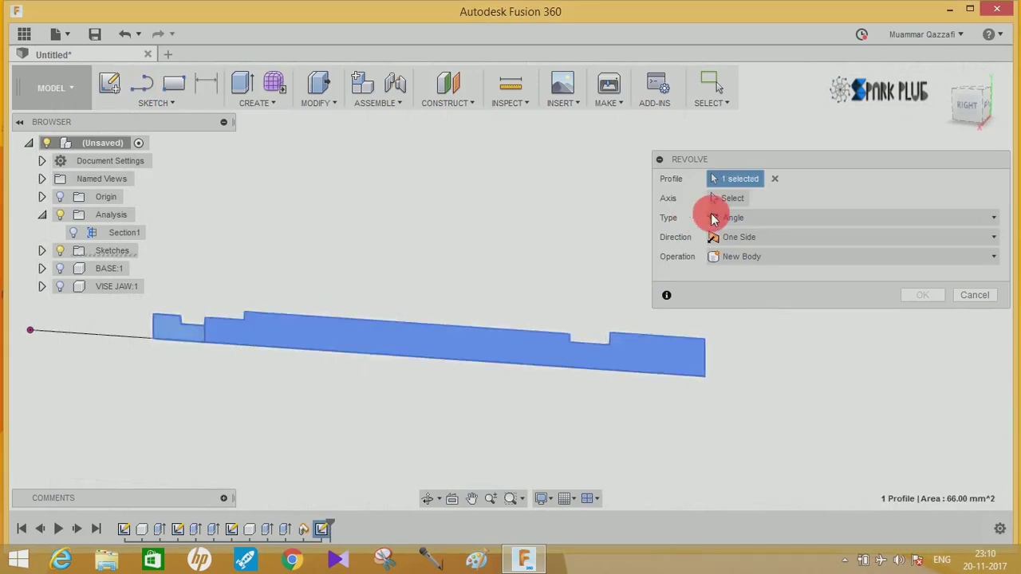
click(398, 357)
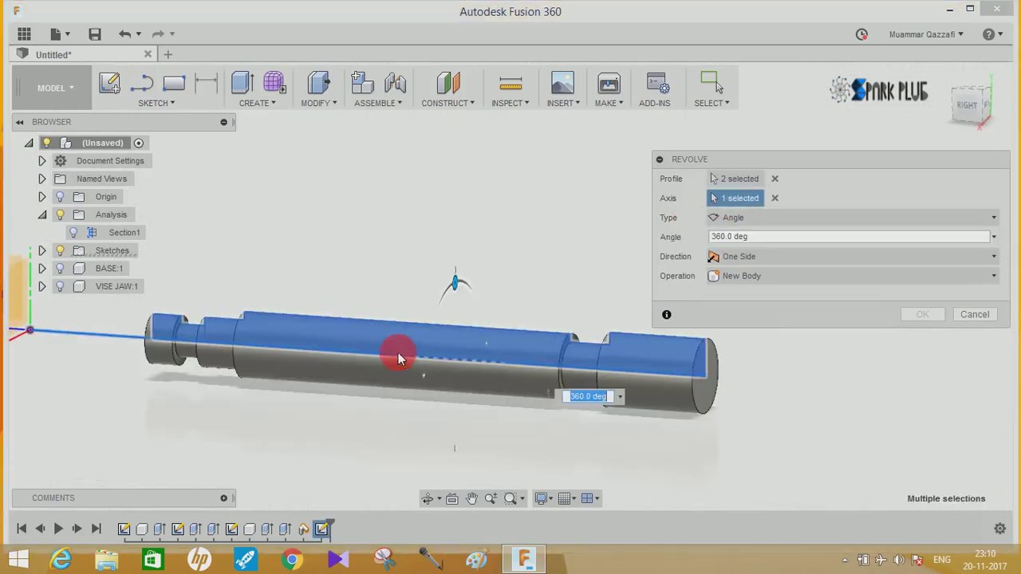
click(830, 277)
click(740, 367)
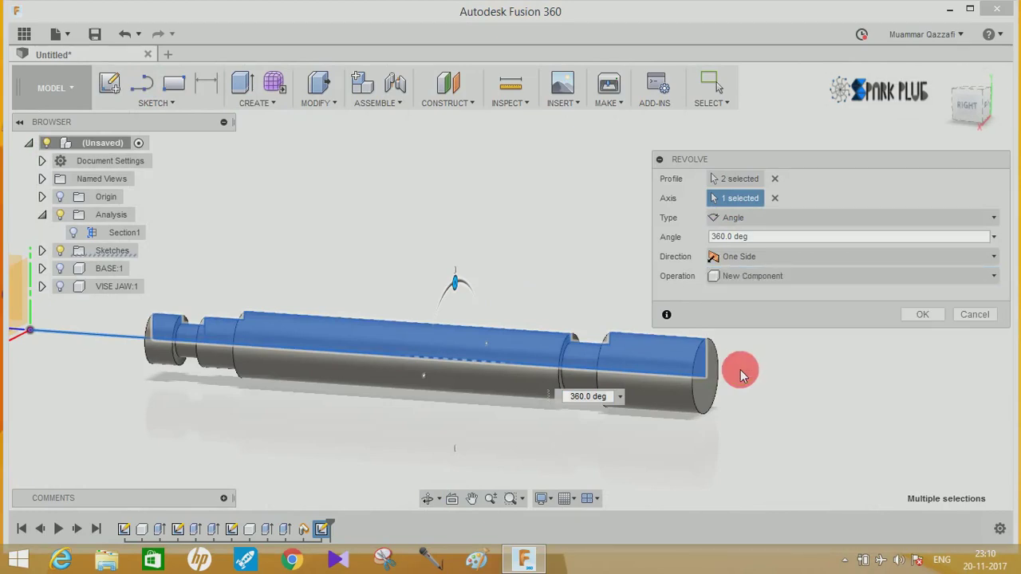
- Finish the revolve as a new component and rename it JAW SCREW
click(923, 315)
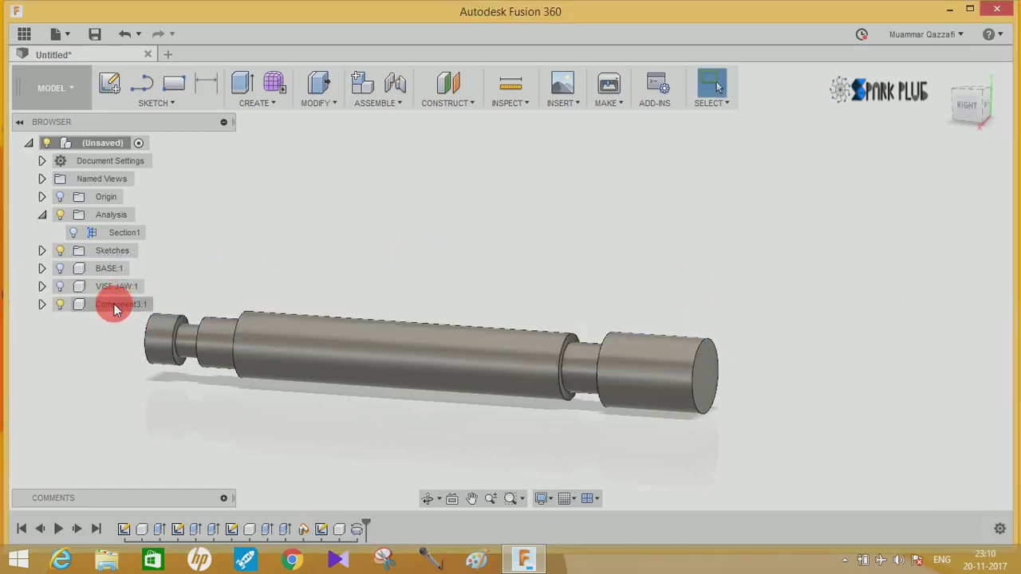
click(113, 307)
double_click(118, 309)
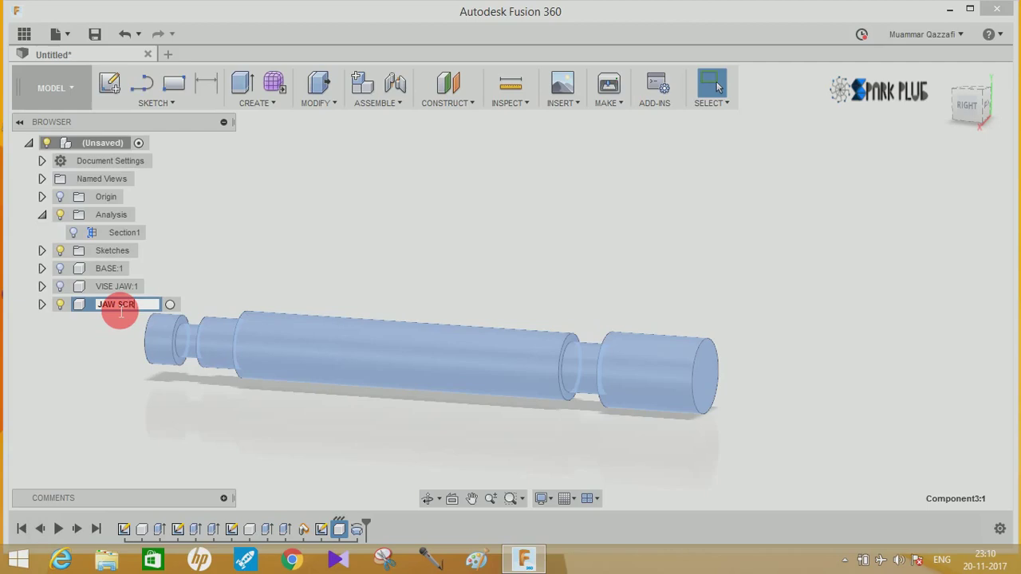
click(456, 266)
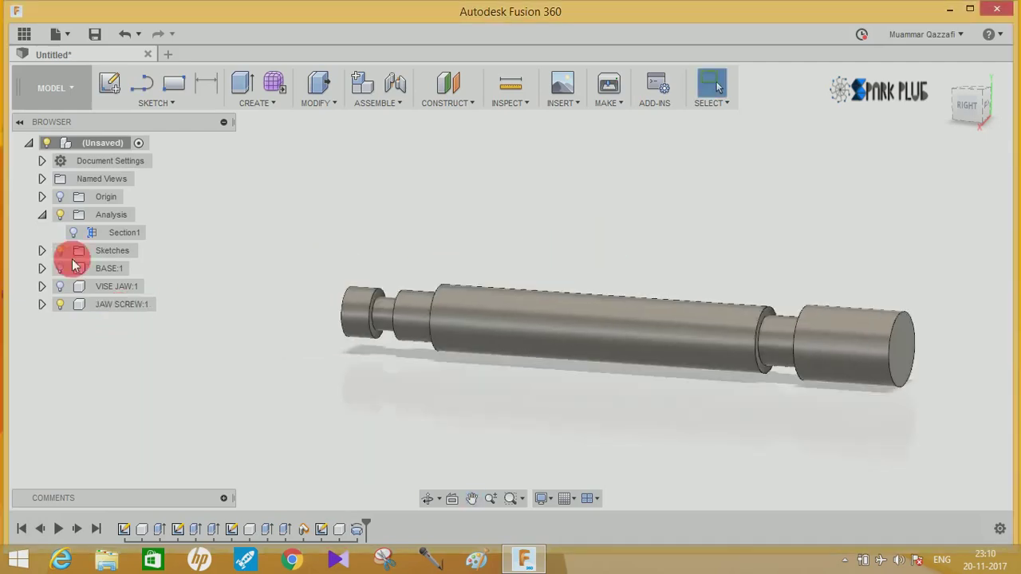
- Show BASE and VISE JAW again and view all three parts from a lower three-quarter angle
click(60, 268)
scroll(400, 290, up, 3)
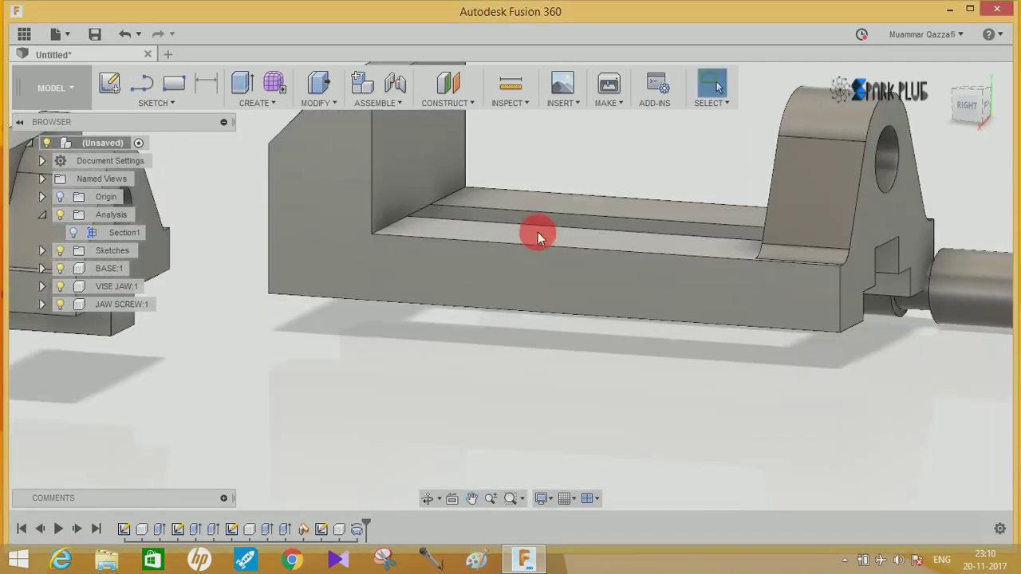
mouse_move(538, 232)
shift+middle_down()
mouse_move(514, 267)
mouse_move(467, 292)
mouse_move(900, 348)
mouse_move(772, 248)
shift+middle_up()
mouse_move(772, 248)
mouse_down()
mouse_move(692, 257)
mouse_move(560, 184)
mouse_move(922, 289)
mouse_move(843, 283)
mouse_move(877, 199)
mouse_move(862, 257)
mouse_up()
scroll(862, 258, down, 3)
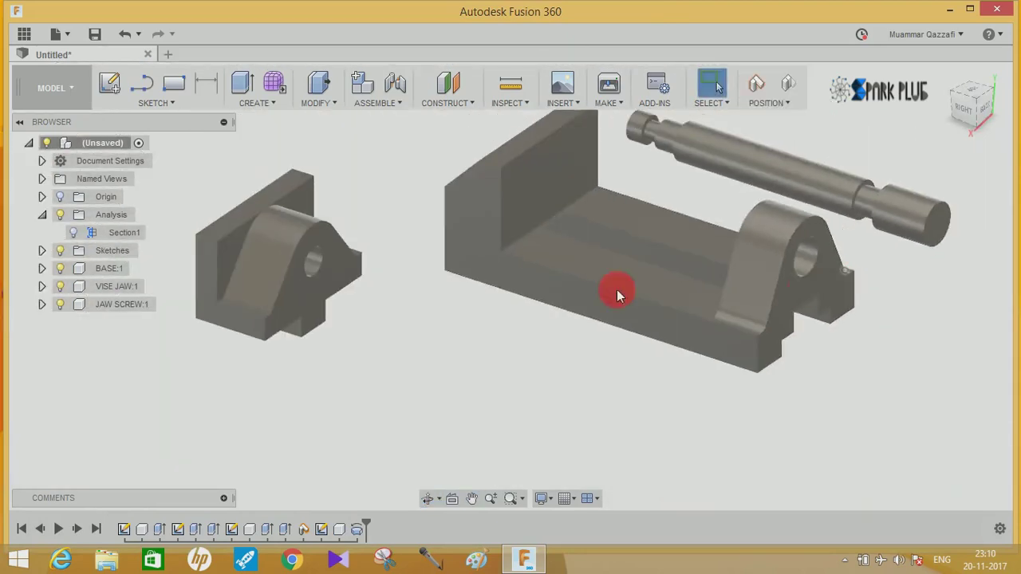
mouse_move(399, 278)
shift+middle_down()
mouse_move(519, 301)
mouse_move(477, 337)
shift+middle_up()
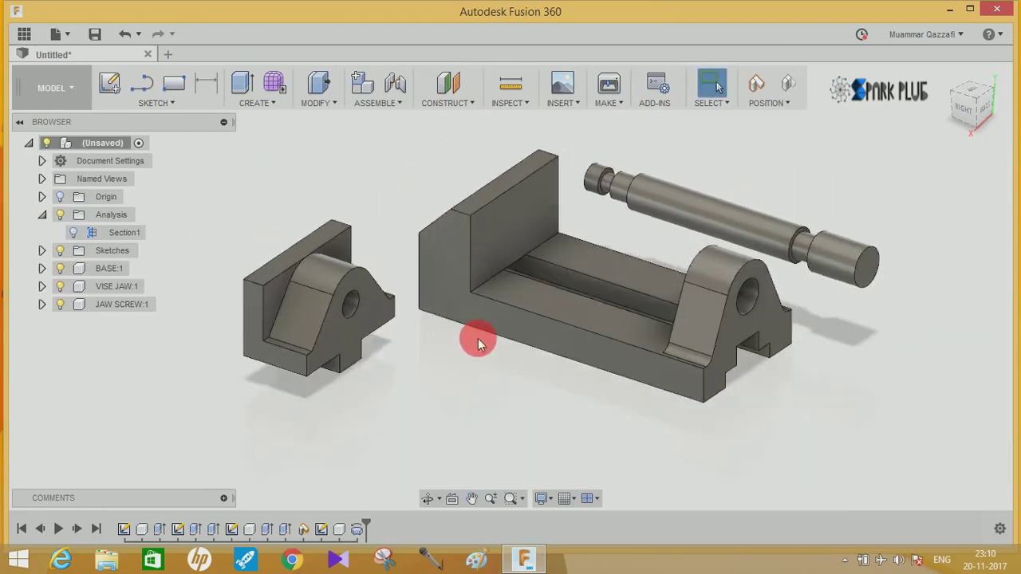
middle_drag(545, 356, 473, 373)
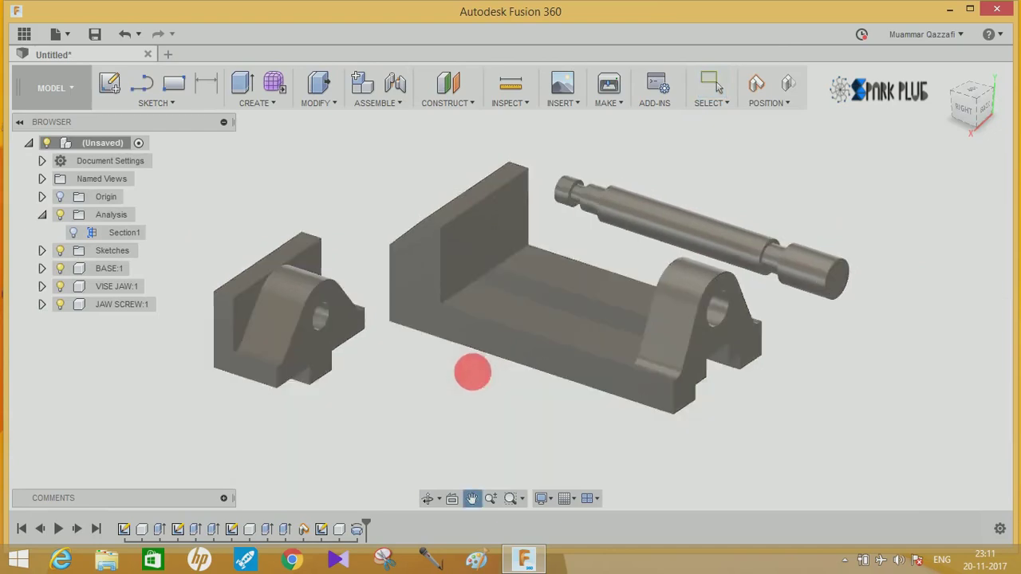
- Start a joint between the vise jaw and the base edge, with type Slider
click(373, 101)
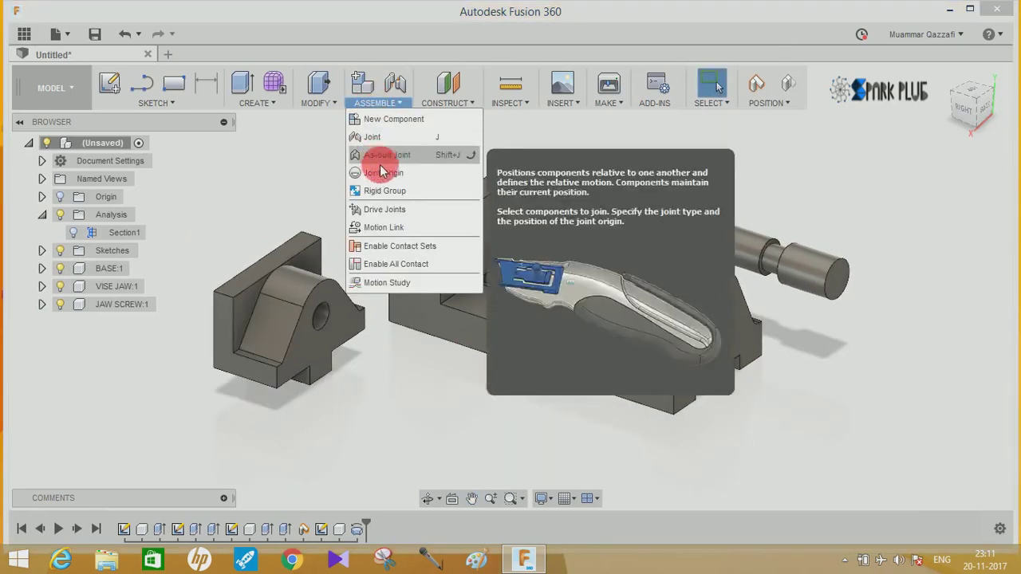
click(380, 163)
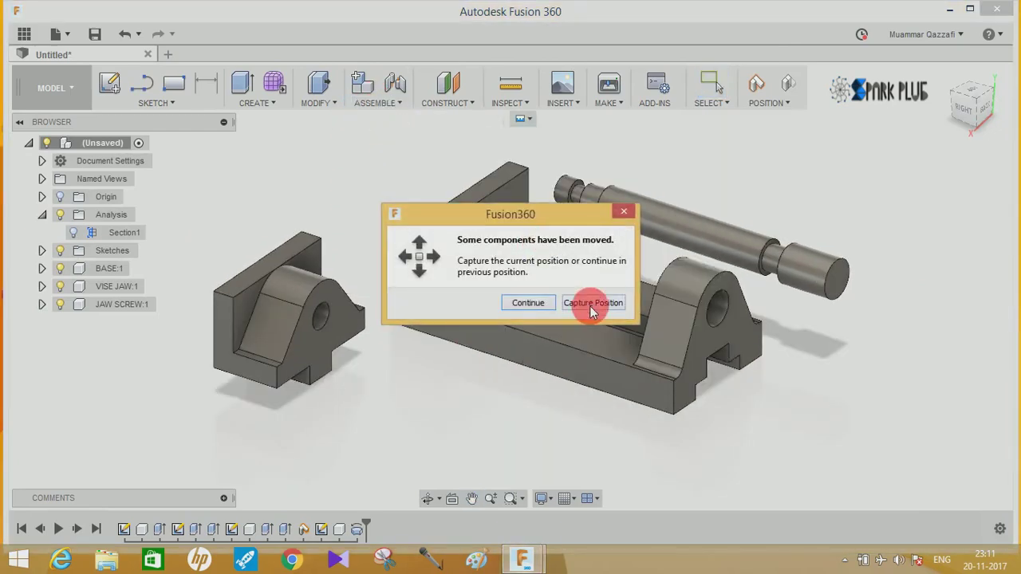
click(594, 303)
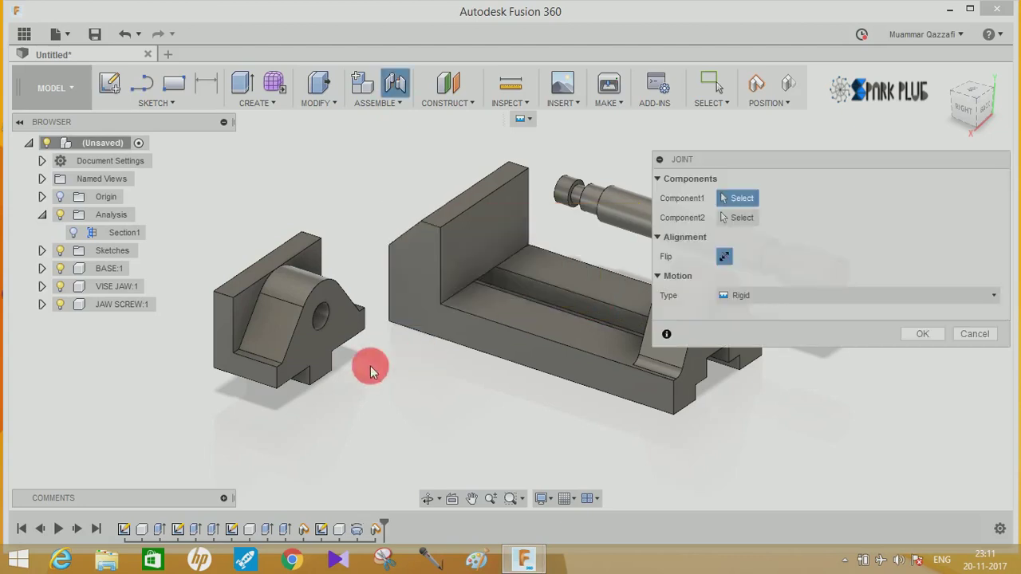
click(255, 389)
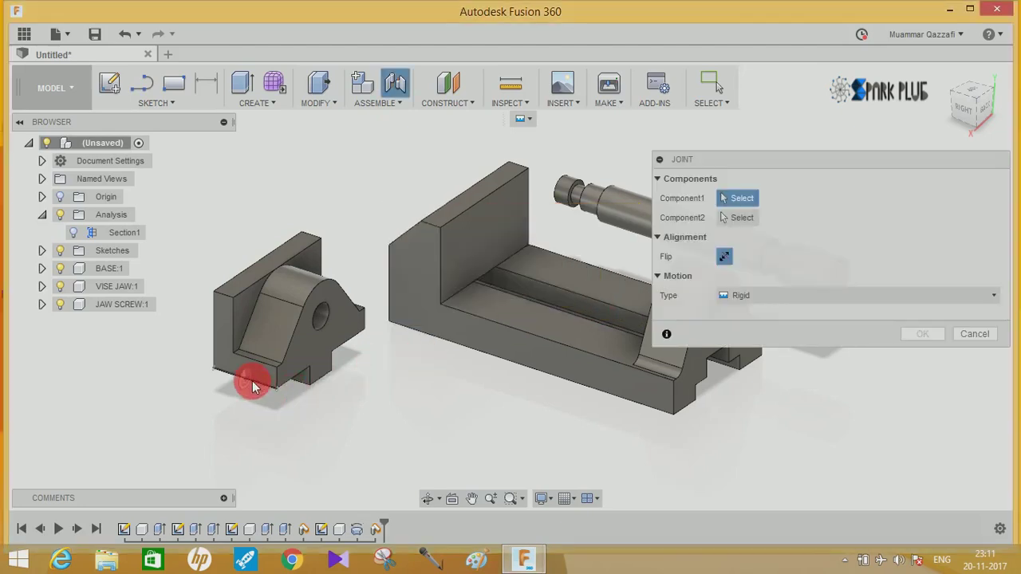
click(252, 386)
click(504, 329)
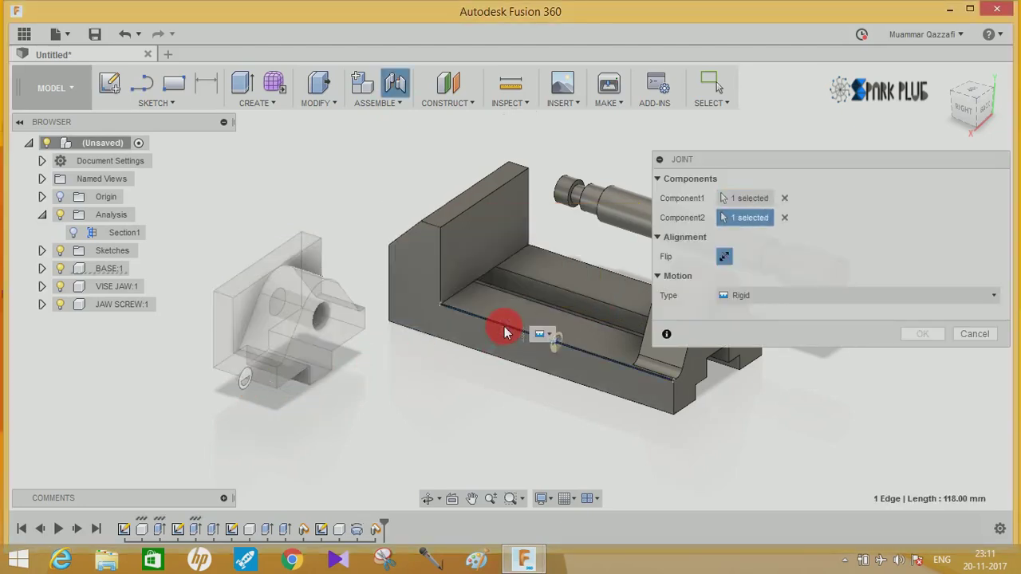
click(748, 295)
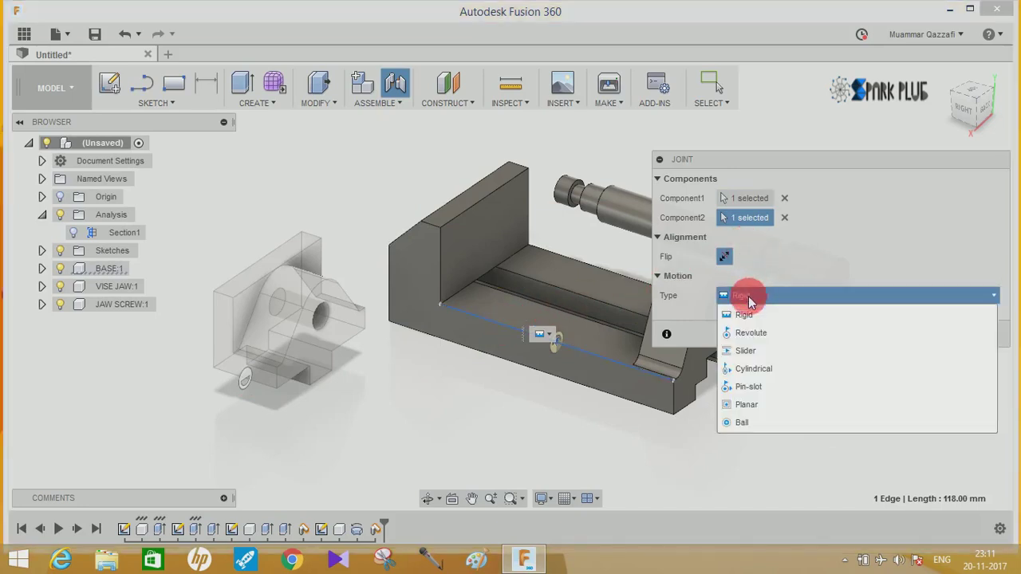
click(746, 351)
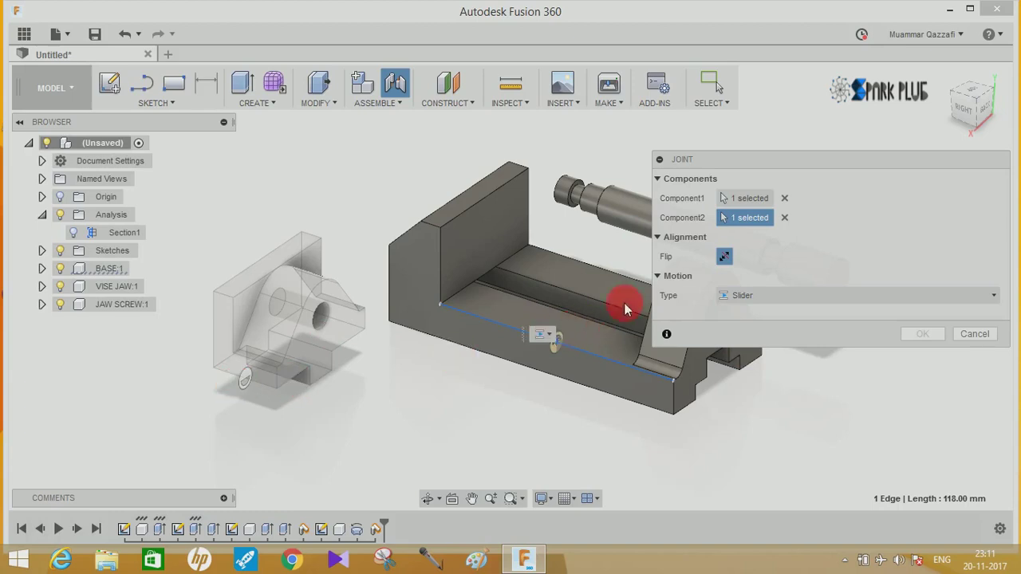
- Reselect the matching jaw and base joint points and finish the slider at 60 mm offset
click(786, 199)
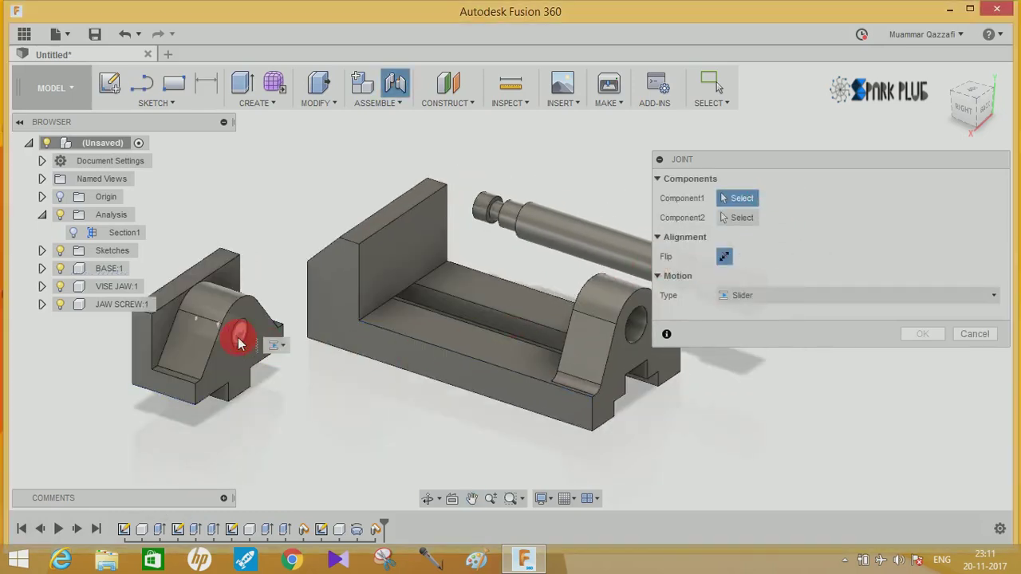
click(635, 330)
click(636, 330)
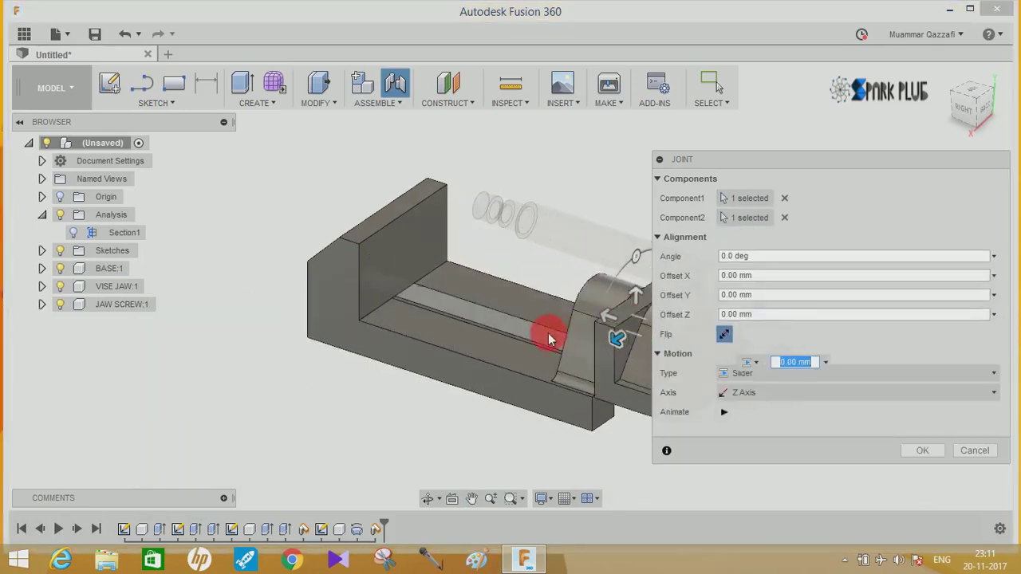
mouse_move(548, 333)
middle_down()
mouse_move(513, 355)
mouse_move(564, 324)
middle_up()
mouse_move(563, 324)
mouse_down()
mouse_move(517, 365)
mouse_move(468, 296)
mouse_move(472, 311)
mouse_move(451, 291)
mouse_up()
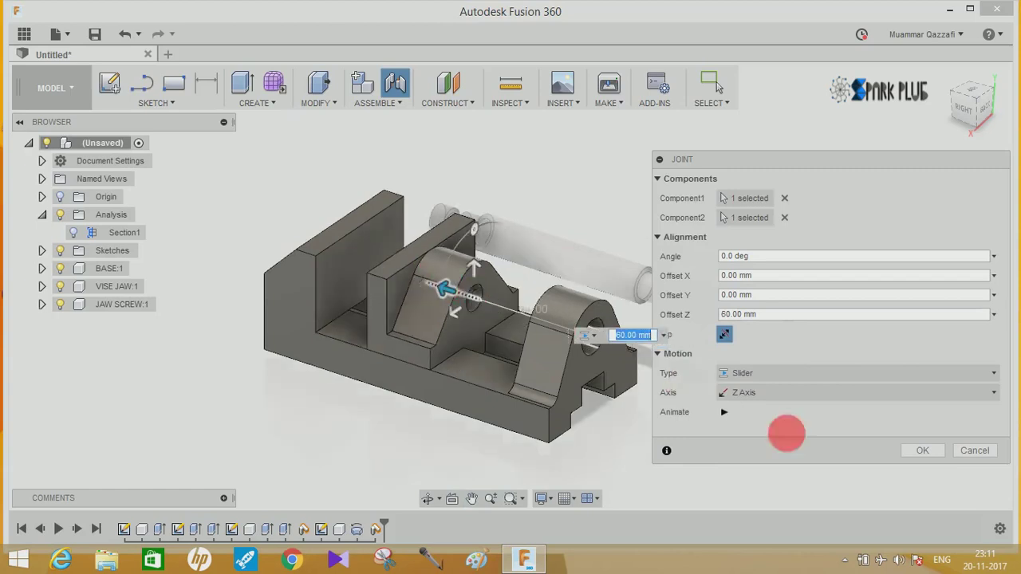
click(922, 451)
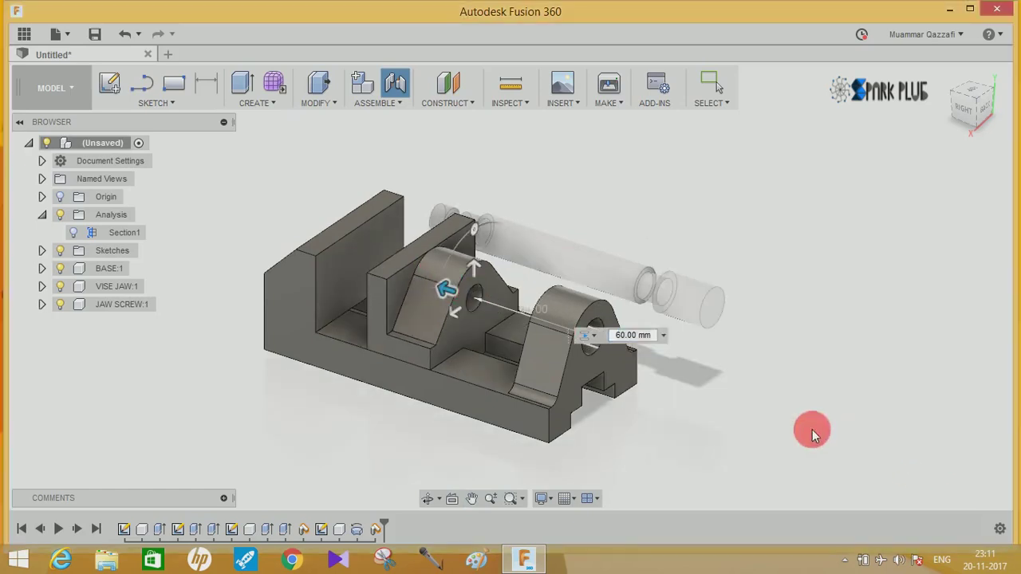
- Ground BASE:1 and drag the vise jaw to check it slides along the base
click(317, 351)
right_click(102, 290)
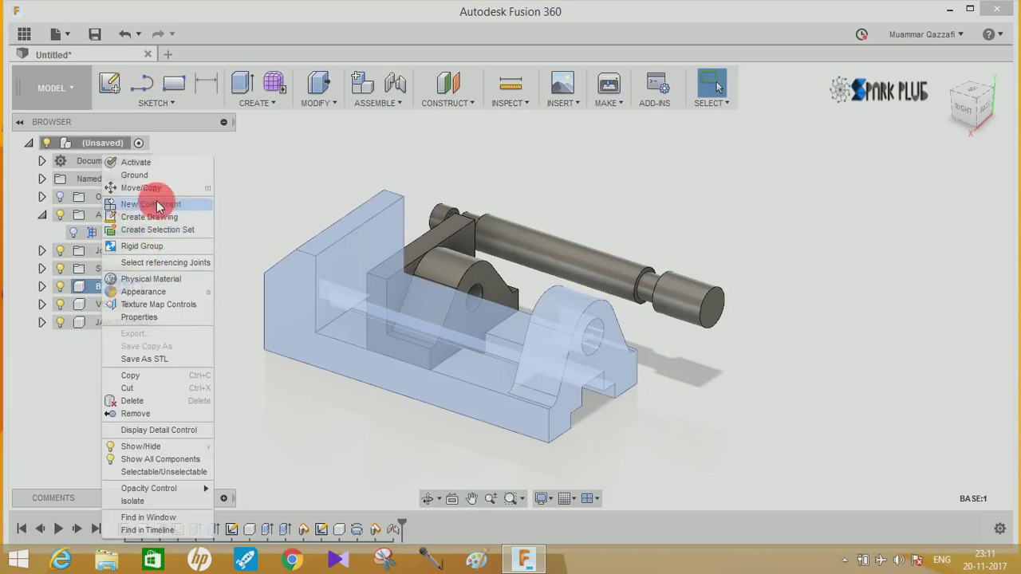
key(Escape)
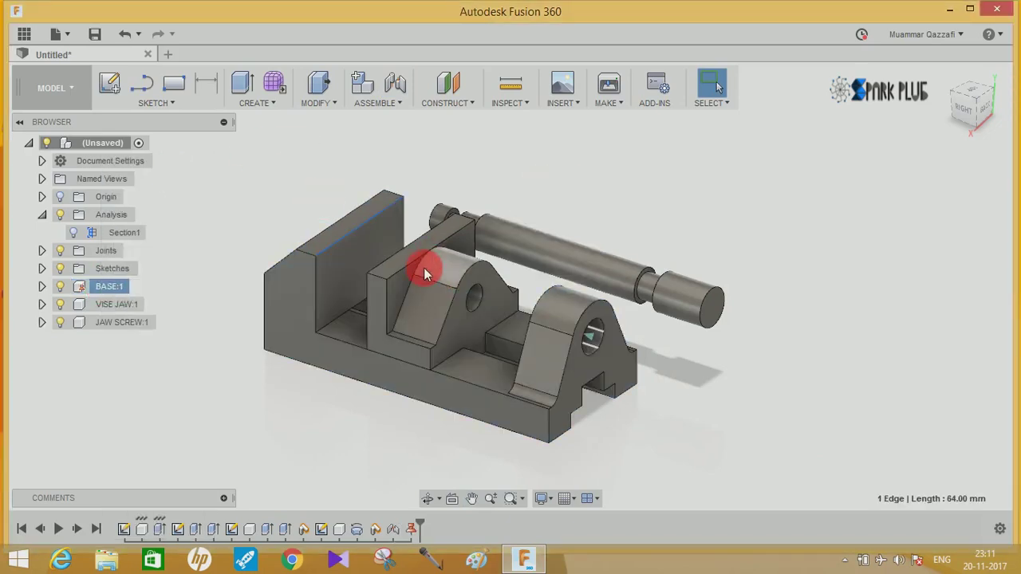
mouse_move(295, 237)
mouse_down()
mouse_move(444, 321)
mouse_move(390, 327)
mouse_move(331, 311)
mouse_move(512, 319)
mouse_up()
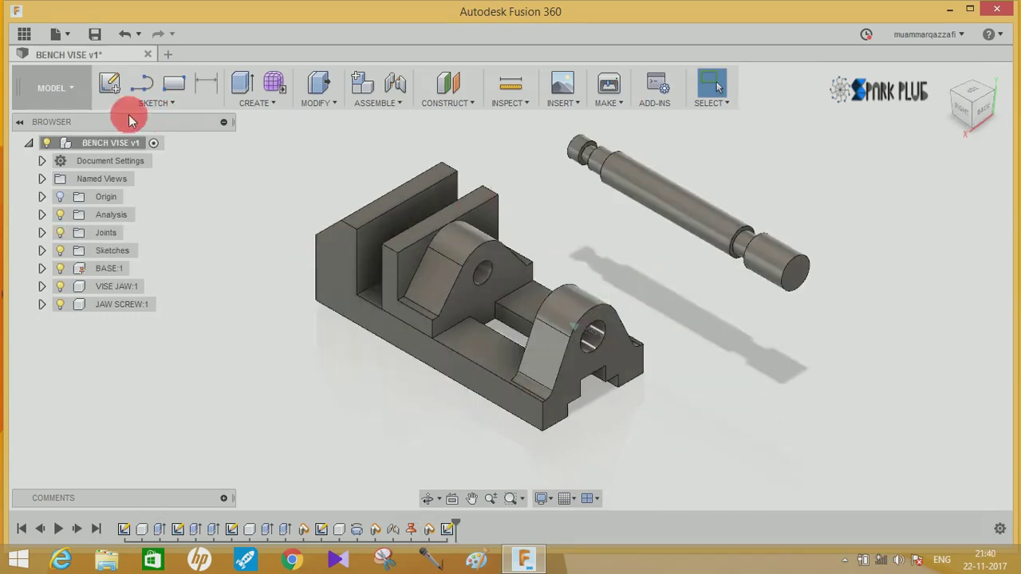
- Hide JAW SCREW, VISE JAW and BASE, then sketch a horizontal axis line from the origin on the side plane
click(109, 83)
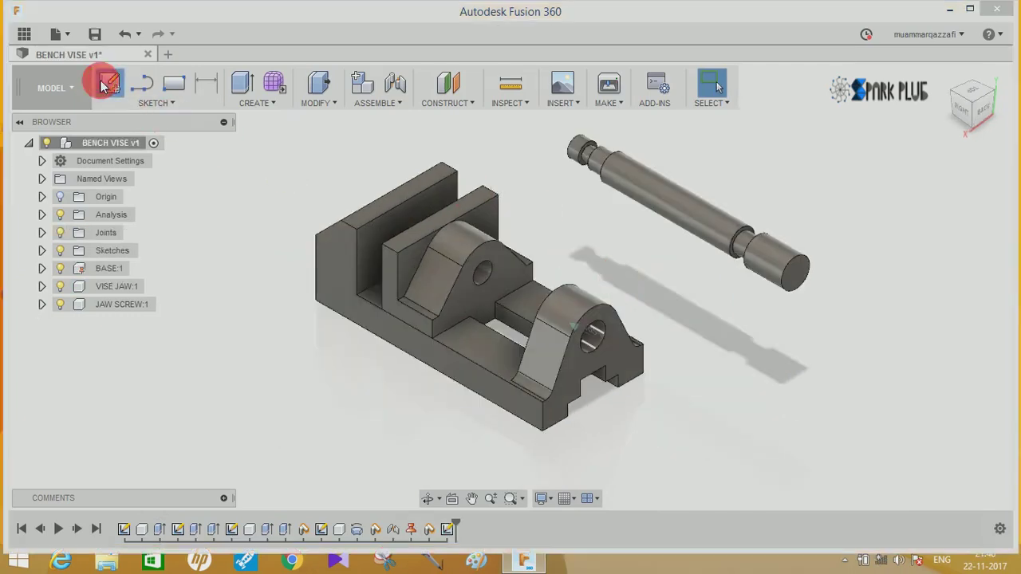
click(60, 303)
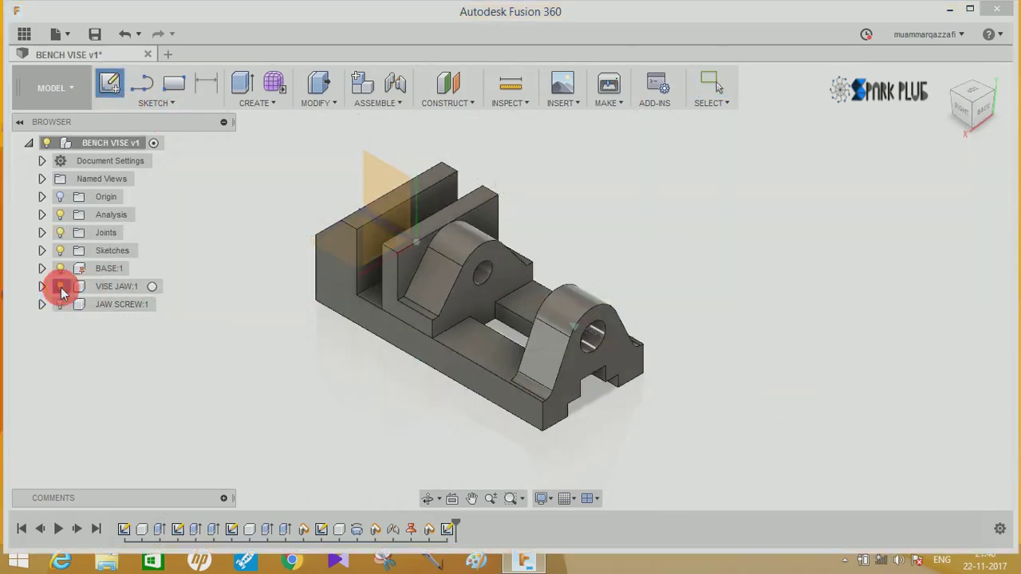
click(60, 286)
click(60, 268)
click(382, 177)
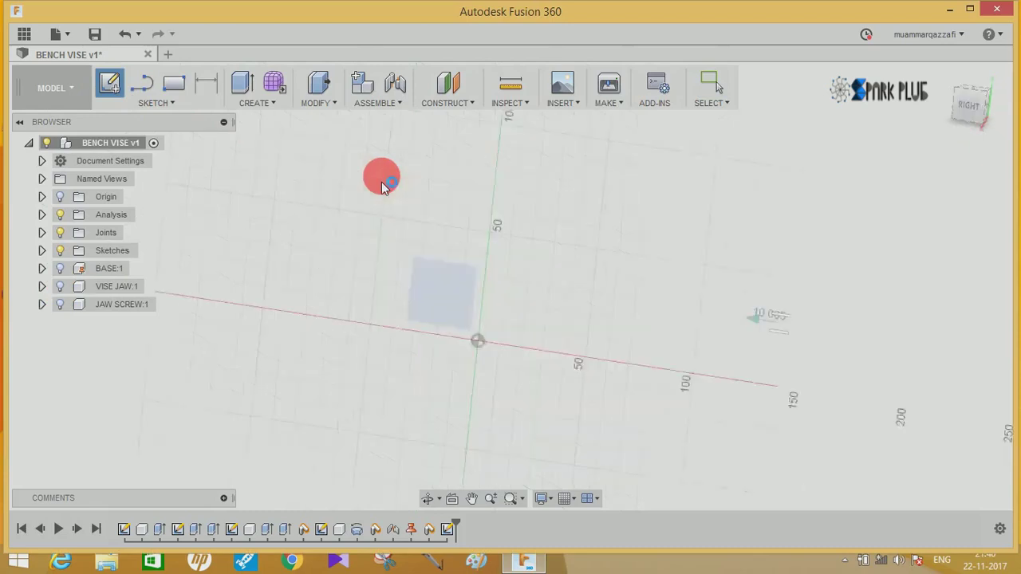
middle_drag(385, 172, 182, 209)
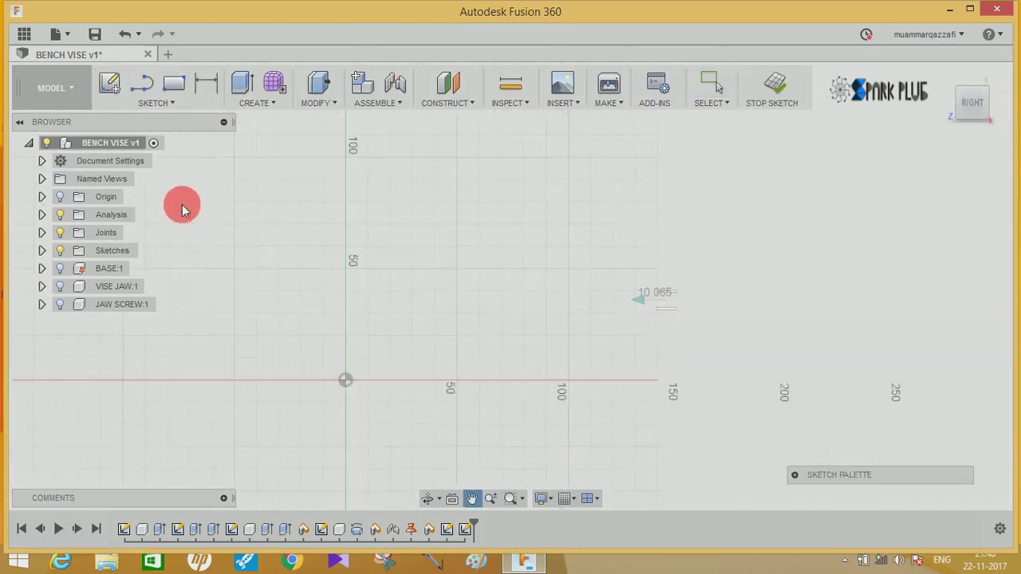
click(348, 382)
click(677, 386)
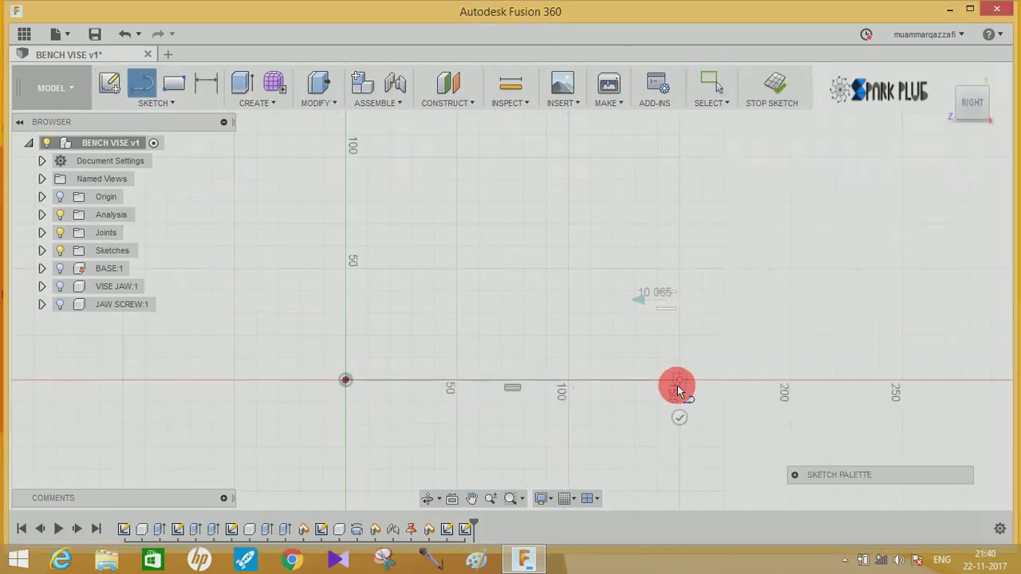
- Draw a 2 mm vertical step followed by a 10 mm horizontal line
scroll(656, 435, up, 2)
scroll(658, 410, up, 1)
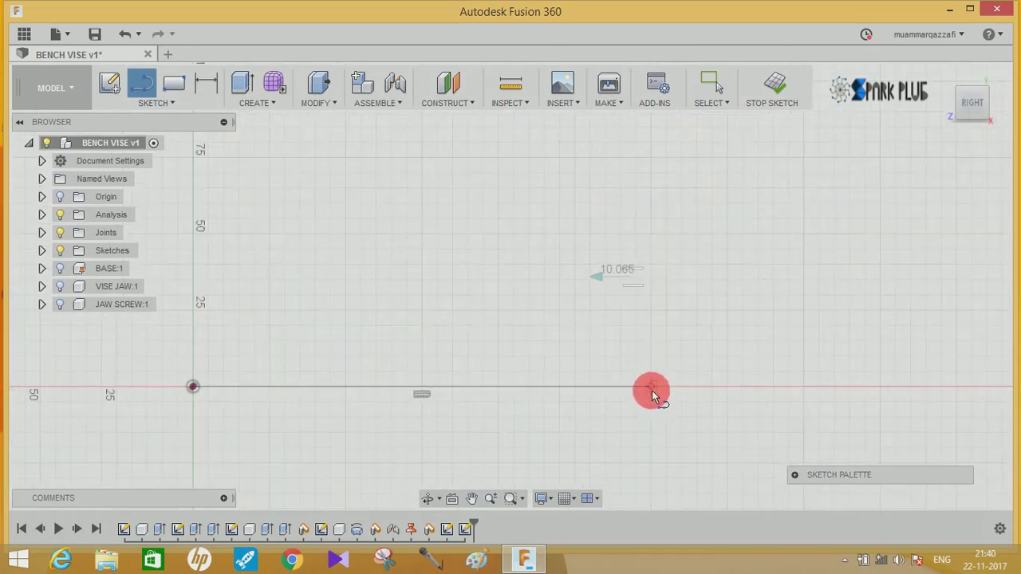
click(652, 390)
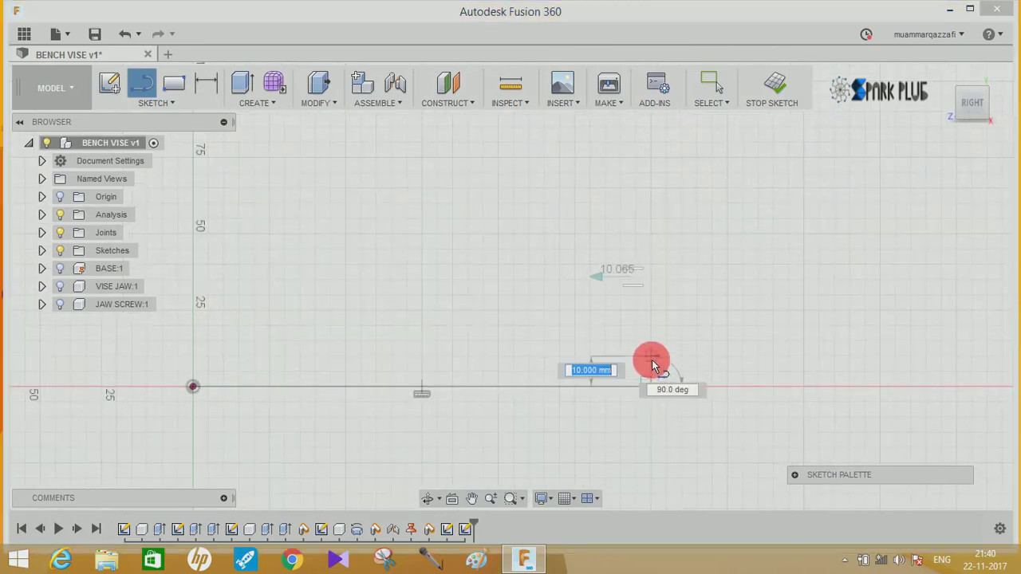
key(Return)
key(Escape)
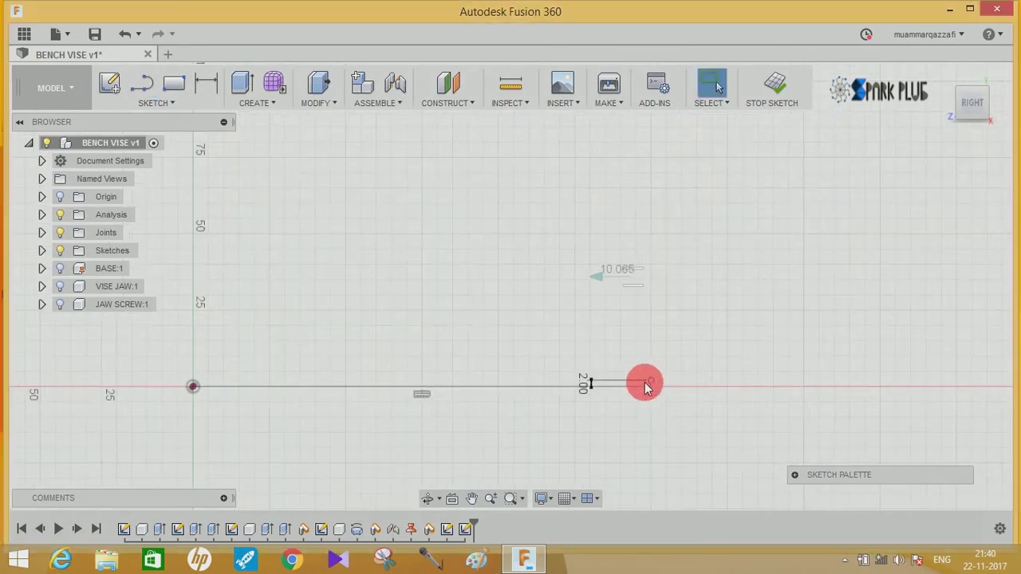
scroll(650, 383, up, 3)
scroll(630, 423, up, 2)
key(l)
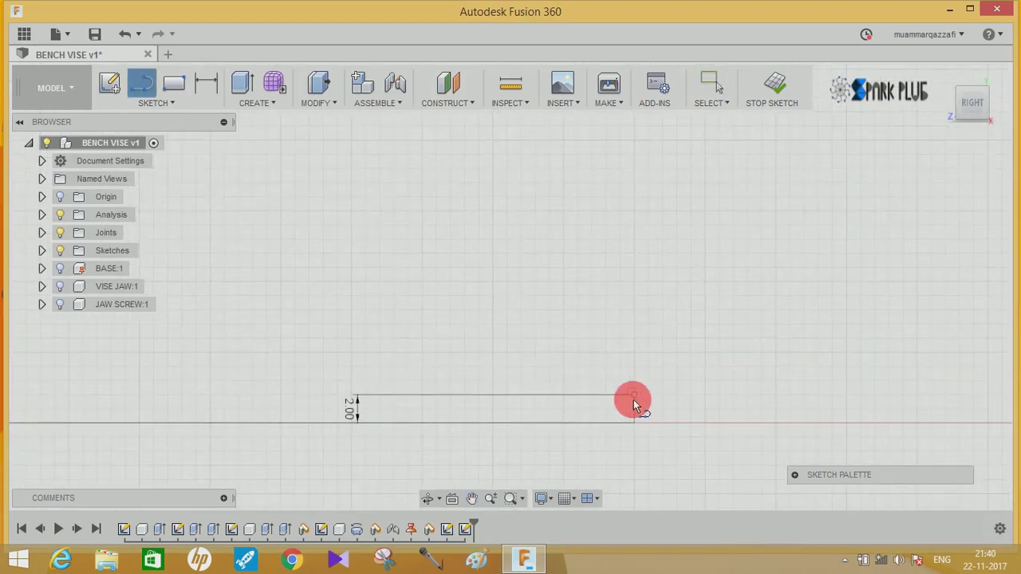
click(634, 397)
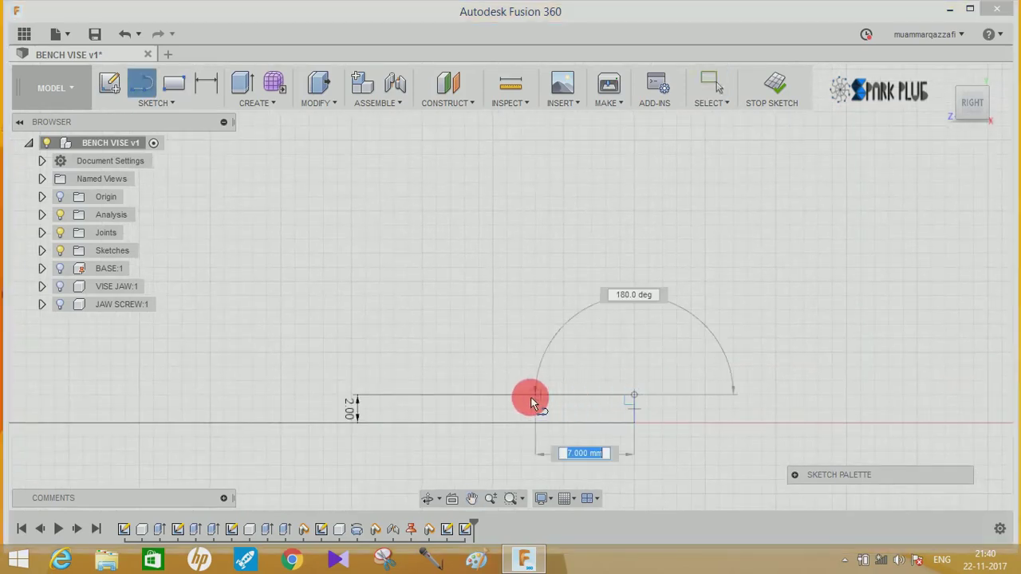
text(10)
key(Tab)
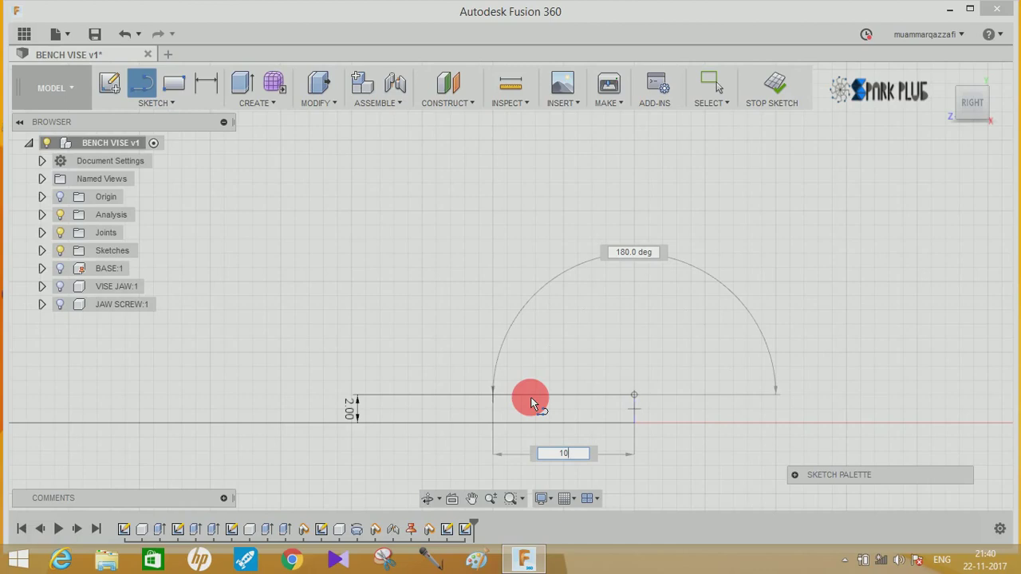
key(Return)
key(Escape)
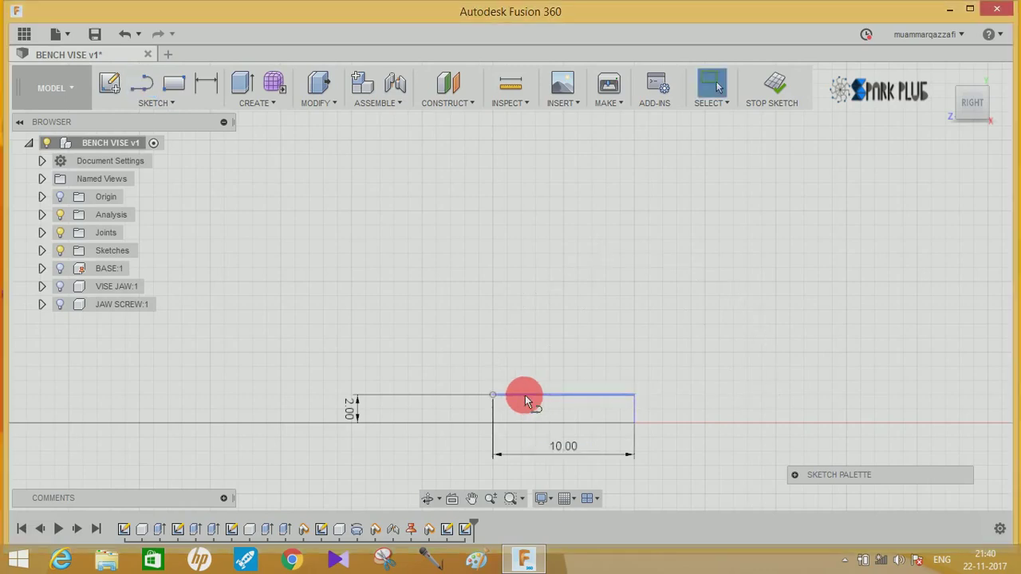
- Add a 1 mm vertical step and the long 104 mm horizontal line
key(l)
click(494, 395)
text(1)
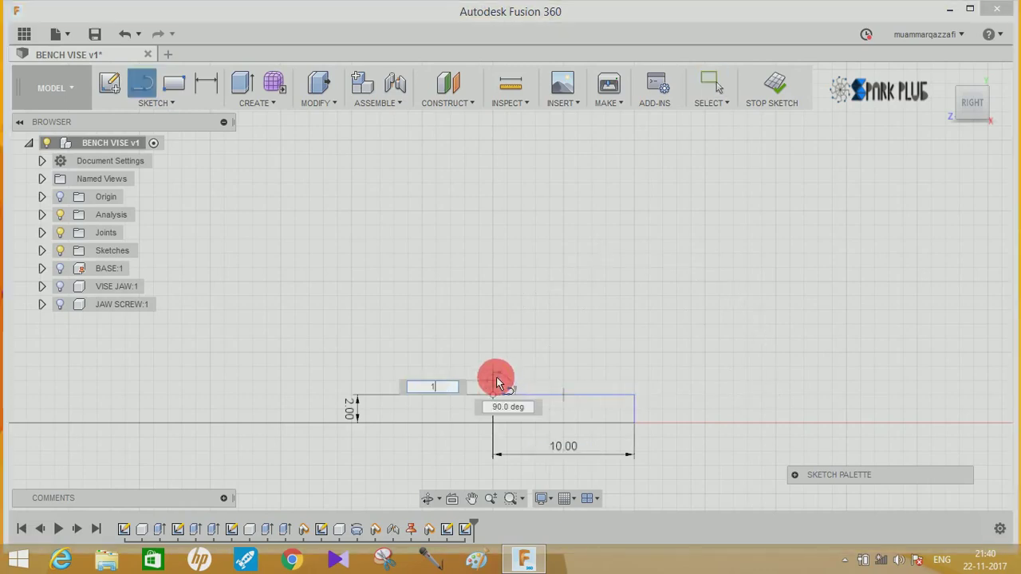
key(Return)
key(Escape)
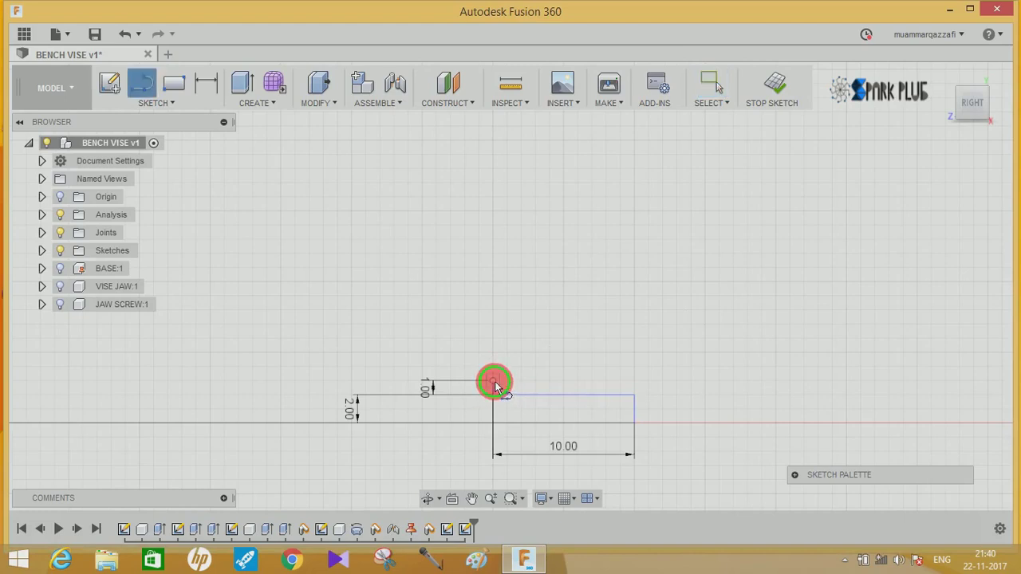
click(494, 382)
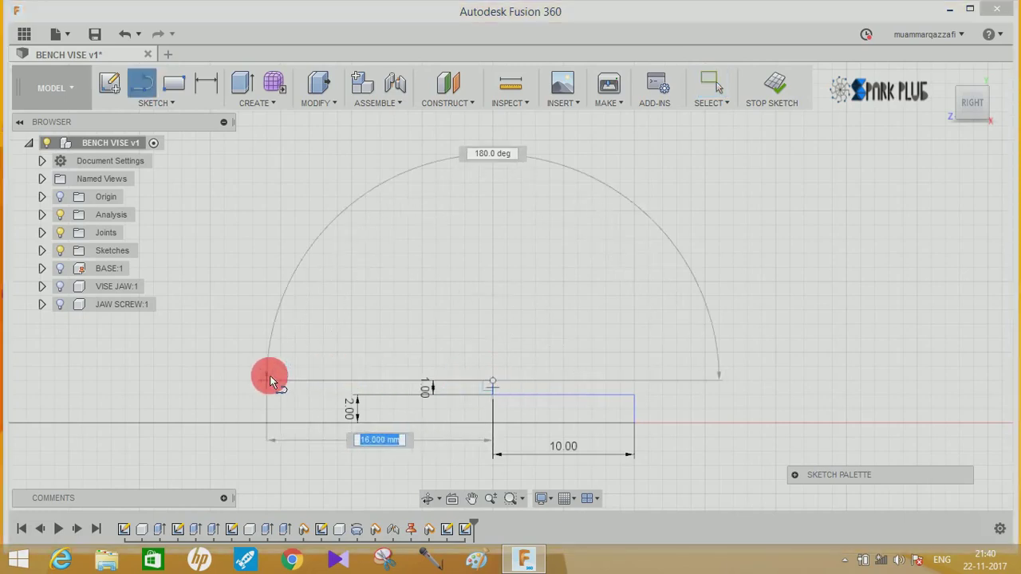
text(10)
key(Tab)
key(Return)
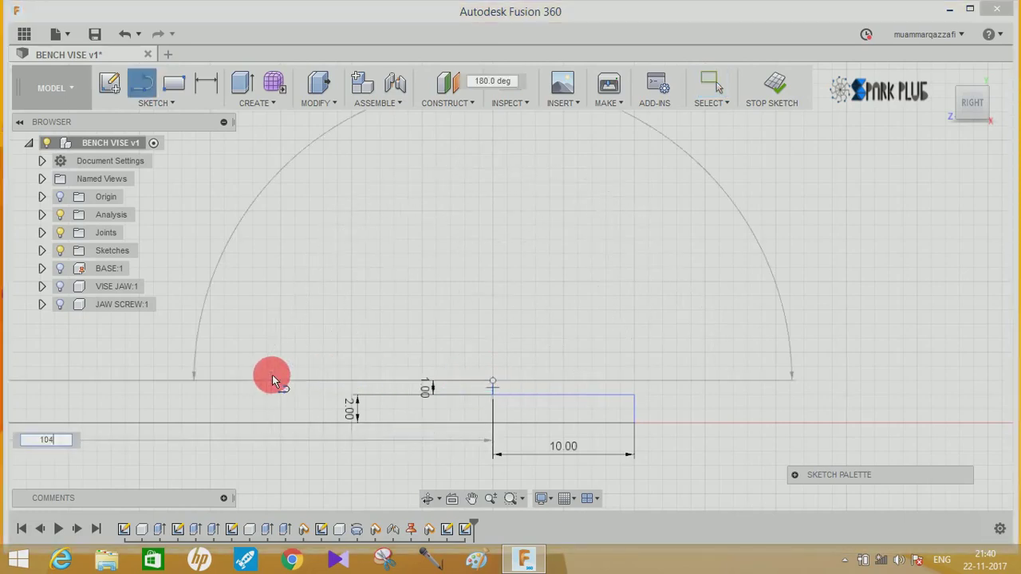
key(Escape)
scroll(323, 372, down, 3)
middle_drag(588, 369, 673, 388)
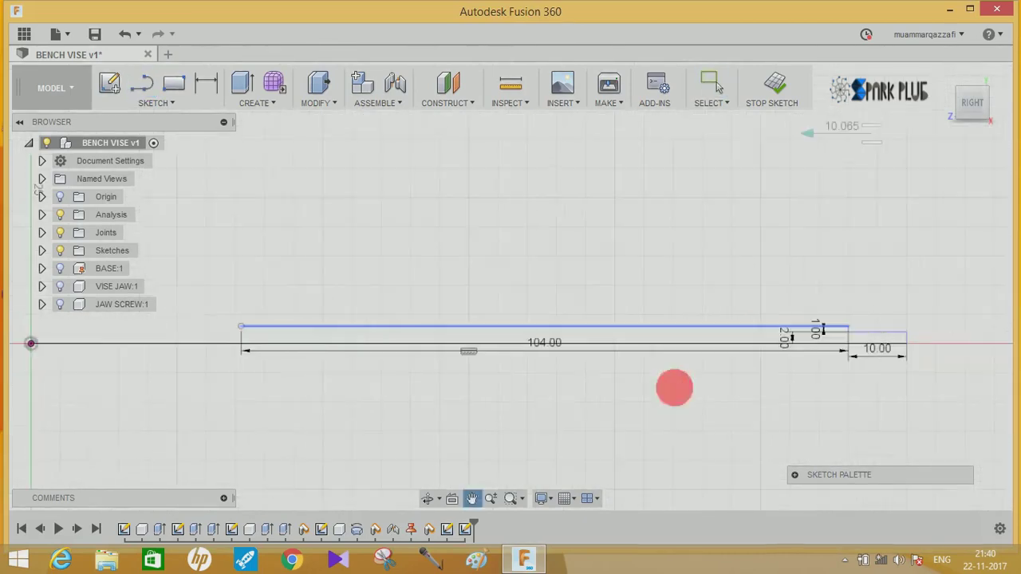
mouse_move(585, 429)
middle_down()
mouse_move(713, 455)
mouse_move(660, 408)
middle_up()
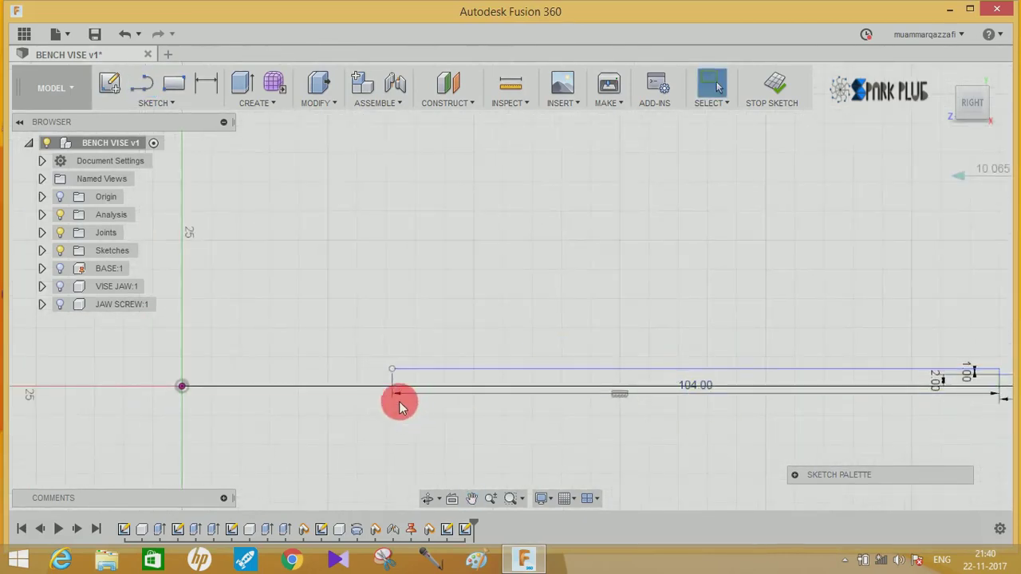
- Close the profile down to the centre axis and start a Revolve about the centre line
key(l)
scroll(398, 392, up, 2)
scroll(385, 360, up, 2)
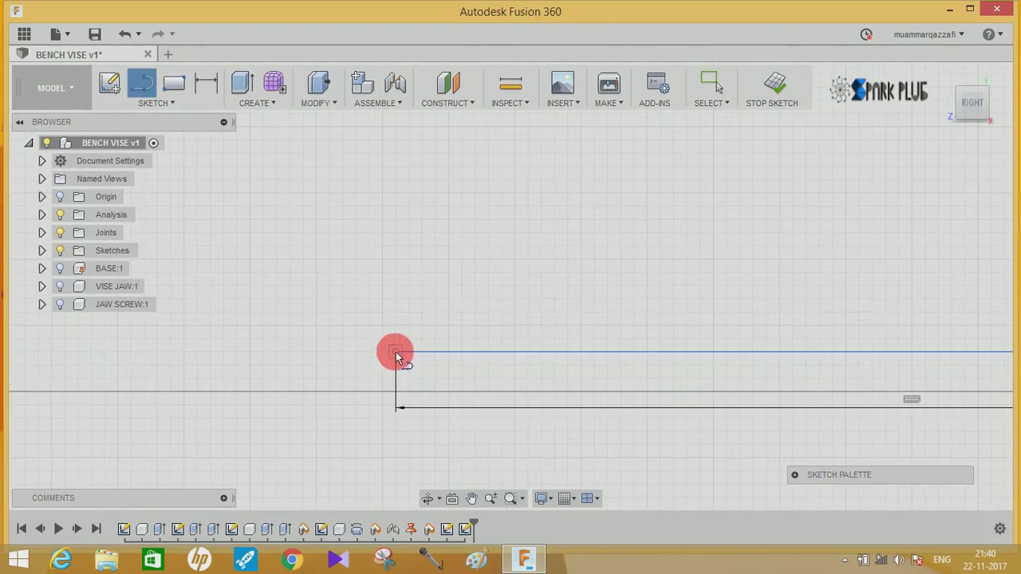
click(397, 353)
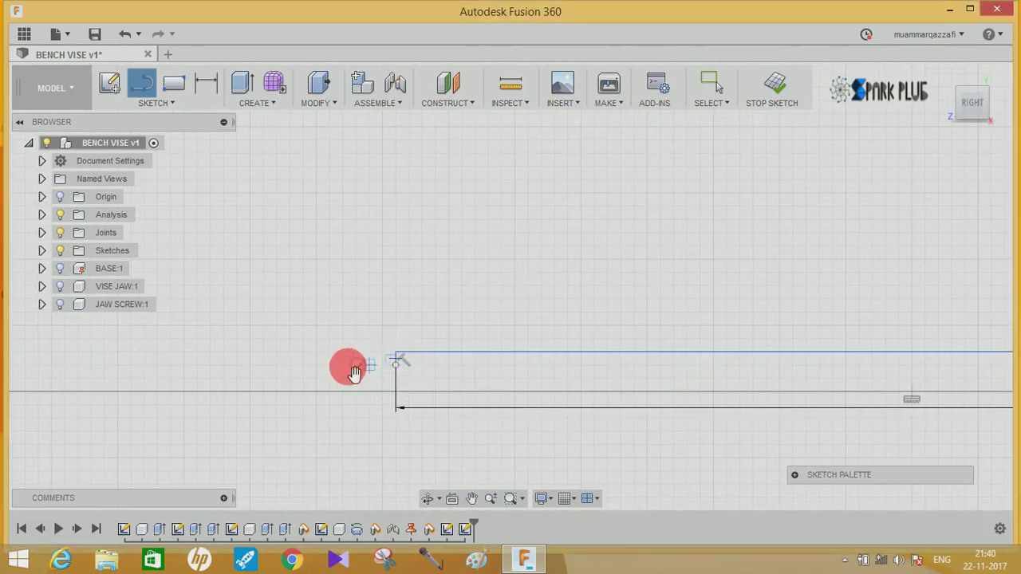
mouse_move(354, 372)
mouse_down()
mouse_move(259, 364)
mouse_move(266, 396)
mouse_up()
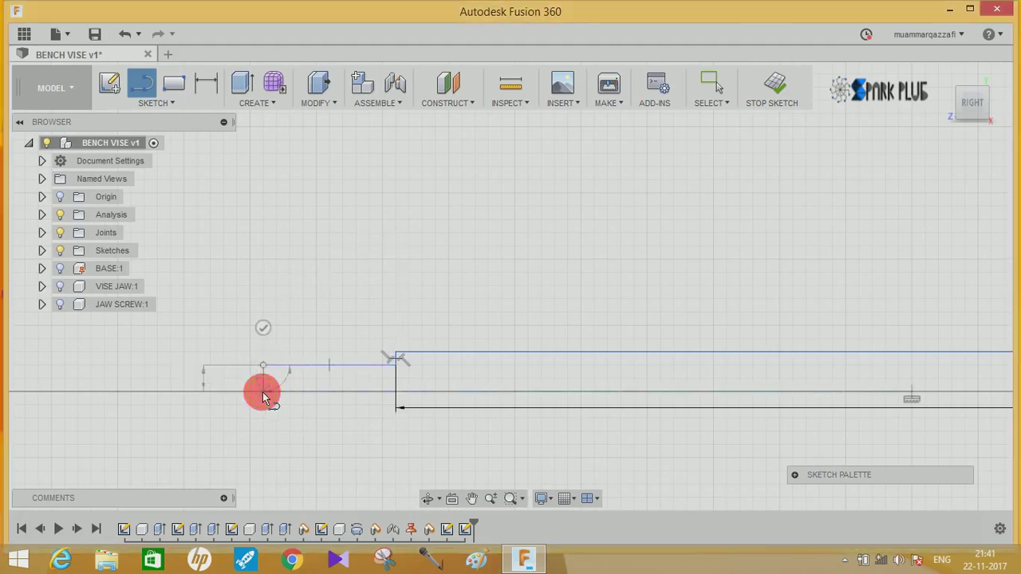
scroll(496, 398, down, 3)
scroll(540, 345, down, 1)
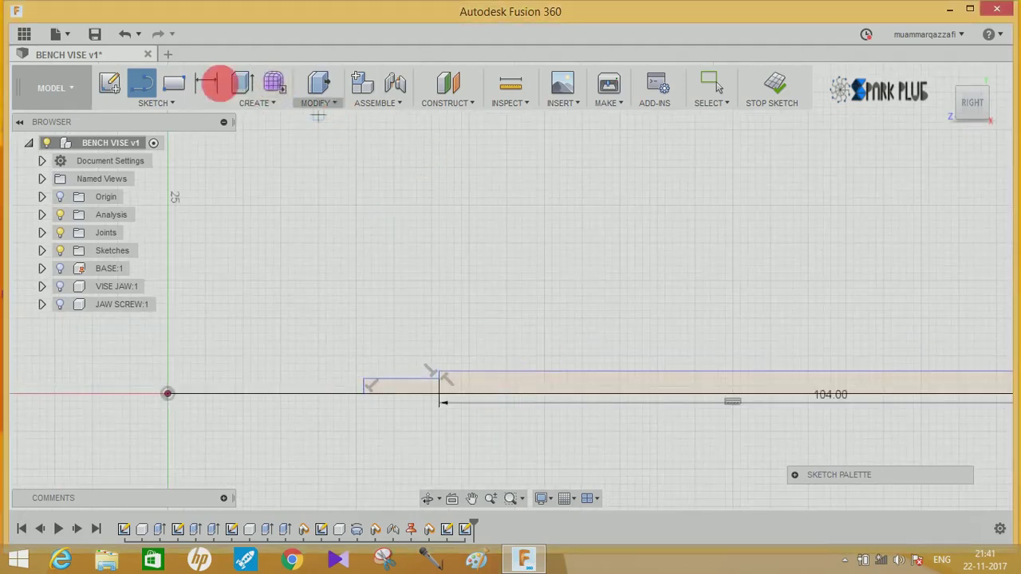
click(250, 108)
click(259, 137)
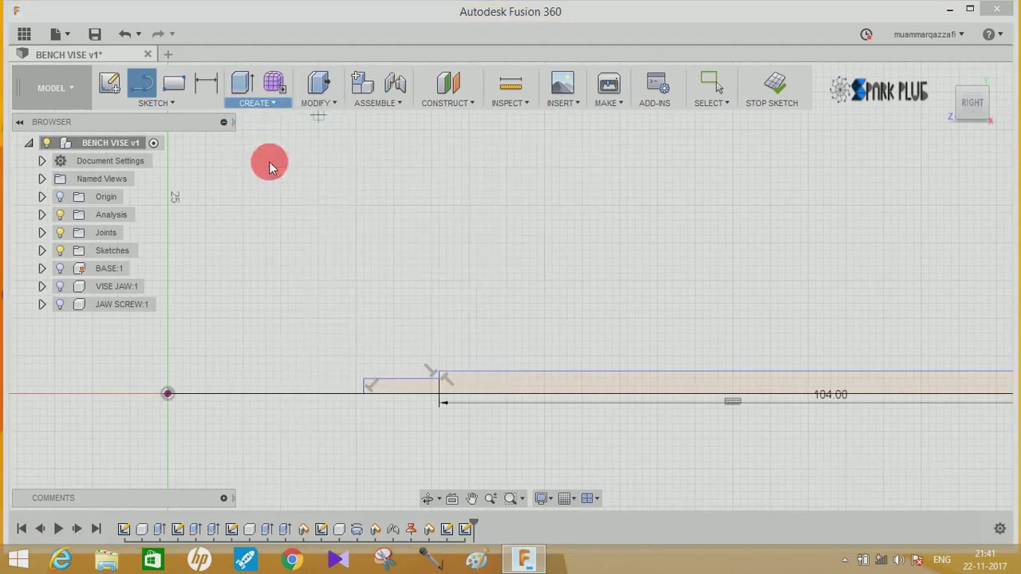
click(525, 386)
- Revolve the stepped profile around the centre line as a new component
click(549, 393)
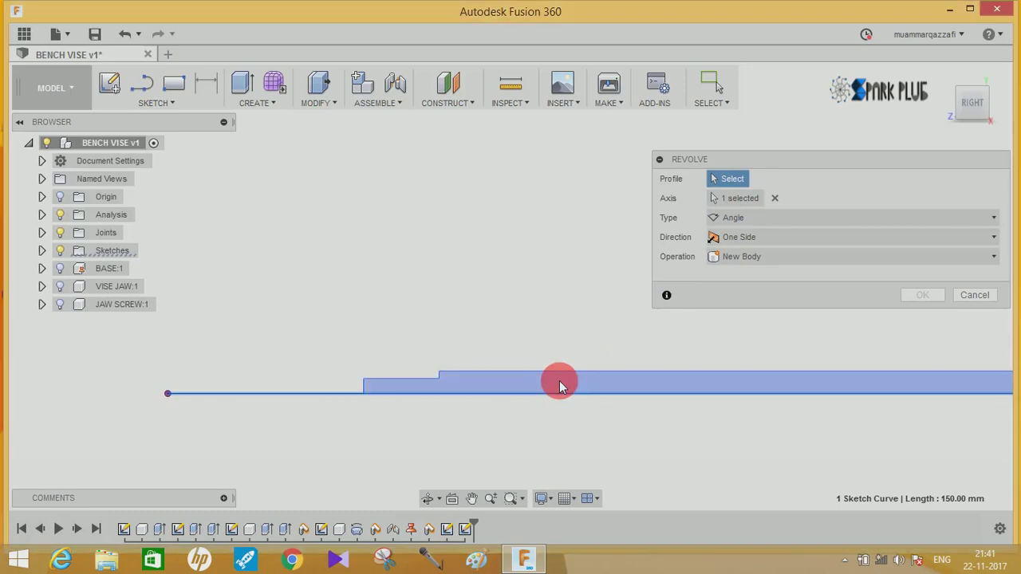
click(531, 386)
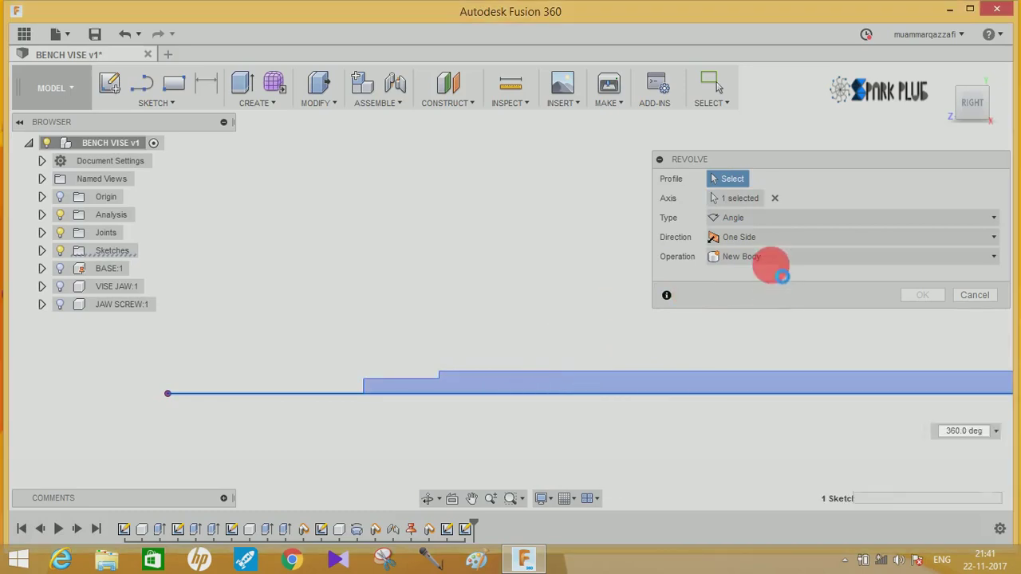
click(746, 275)
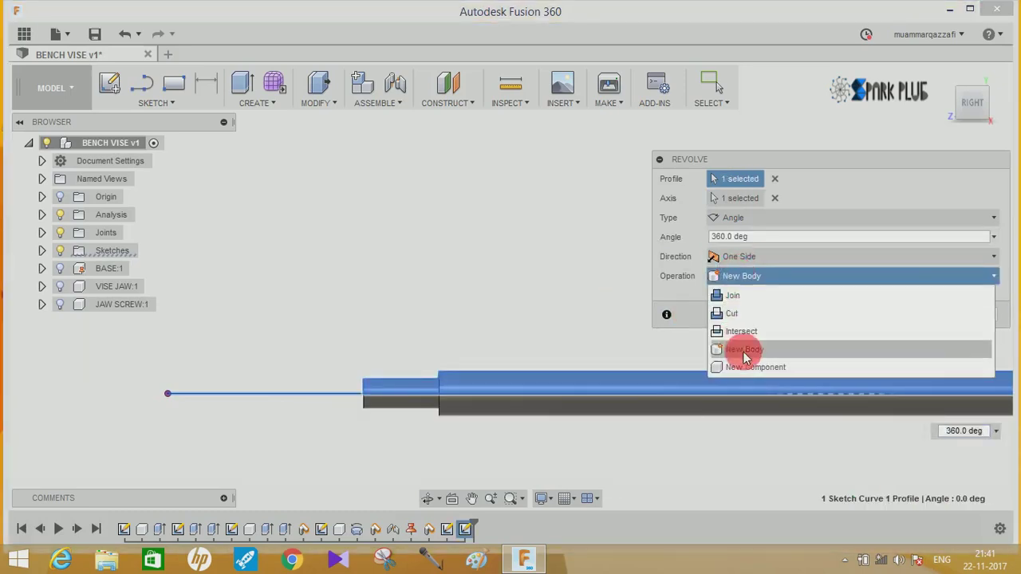
click(740, 364)
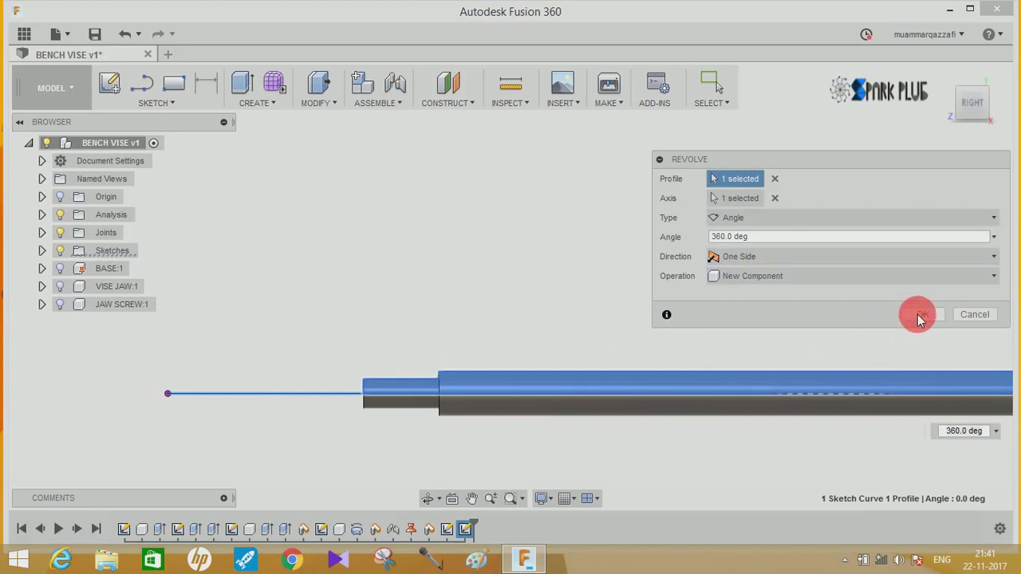
click(920, 318)
shift+middle_drag(741, 306, 542, 256)
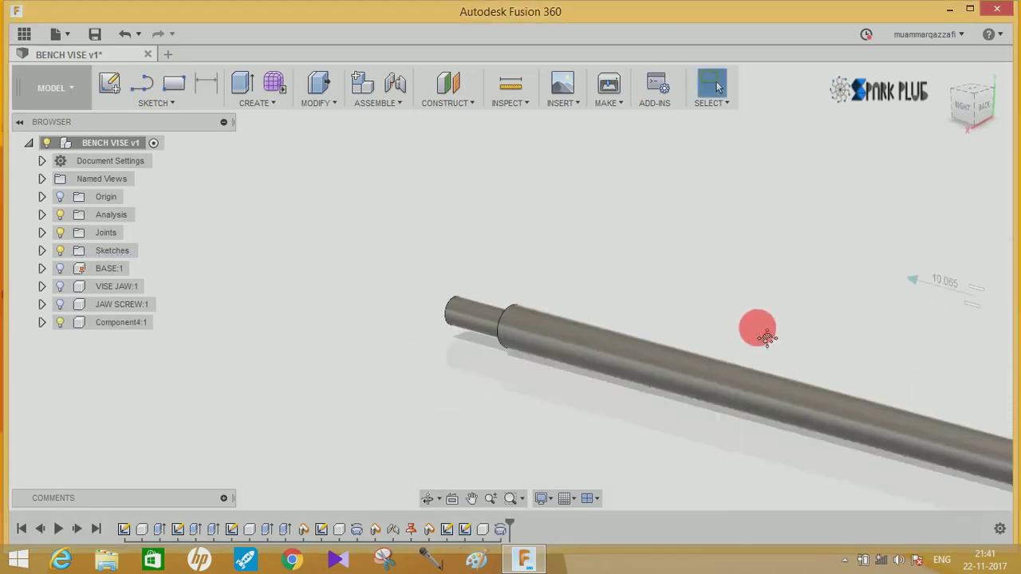
- Rename the new shaft component SCREW BAR and hide it
double_click(123, 322)
text(SCREW BAR)
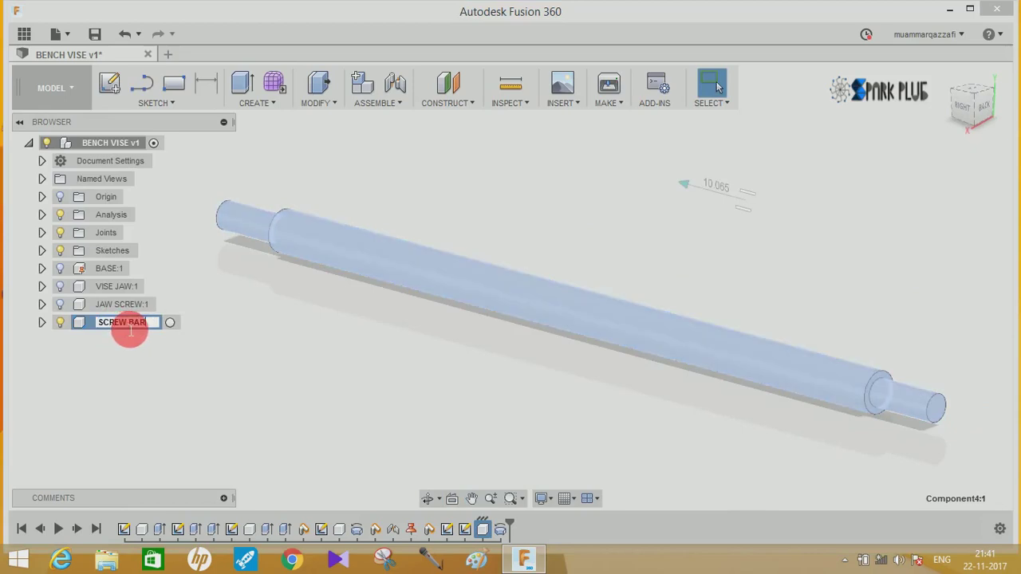
click(235, 303)
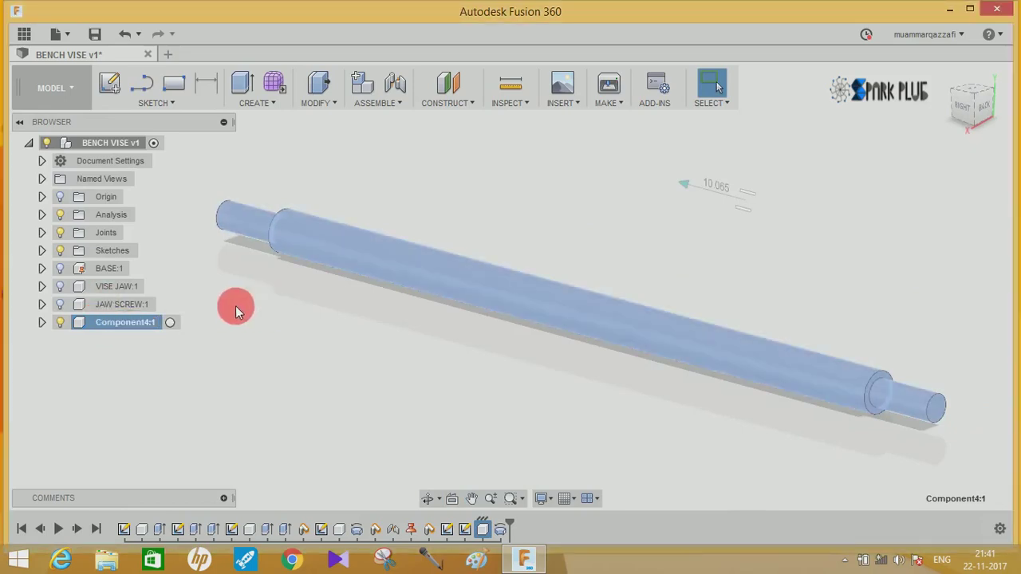
click(60, 324)
click(110, 84)
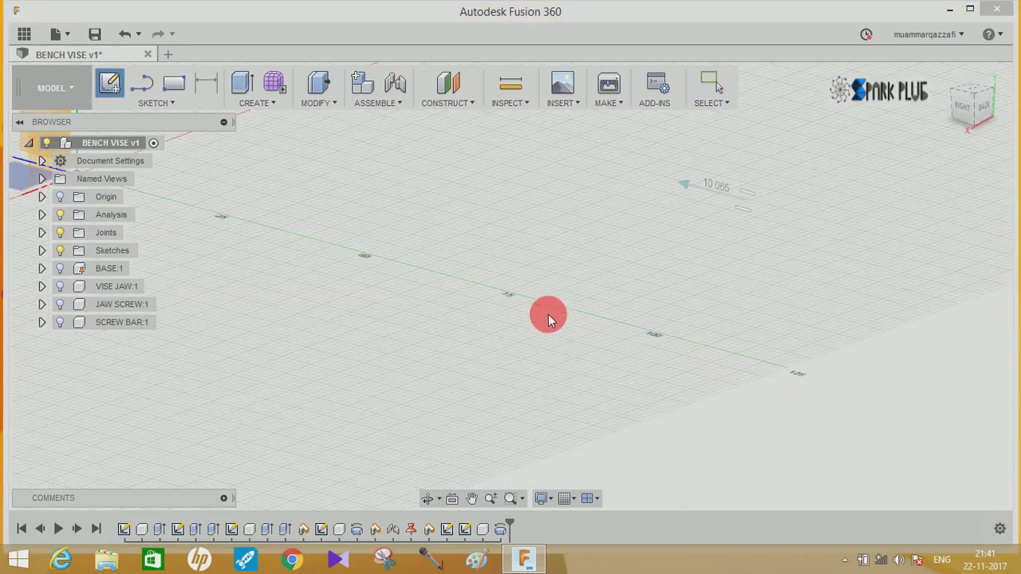
- On the vertical plane, draw the baseline, a short vertical side and a 9 mm leftward segment
click(452, 216)
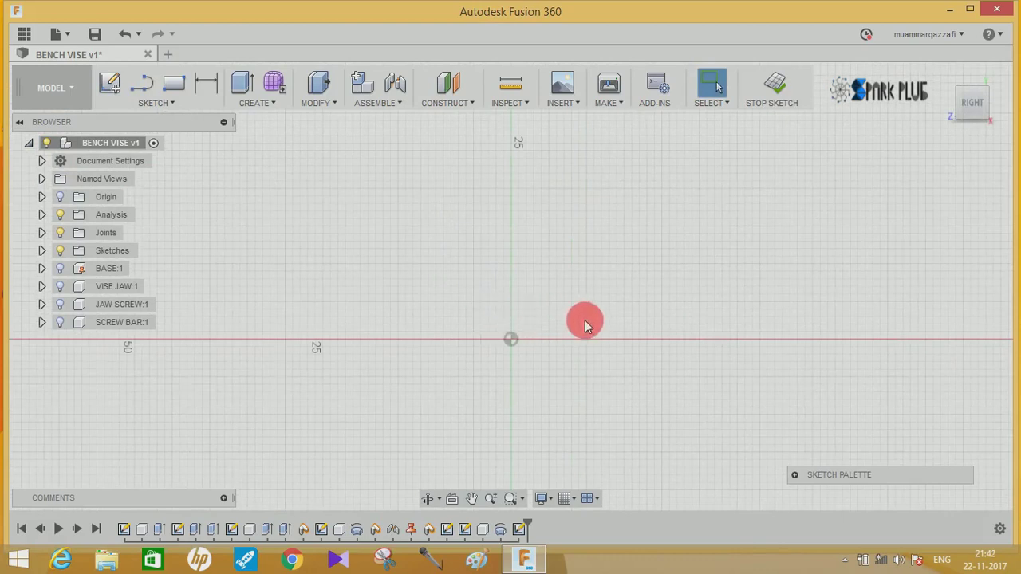
middle_drag(584, 321, 549, 323)
click(567, 336)
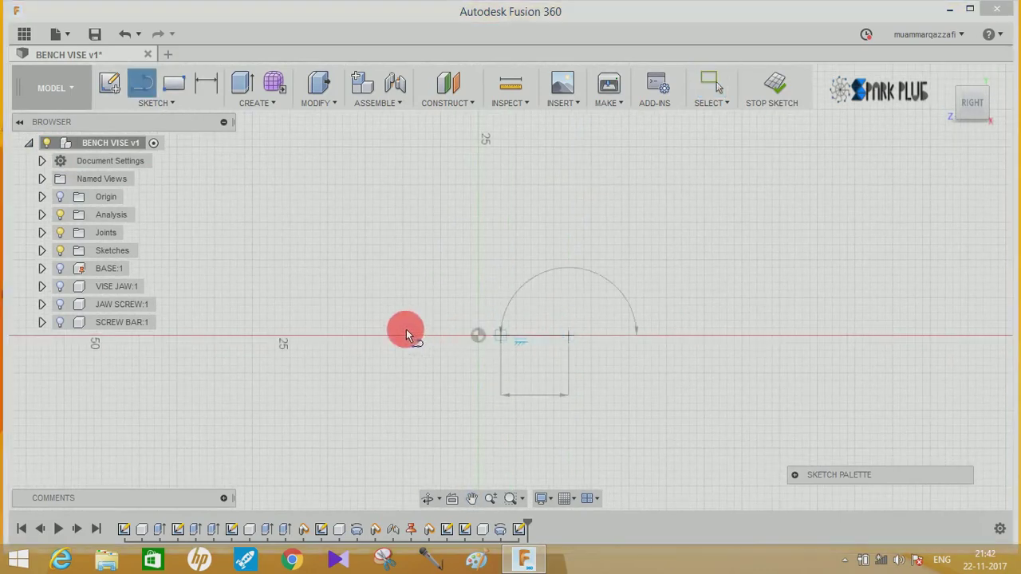
click(365, 335)
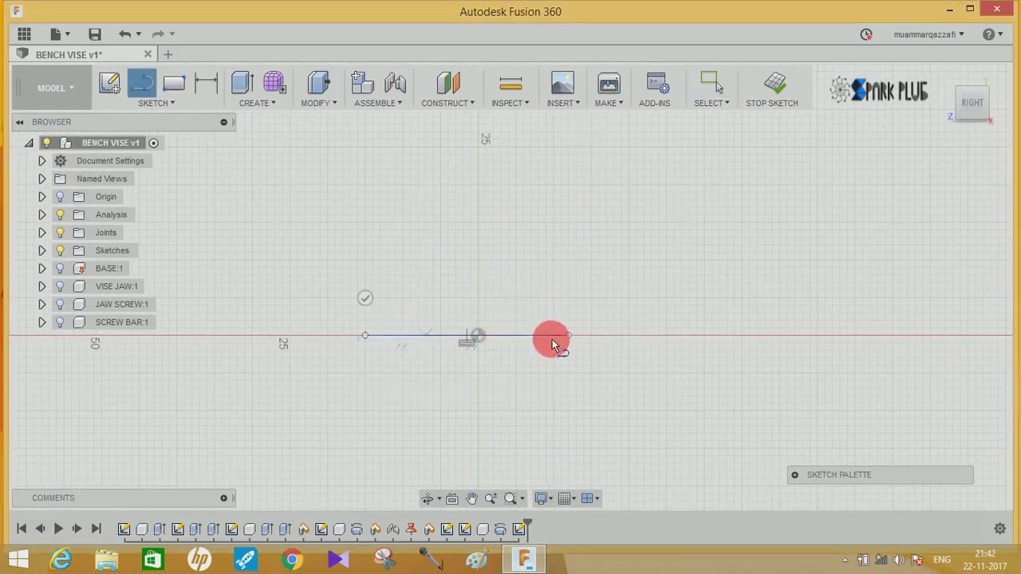
scroll(579, 327, up, 1)
scroll(578, 327, up, 1)
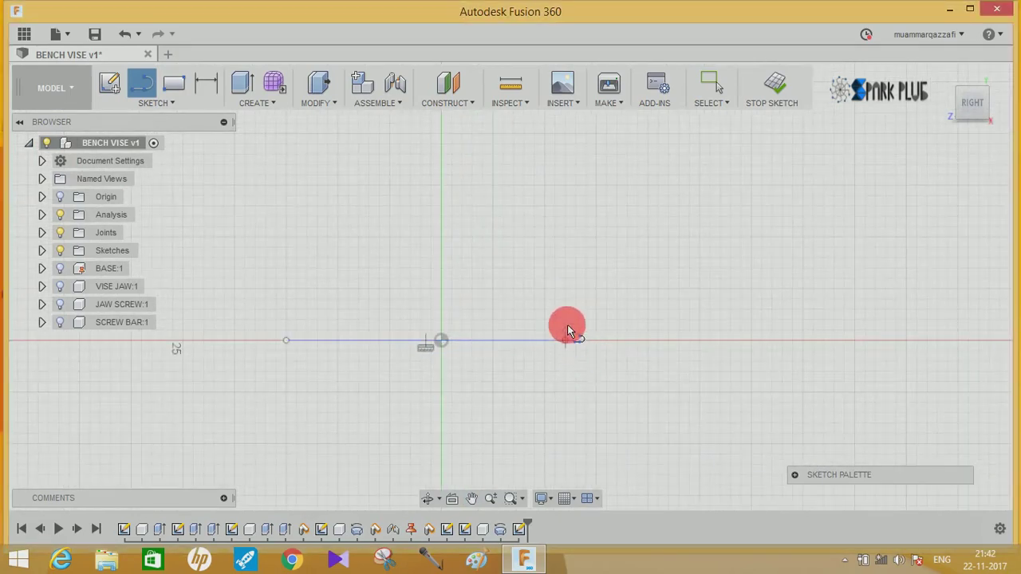
click(569, 329)
click(569, 320)
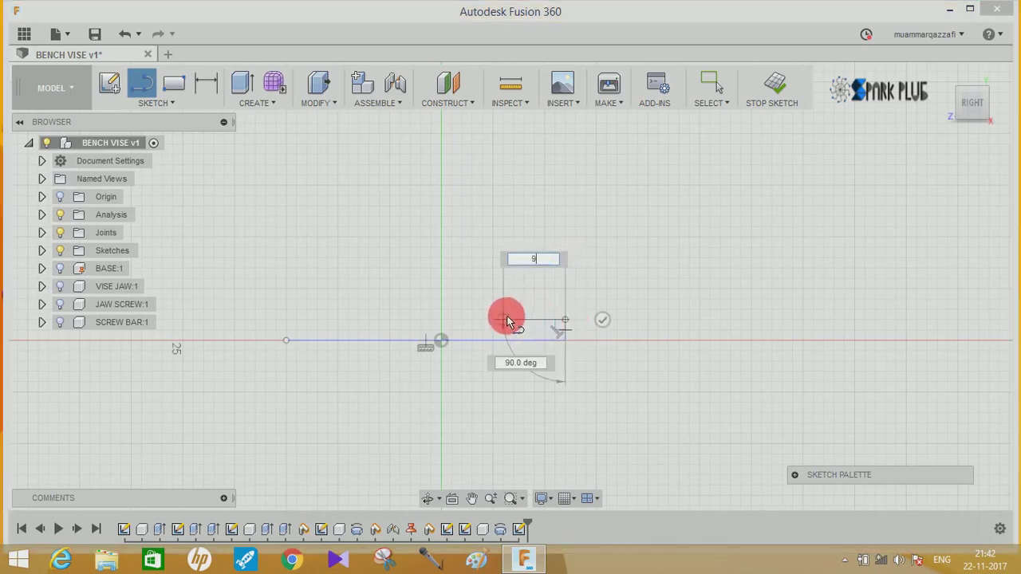
key(Return)
key(Escape)
- Draw the remaining rectangle lines above the baseline
middle_drag(536, 332, 515, 338)
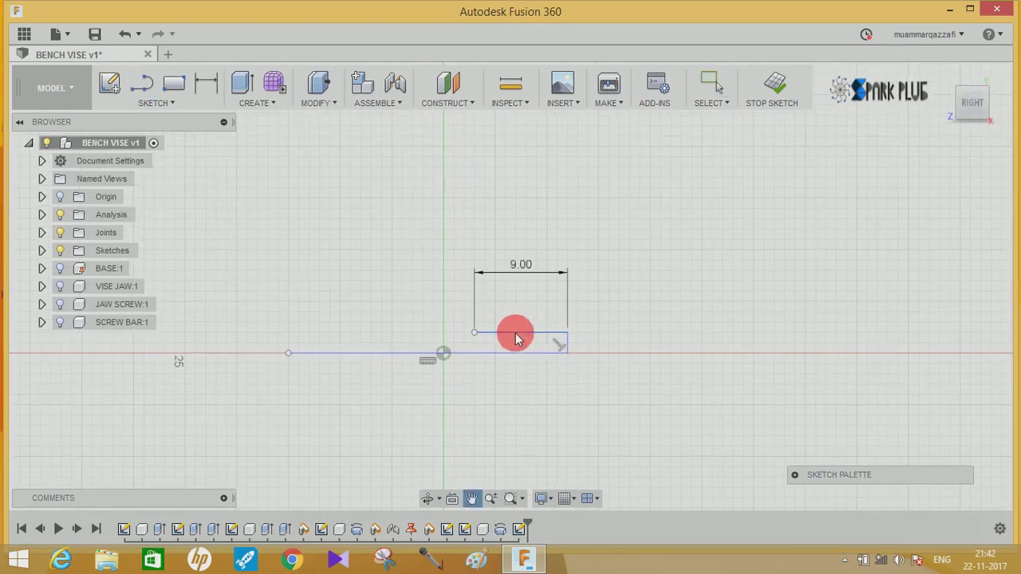
key(p)
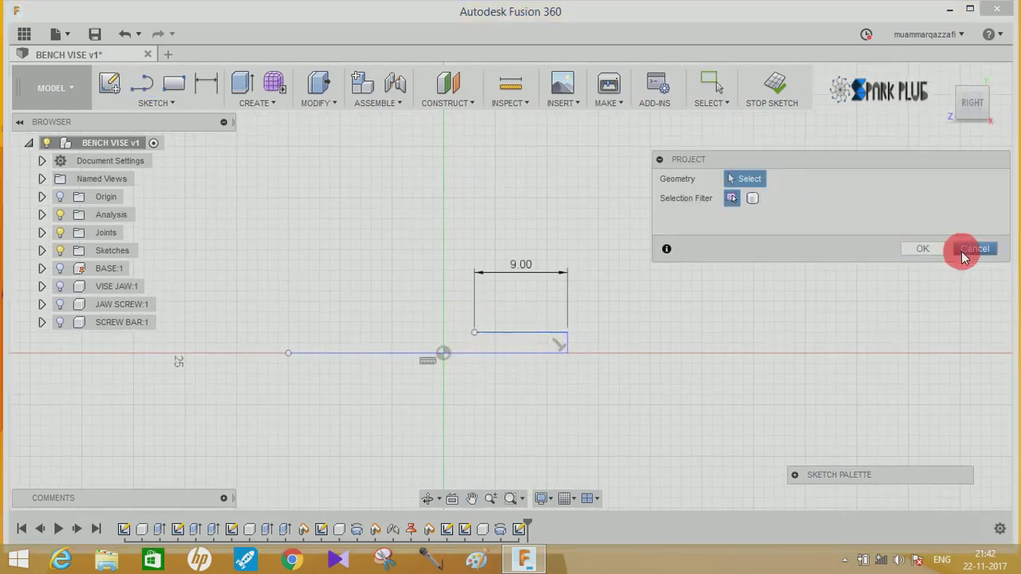
click(970, 249)
key(l)
click(478, 356)
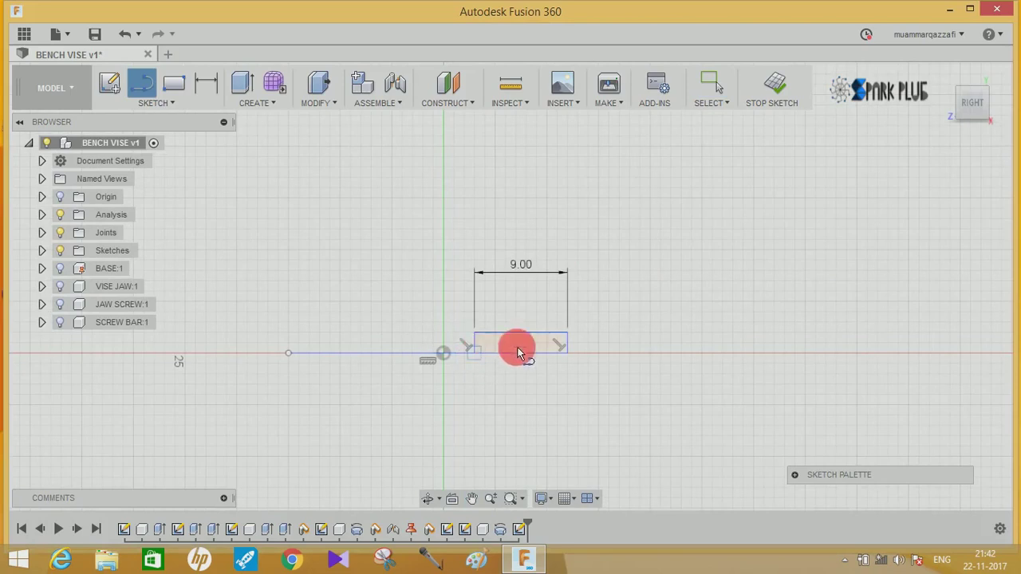
click(567, 340)
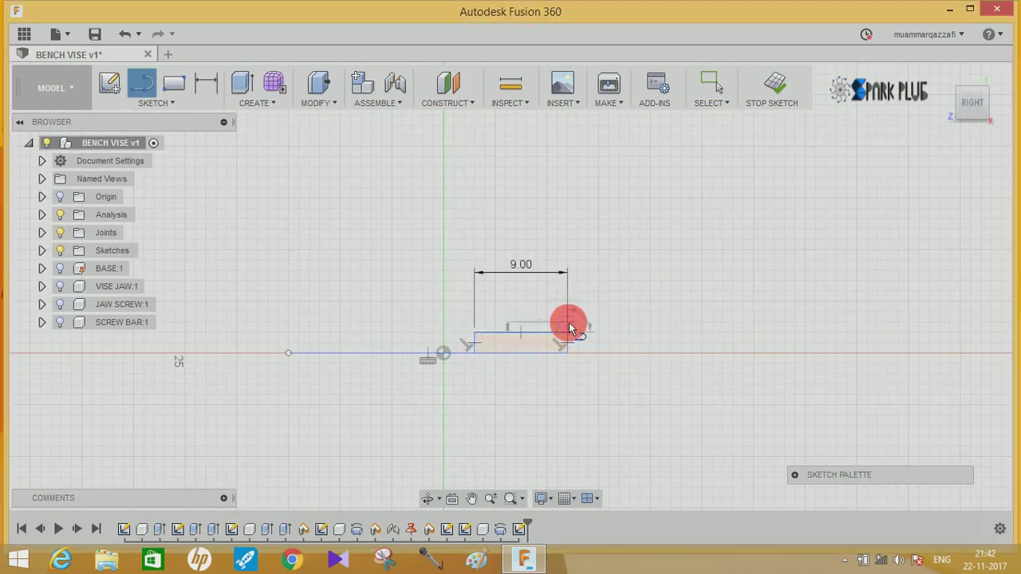
click(567, 326)
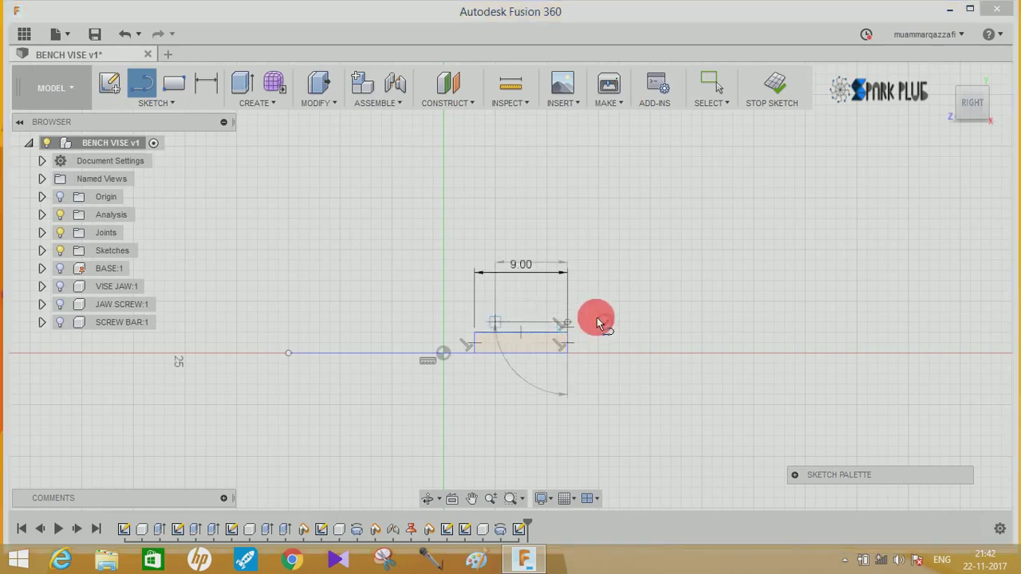
click(607, 323)
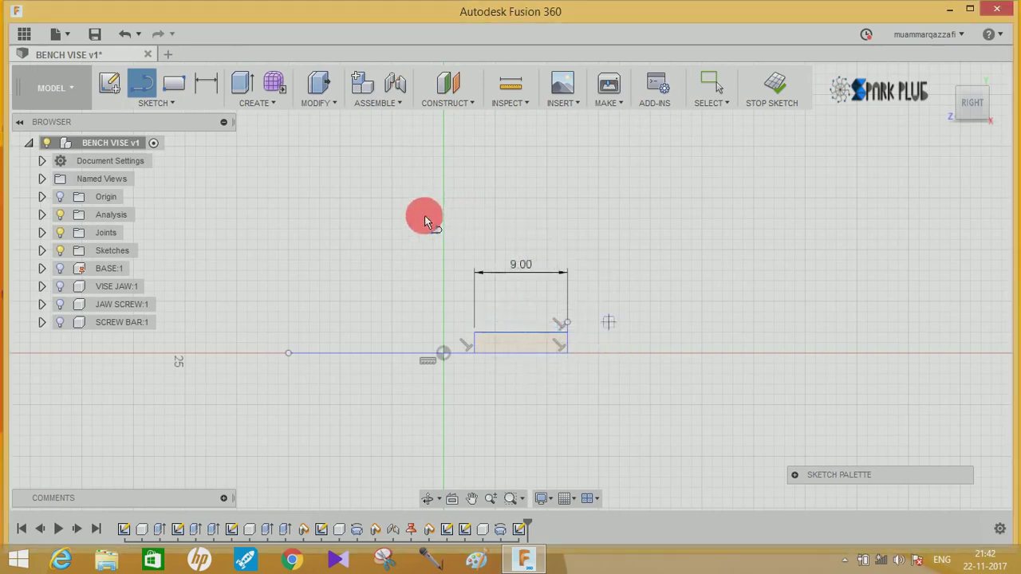
- Cap the rectangle with a center-point arc centred on the baseline, closing the profile
click(160, 103)
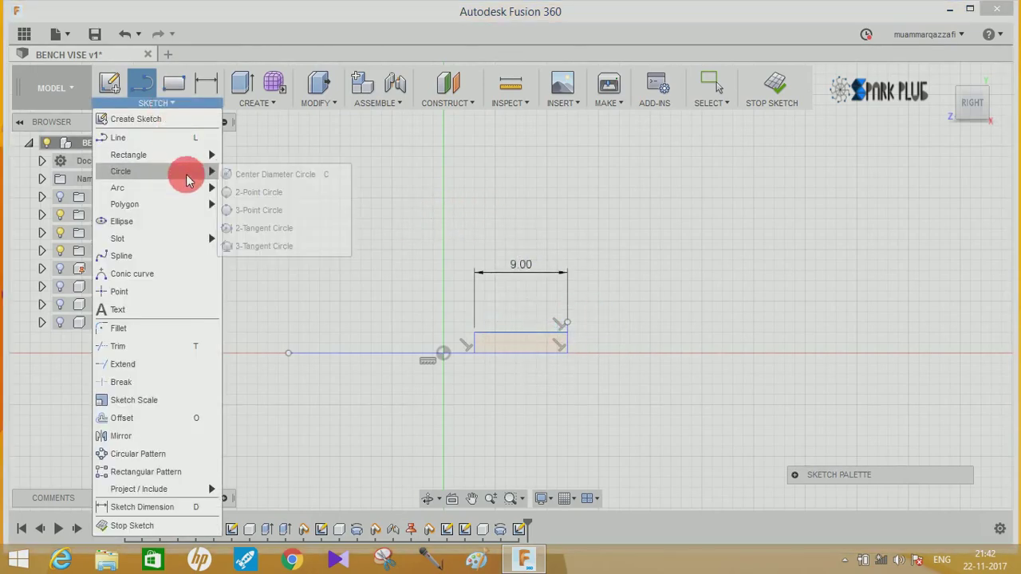
mouse_move(117, 188)
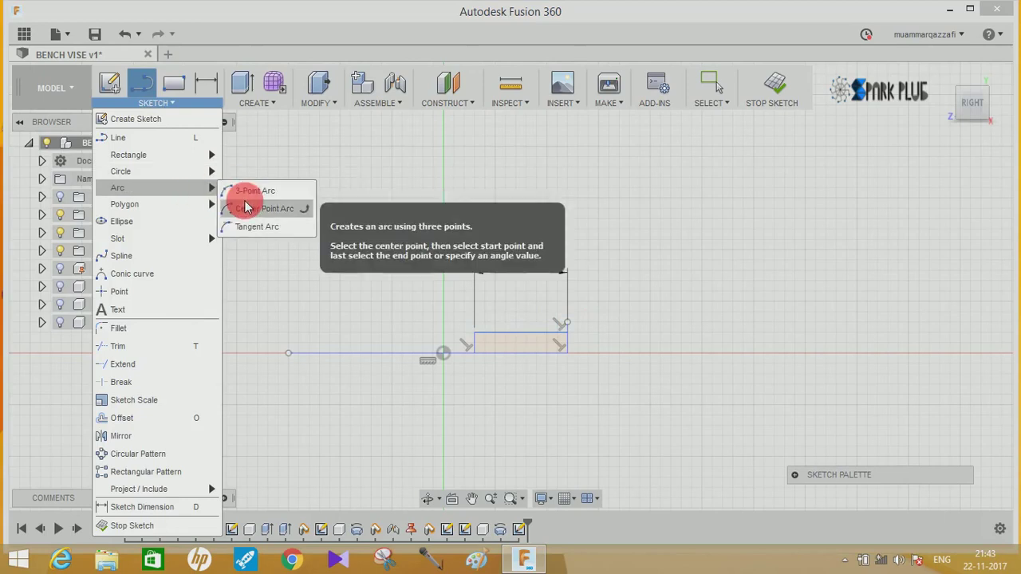
click(249, 208)
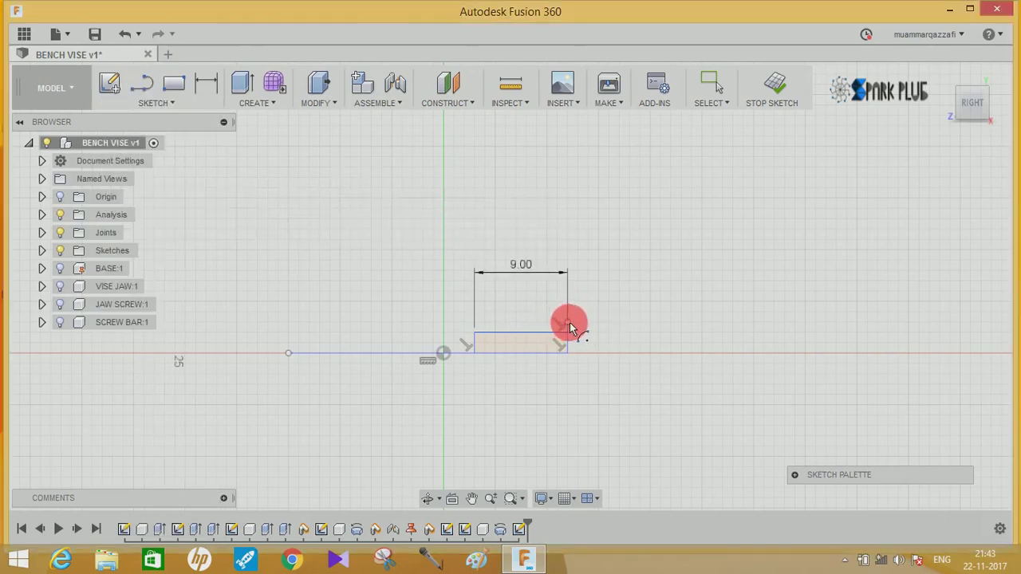
click(485, 311)
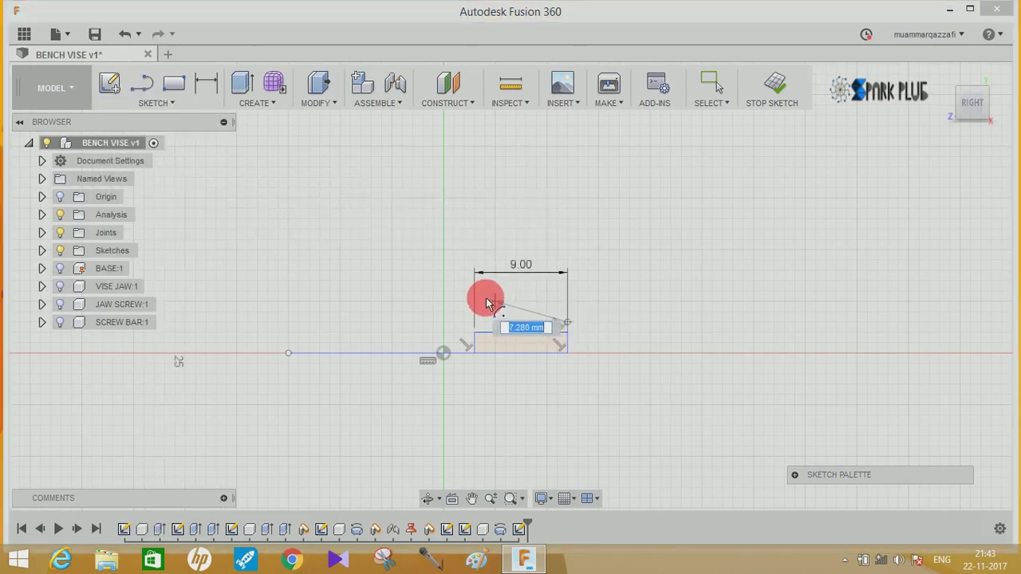
click(518, 355)
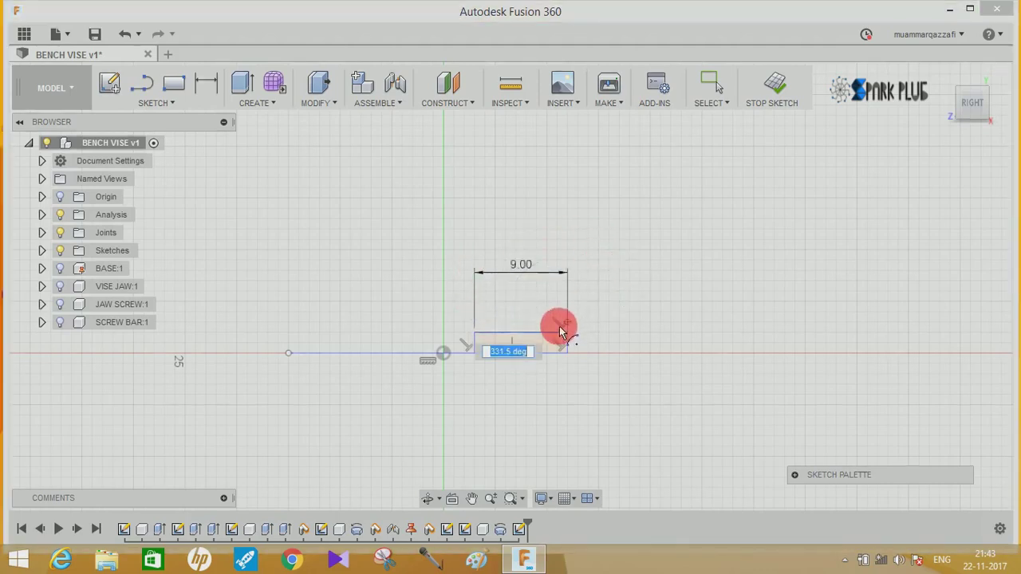
key(Escape)
drag(477, 338, 526, 353)
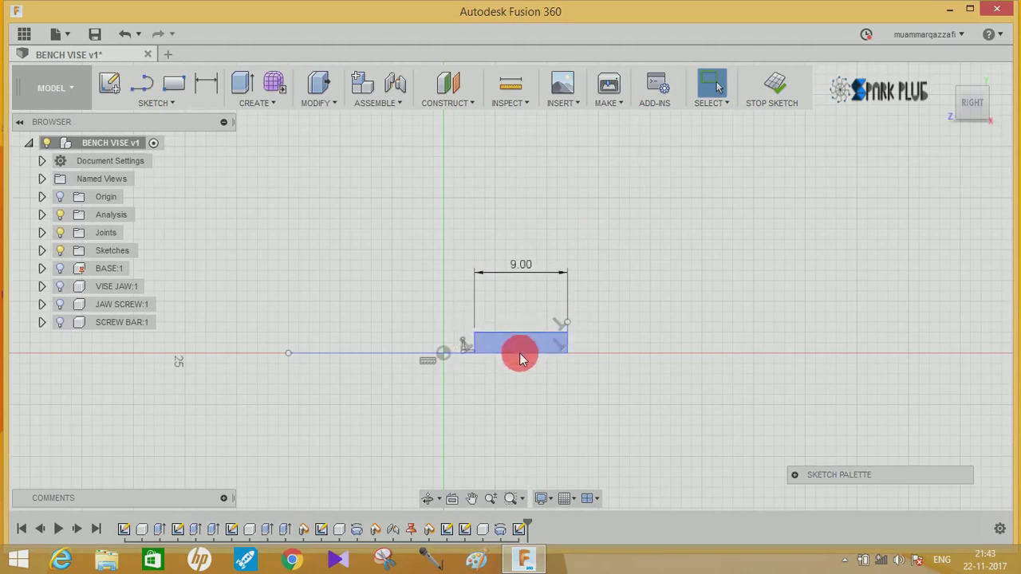
click(157, 103)
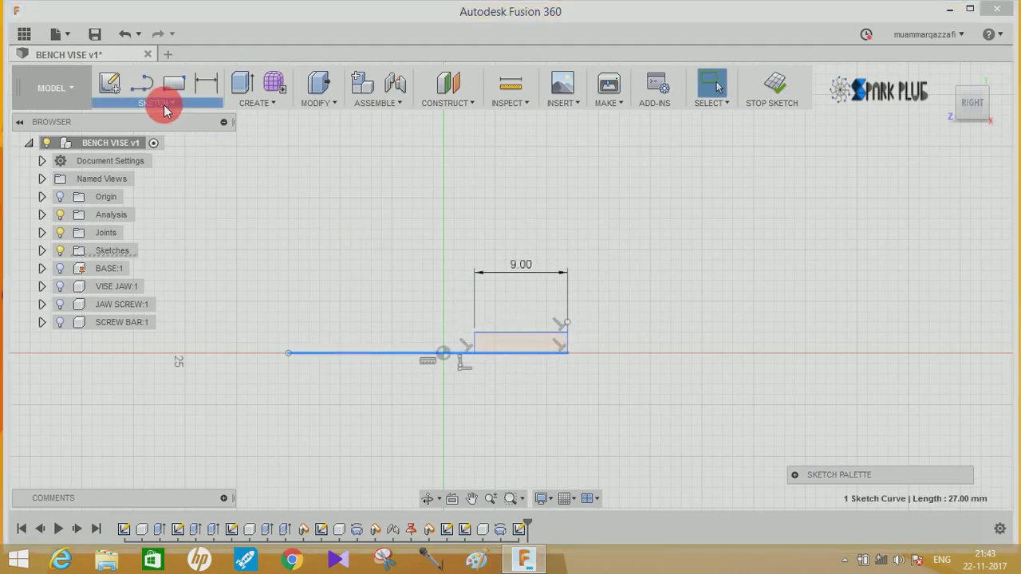
click(259, 209)
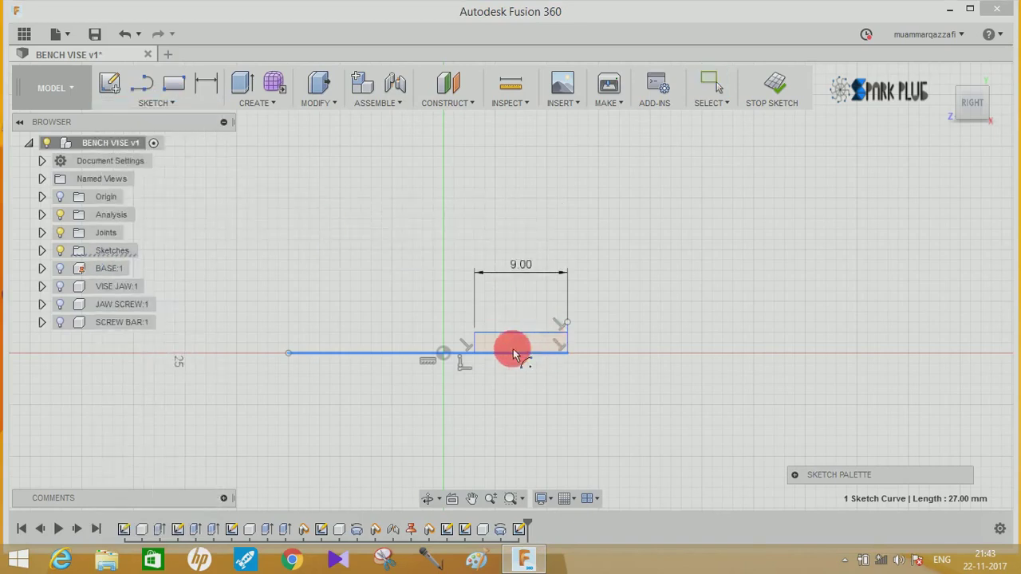
click(517, 354)
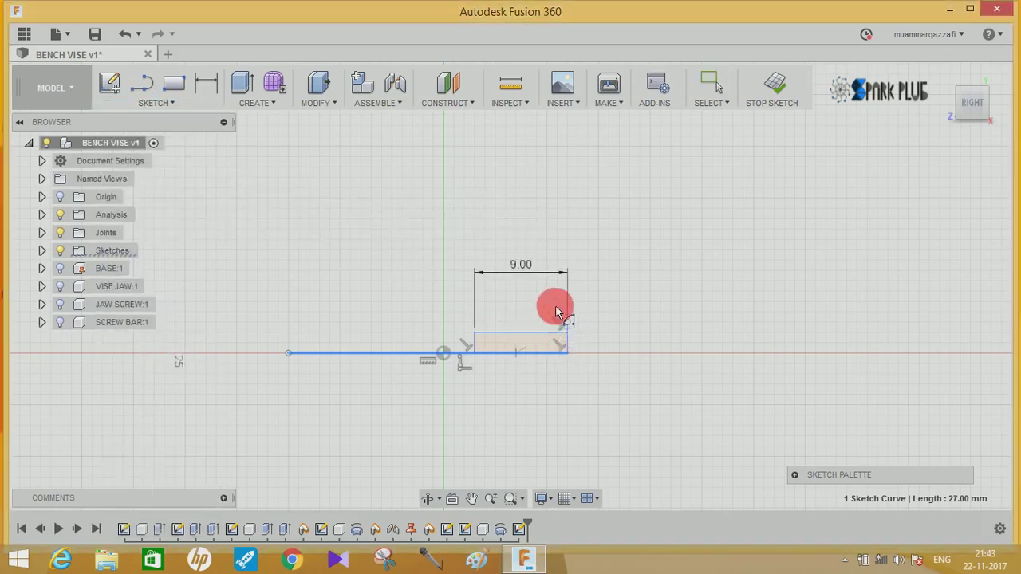
click(448, 317)
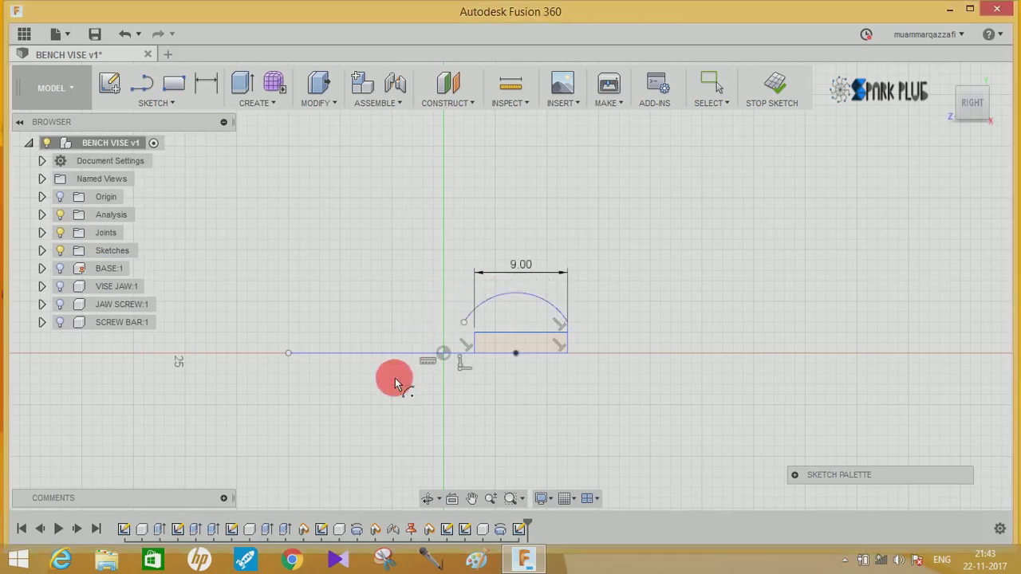
middle_drag(497, 386, 477, 358)
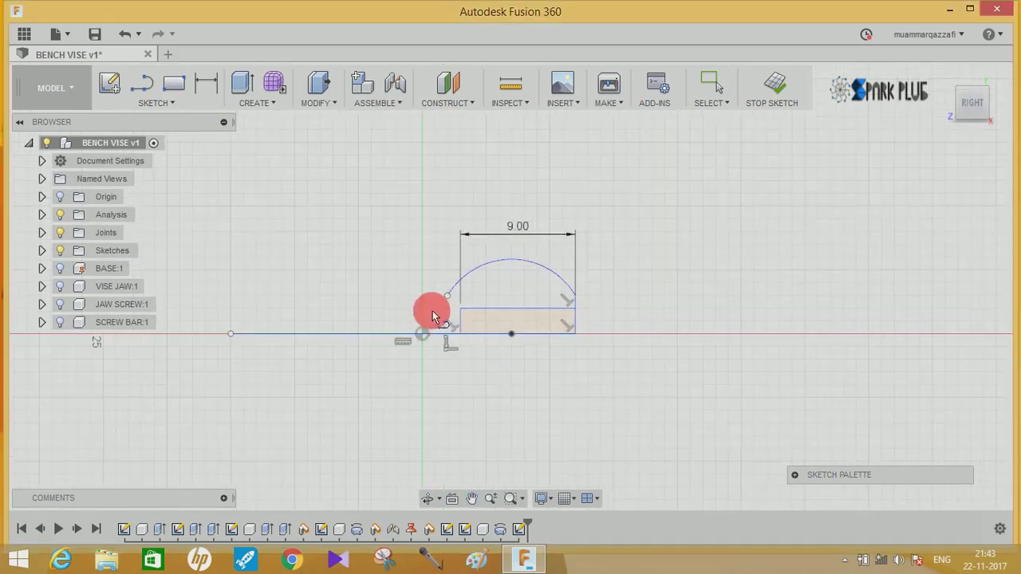
click(448, 334)
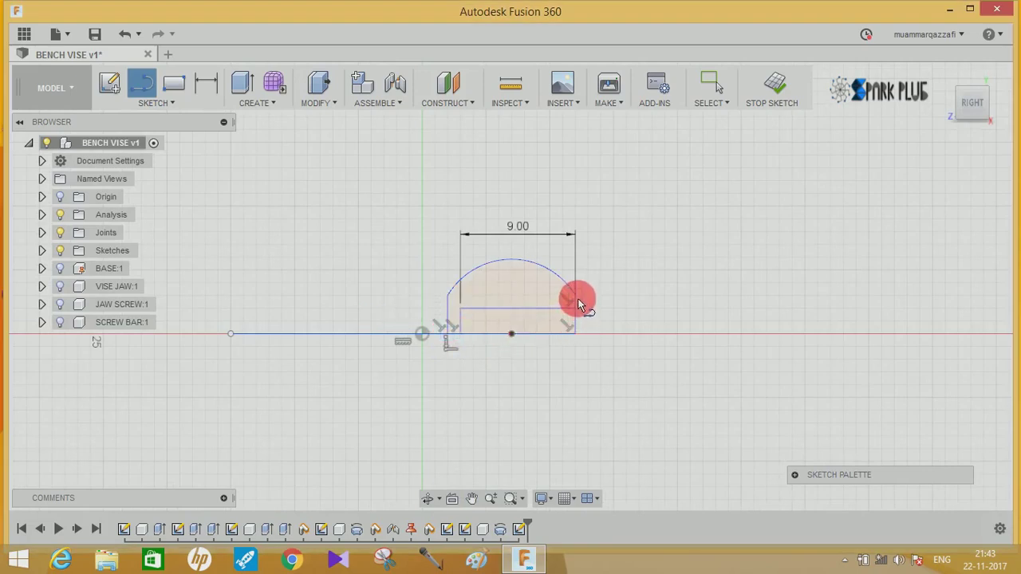
- Revolve the dome profile 360° around the baseline into a solid sphere
click(250, 108)
click(262, 155)
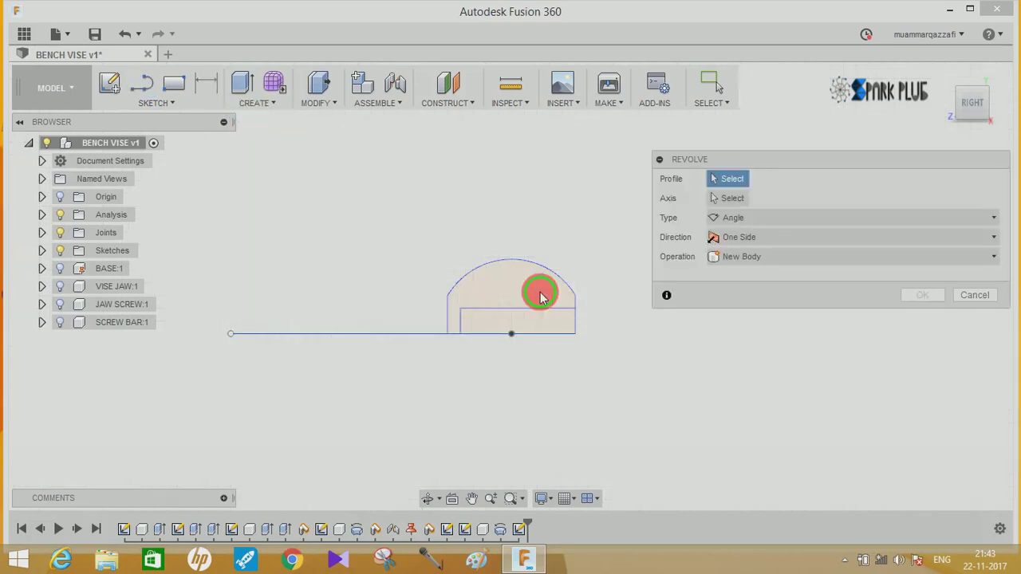
click(516, 285)
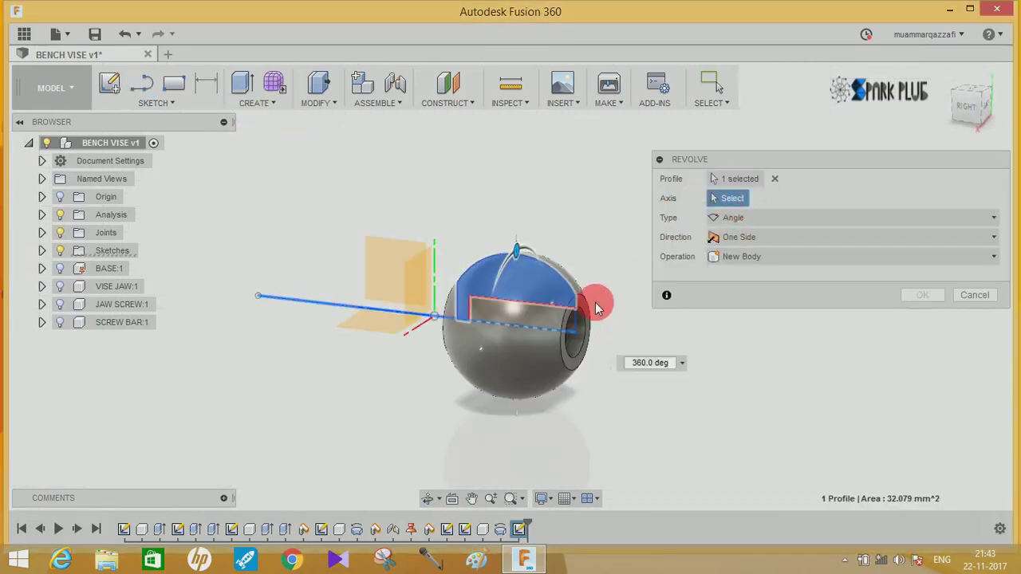
click(595, 303)
mouse_move(635, 234)
shift+middle_down()
mouse_move(664, 267)
mouse_move(536, 278)
mouse_move(593, 245)
mouse_move(698, 291)
shift+middle_up()
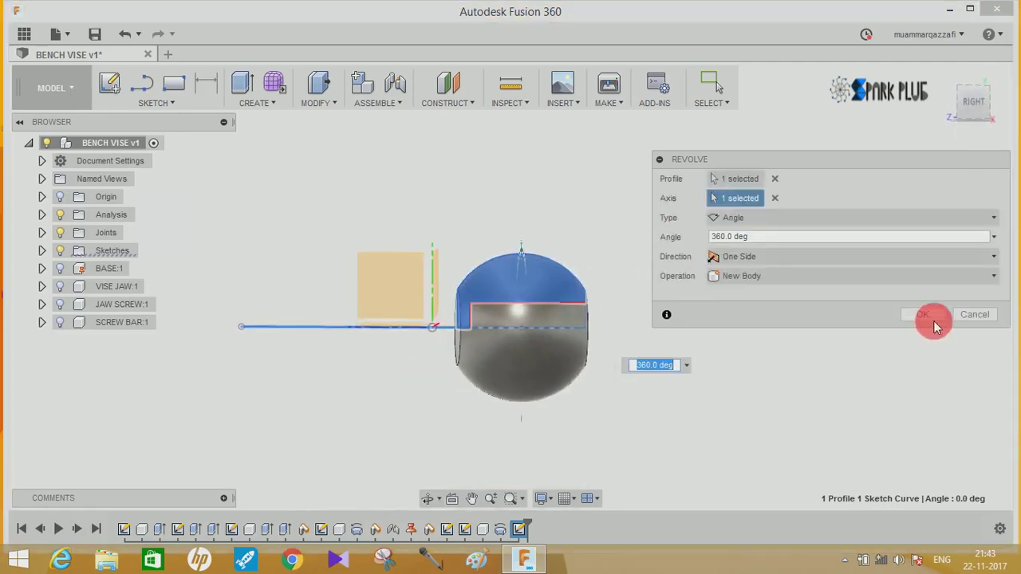
click(797, 275)
click(743, 364)
click(917, 315)
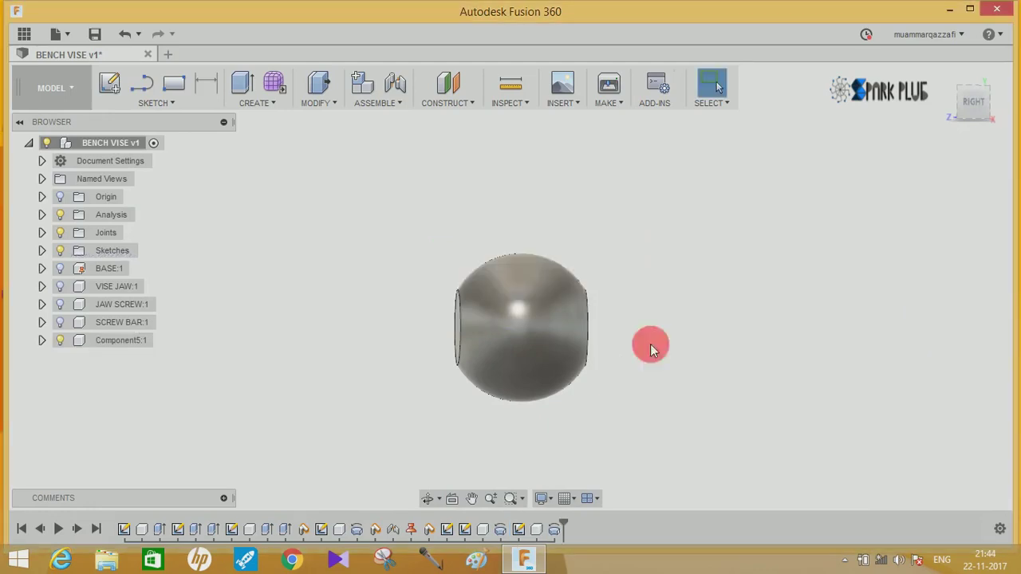
- Rename the new Component5:1 to BAR GLOBE
click(121, 343)
text(BAR GLOBE)
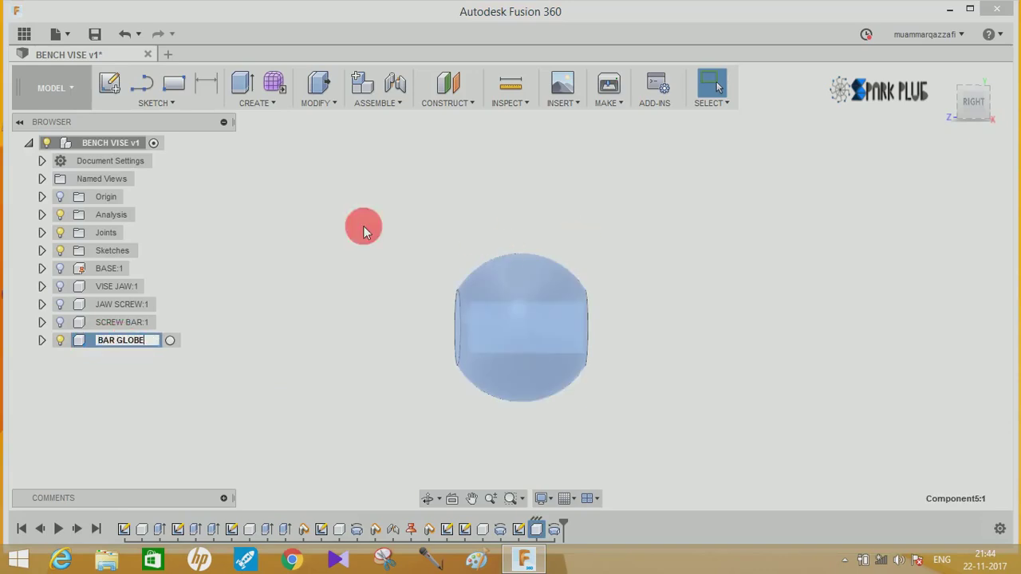
click(363, 229)
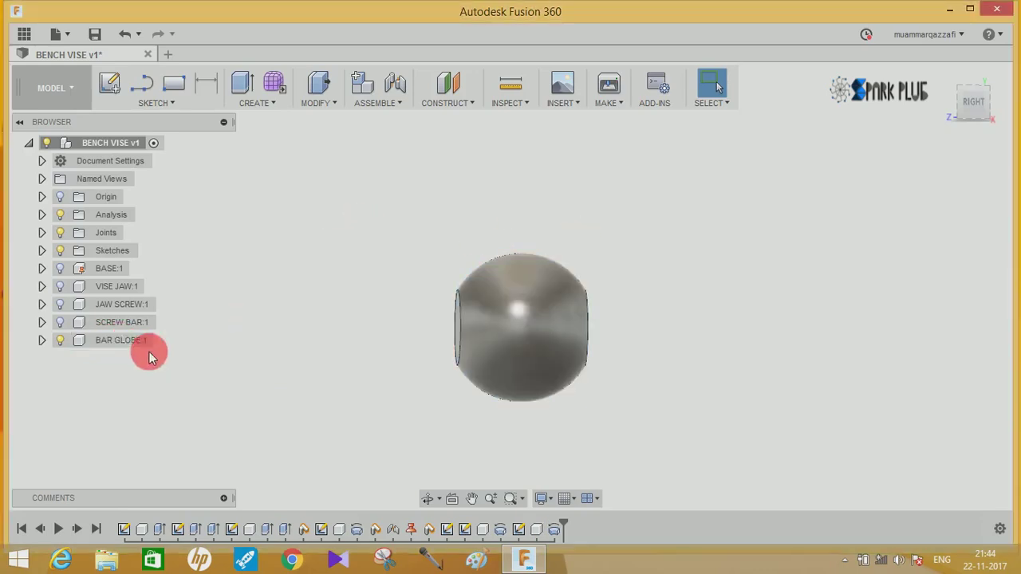
click(121, 343)
- Copy BAR GLOBE and paste a second globe placed up-left of the first
right_click(122, 343)
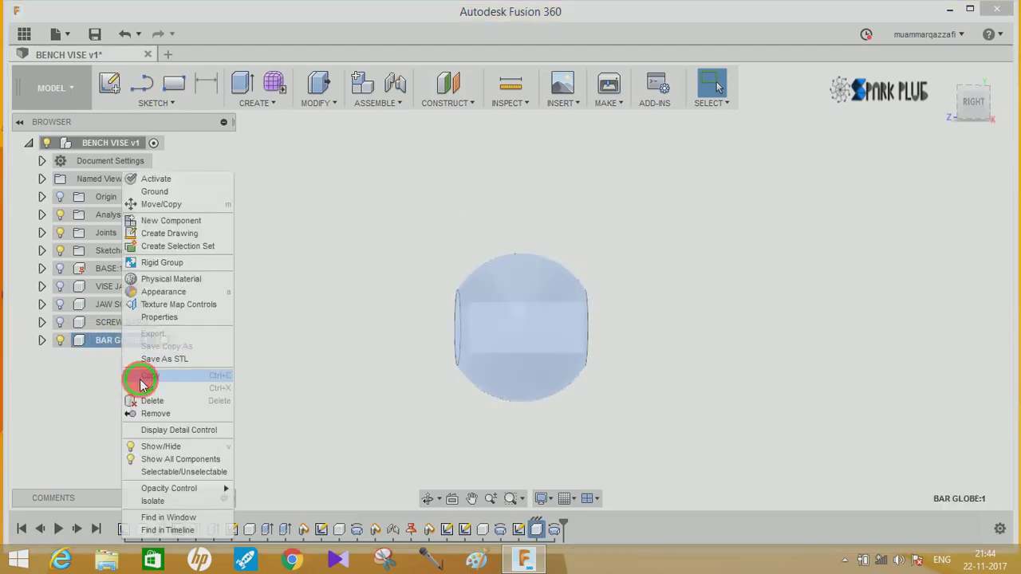
click(133, 380)
right_click(111, 375)
click(101, 390)
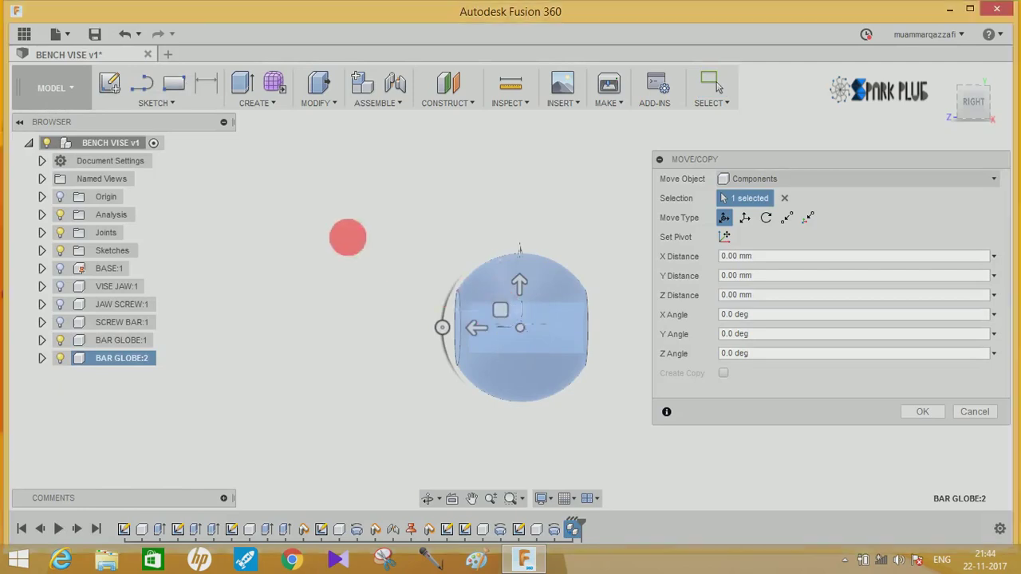
click(922, 411)
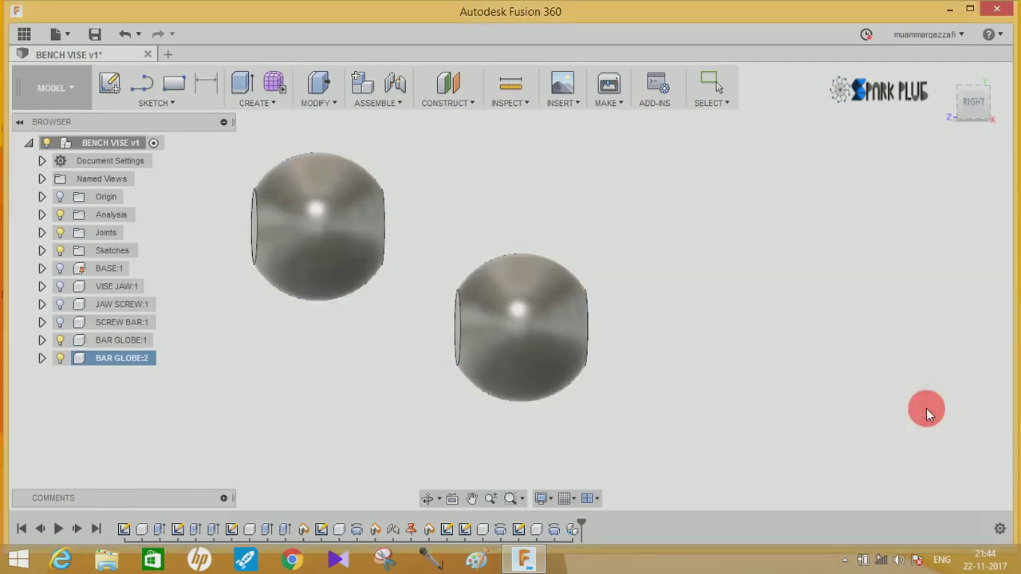
scroll(704, 340, down, 3)
- Make the screw bar, jaw screw, vise jaw and vise base visible again
mouse_move(704, 339)
shift+middle_down()
mouse_move(798, 298)
mouse_move(663, 325)
mouse_move(294, 357)
shift+middle_up()
click(60, 321)
click(60, 304)
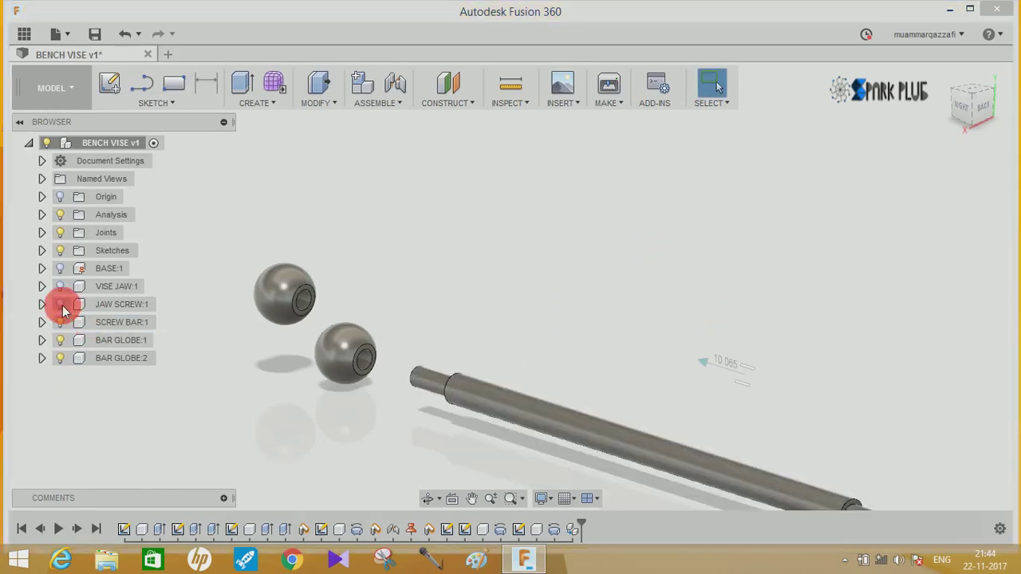
click(60, 286)
click(60, 268)
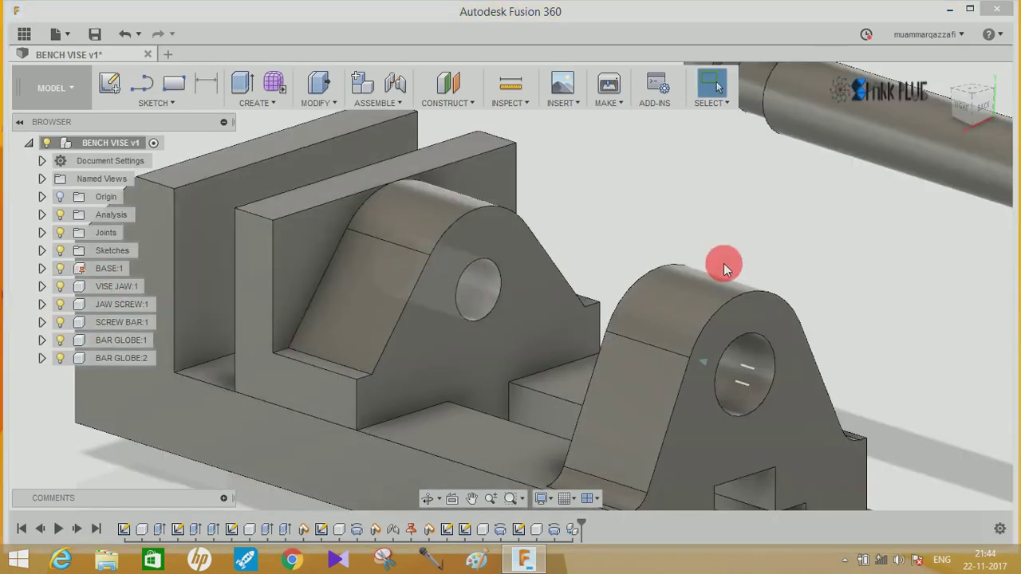
- Start a joint and capture the components' current positions
scroll(758, 266, down, 4)
mouse_move(758, 266)
shift+middle_down()
mouse_move(928, 266)
mouse_move(980, 282)
mouse_move(783, 300)
mouse_move(711, 274)
mouse_move(877, 205)
mouse_move(787, 319)
shift+middle_up()
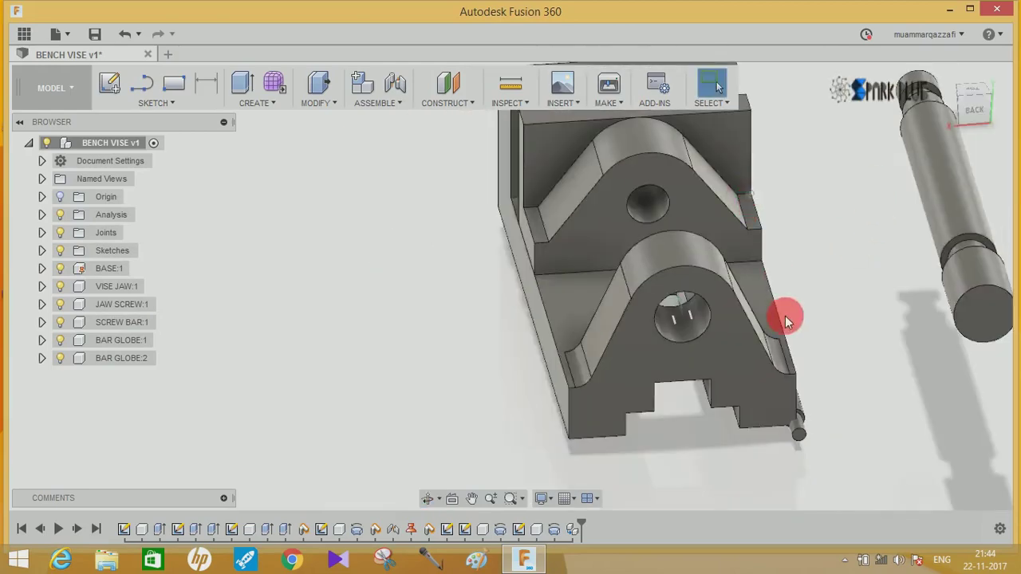
mouse_move(880, 309)
shift+middle_down()
mouse_move(713, 376)
mouse_move(645, 388)
mouse_move(556, 304)
shift+middle_up()
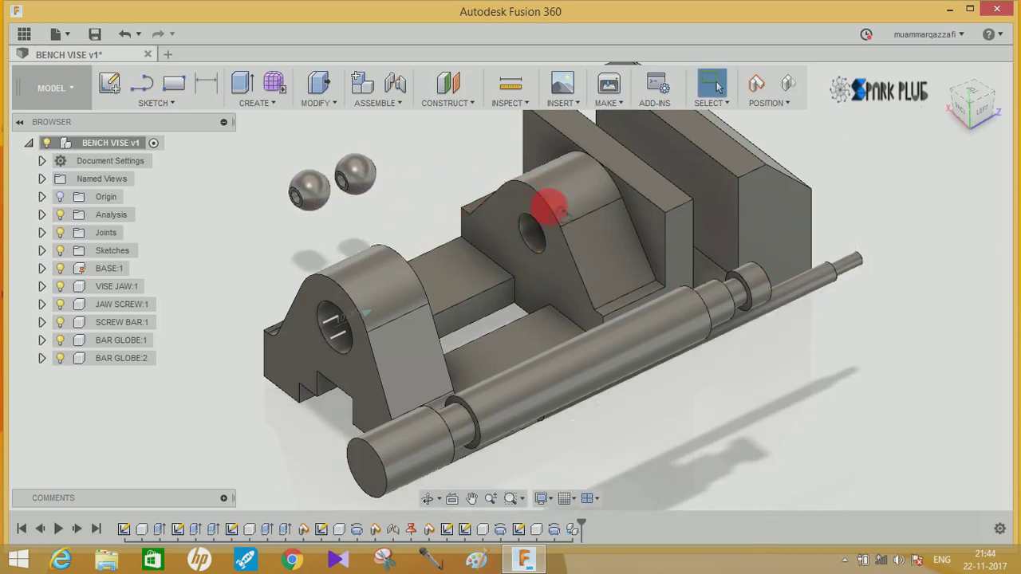
mouse_move(547, 205)
shift+middle_down()
mouse_move(615, 198)
mouse_move(588, 186)
mouse_move(569, 330)
mouse_move(584, 387)
shift+middle_up()
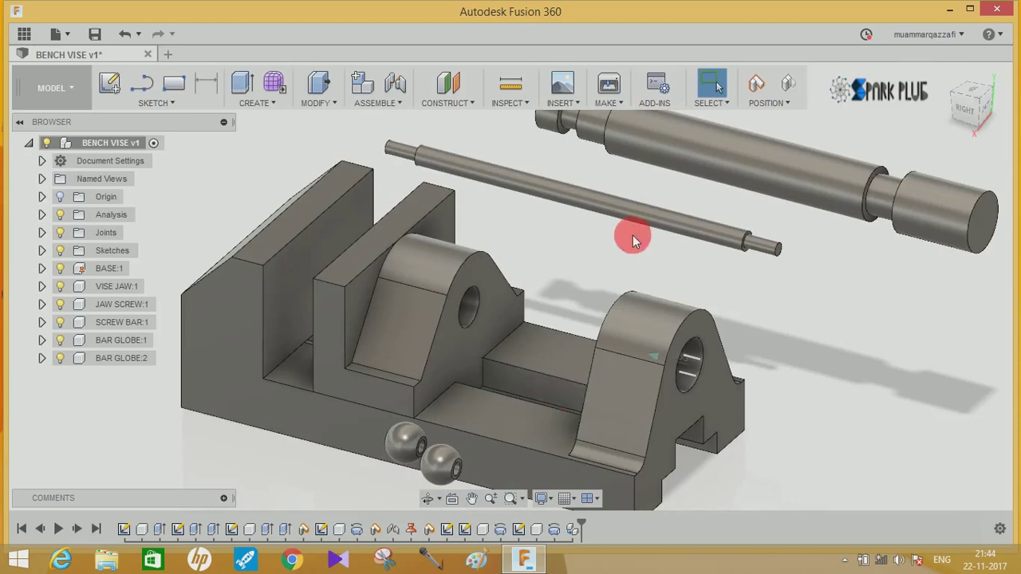
middle_drag(583, 263, 443, 175)
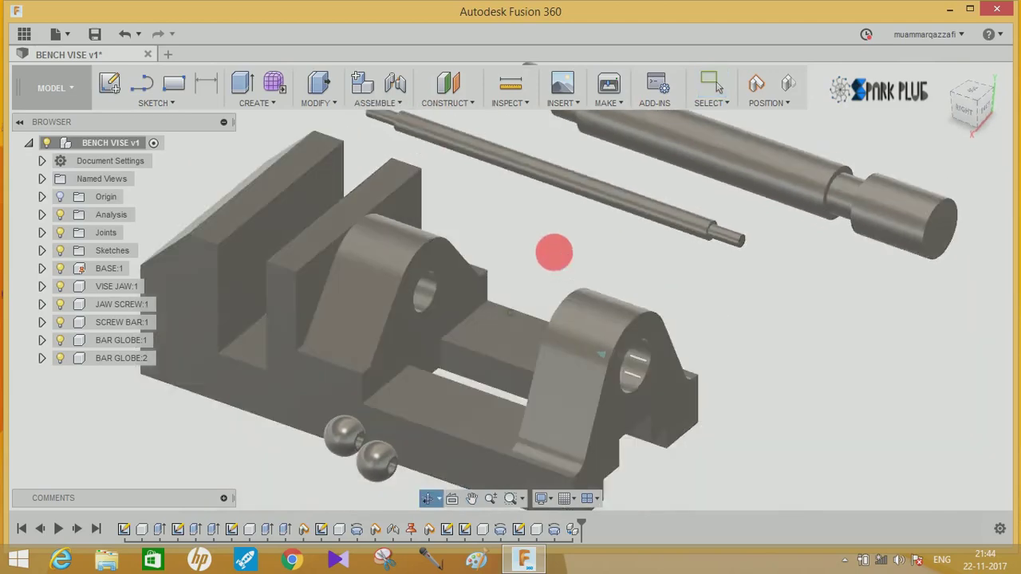
click(389, 83)
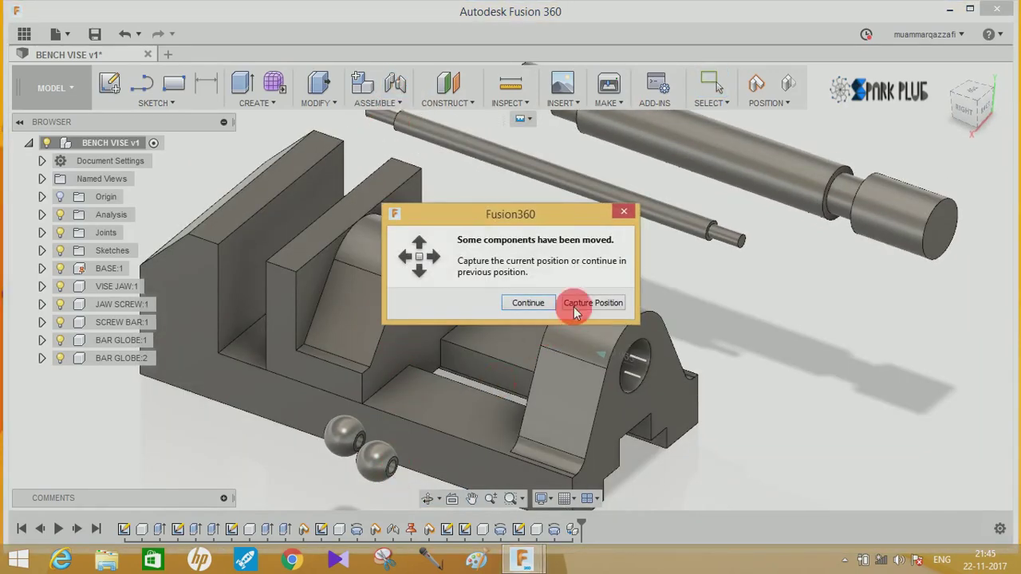
click(576, 307)
- Joint the first globe's hole to the thin bar's end, flipped, with a -9 mm offset
scroll(391, 392, up, 3)
scroll(397, 366, up, 2)
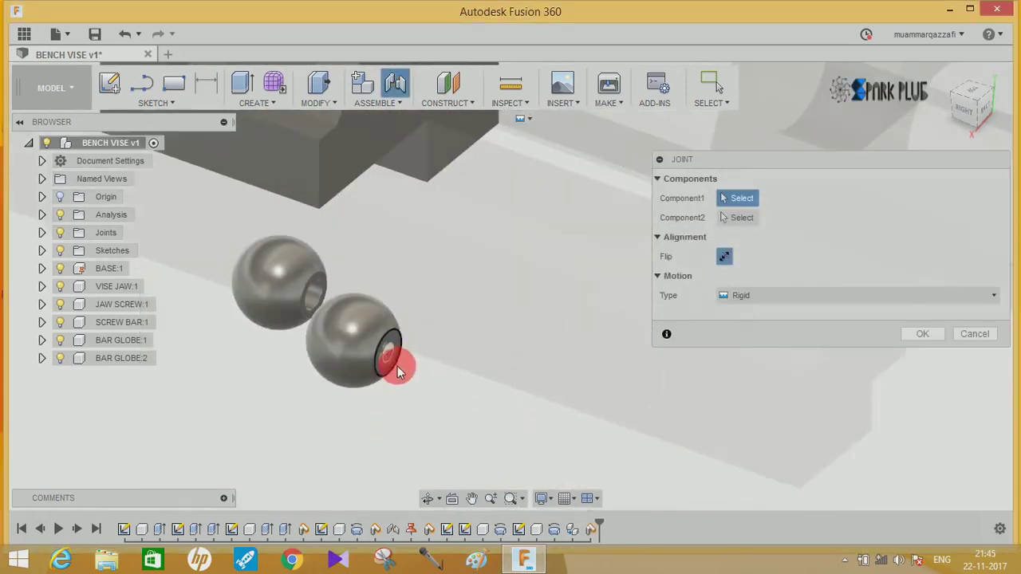
click(394, 355)
middle_drag(311, 392, 419, 341)
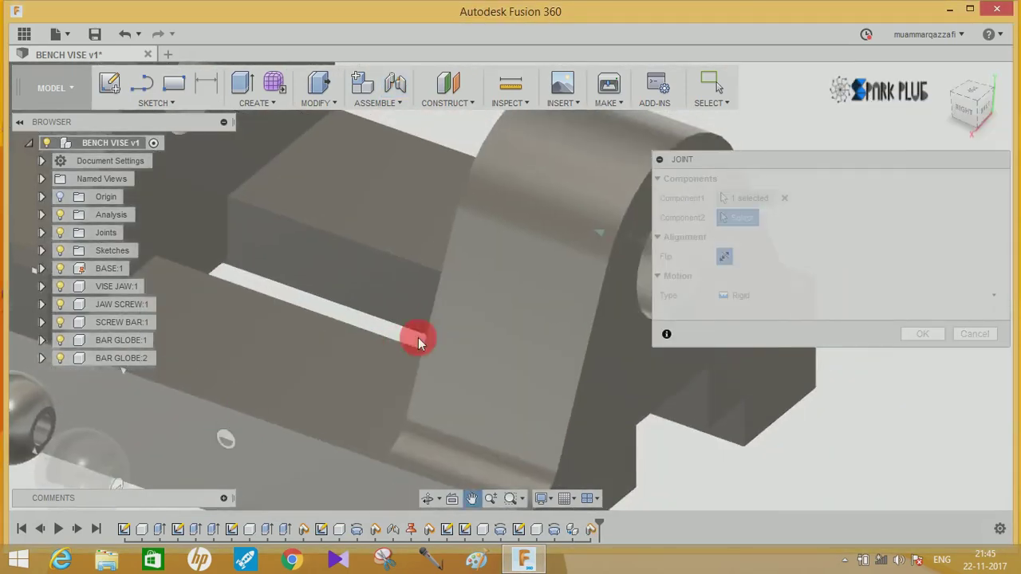
scroll(406, 331, down, 3)
scroll(383, 287, up, 3)
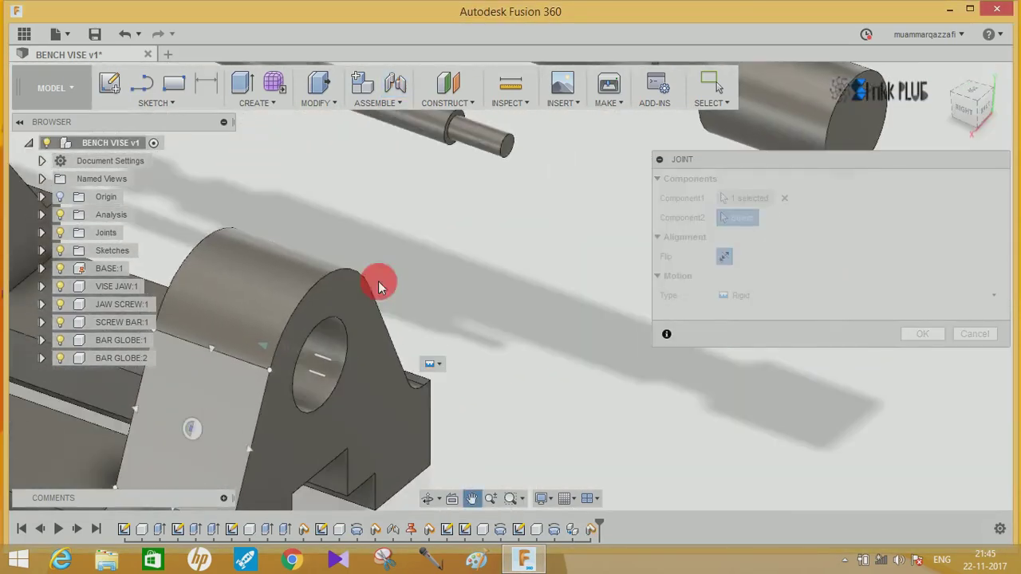
click(504, 154)
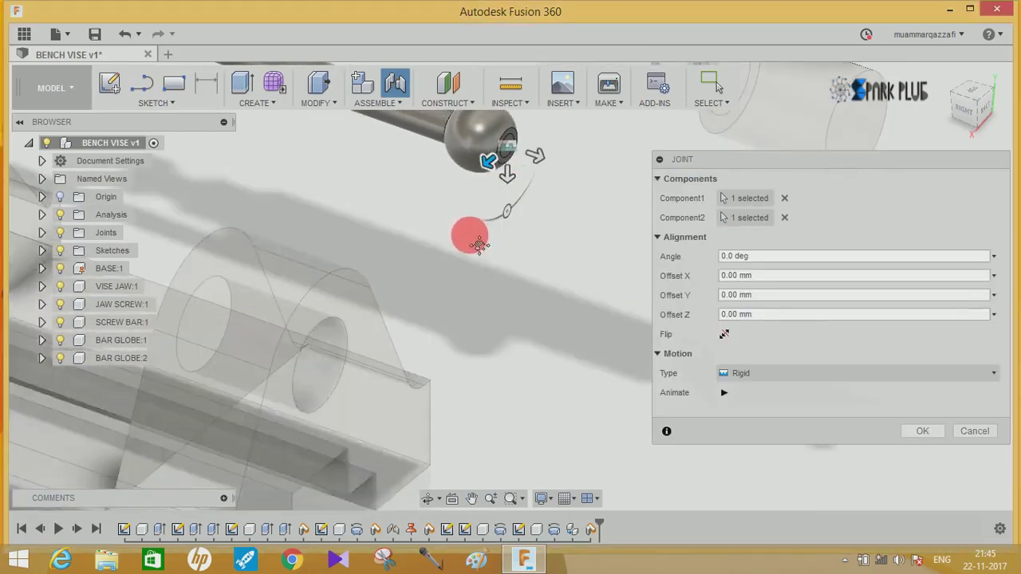
shift+middle_drag(479, 243, 695, 329)
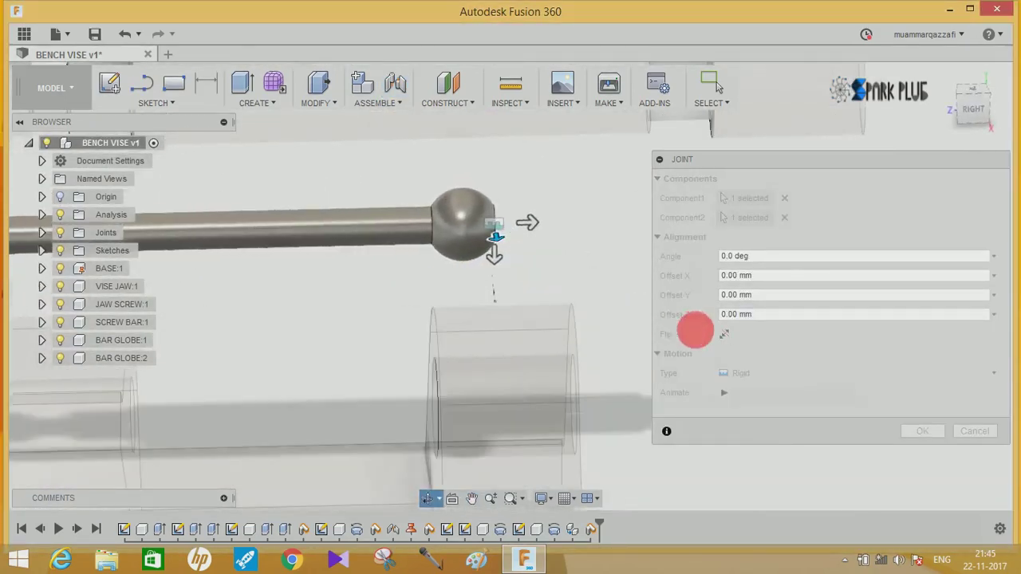
click(723, 334)
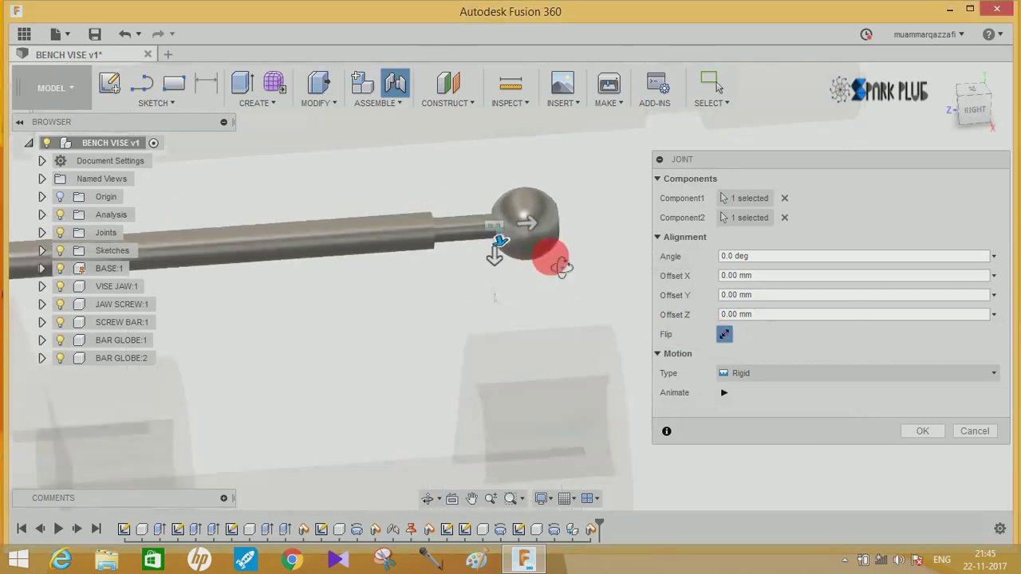
shift+middle_drag(524, 252, 482, 239)
drag(482, 239, 464, 254)
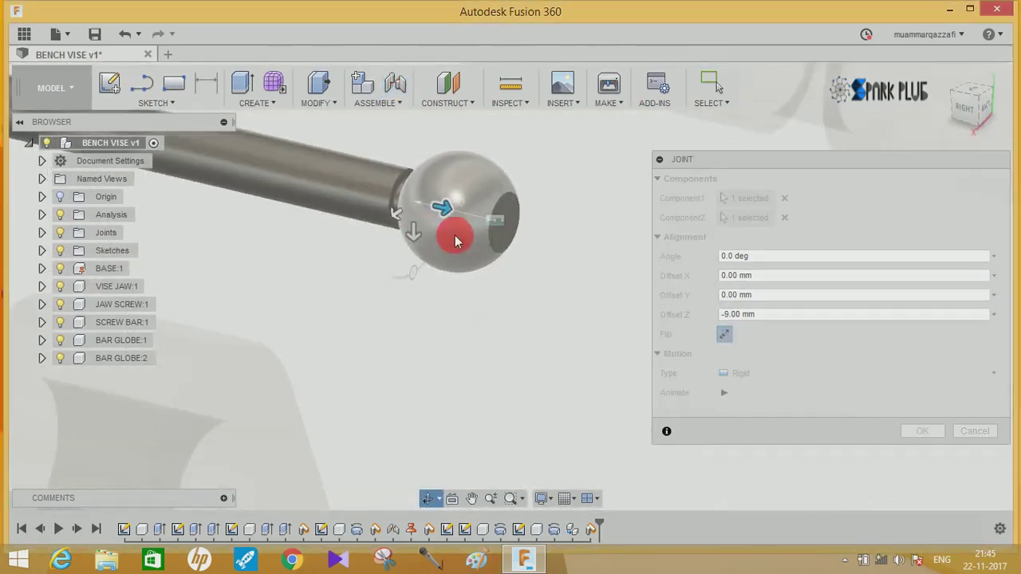
click(916, 432)
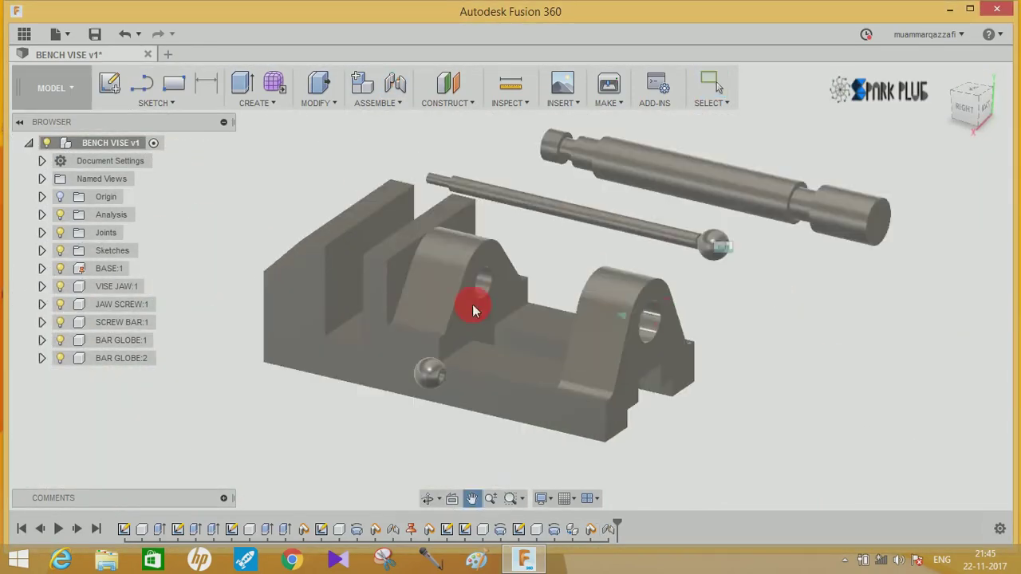
- Joint the second globe to the bar's opposite end with a -9 mm offset
key(j)
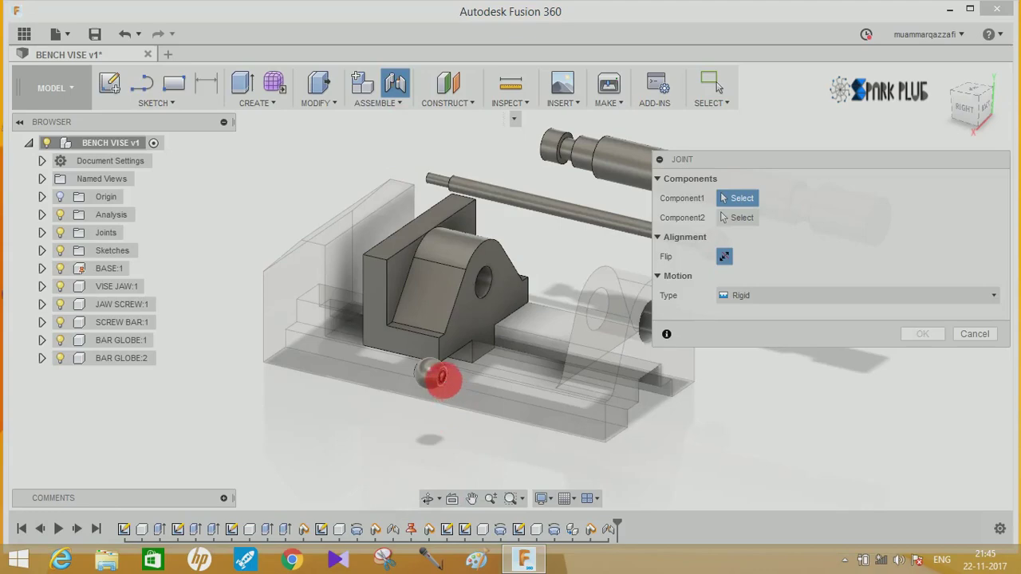
scroll(441, 378, up, 2)
scroll(451, 391, up, 5)
scroll(422, 343, up, 3)
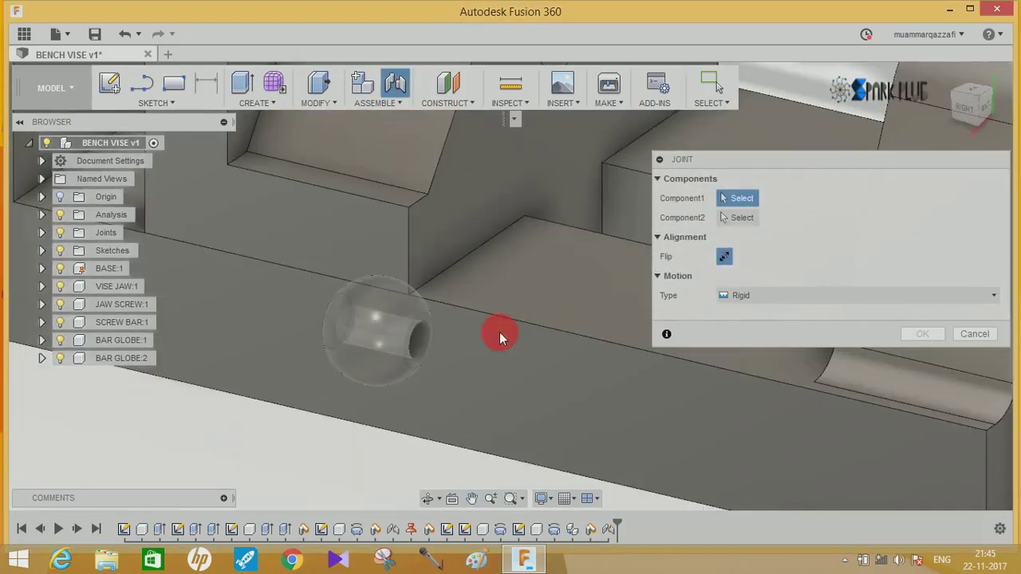
click(500, 335)
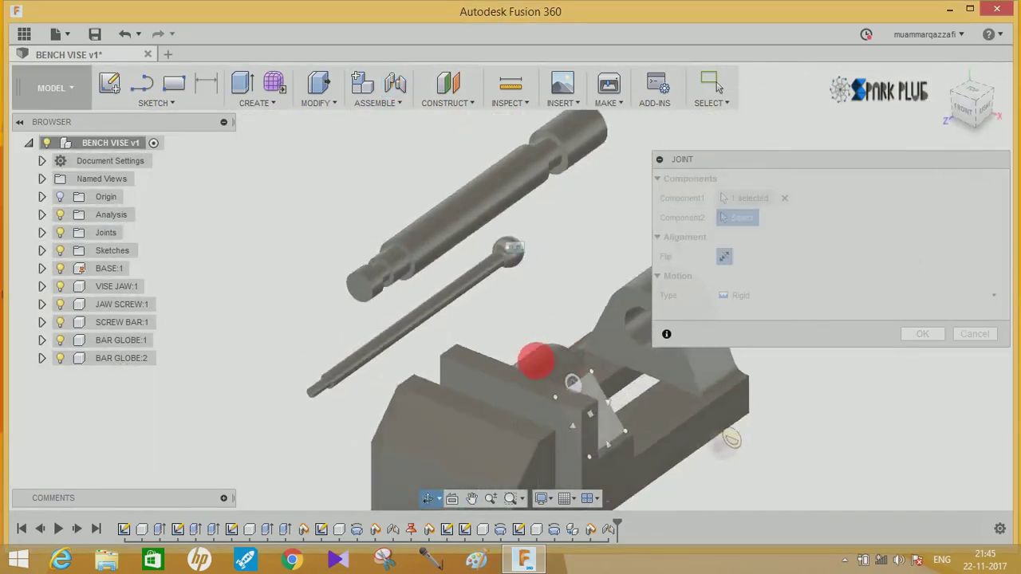
scroll(315, 390, up, 3)
click(304, 375)
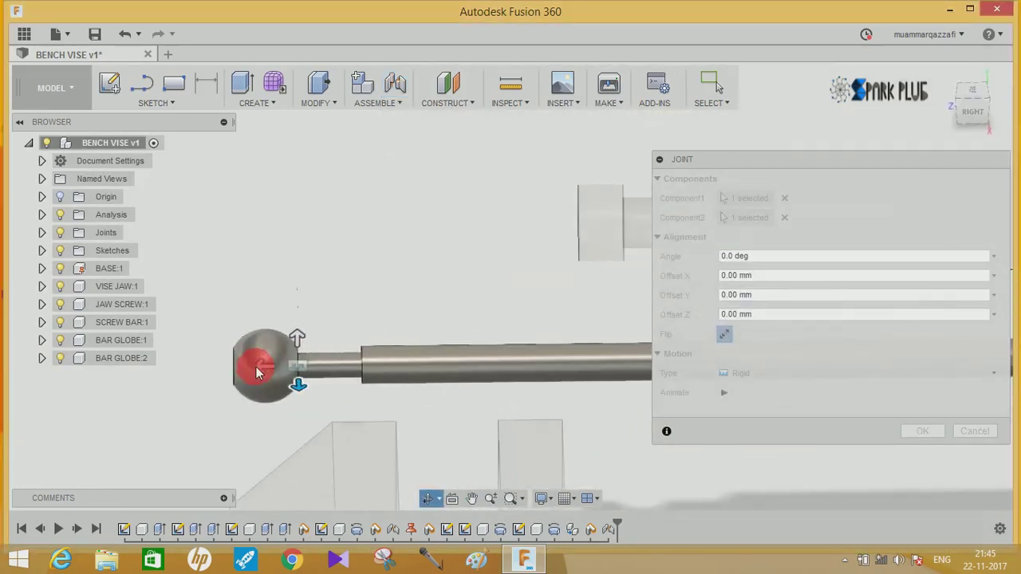
drag(258, 372, 323, 375)
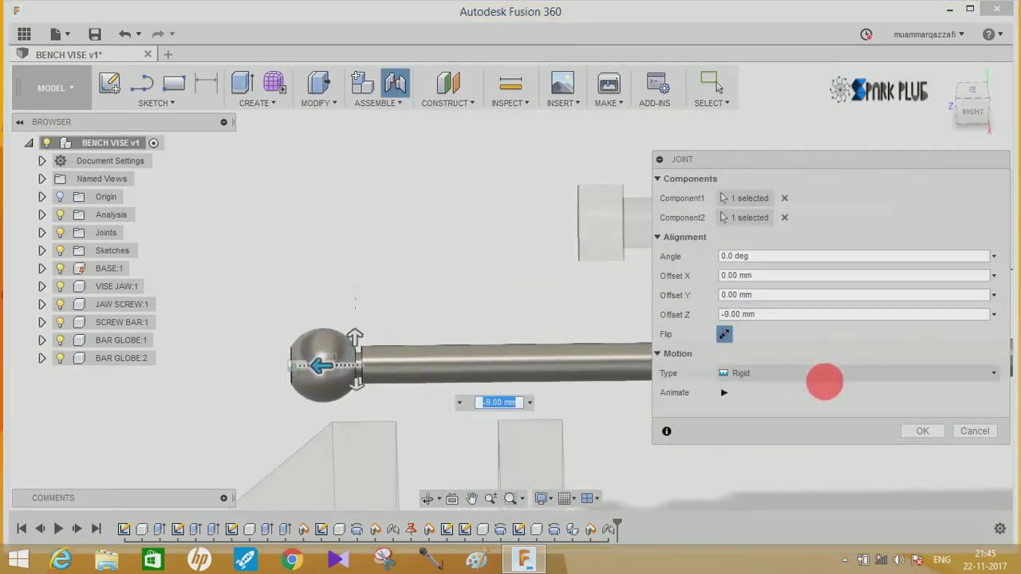
click(925, 431)
scroll(622, 311, down, 3)
mouse_move(604, 288)
shift+middle_down()
mouse_move(565, 263)
mouse_move(627, 295)
shift+middle_up()
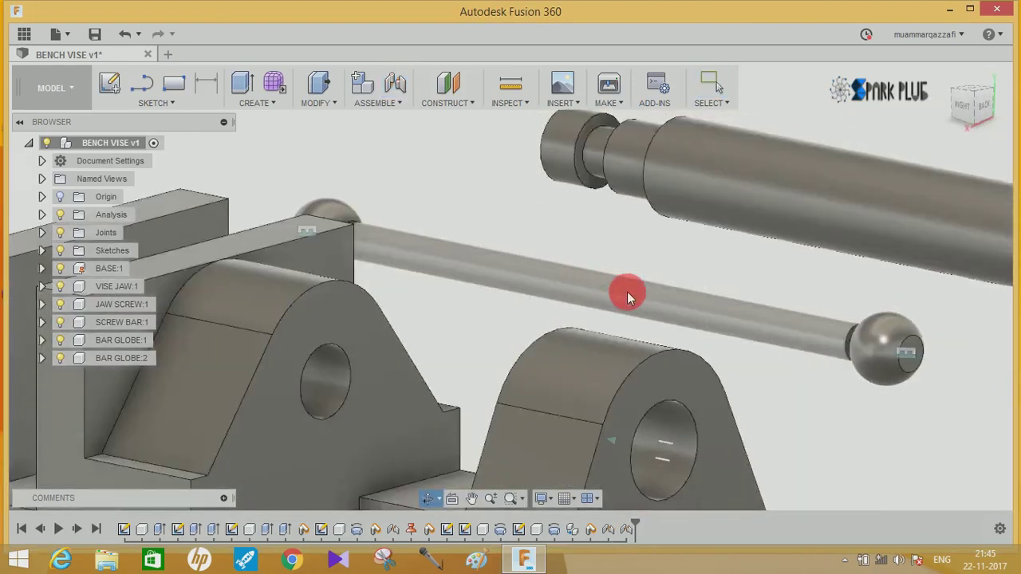
scroll(627, 296, down, 5)
mouse_move(694, 296)
shift+middle_down()
mouse_move(611, 292)
mouse_move(657, 319)
mouse_move(587, 266)
shift+middle_up()
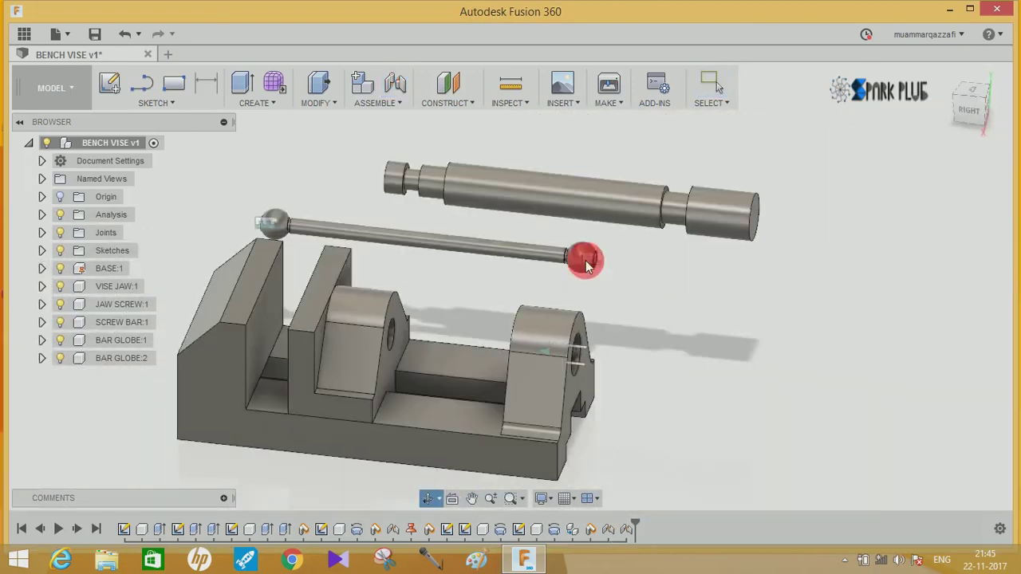
- Start a sketch on a plane through the jaw screw, zoomed to its end
click(110, 82)
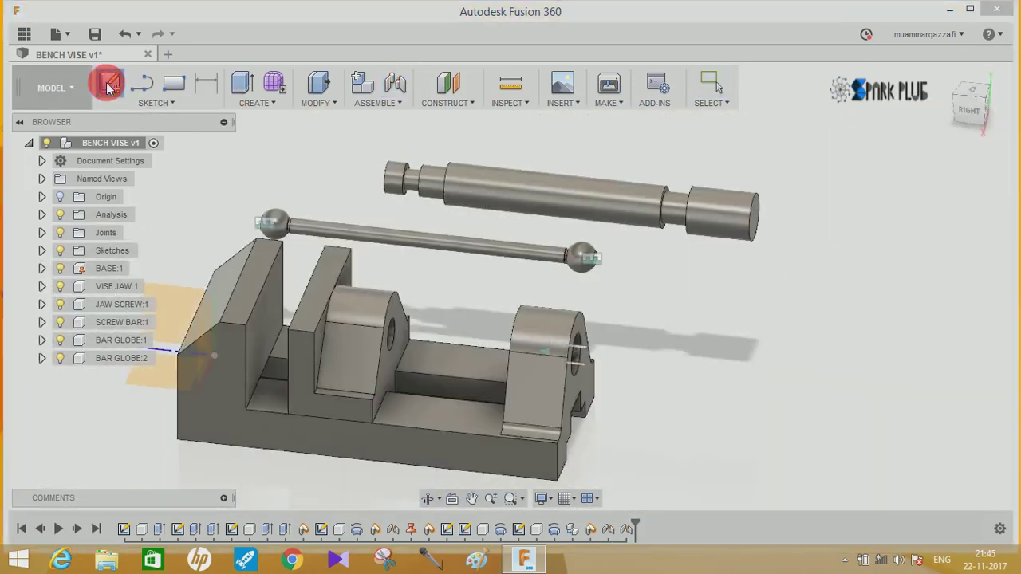
click(170, 296)
middle_drag(511, 278, 274, 319)
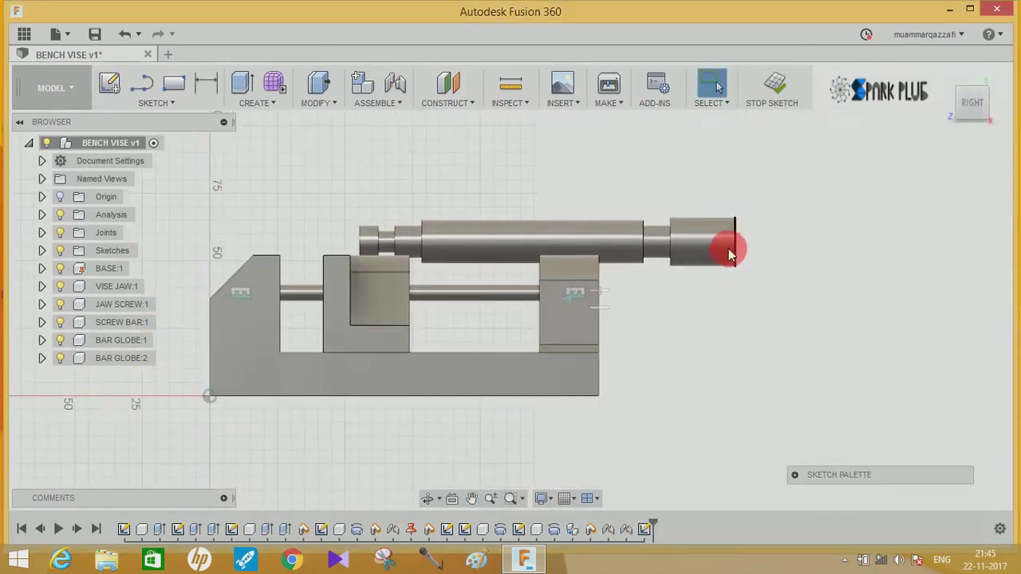
middle_drag(728, 248, 648, 287)
scroll(658, 283, up, 2)
scroll(663, 279, up, 2)
scroll(663, 279, up, 2)
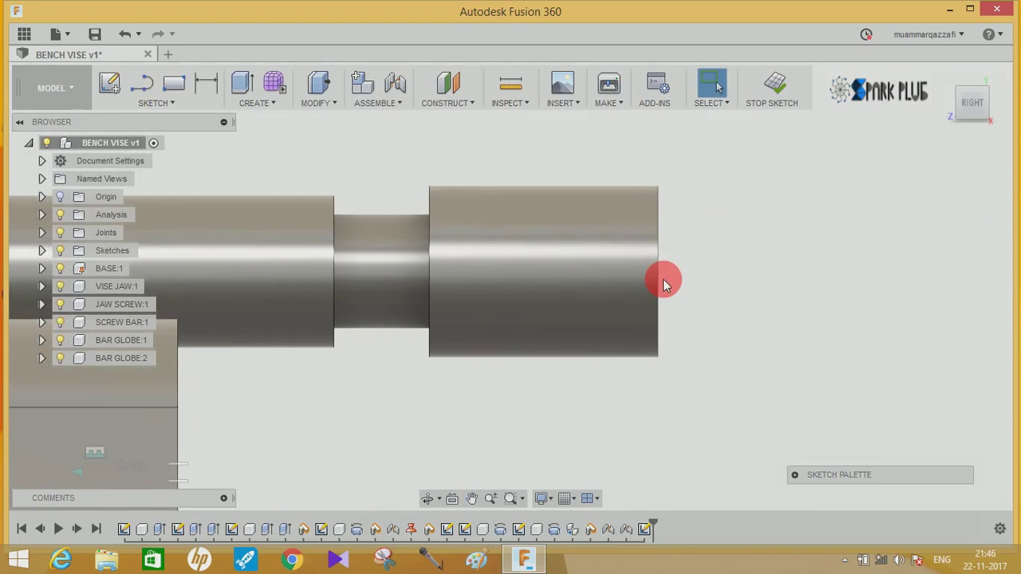
- Draw a 12 mm line from the screw end and a 6 mm circle at its endpoint
key(l)
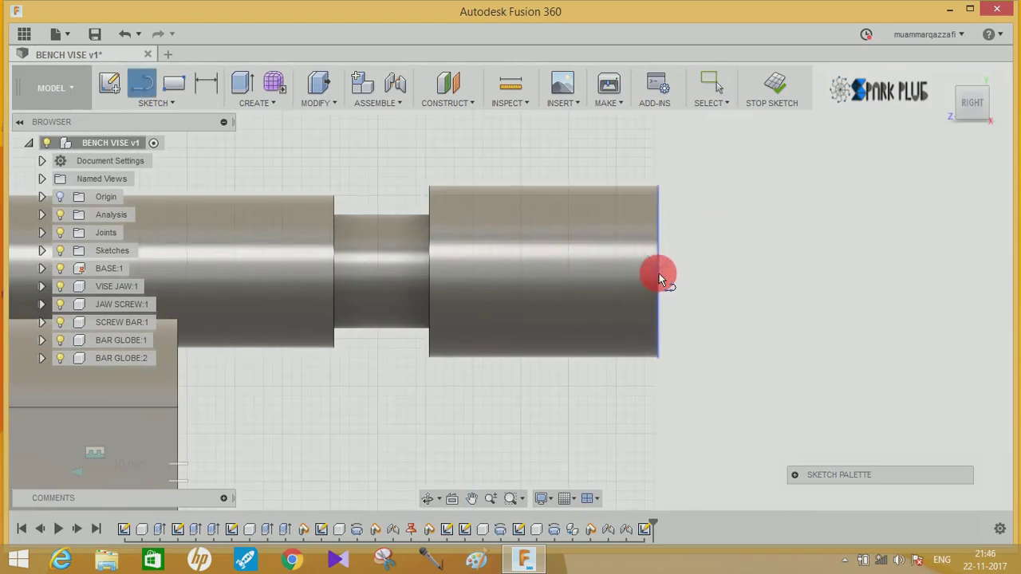
click(659, 276)
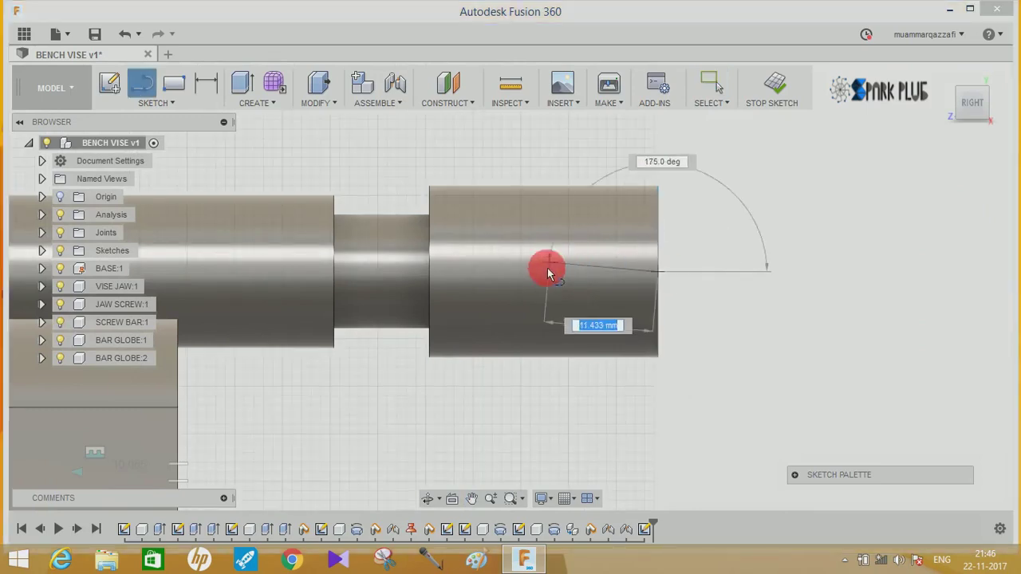
text(12)
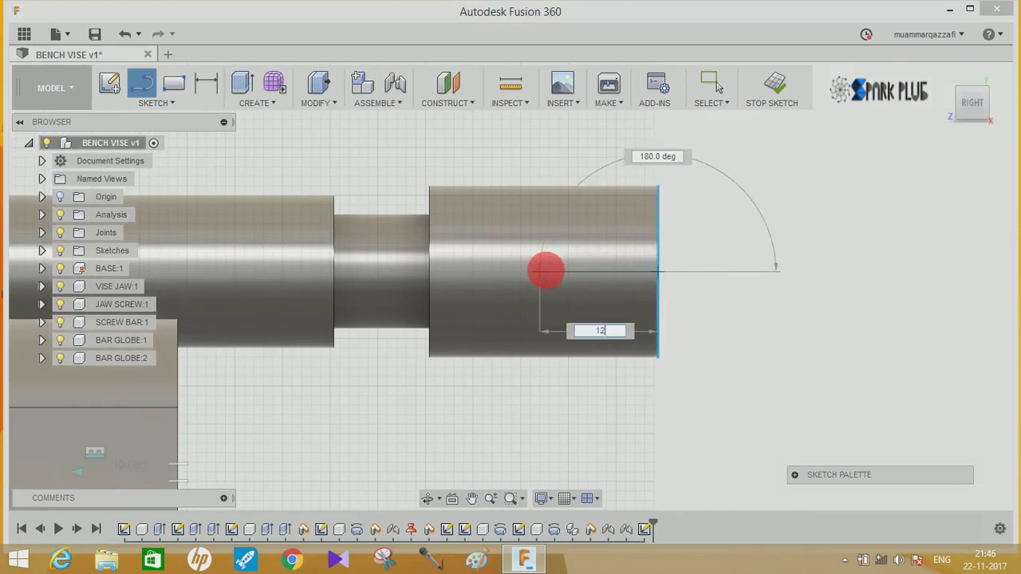
key(Return)
key(Escape)
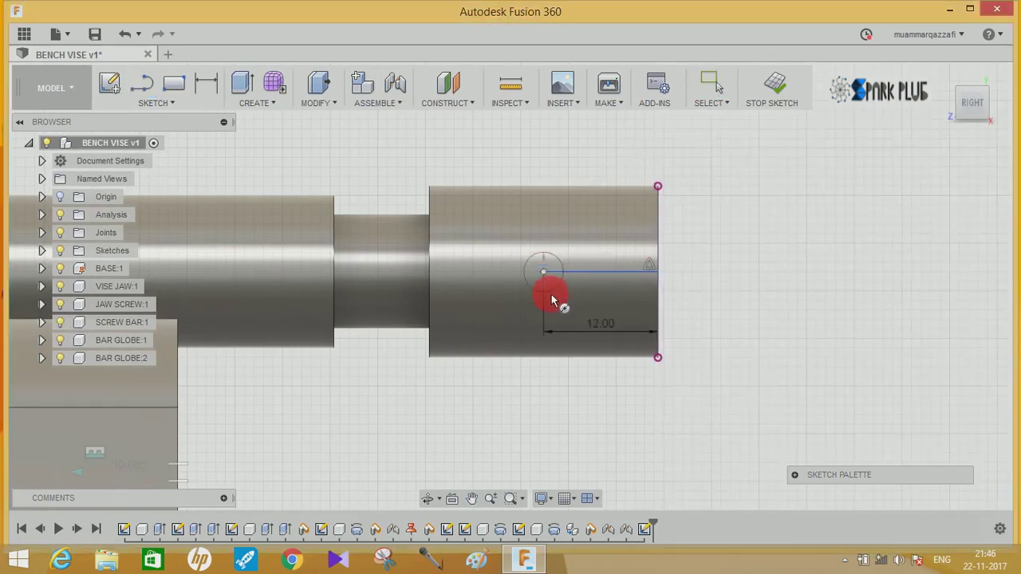
drag(551, 296, 557, 302)
text(6)
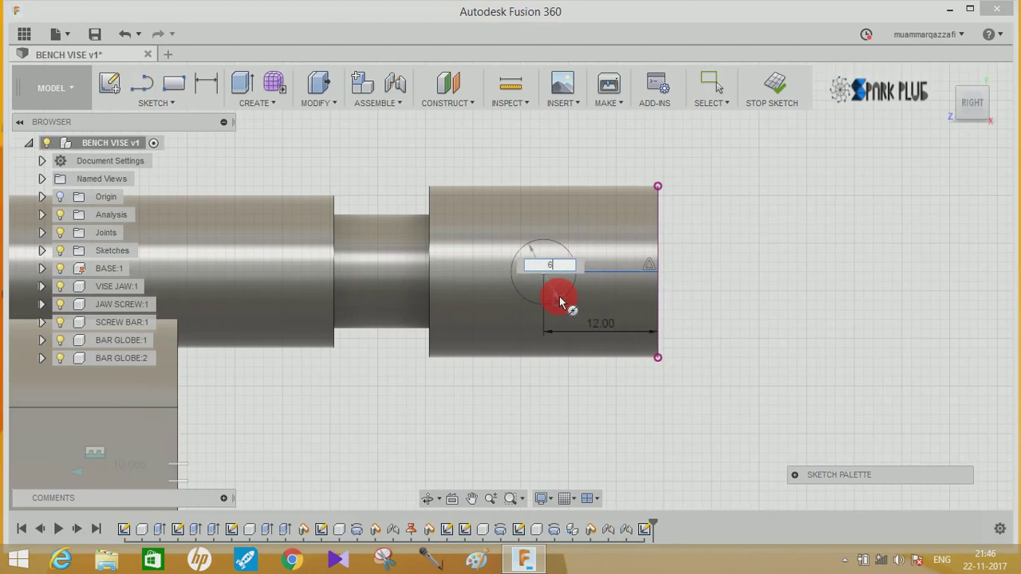
key(Return)
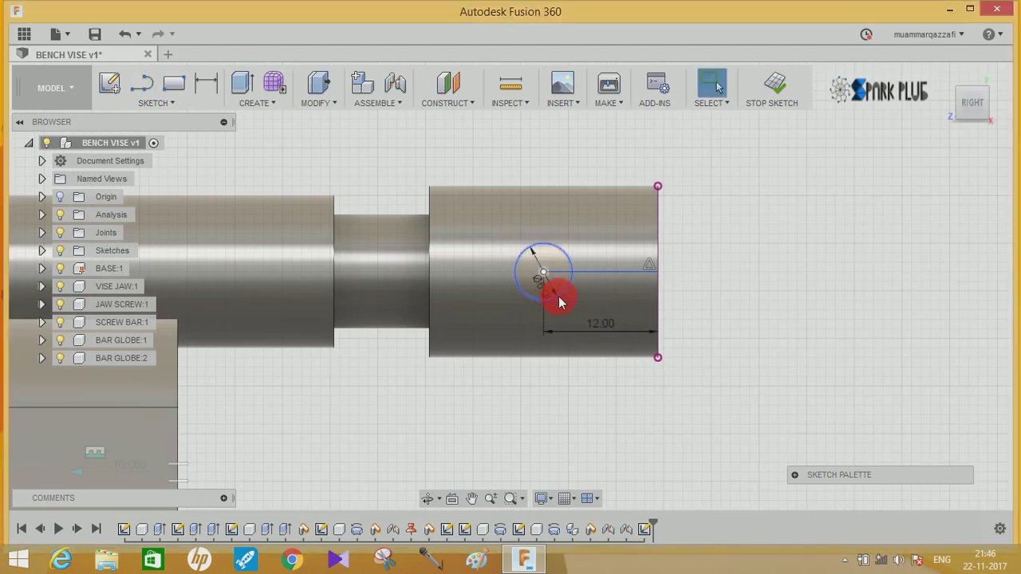
- Extrude the 6 mm circle as a cut through the bar
shift+middle_drag(636, 291, 574, 298)
key(e)
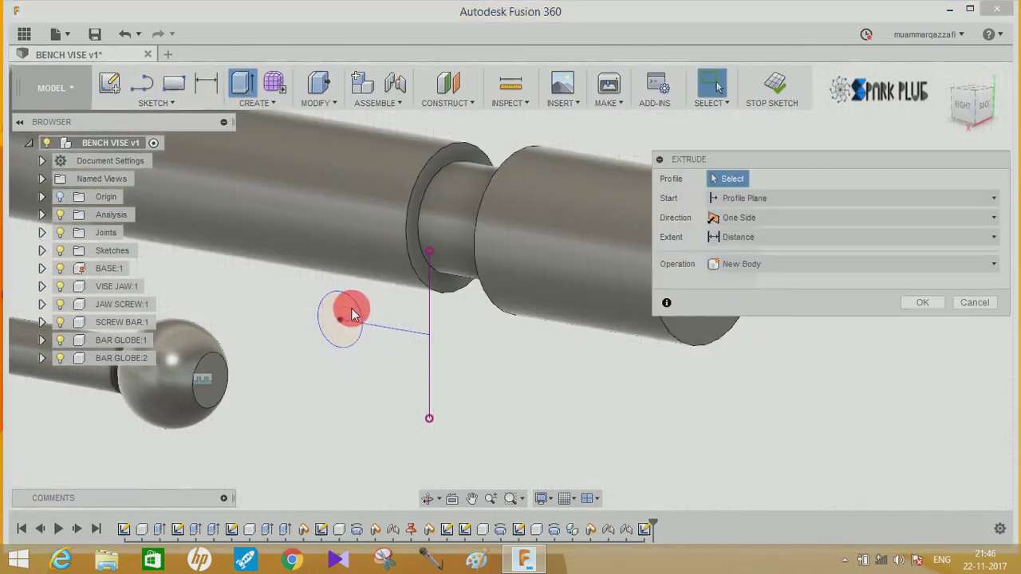
click(339, 317)
drag(536, 271, 827, 189)
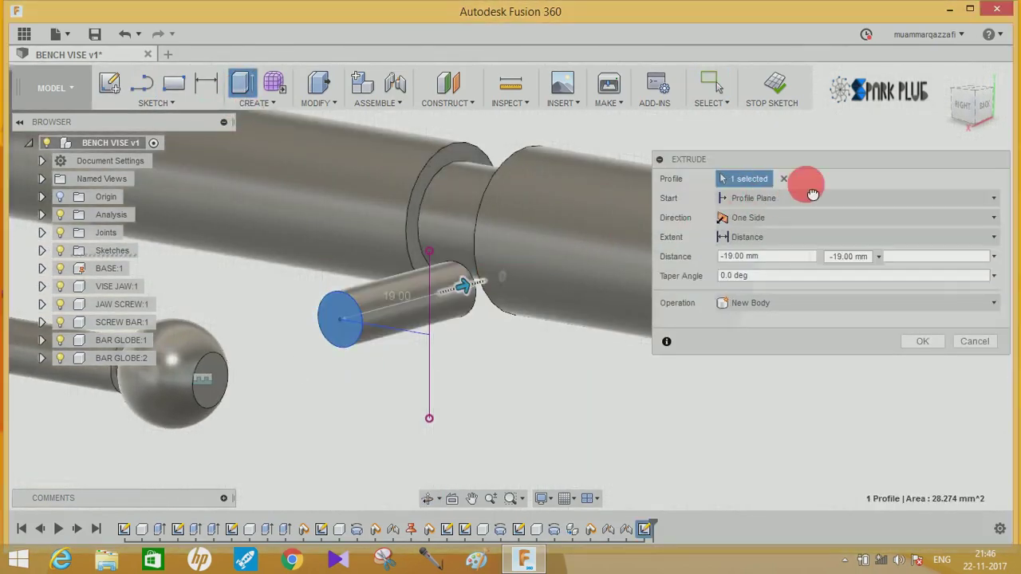
click(921, 359)
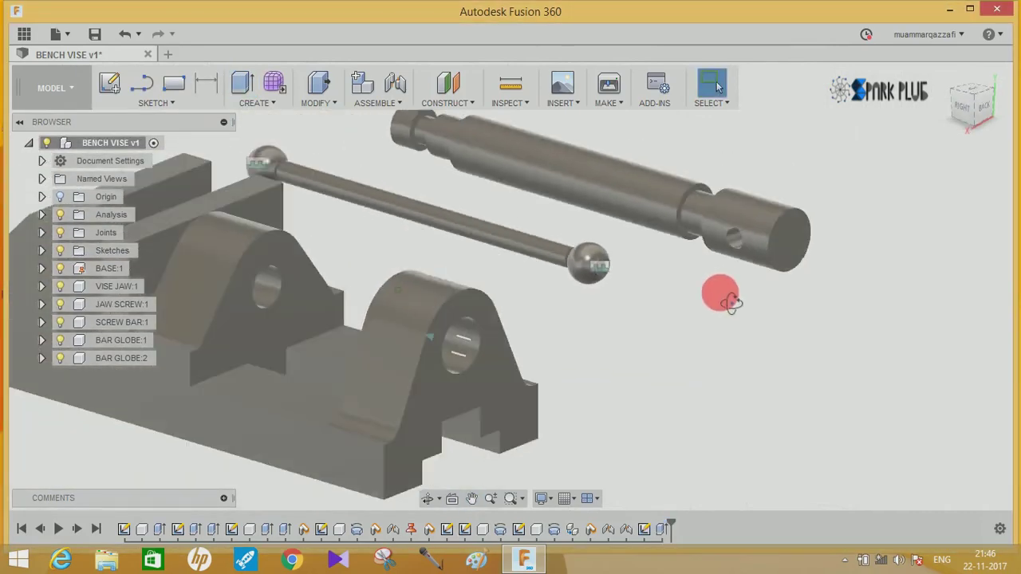
- Rigidly joint the handle bar into the jaw screw's cross hole with a 10 mm offset
click(396, 87)
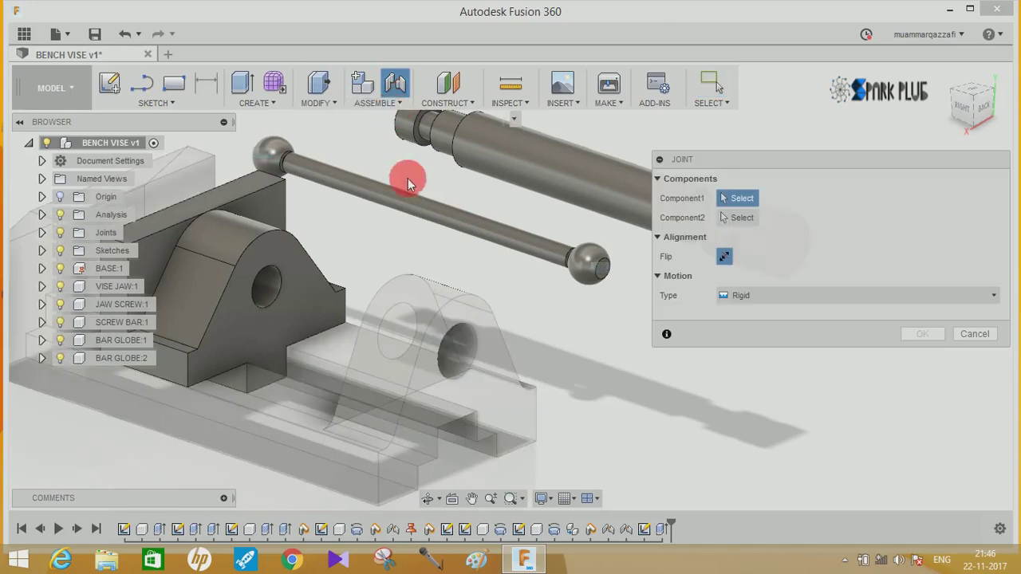
mouse_move(410, 206)
shift+middle_down()
mouse_move(439, 217)
mouse_move(410, 216)
mouse_move(434, 195)
mouse_move(189, 228)
shift+middle_up()
click(434, 195)
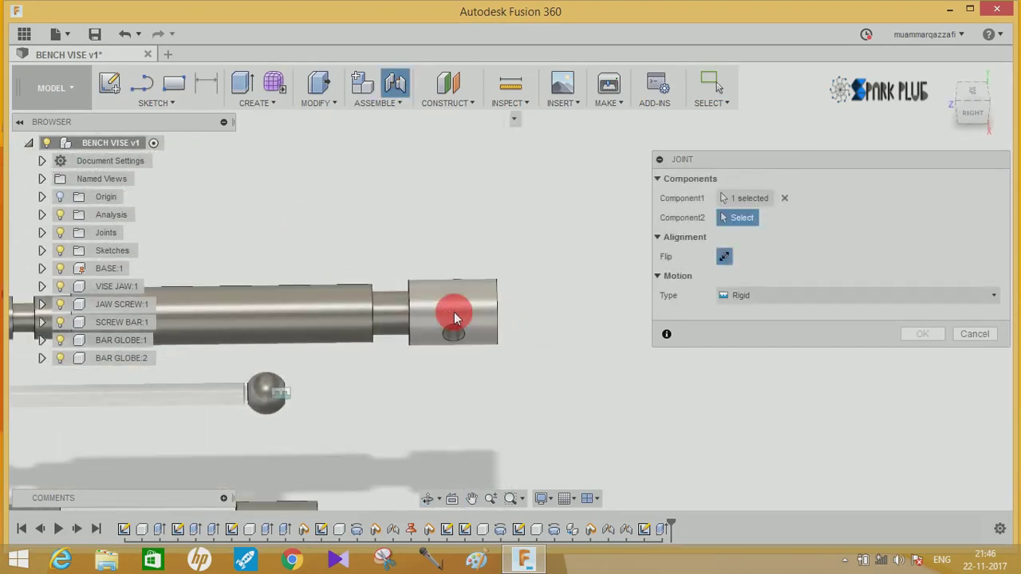
mouse_move(454, 324)
shift+middle_down()
mouse_move(476, 279)
mouse_move(457, 360)
shift+middle_up()
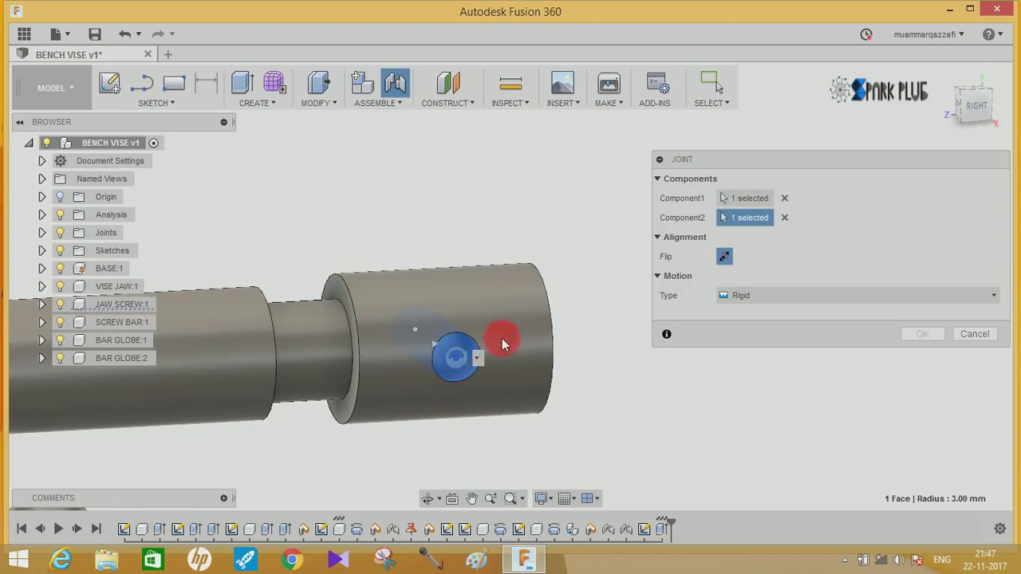
click(448, 371)
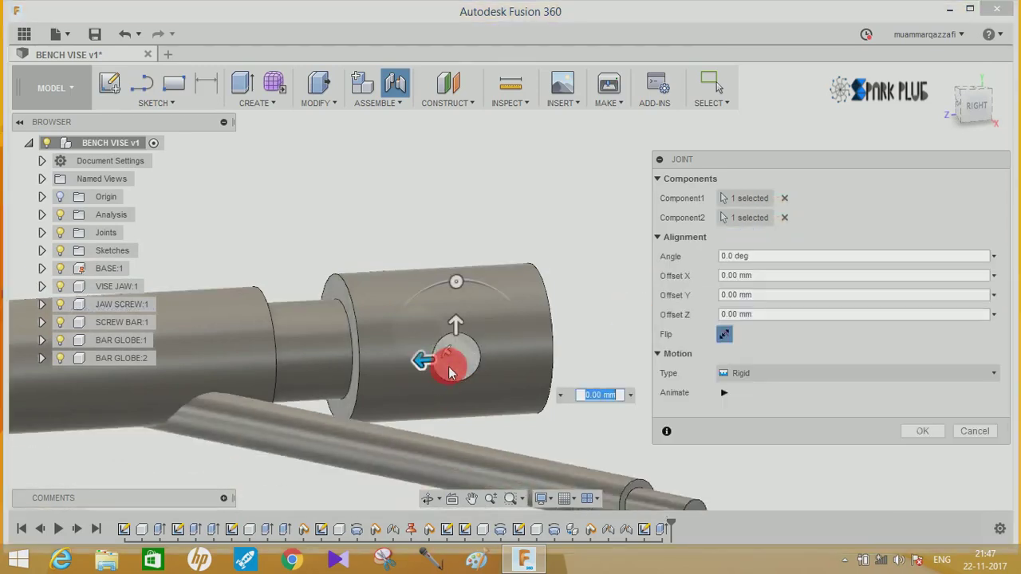
shift+middle_drag(535, 383, 913, 128)
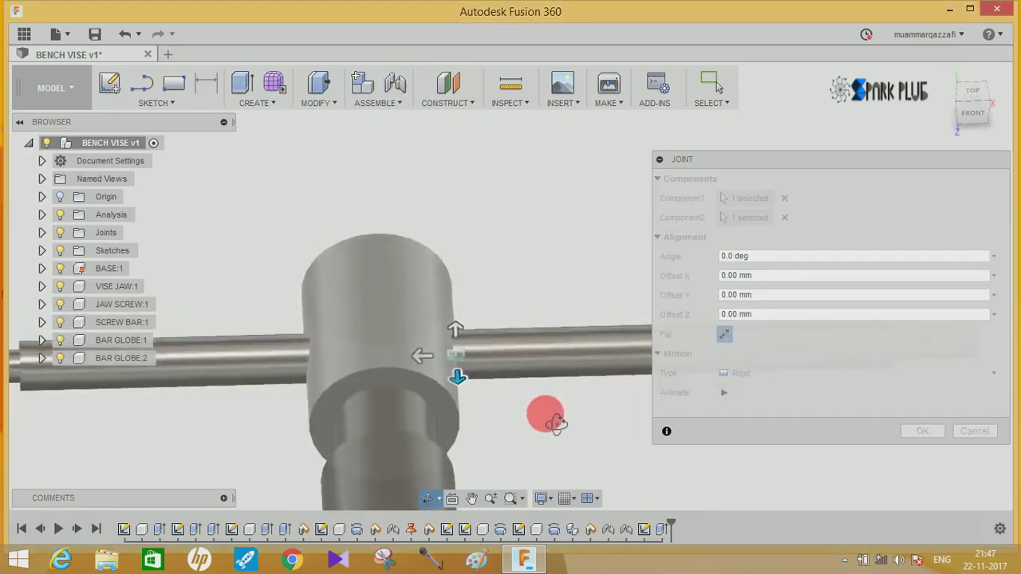
click(973, 91)
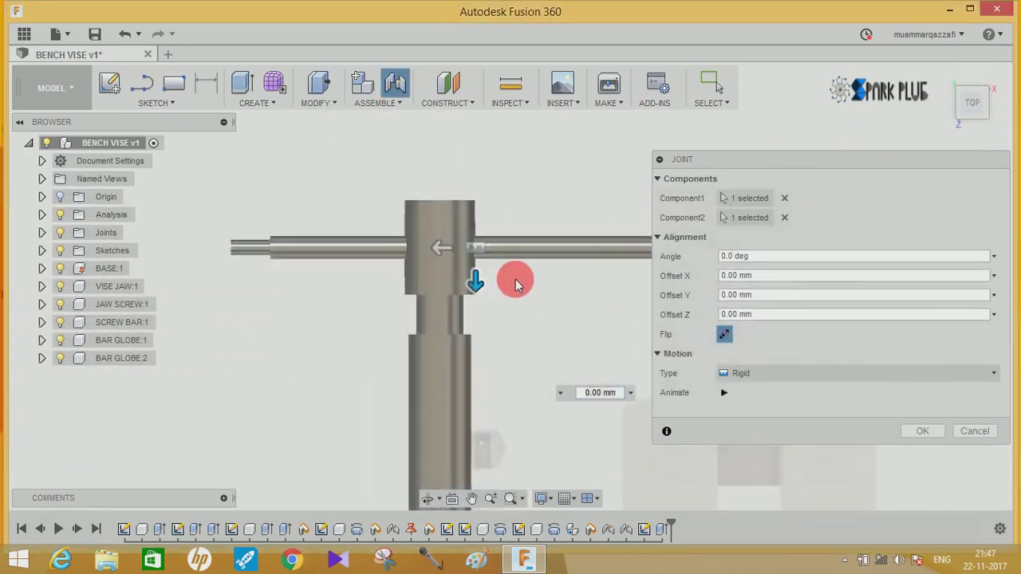
middle_drag(517, 278, 543, 288)
drag(474, 258, 447, 268)
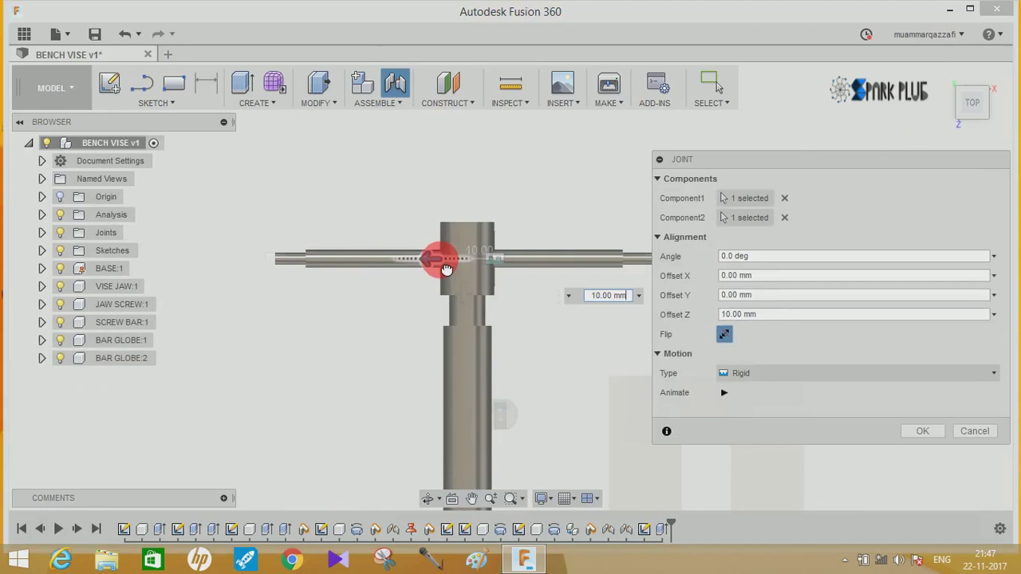
shift+middle_drag(540, 269, 449, 231)
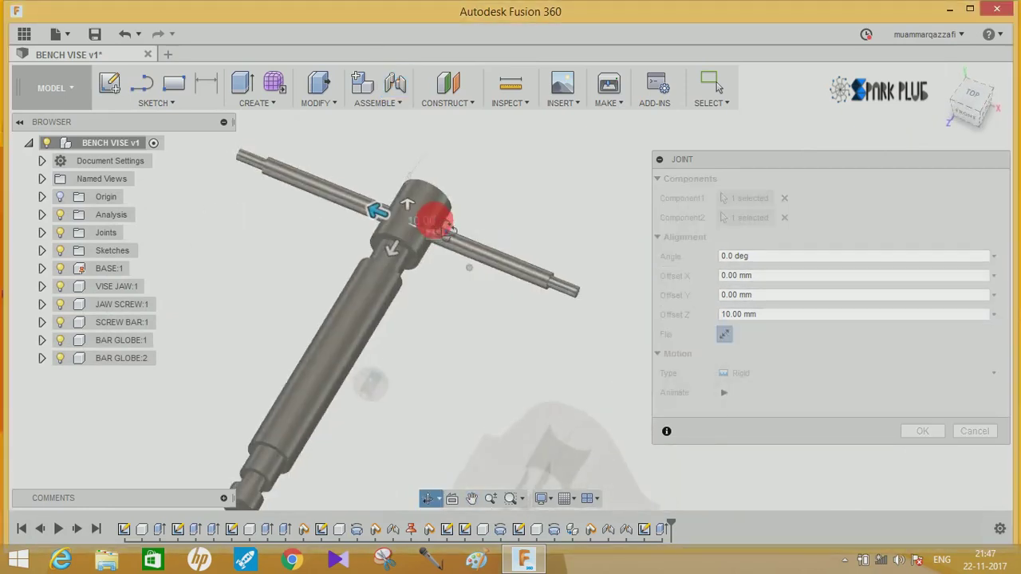
click(825, 387)
click(917, 431)
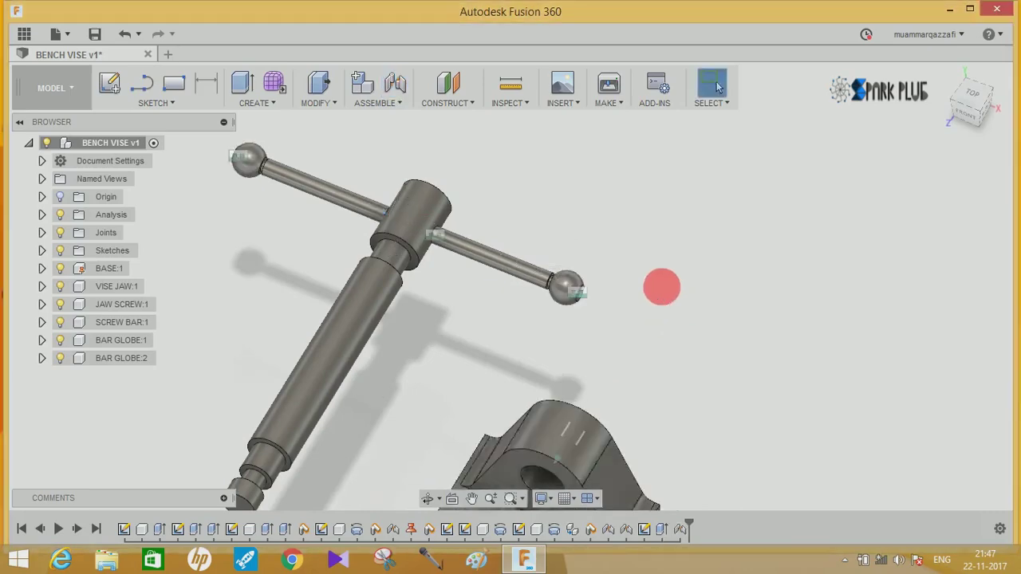
- Place a hole centred on the jaw boss's curved top, about 14 mm deep
mouse_move(661, 285)
shift+middle_down()
mouse_move(630, 251)
mouse_move(631, 296)
mouse_move(679, 306)
mouse_move(659, 319)
mouse_move(541, 262)
mouse_move(385, 162)
shift+middle_up()
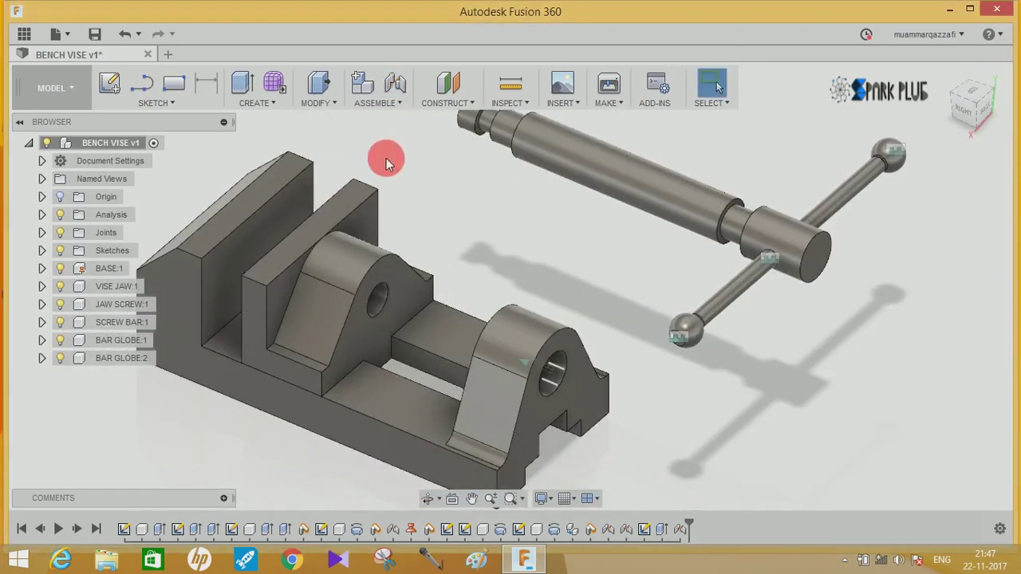
click(264, 112)
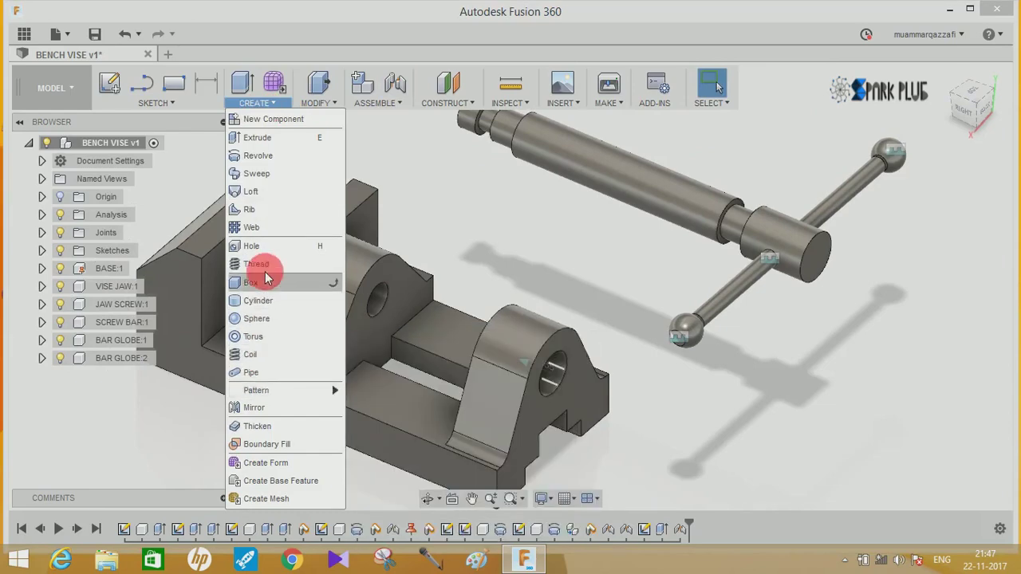
click(270, 247)
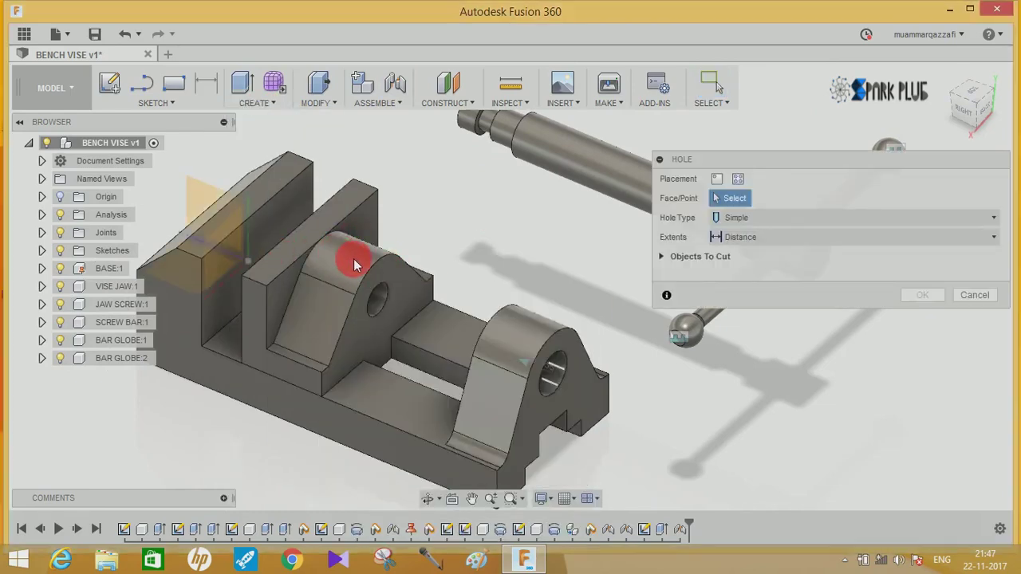
click(355, 257)
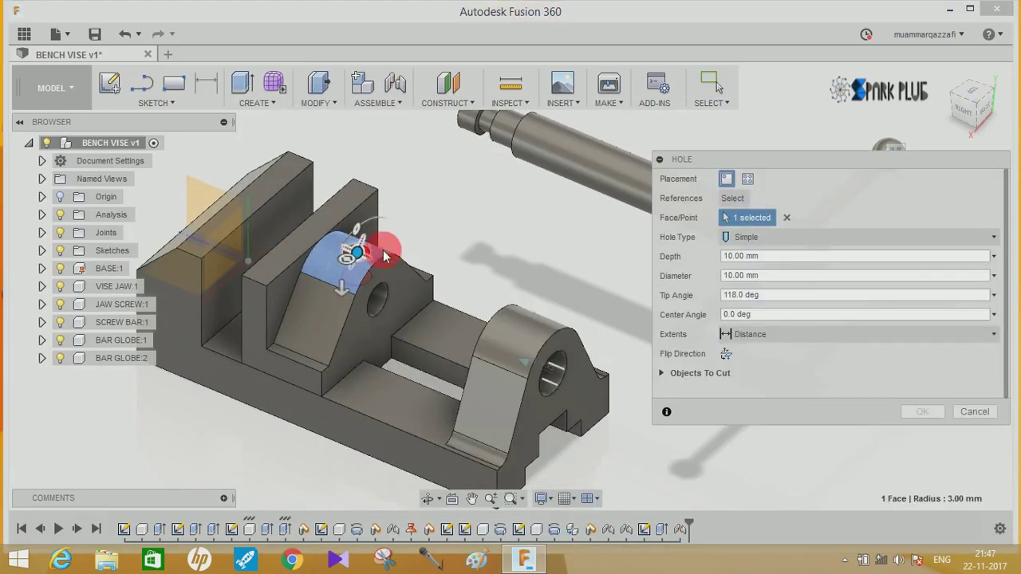
click(983, 101)
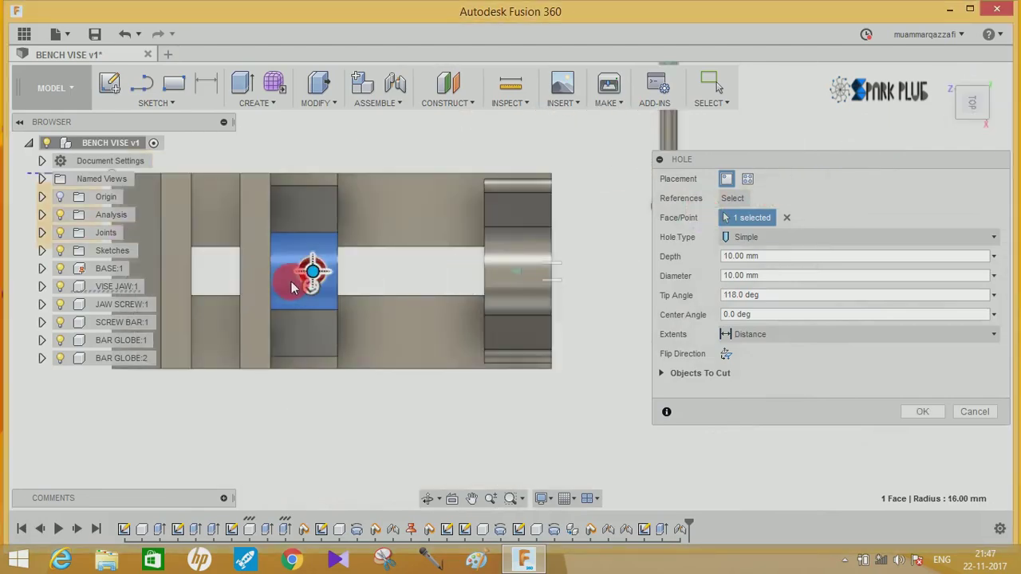
scroll(335, 269, up, 4)
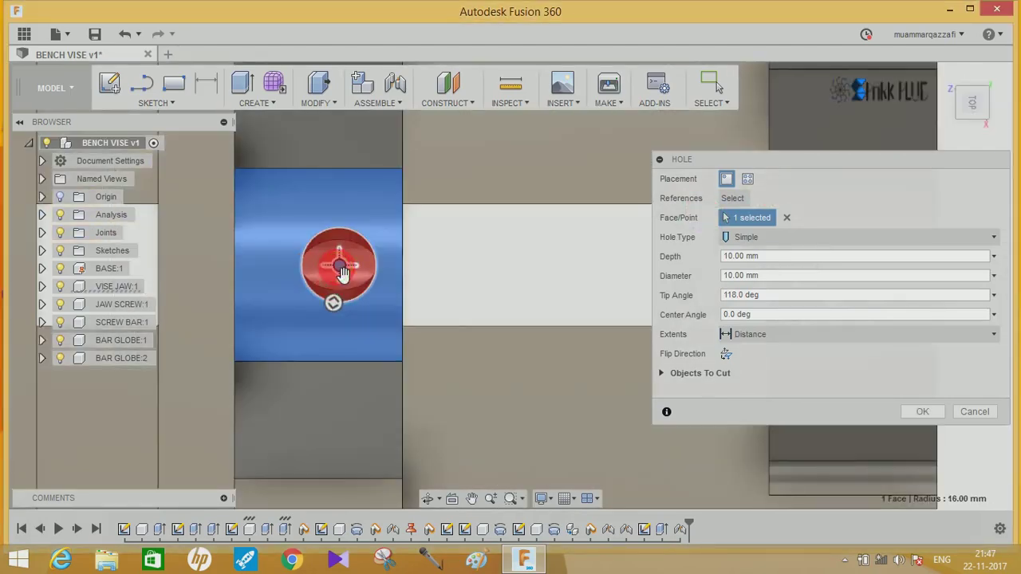
drag(342, 272, 333, 276)
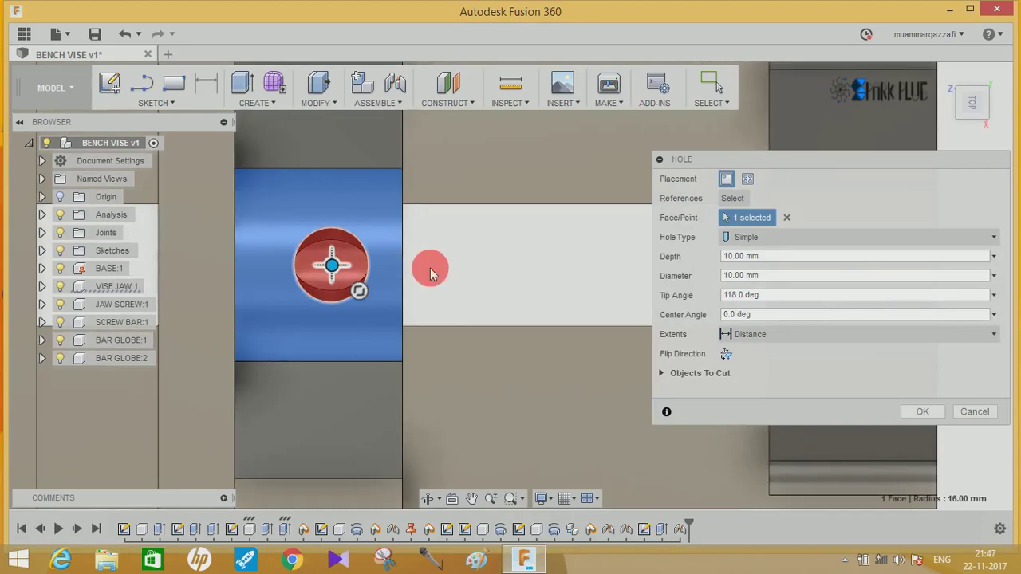
mouse_move(422, 273)
shift+middle_down()
mouse_move(353, 183)
mouse_move(355, 231)
shift+middle_up()
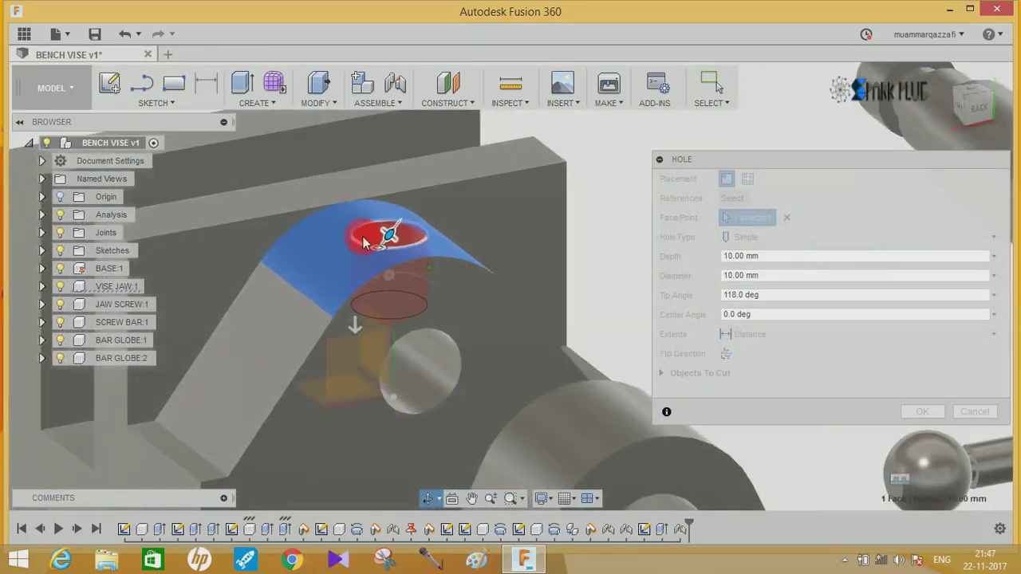
drag(354, 323, 356, 359)
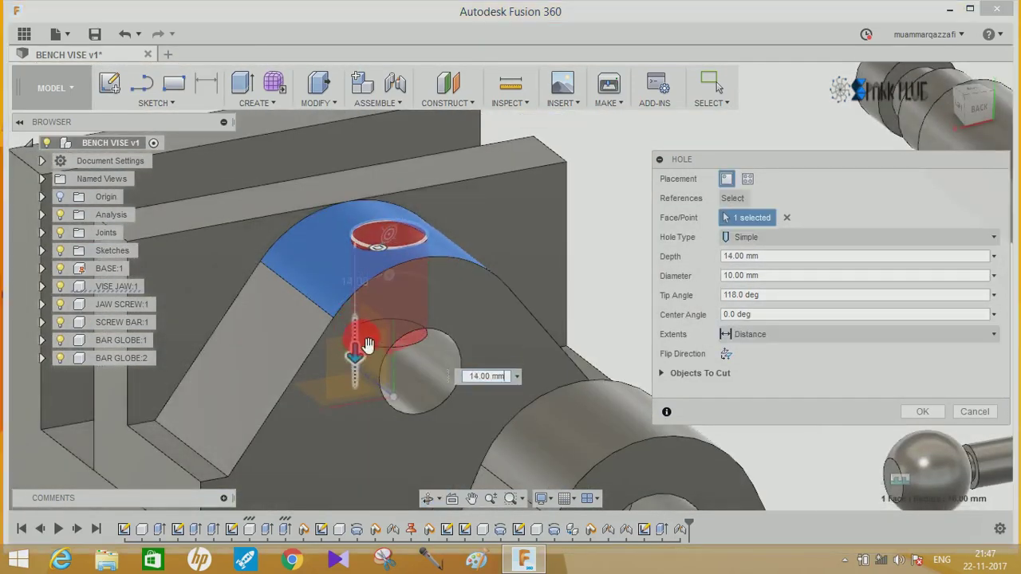
shift+middle_drag(367, 345, 353, 351)
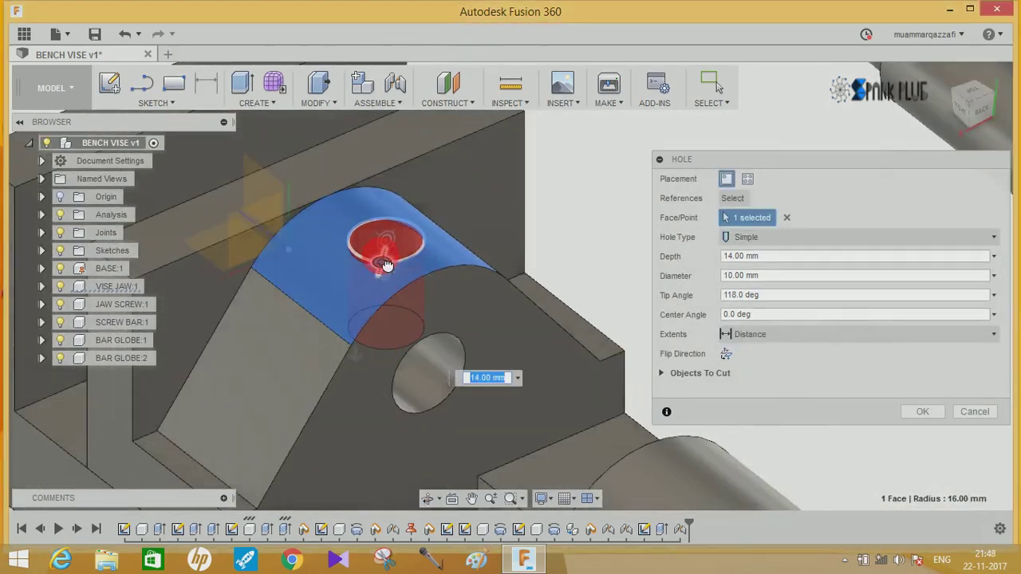
- Make it an 8 mm counterbored hole with a 10 mm counterbore
key(Tab)
text(8)
key(Return)
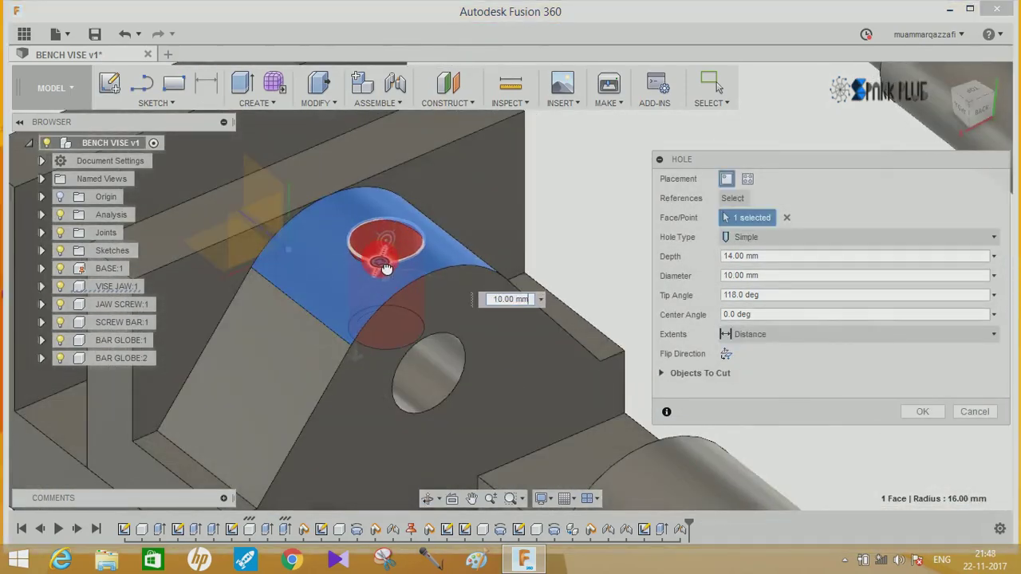
click(759, 237)
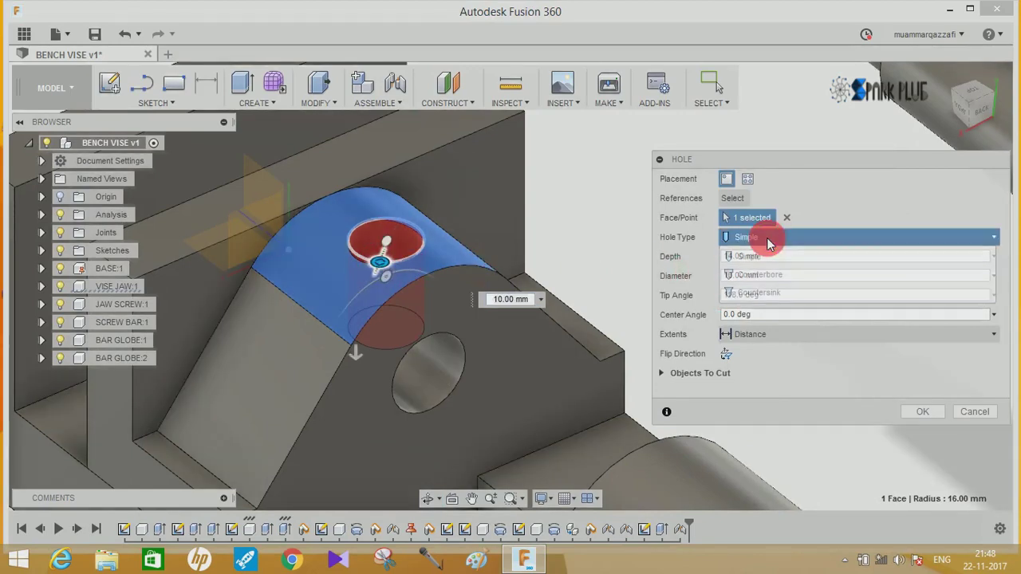
click(759, 275)
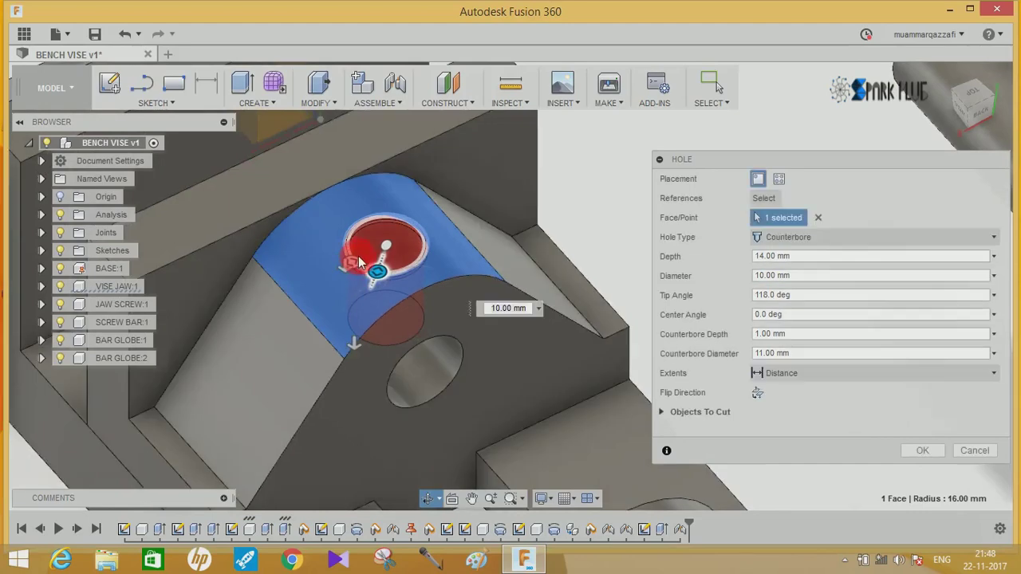
scroll(356, 265, up, 5)
drag(354, 274, 359, 273)
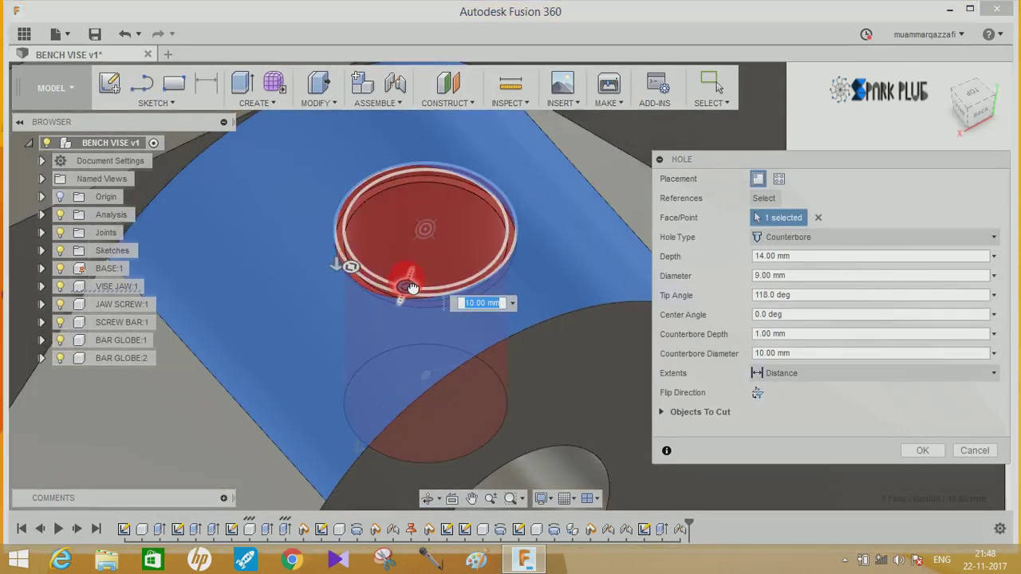
drag(413, 285, 411, 283)
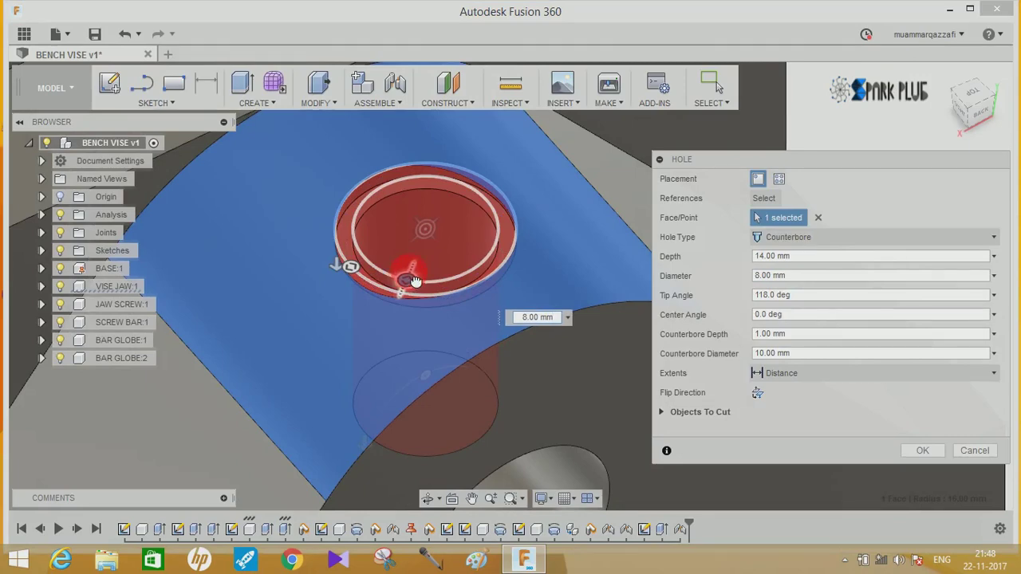
click(922, 450)
mouse_move(797, 406)
shift+middle_down()
mouse_move(679, 349)
mouse_move(772, 328)
mouse_move(725, 326)
mouse_move(759, 358)
mouse_move(536, 240)
shift+middle_up()
scroll(759, 358, down, 3)
scroll(762, 358, down, 2)
- Joint the screw end into the jaw's hole with a -6 mm Z offset
click(394, 83)
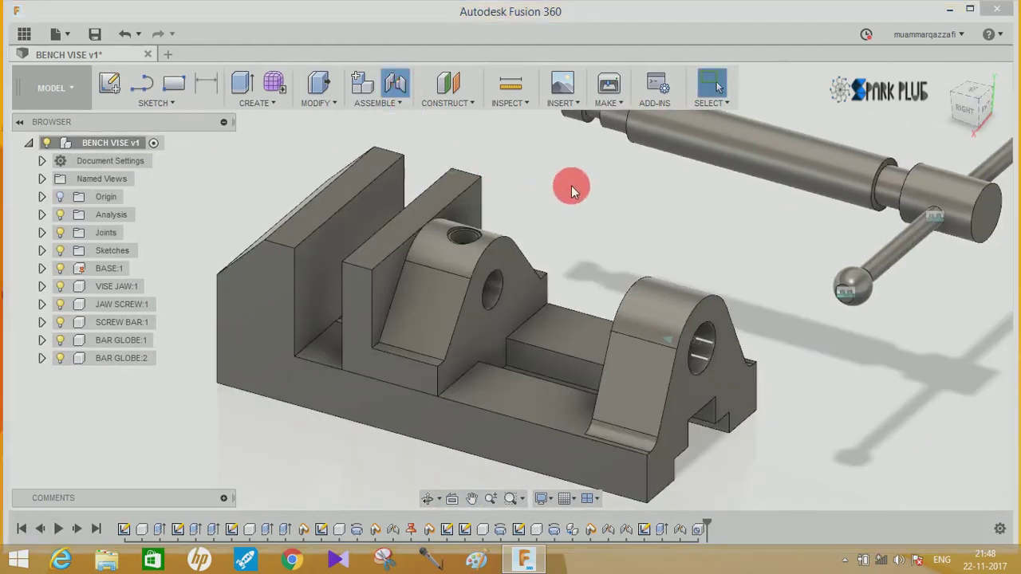
middle_drag(571, 272, 553, 229)
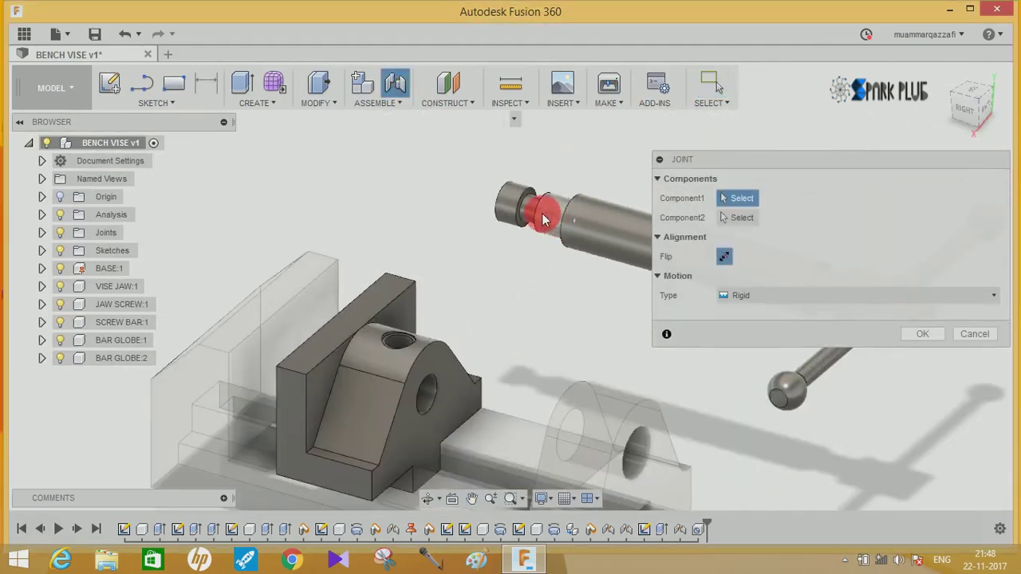
click(543, 219)
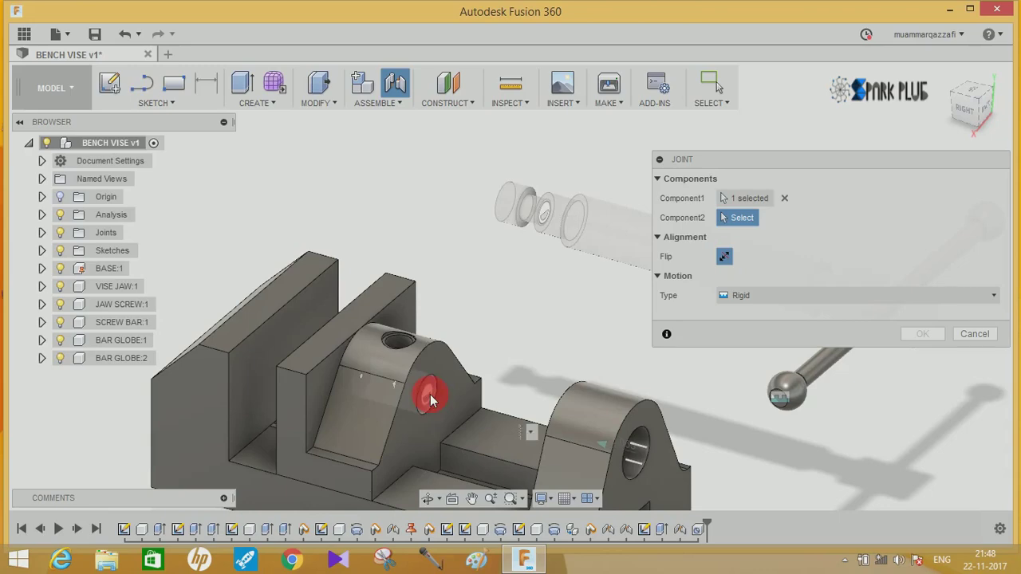
click(429, 399)
shift+middle_drag(542, 325, 566, 387)
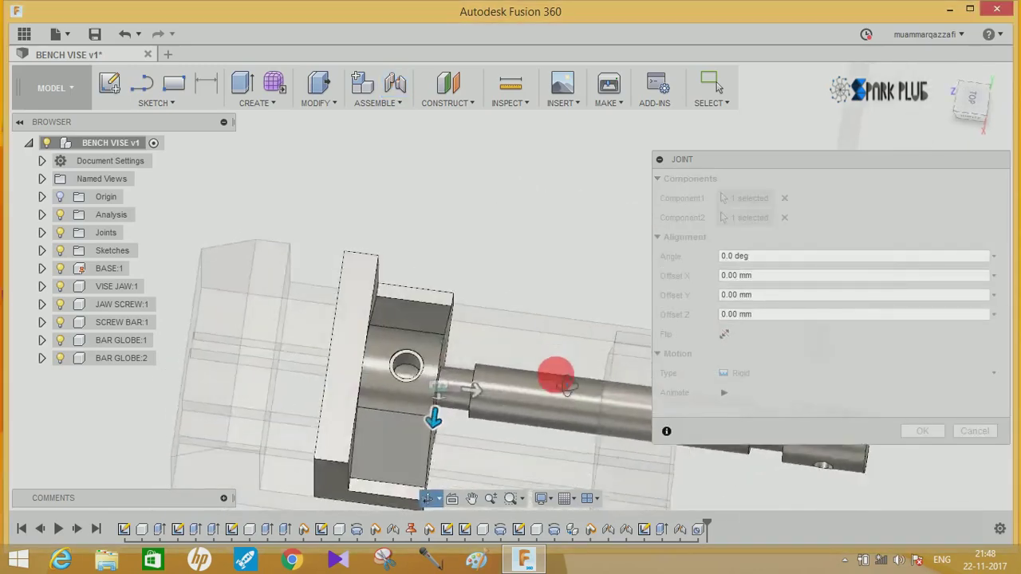
click(972, 101)
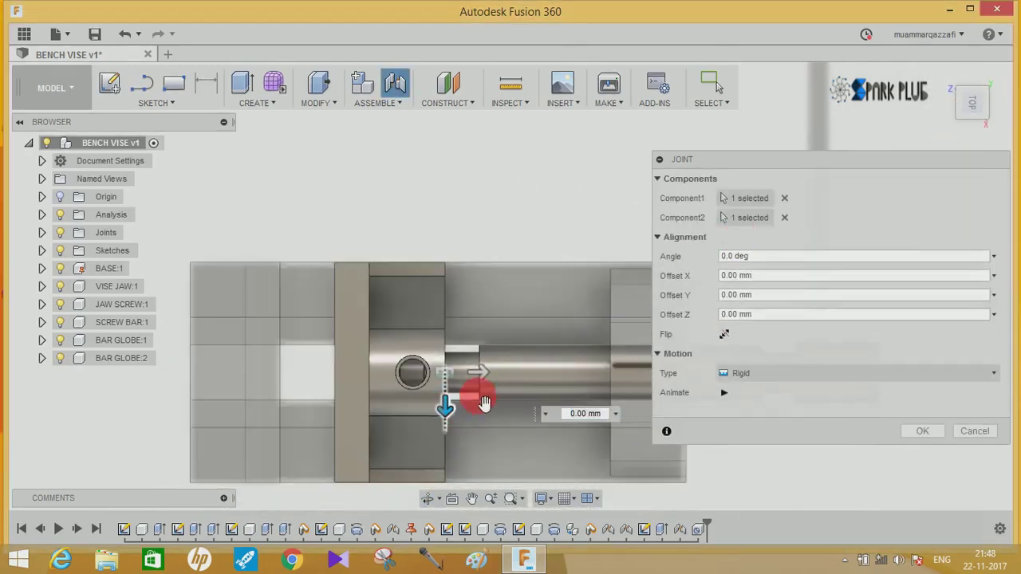
drag(484, 383, 473, 392)
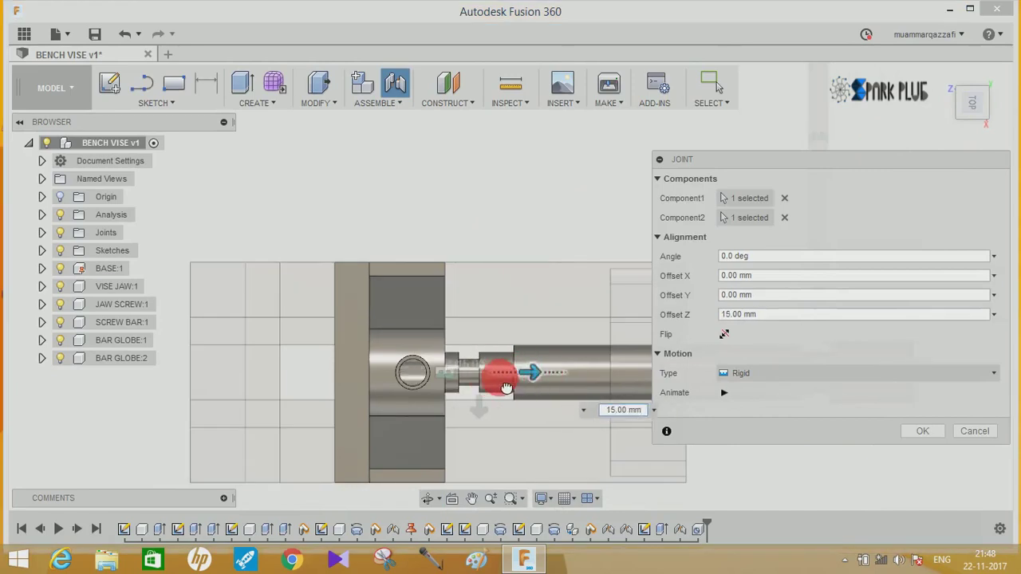
drag(473, 392, 428, 379)
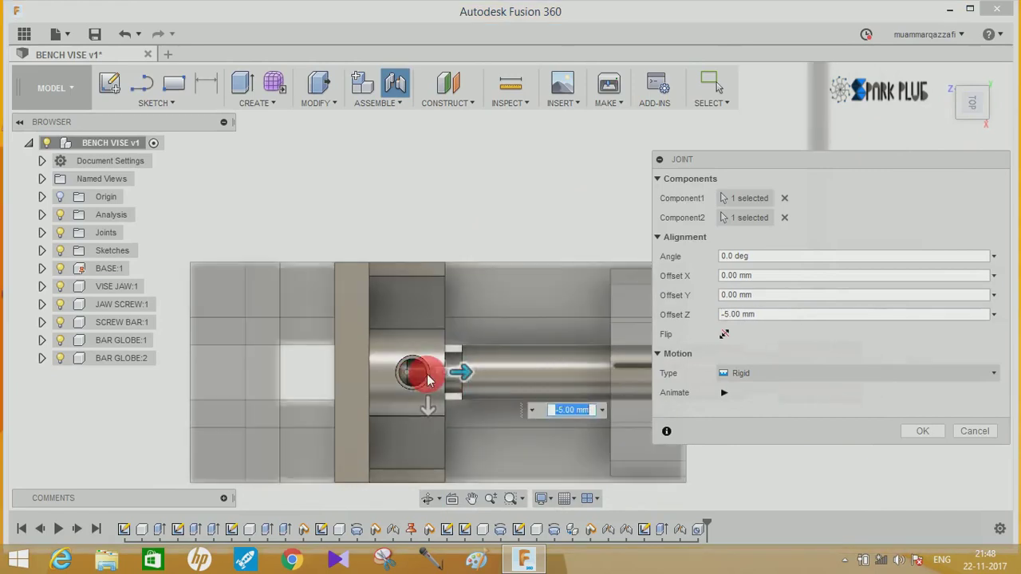
scroll(438, 343, up, 3)
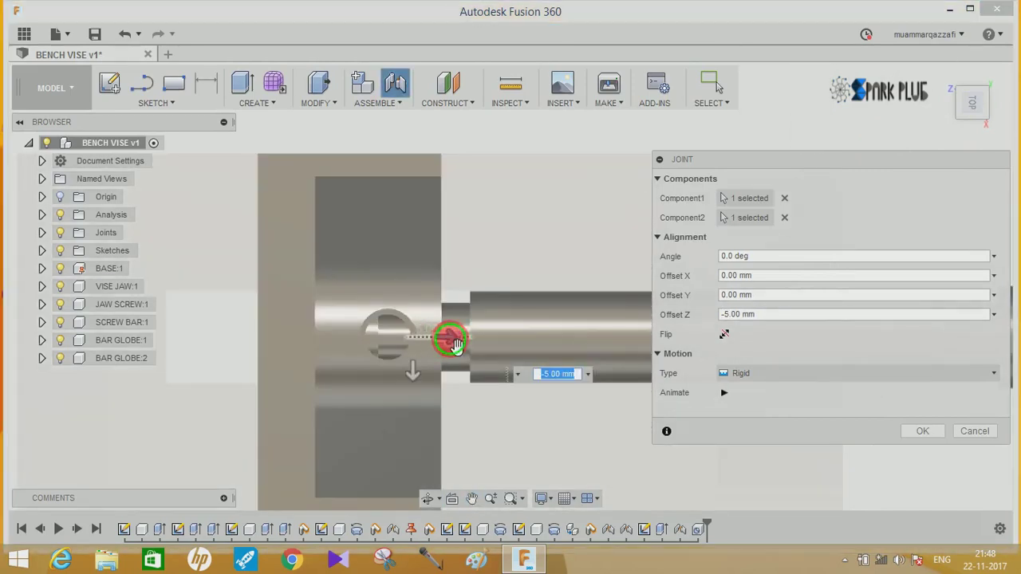
mouse_move(456, 343)
mouse_down()
mouse_move(462, 363)
mouse_move(399, 349)
mouse_up()
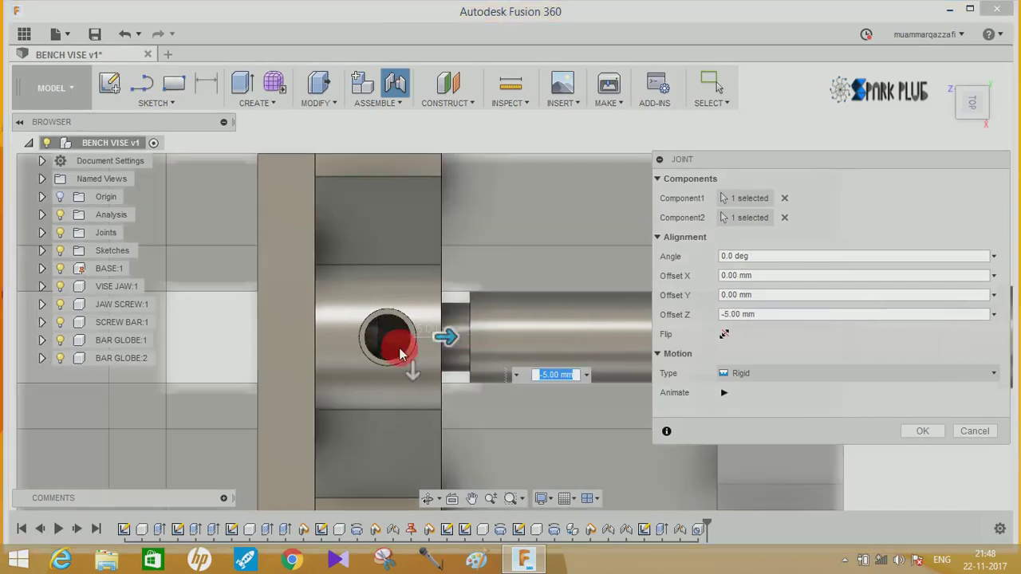
scroll(431, 347, up, 2)
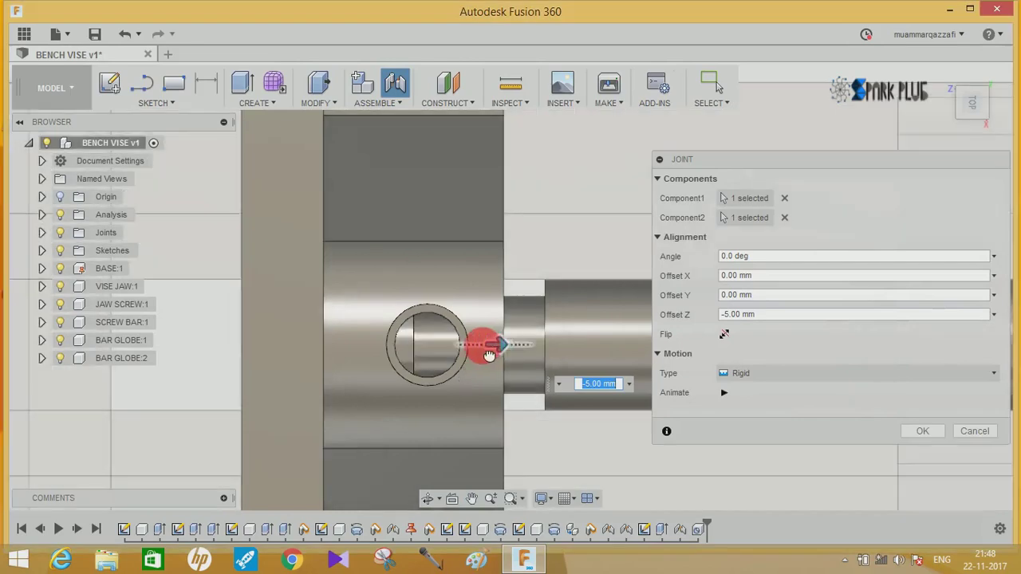
drag(489, 355, 495, 357)
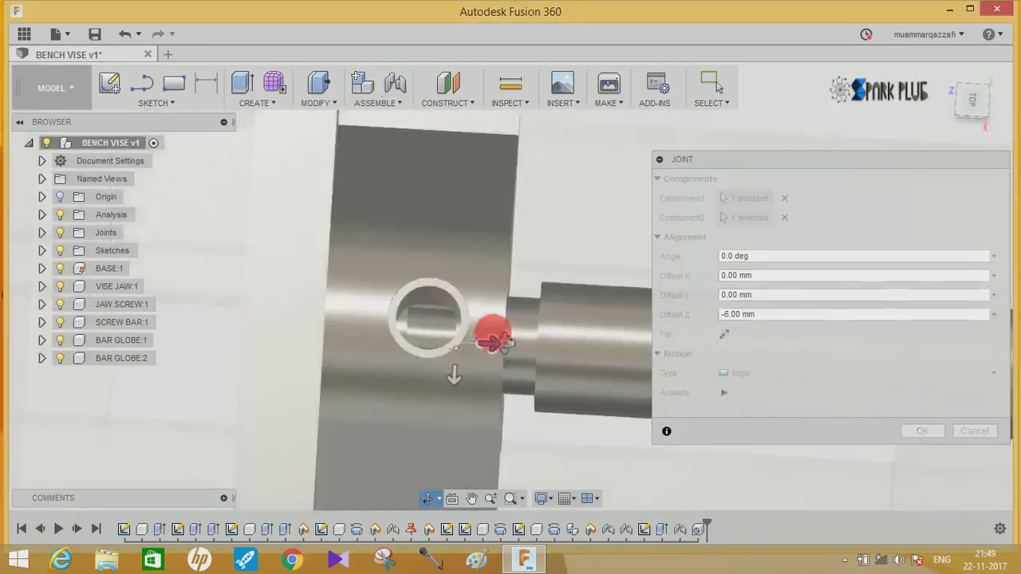
- Change the joint type to Revolute and confirm it
shift+middle_drag(489, 330, 683, 346)
click(747, 378)
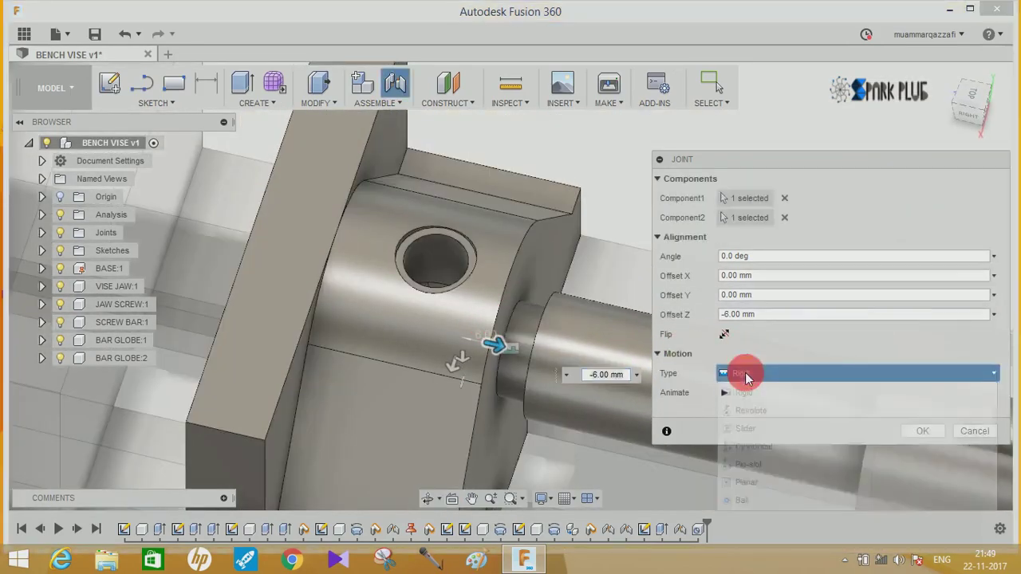
click(721, 405)
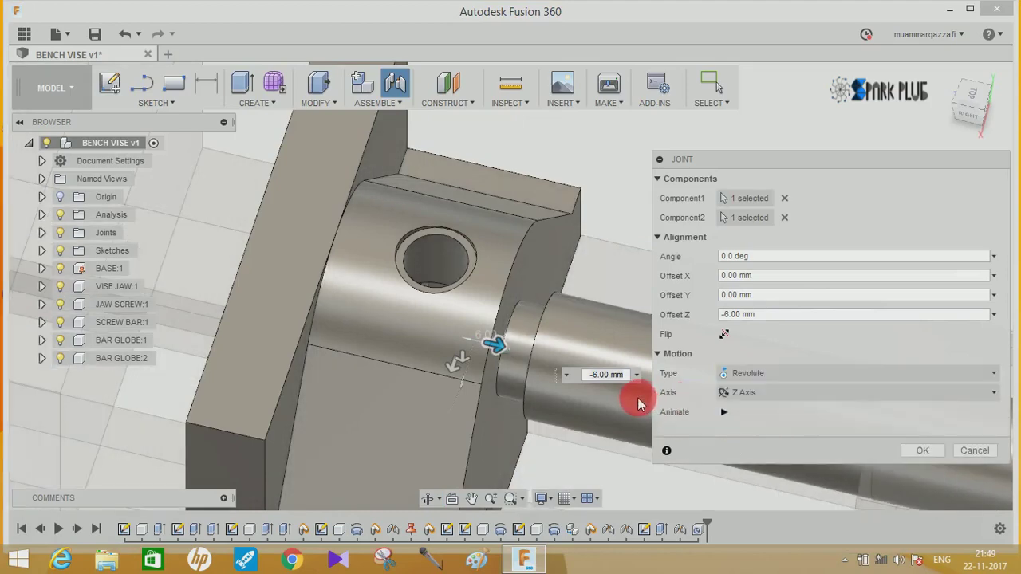
click(923, 452)
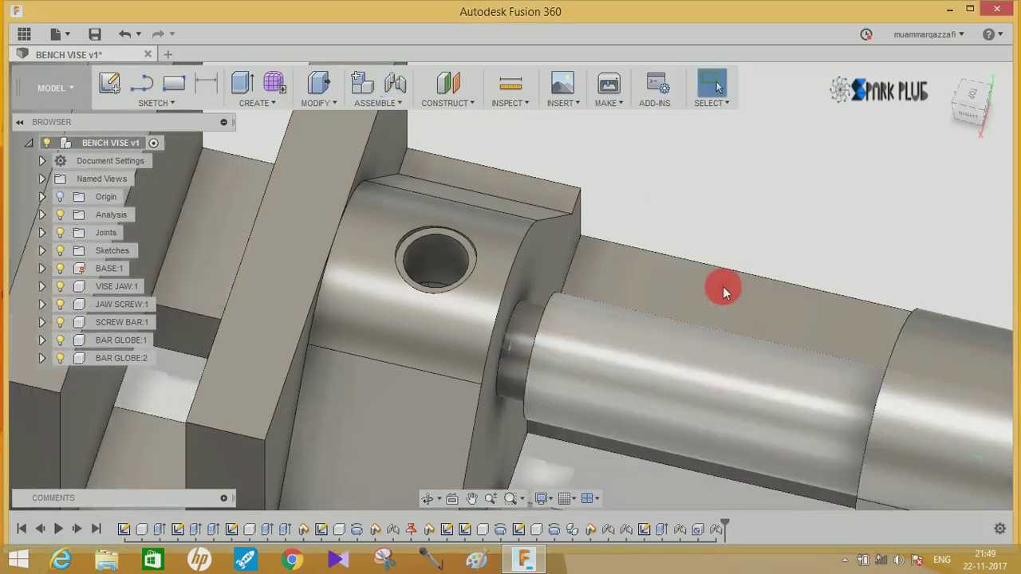
- Drag the jaw along the screw axis, then swing the handle bar around the screw
mouse_move(723, 286)
shift+middle_down()
mouse_move(673, 200)
mouse_move(615, 273)
mouse_move(533, 290)
shift+middle_up()
scroll(688, 228, down, 3)
scroll(689, 229, down, 3)
mouse_move(533, 289)
mouse_down()
mouse_move(589, 316)
mouse_move(490, 291)
mouse_move(567, 329)
mouse_move(485, 303)
mouse_up()
mouse_move(698, 397)
mouse_down()
mouse_move(696, 375)
mouse_move(741, 285)
mouse_move(898, 264)
mouse_move(830, 423)
mouse_move(688, 360)
mouse_move(895, 454)
mouse_move(661, 382)
mouse_move(866, 440)
mouse_move(824, 380)
mouse_move(902, 401)
mouse_move(831, 354)
mouse_move(825, 258)
mouse_move(846, 297)
mouse_move(836, 293)
mouse_move(896, 337)
mouse_move(824, 296)
mouse_move(798, 296)
mouse_move(806, 309)
mouse_up()
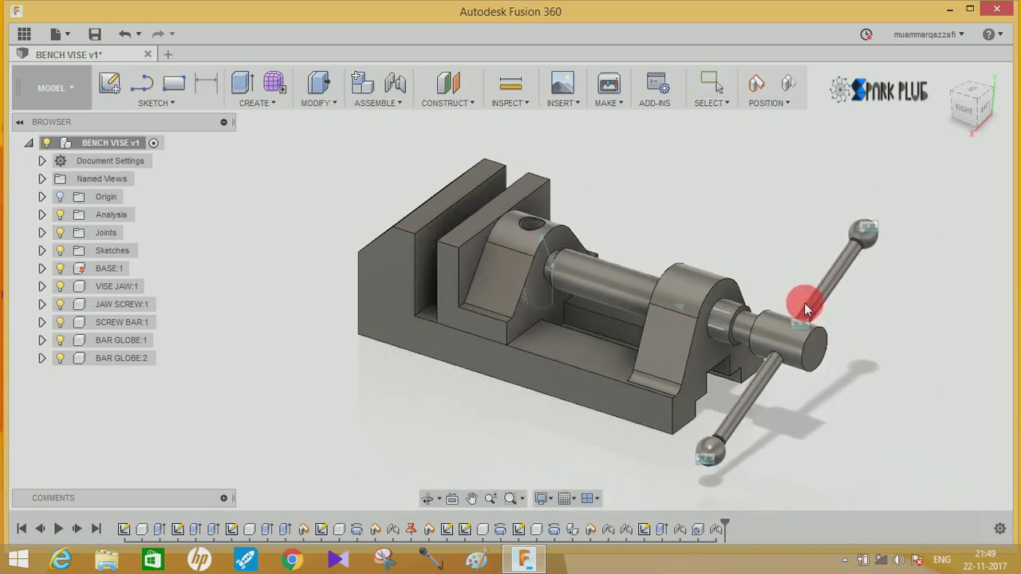
- Add a modeled, full-length M16x2 6g thread to the jaw screw's cylindrical face
click(273, 109)
click(263, 268)
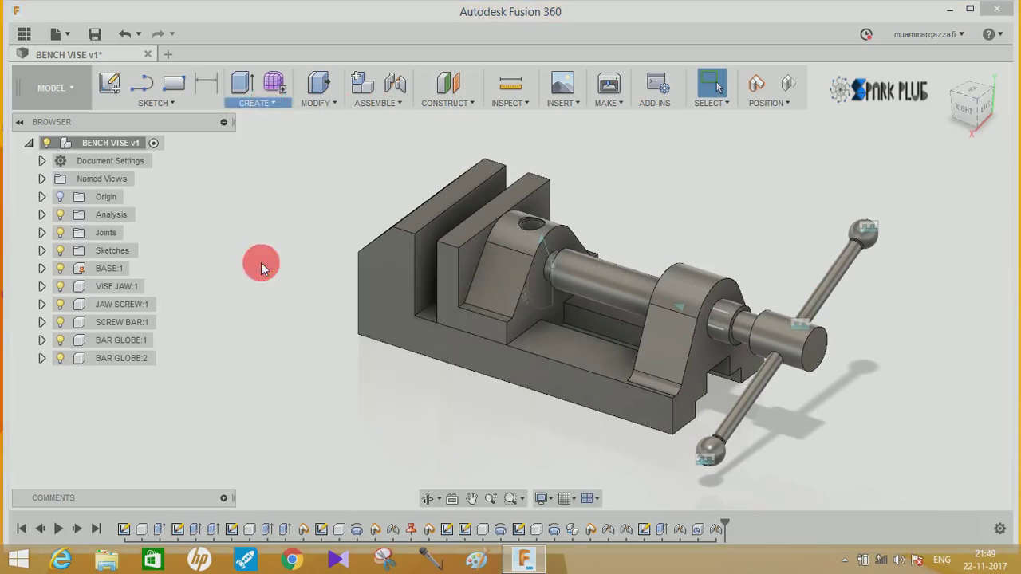
click(527, 278)
mouse_move(527, 277)
middle_down()
mouse_move(410, 289)
mouse_move(427, 285)
middle_up()
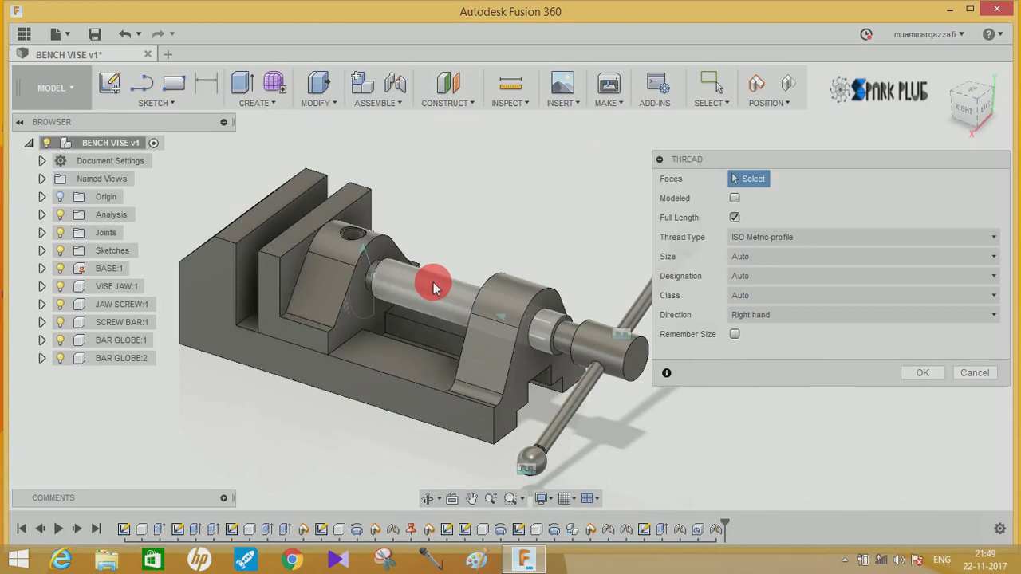
click(433, 282)
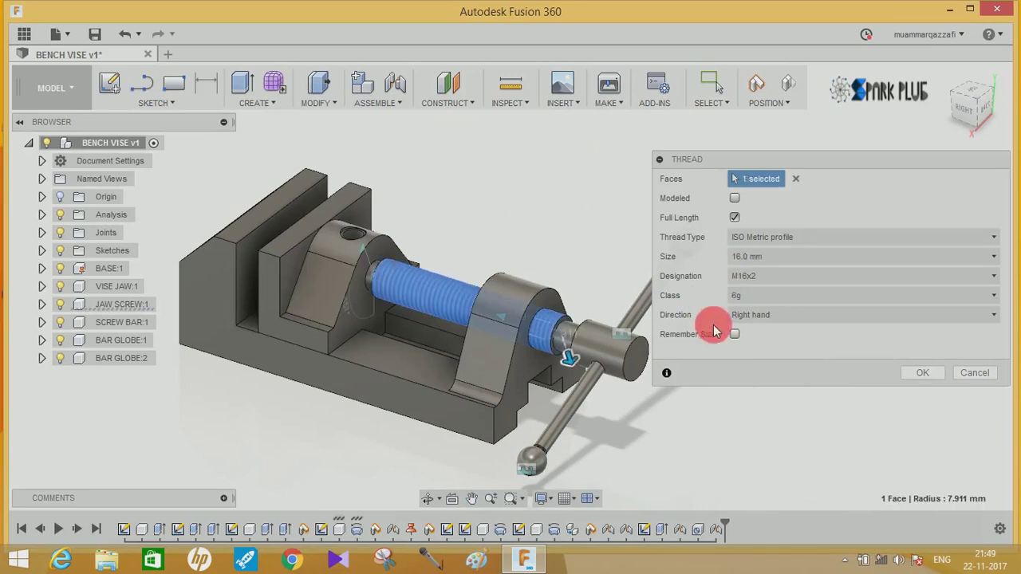
click(732, 217)
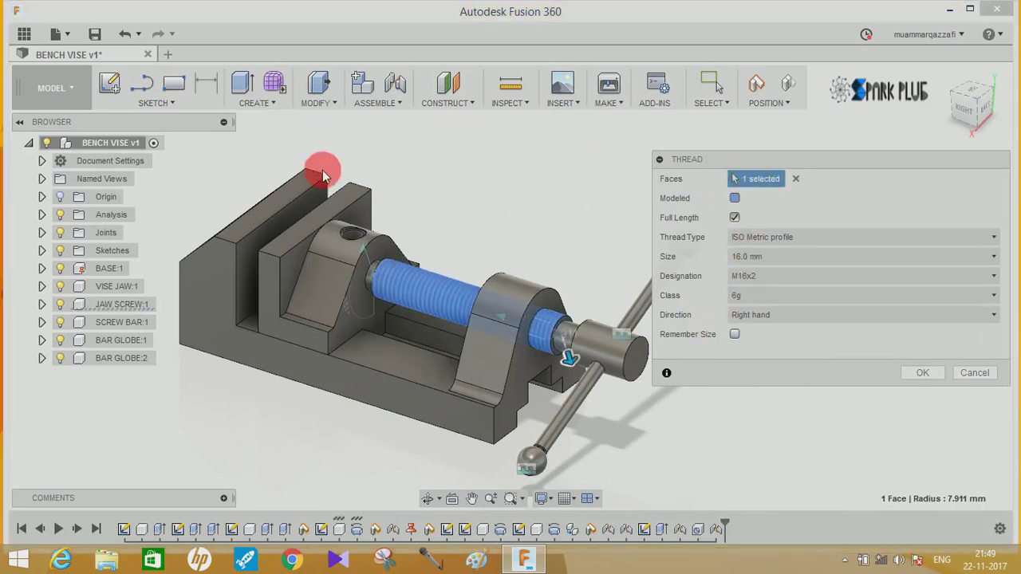
click(734, 198)
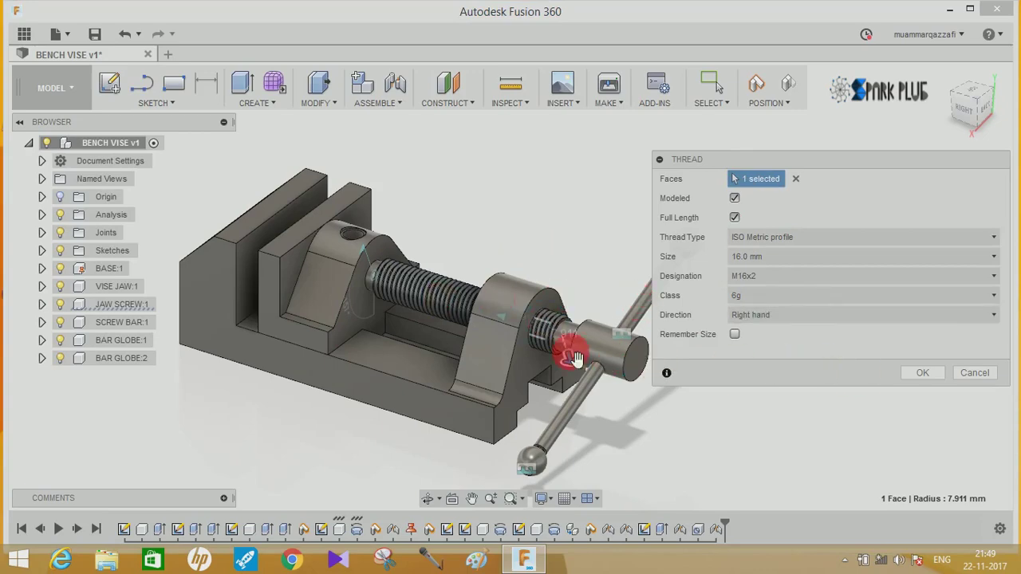
mouse_move(574, 359)
shift+middle_down()
mouse_move(371, 313)
mouse_move(375, 280)
shift+middle_up()
- Confirm the thread, then drag the handle to rotate the threaded screw
click(921, 375)
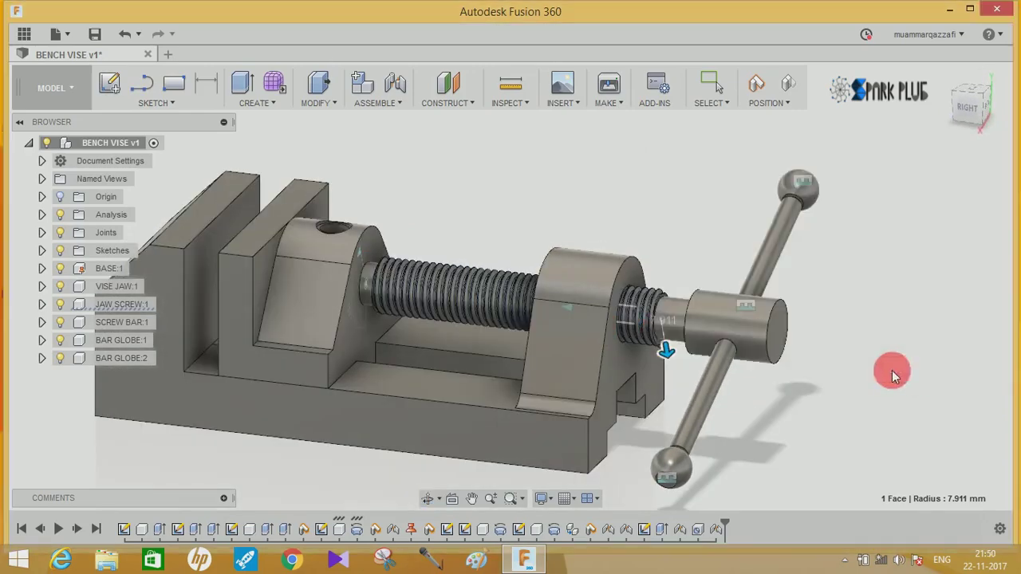
mouse_move(666, 351)
shift+middle_down()
mouse_move(626, 301)
mouse_move(635, 323)
mouse_move(670, 244)
shift+middle_up()
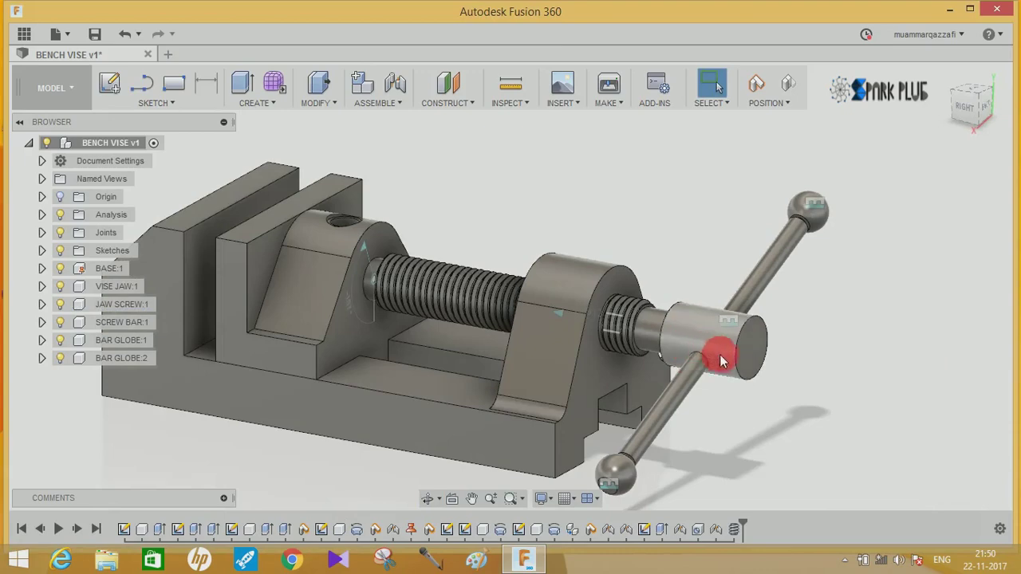
mouse_move(720, 360)
mouse_down()
mouse_move(791, 372)
mouse_move(691, 352)
mouse_move(638, 471)
mouse_move(617, 403)
mouse_move(666, 437)
mouse_move(797, 228)
mouse_move(791, 170)
mouse_move(725, 187)
mouse_move(646, 319)
mouse_move(709, 317)
mouse_move(582, 266)
mouse_move(704, 406)
mouse_move(659, 297)
mouse_move(861, 338)
mouse_move(816, 440)
mouse_move(758, 422)
mouse_move(800, 200)
mouse_move(792, 279)
mouse_move(801, 246)
mouse_move(795, 257)
mouse_move(806, 254)
mouse_up()
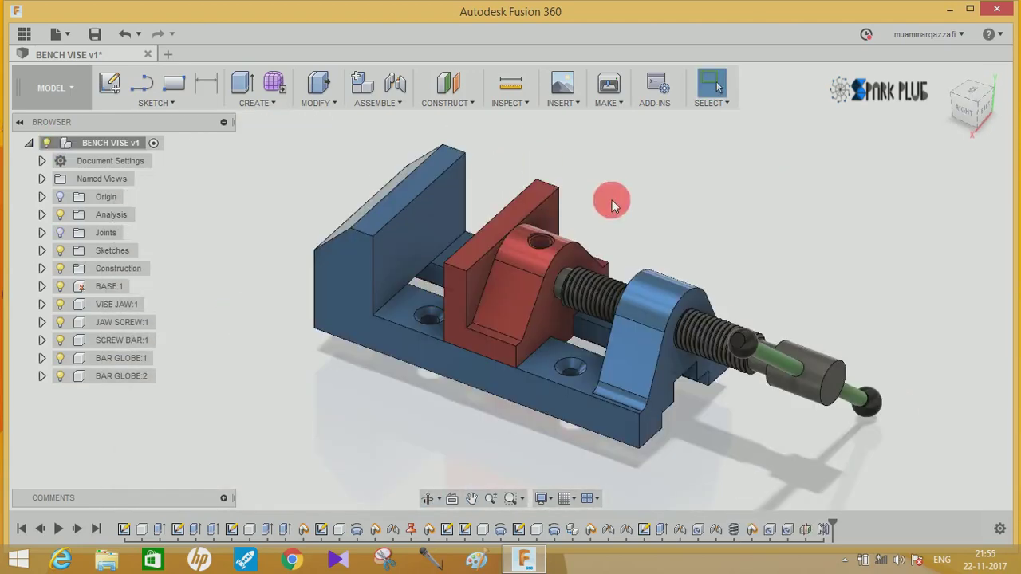
- Turn the green handle bar to drive the jaw closer to the base's back wall
mouse_move(611, 200)
shift+middle_down()
mouse_move(499, 209)
mouse_move(330, 186)
mouse_move(107, 194)
mouse_move(114, 200)
shift+middle_up()
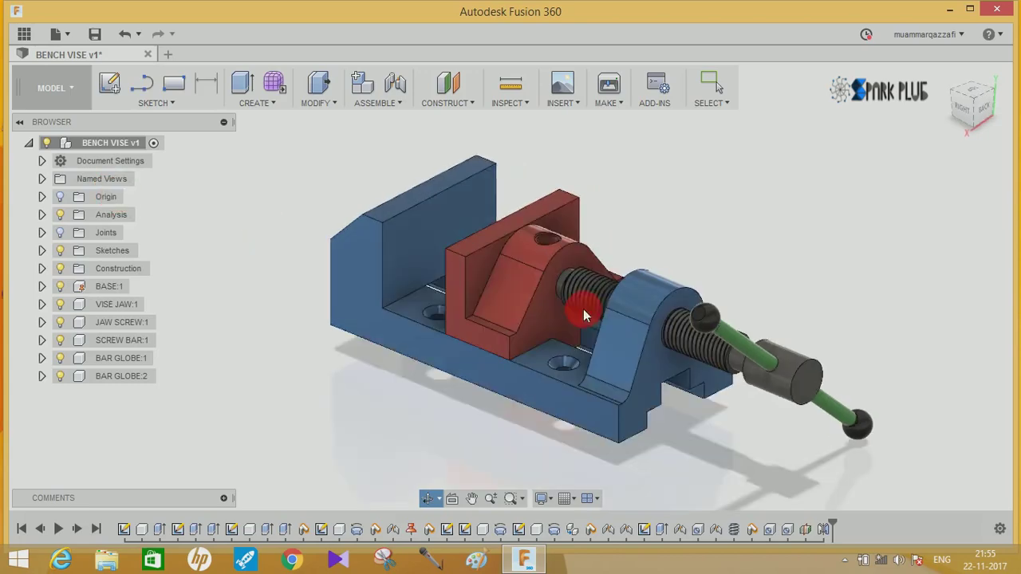
scroll(721, 347, up, 4)
mouse_move(784, 238)
shift+middle_down()
mouse_move(809, 219)
mouse_move(843, 240)
mouse_move(788, 235)
mouse_move(715, 291)
shift+middle_up()
mouse_move(715, 291)
mouse_down()
mouse_move(792, 218)
mouse_move(914, 185)
mouse_move(846, 460)
mouse_move(680, 379)
mouse_move(749, 381)
mouse_move(834, 406)
mouse_move(569, 314)
mouse_move(626, 278)
mouse_move(832, 335)
mouse_move(688, 312)
mouse_move(791, 330)
mouse_move(764, 332)
mouse_move(752, 319)
mouse_move(839, 391)
mouse_move(744, 341)
mouse_move(782, 278)
mouse_move(748, 292)
mouse_move(654, 282)
mouse_move(666, 334)
mouse_move(734, 381)
mouse_move(638, 337)
mouse_move(716, 335)
mouse_move(646, 316)
mouse_move(746, 288)
mouse_up()
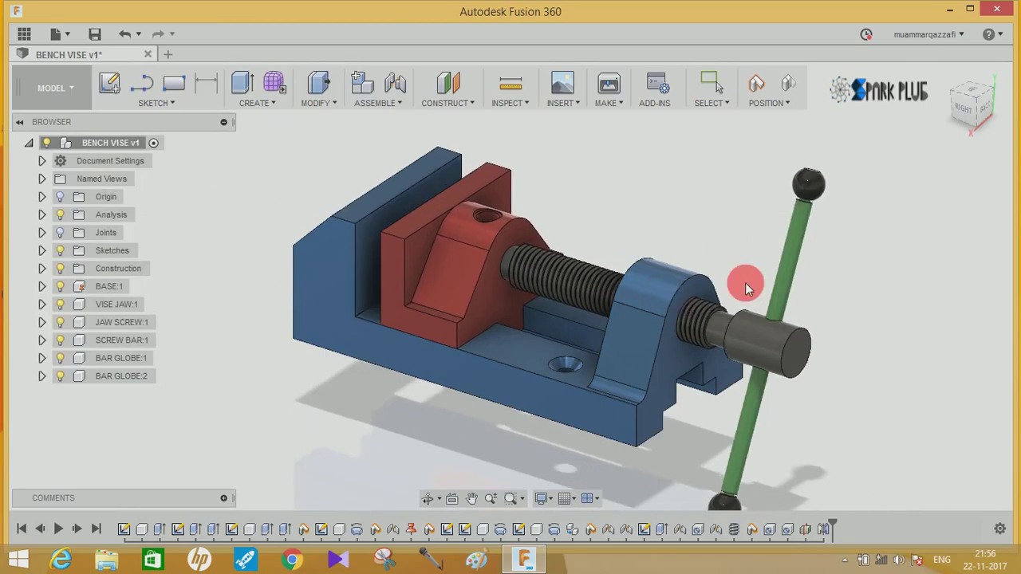